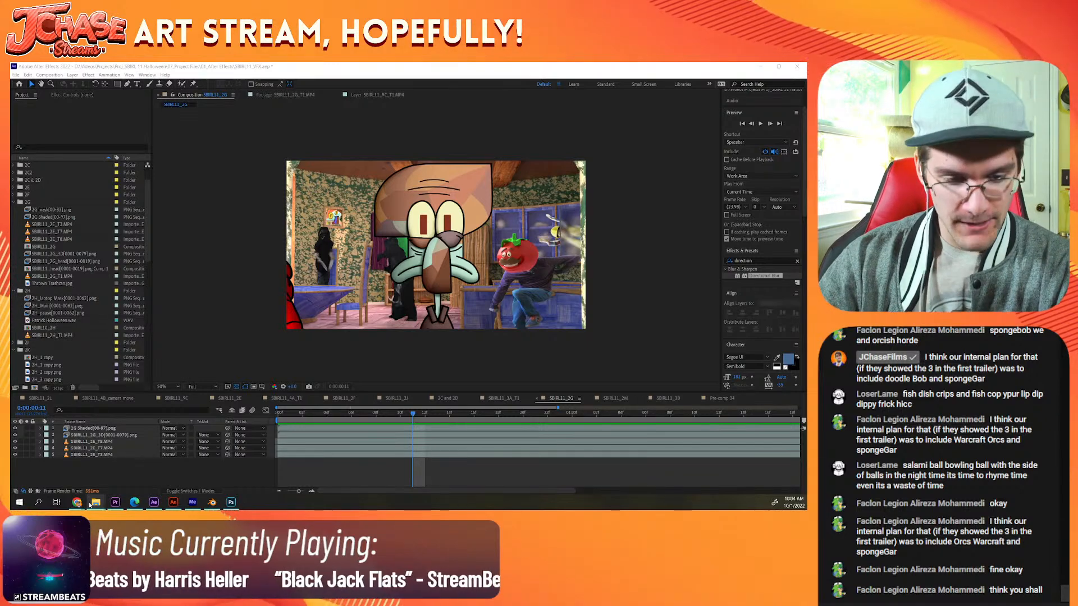
Step: Switch to Photoshop and start saving a copy of the thrown plant image into the Halloween project's 03_Images/02_Textures folder
{"action": "mouse_move", "coordinate": [90, 506]}
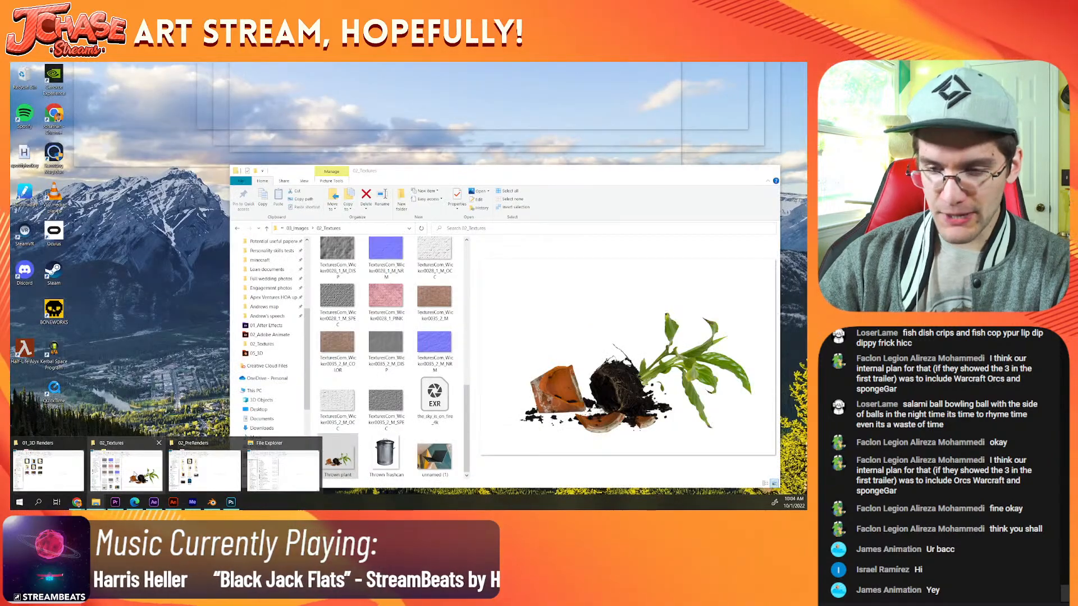
{"action": "left_click", "coordinate": [127, 469]}
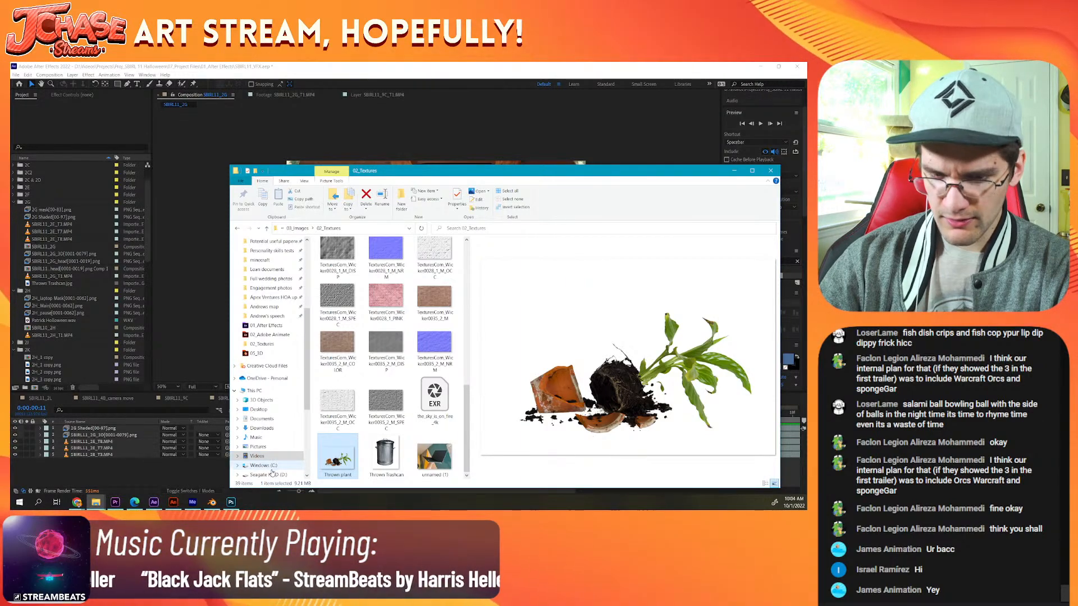
{"action": "left_click", "coordinate": [239, 507]}
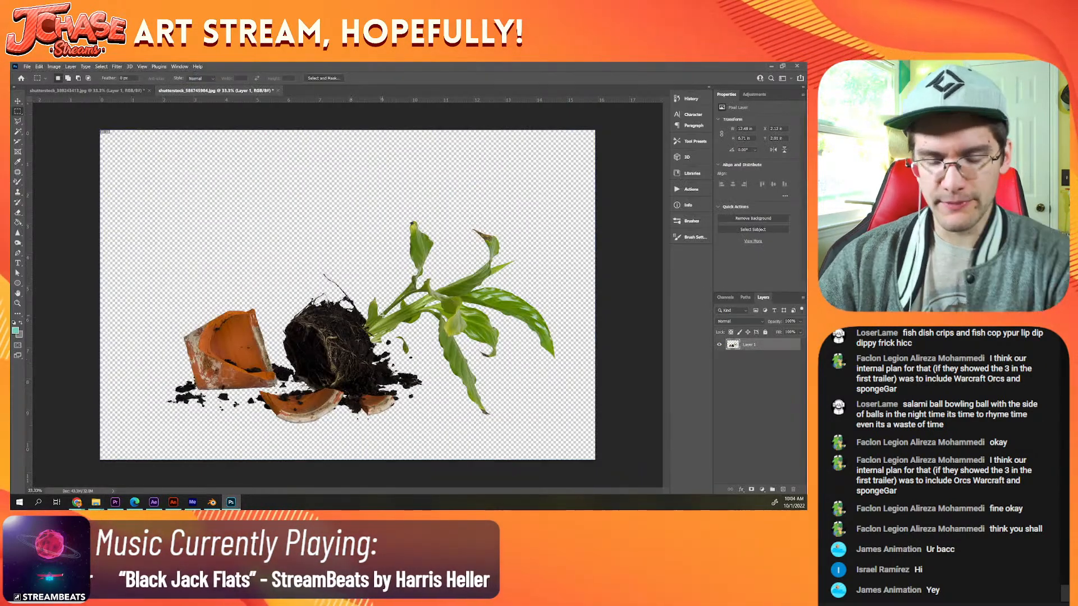
{"action": "key", "text": "ctrl+alt+s"}
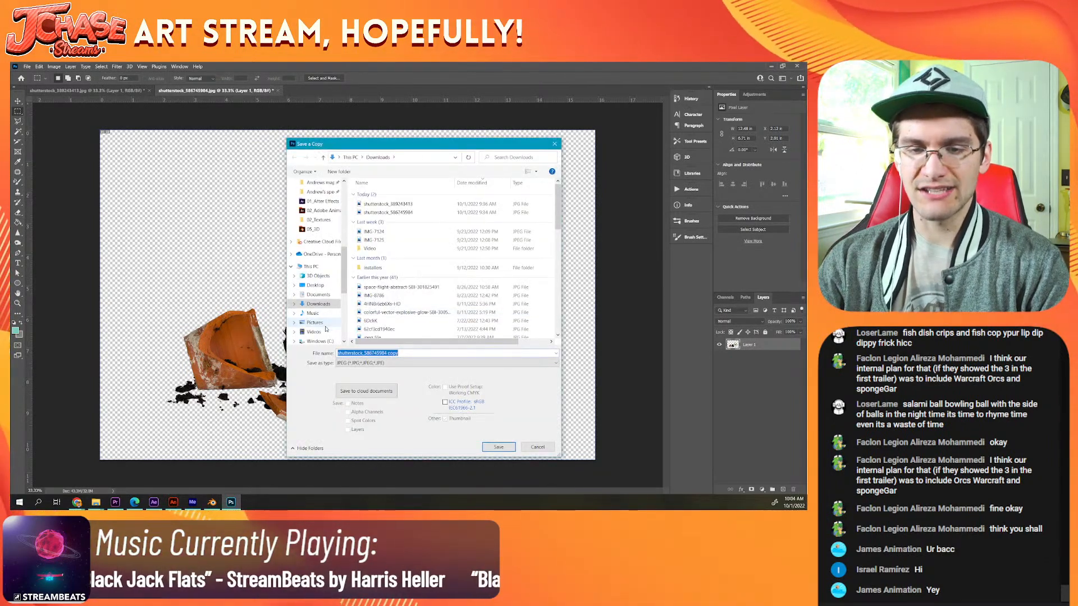
{"action": "left_click", "coordinate": [319, 322]}
{"action": "left_click", "coordinate": [315, 331]}
{"action": "double_click", "coordinate": [457, 202]}
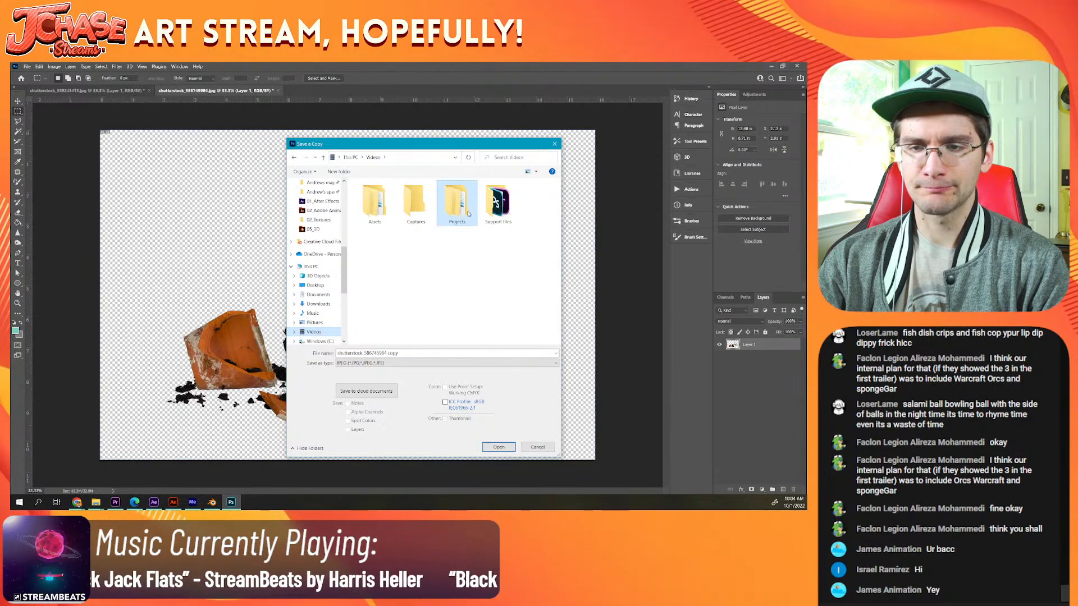
{"action": "left_click", "coordinate": [370, 261]}
{"action": "double_click", "coordinate": [370, 261]}
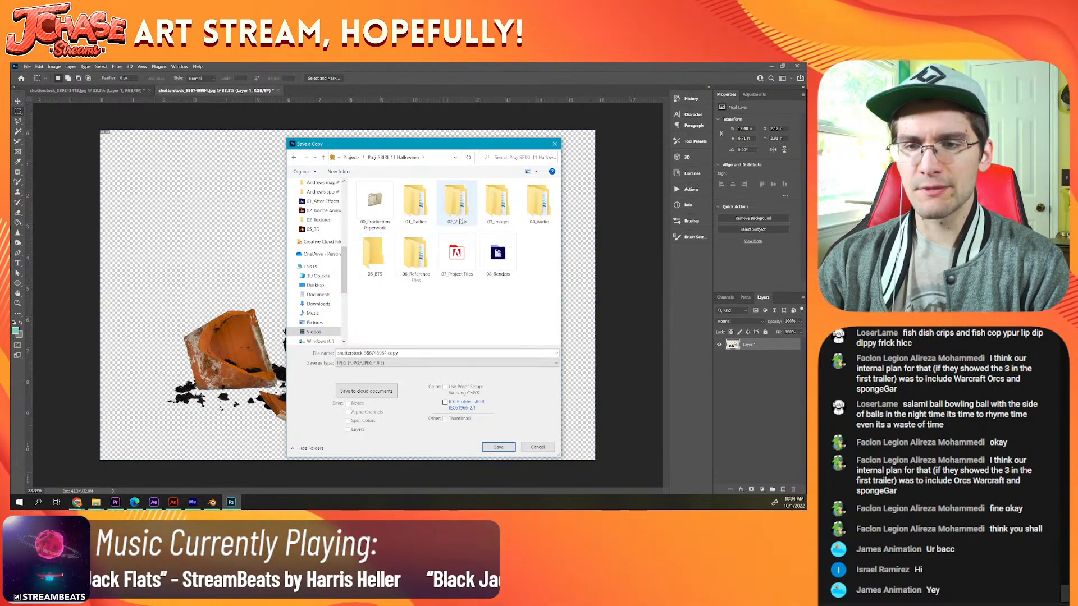
{"action": "double_click", "coordinate": [498, 202]}
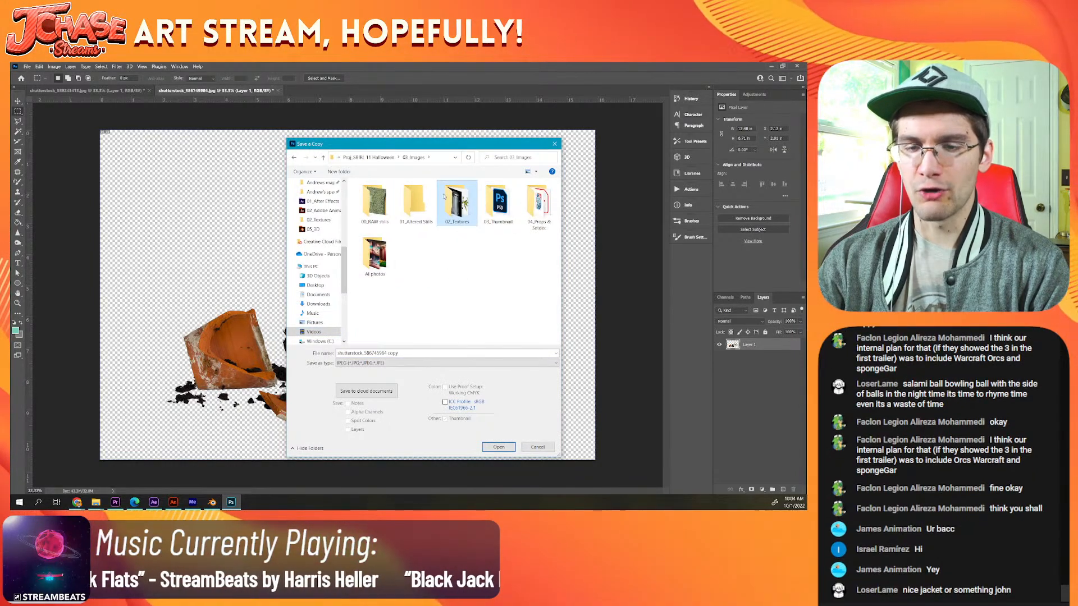
{"action": "double_click", "coordinate": [456, 203]}
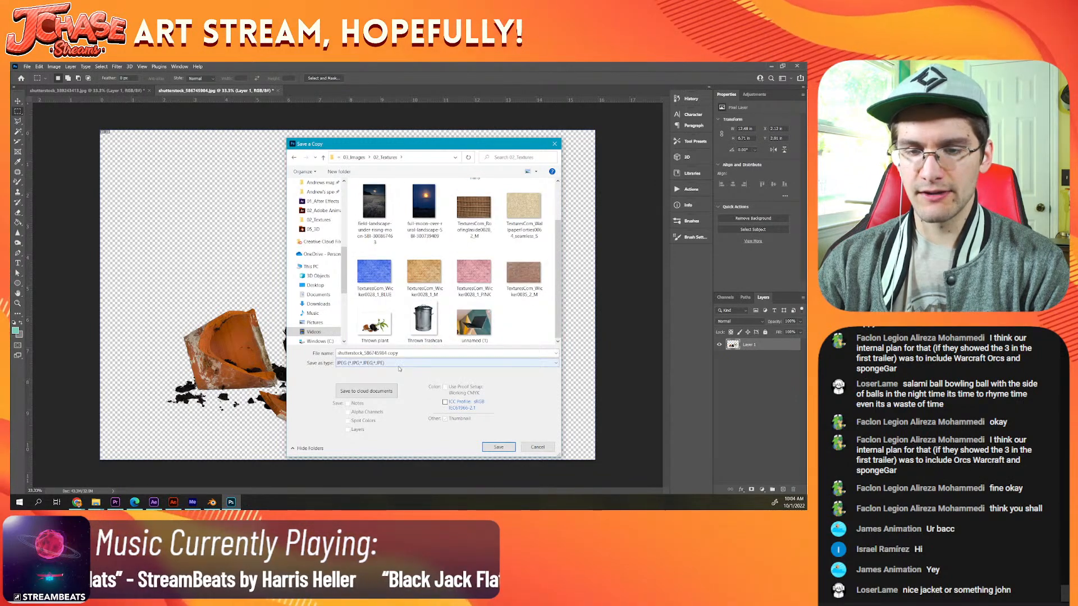
Step: Save the plant copy as a PNG, using the large file size (fastest saving) option
{"action": "left_click", "coordinate": [435, 363]}
{"action": "left_click", "coordinate": [389, 477]}
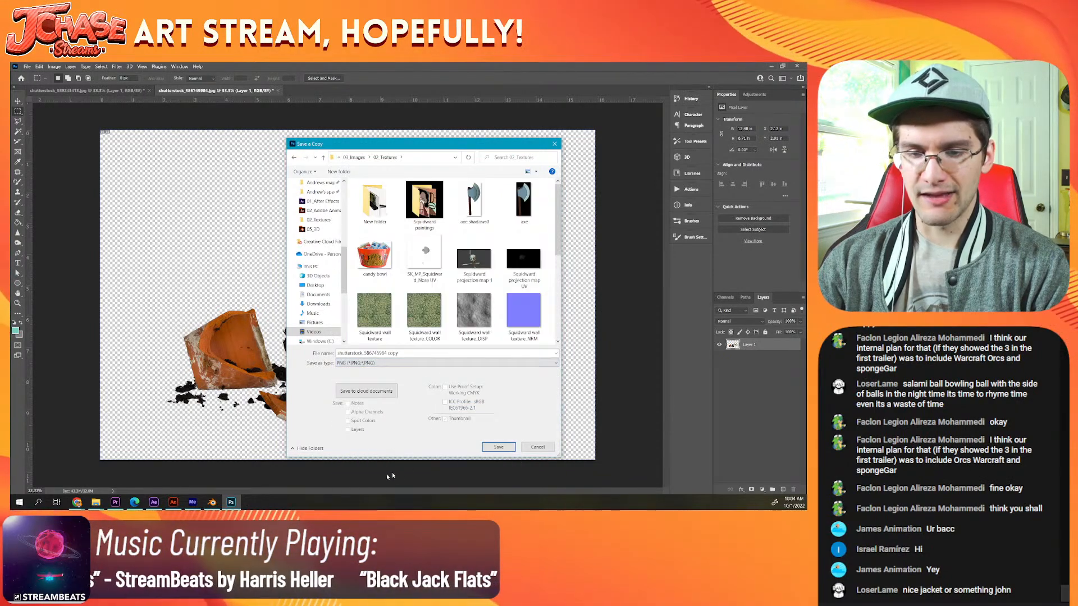
{"action": "left_click", "coordinate": [498, 447]}
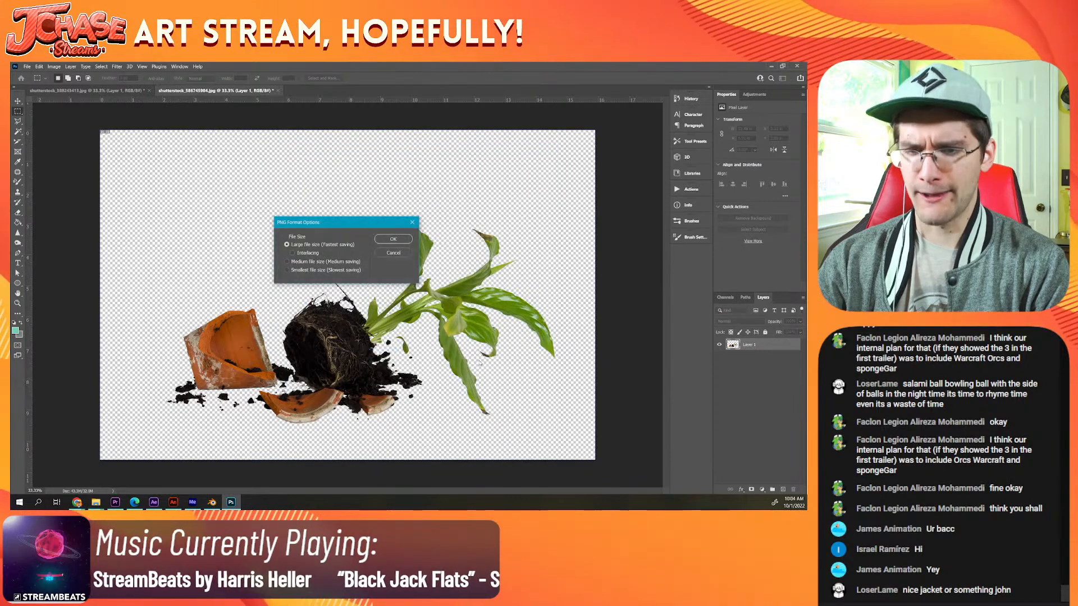
{"action": "key", "text": "Return"}
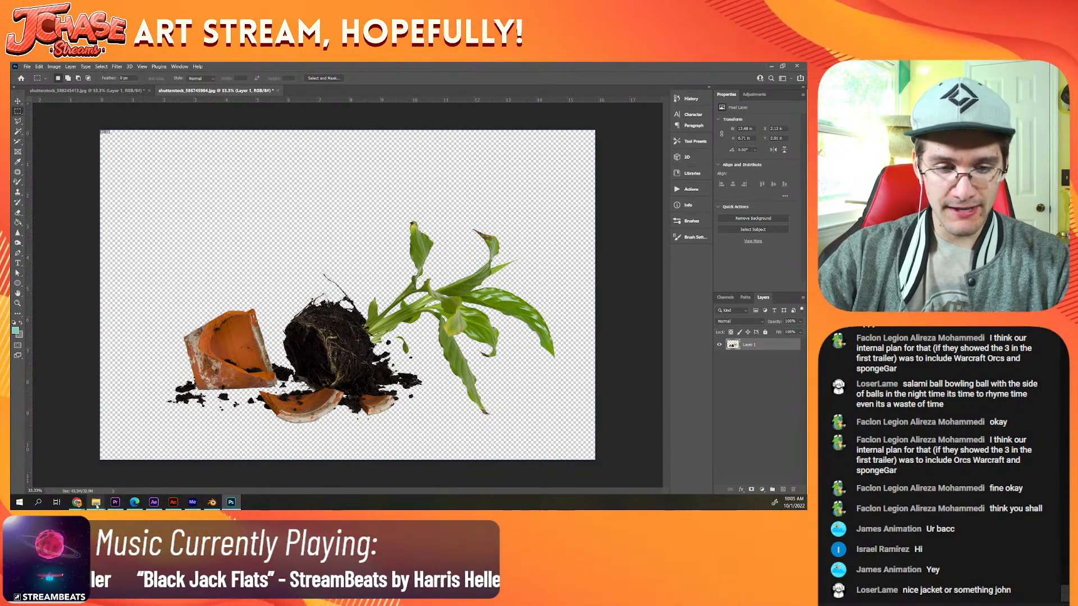
Step: Import the shutterstock plant PNG copy from 02_Textures into the 2G folder of the After Effects project
{"action": "mouse_move", "coordinate": [97, 505]}
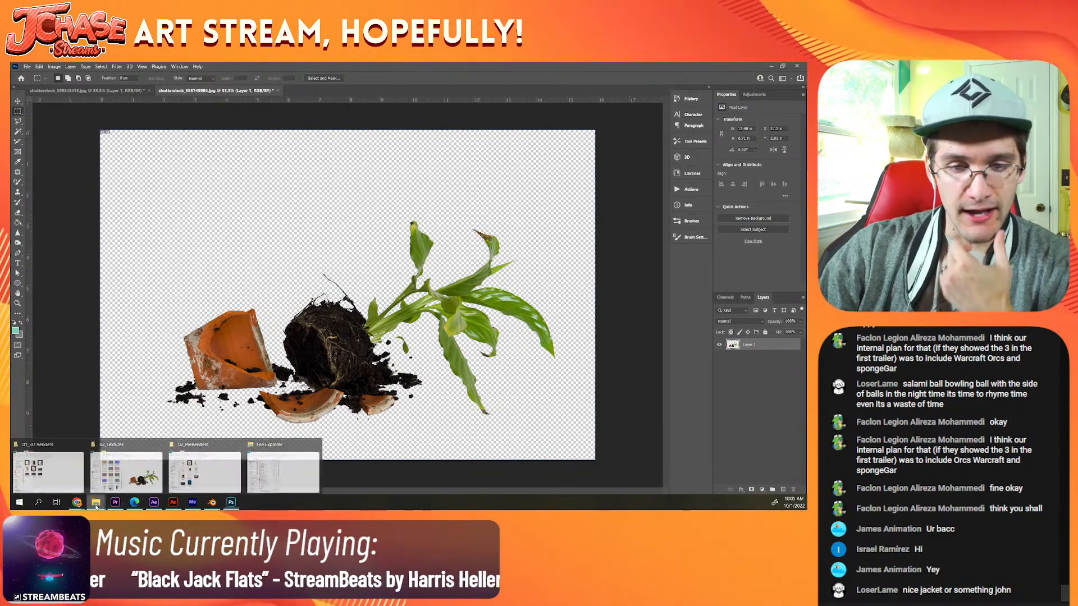
{"action": "left_click", "coordinate": [120, 476]}
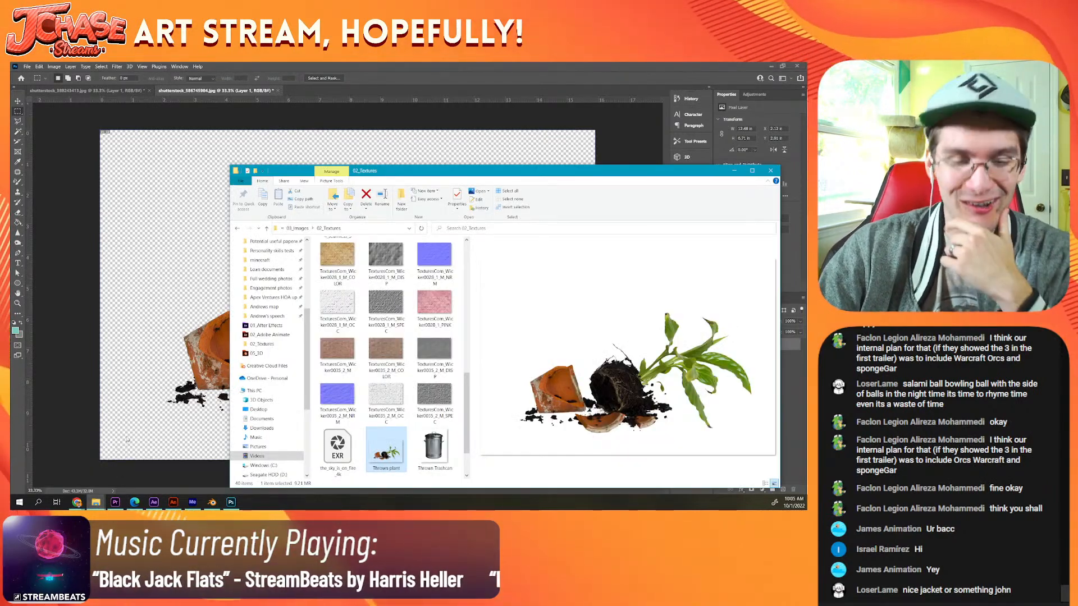
{"action": "scroll", "coordinate": [373, 438], "scroll_direction": "down", "scroll_amount": 1}
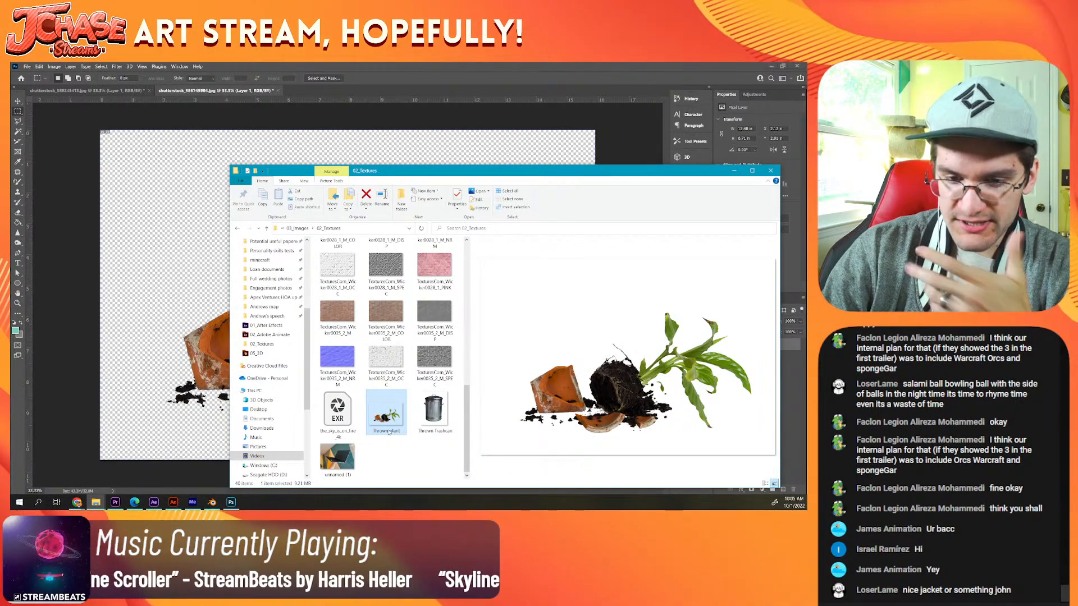
{"action": "scroll", "coordinate": [389, 431], "scroll_direction": "up", "scroll_amount": 10}
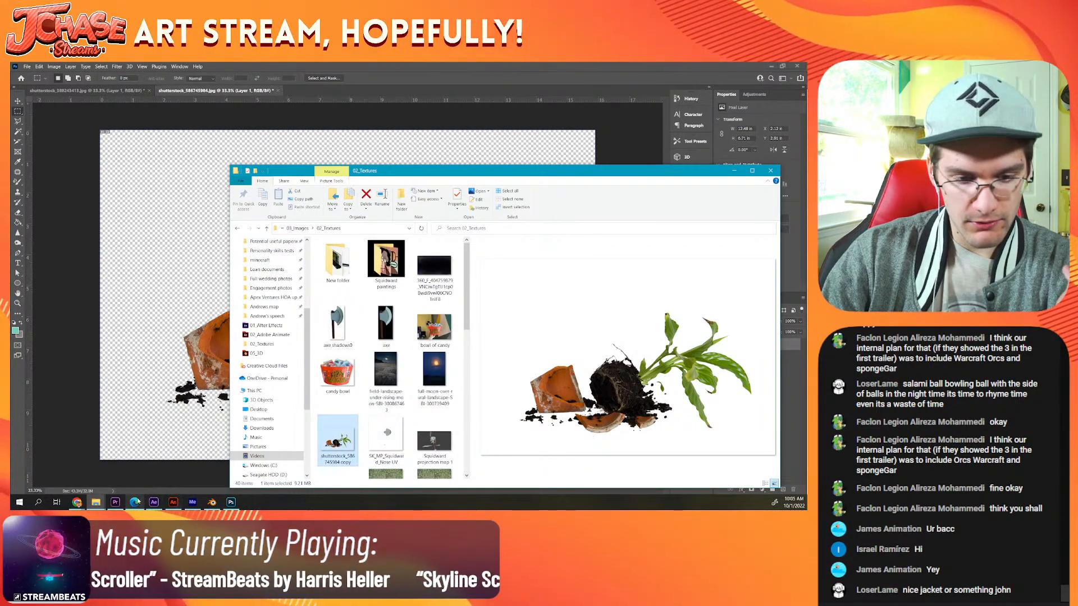
{"action": "left_click", "coordinate": [156, 503]}
{"action": "left_click", "coordinate": [115, 502]}
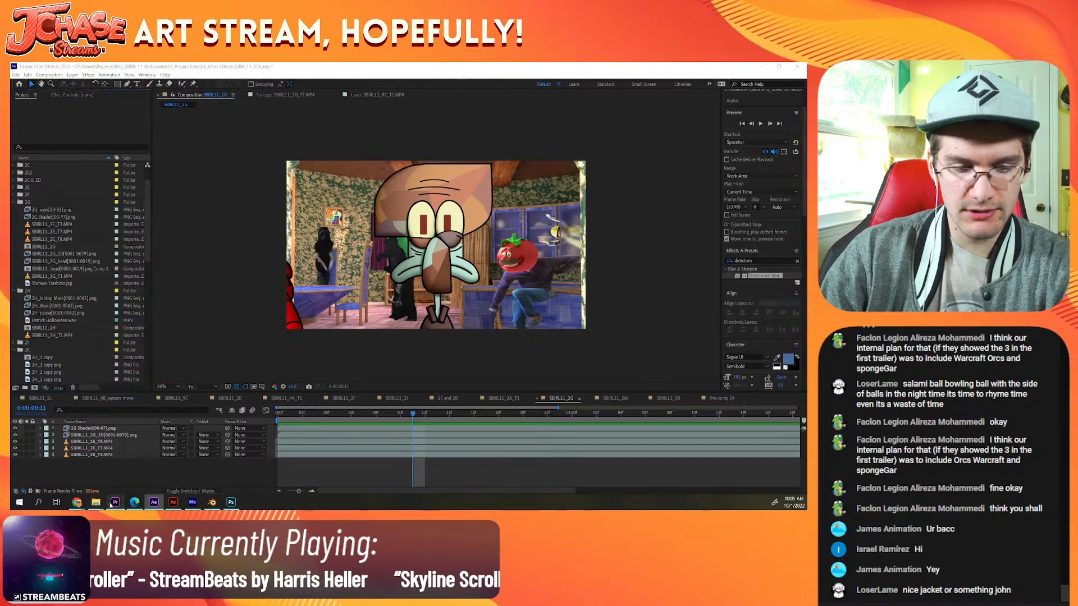
{"action": "left_click", "coordinate": [154, 502]}
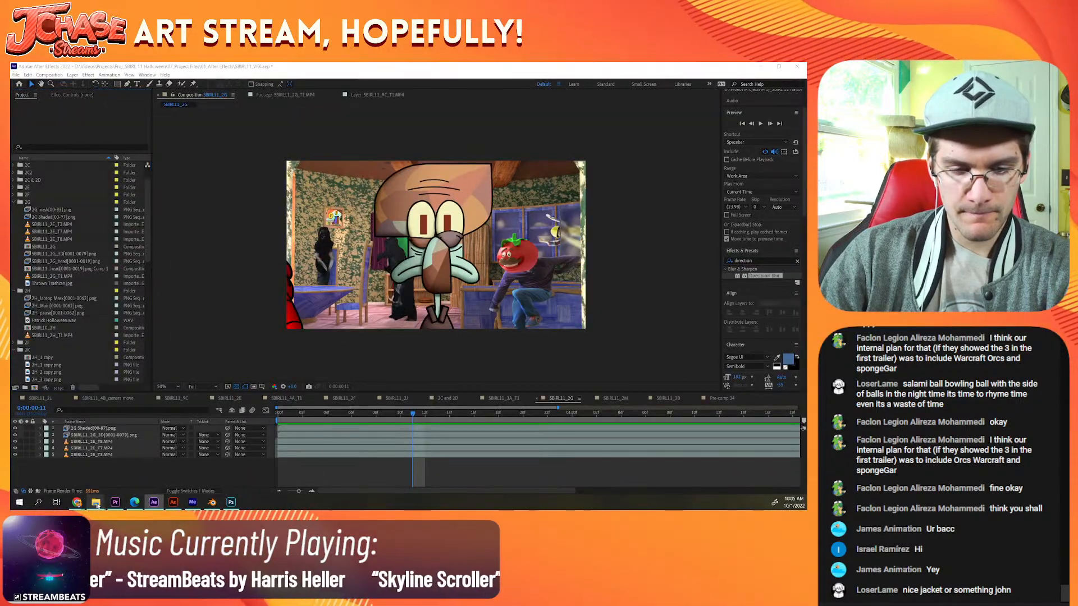
{"action": "mouse_move", "coordinate": [96, 503]}
{"action": "mouse_move", "coordinate": [127, 472]}
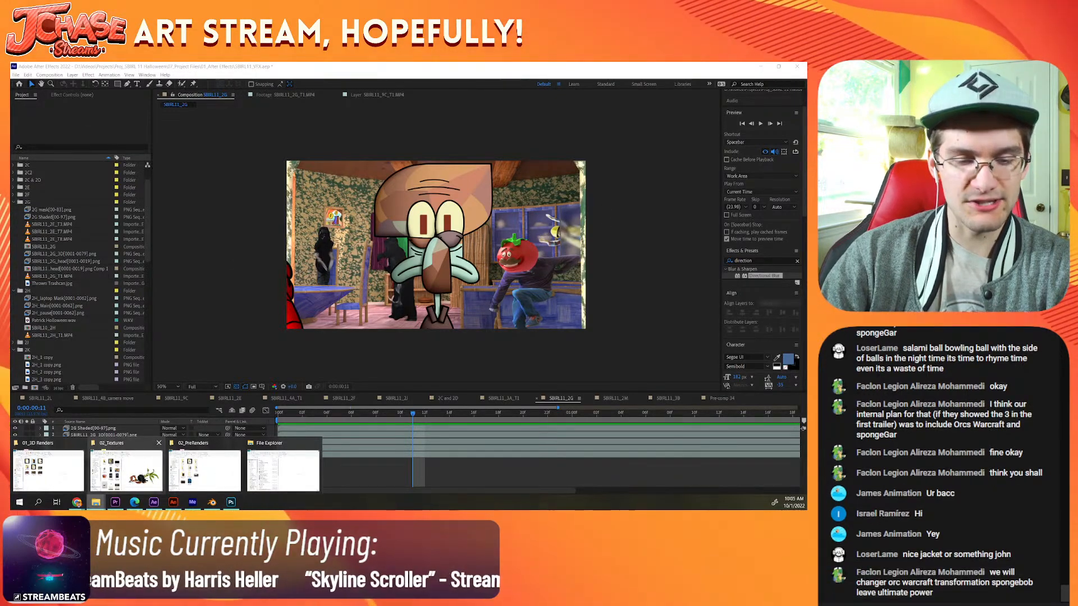
{"action": "left_click", "coordinate": [126, 468]}
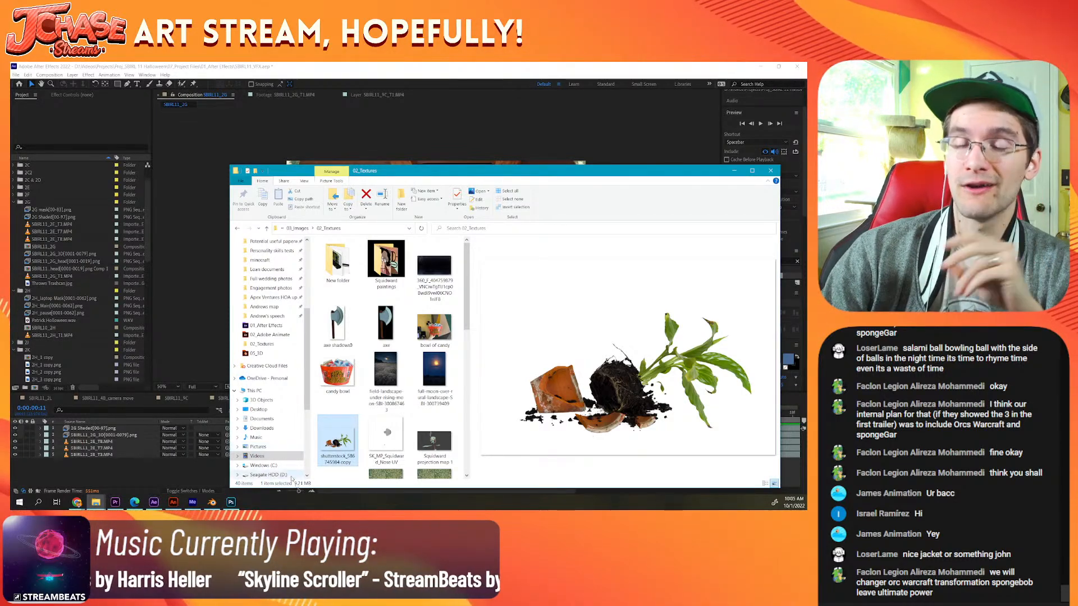
{"action": "left_click_drag", "start_coordinate": [338, 440], "coordinate": [118, 277]}
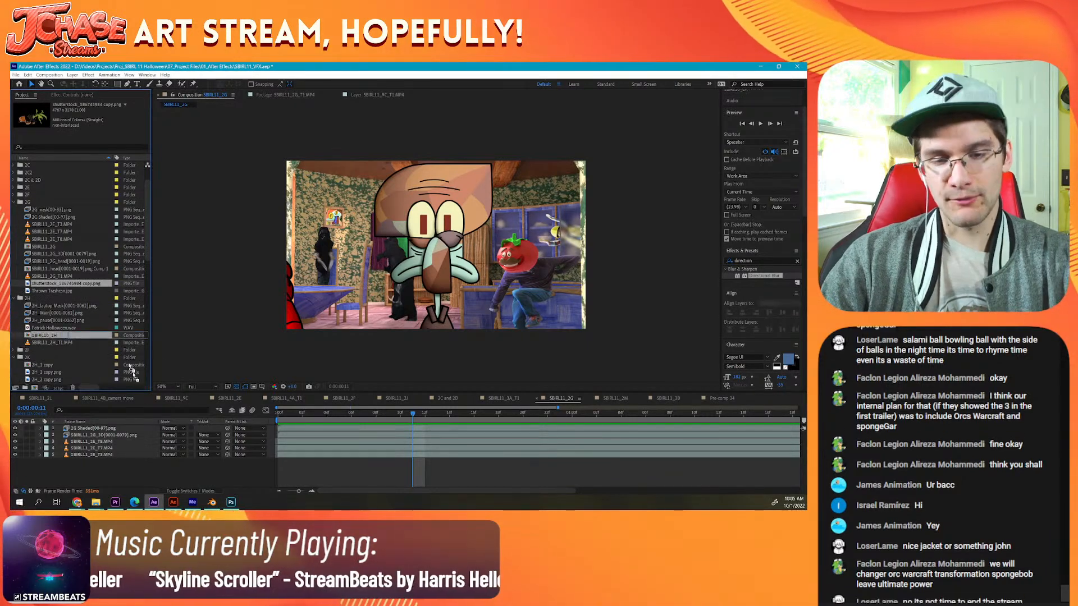
Step: Add the plant PNG to the SBIRL11_2G composition beneath the 2G Shaded layer, then scale it down and rotate it clockwise
{"action": "left_click_drag", "start_coordinate": [80, 283], "coordinate": [145, 437]}
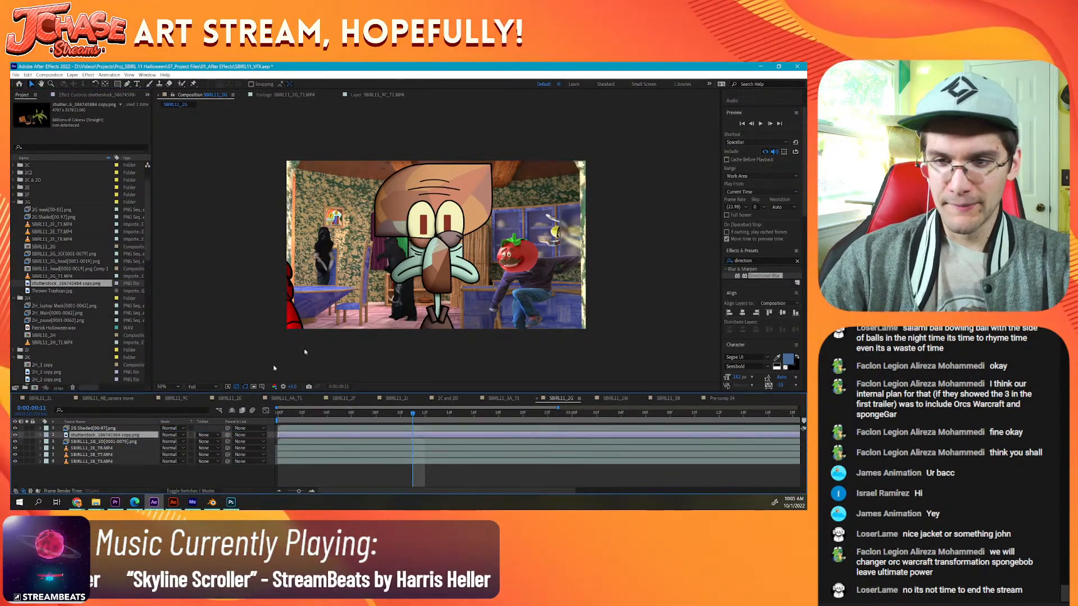
{"action": "key", "text": "comma"}
{"action": "key", "text": "comma"}
{"action": "key", "text": "comma"}
{"action": "key", "text": "comma"}
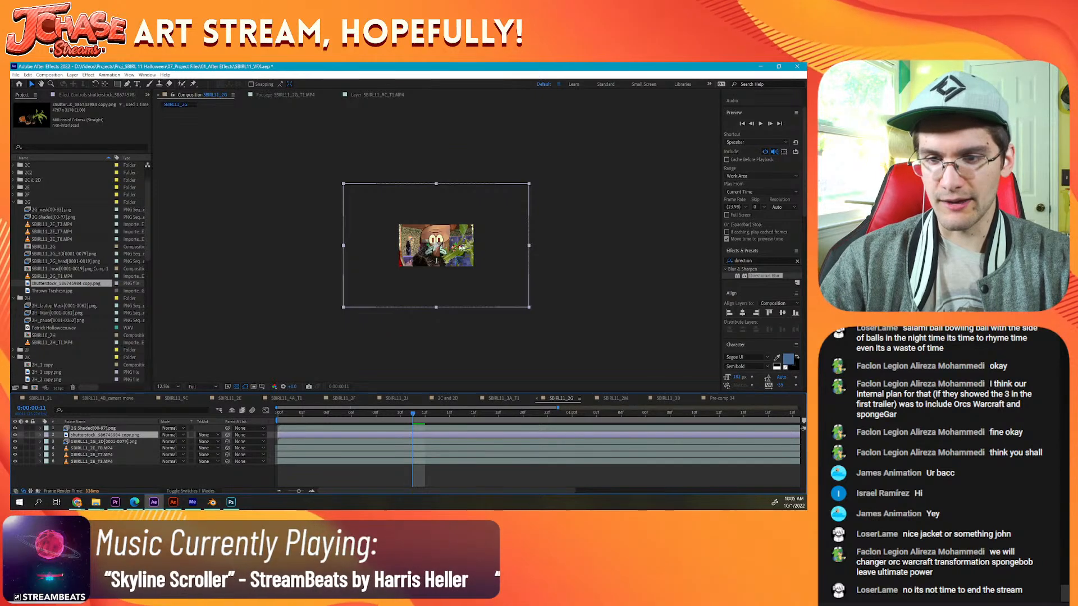
{"action": "left_click_drag", "start_coordinate": [529, 184], "coordinate": [509, 258]}
{"action": "key", "text": "period"}
{"action": "key", "text": "w"}
{"action": "key", "text": "v"}
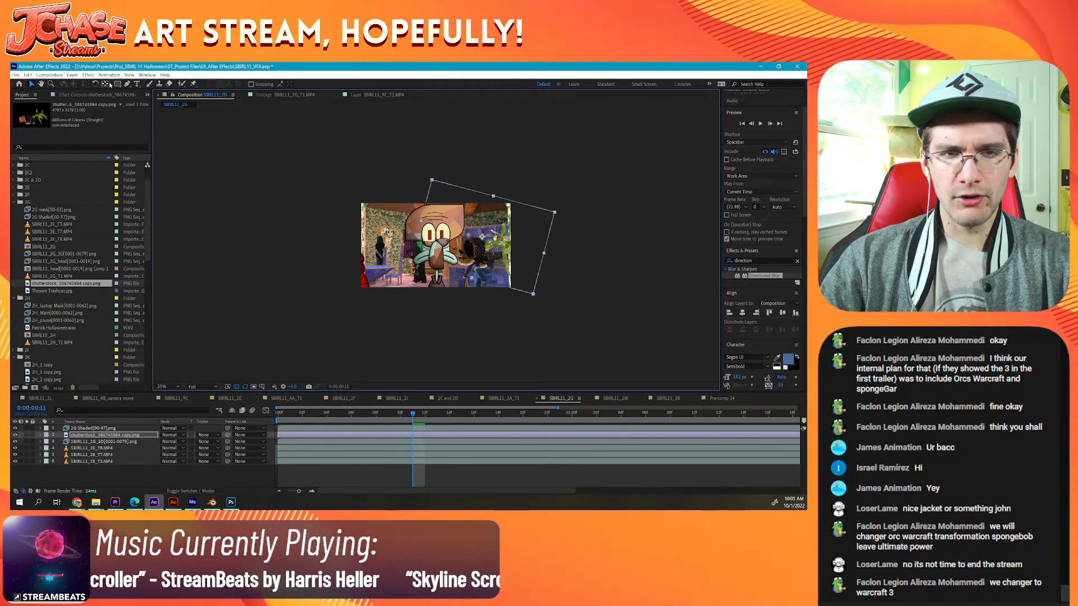
Step: Shift the plant layer's anchor point toward its bottom edge and move the layer out of frame on the right side
{"action": "left_click", "coordinate": [106, 84]}
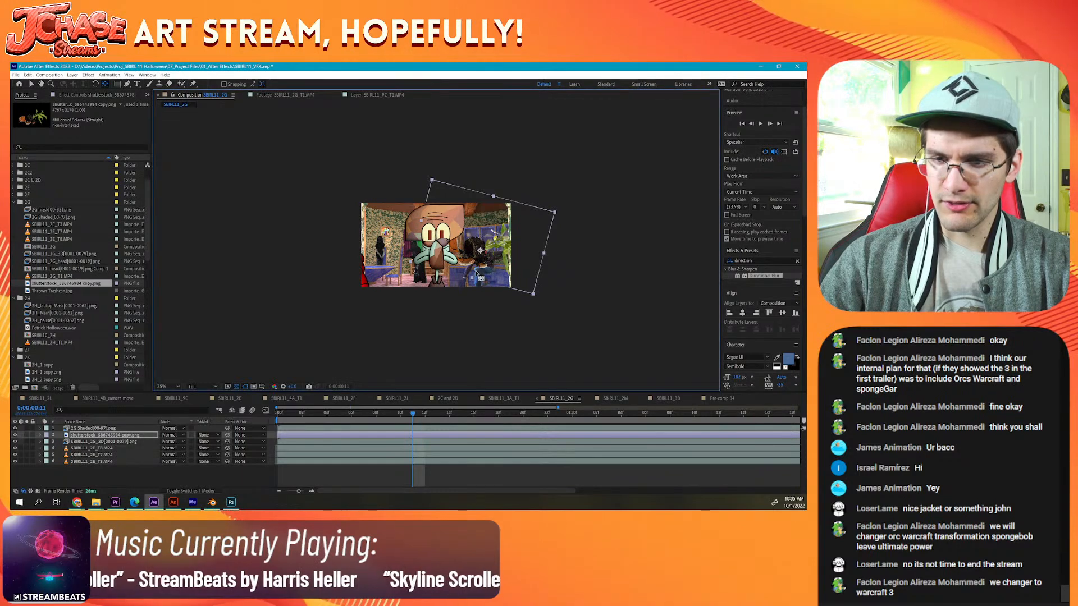
{"action": "key", "text": "v"}
{"action": "left_click_drag", "start_coordinate": [491, 261], "coordinate": [580, 251]}
Step: Keyframe the plant's position from off-screen right at 0:00:00:11 to off-screen left at 0:00:00:19
{"action": "key", "text": "p"}
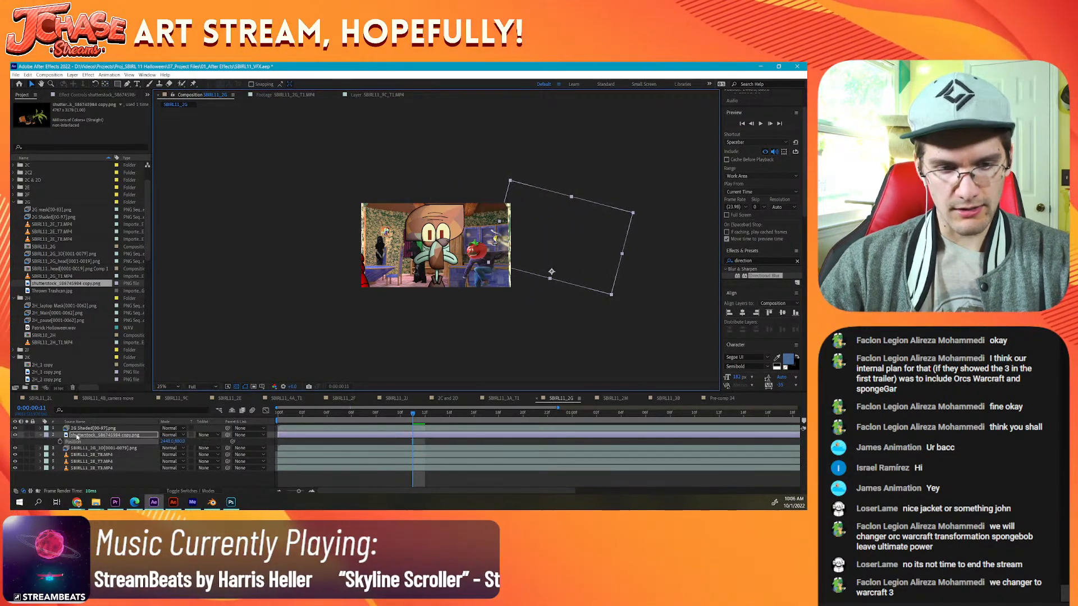
{"action": "key", "text": "Page_Down"}
{"action": "key", "text": "Page_Down"}
{"action": "key", "text": "Page_Down"}
{"action": "key", "text": "Page_Down"}
{"action": "key", "text": "Page_Down"}
{"action": "key", "text": "Page_Down"}
{"action": "key", "text": "Page_Down"}
{"action": "key", "text": "Page_Down"}
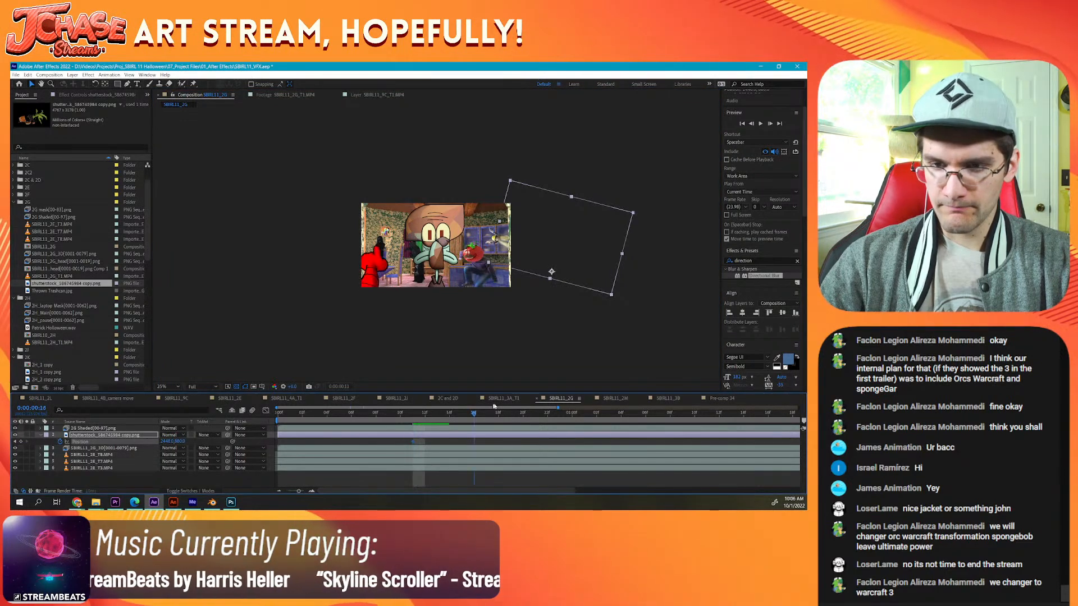
{"action": "left_click_drag", "start_coordinate": [601, 231], "coordinate": [349, 272]}
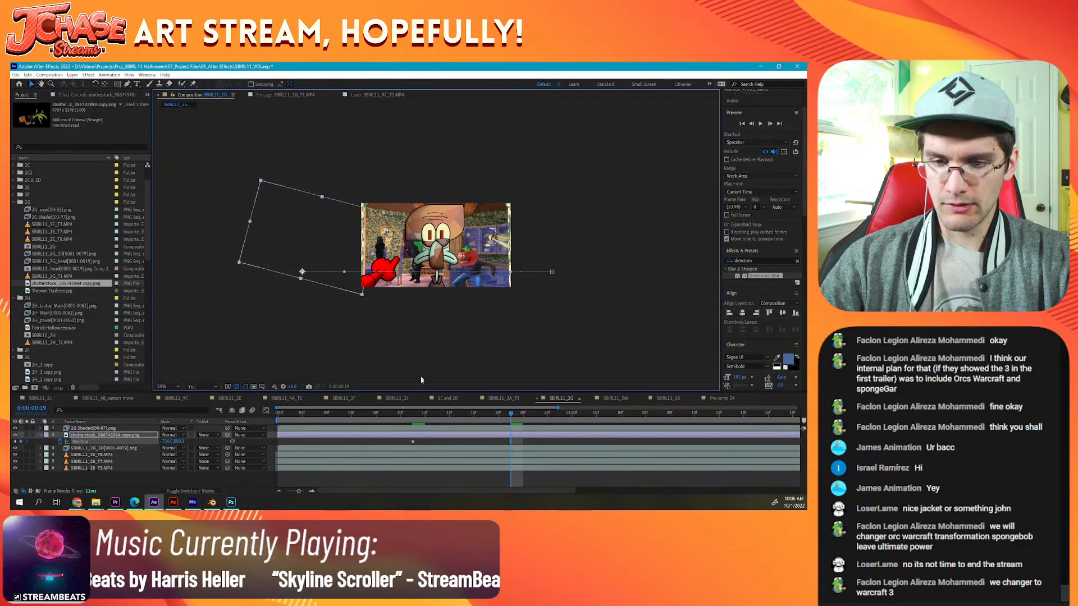
Step: Keyframe the plant's rotation at 0:00:00:11 and turn it counterclockwise at 0:00:00:19
{"action": "left_click", "coordinate": [414, 418]}
{"action": "key", "text": "r"}
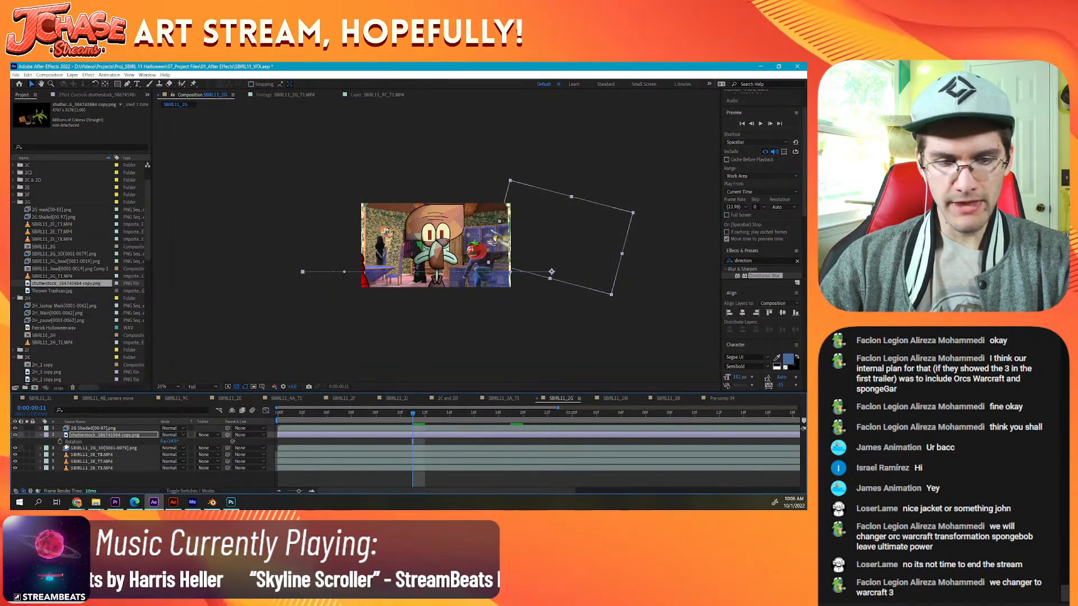
{"action": "left_click", "coordinate": [60, 442]}
{"action": "key", "text": "shift+p"}
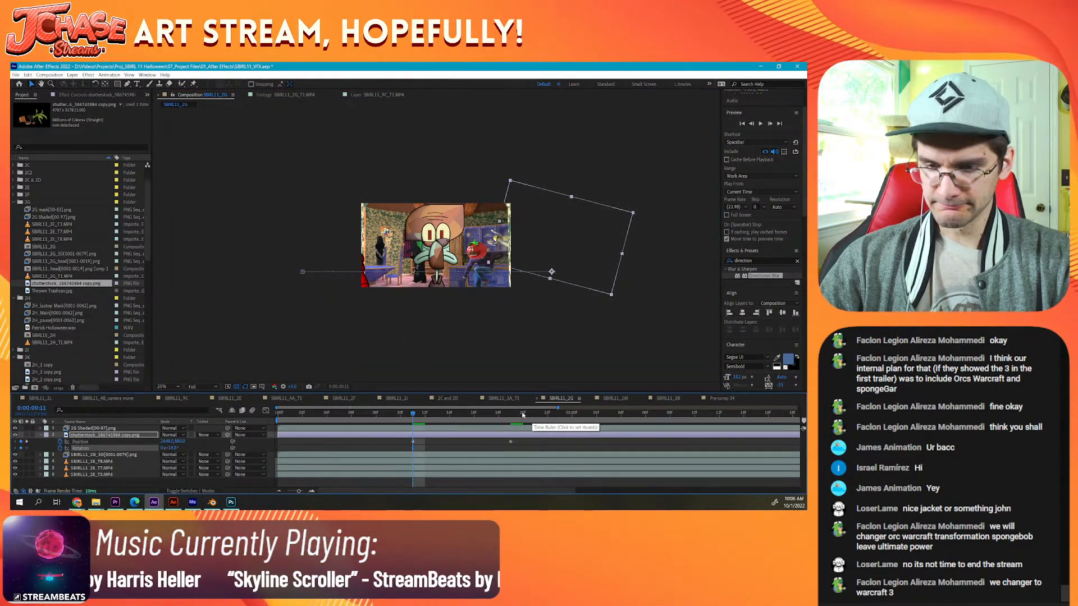
{"action": "left_click", "coordinate": [511, 415]}
{"action": "left_click_drag", "start_coordinate": [352, 245], "coordinate": [338, 227]}
Step: Raise the plant at 0:00:00:15 with a position keyframe so its flight path forms an arc
{"action": "left_click_drag", "start_coordinate": [497, 421], "coordinate": [456, 422]}
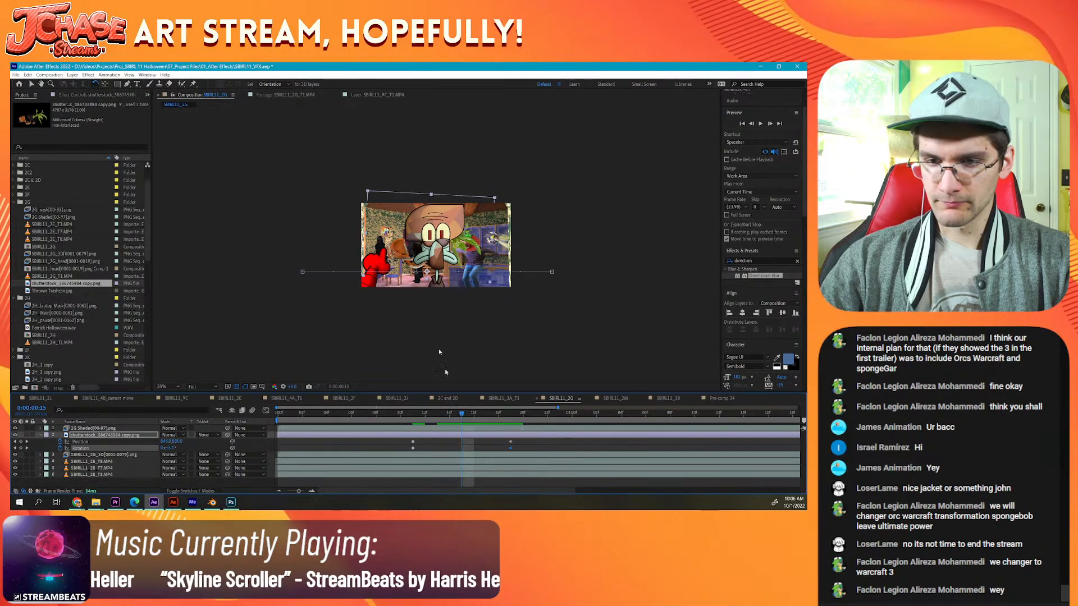
{"action": "key", "text": "v"}
{"action": "left_click_drag", "start_coordinate": [464, 235], "coordinate": [464, 219]}
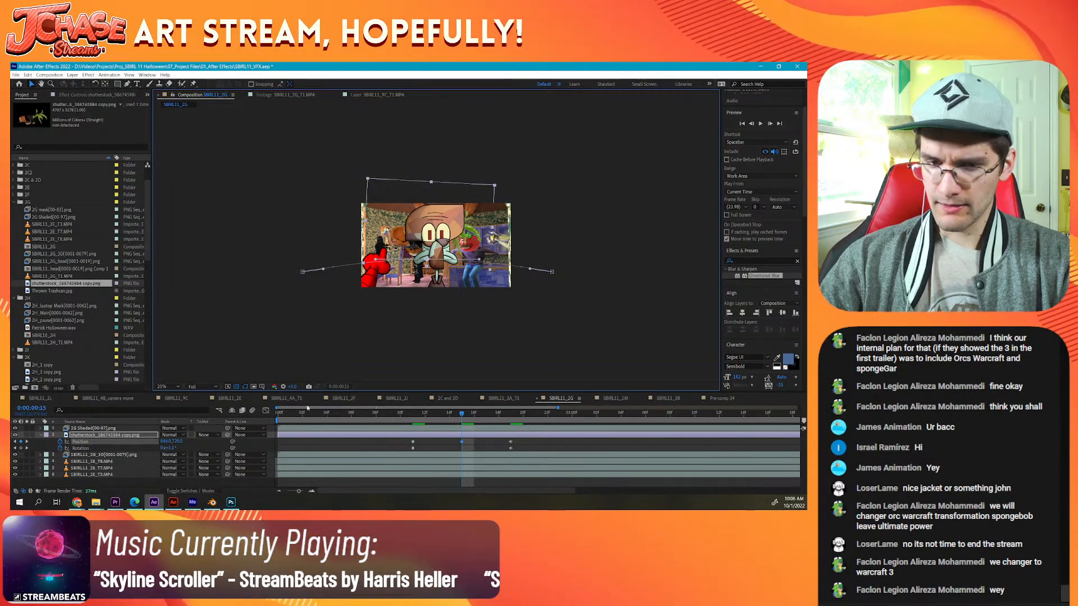
Step: Turn on motion blur for the plant layer and the composition, then return to the first frame
{"action": "key", "text": "F4"}
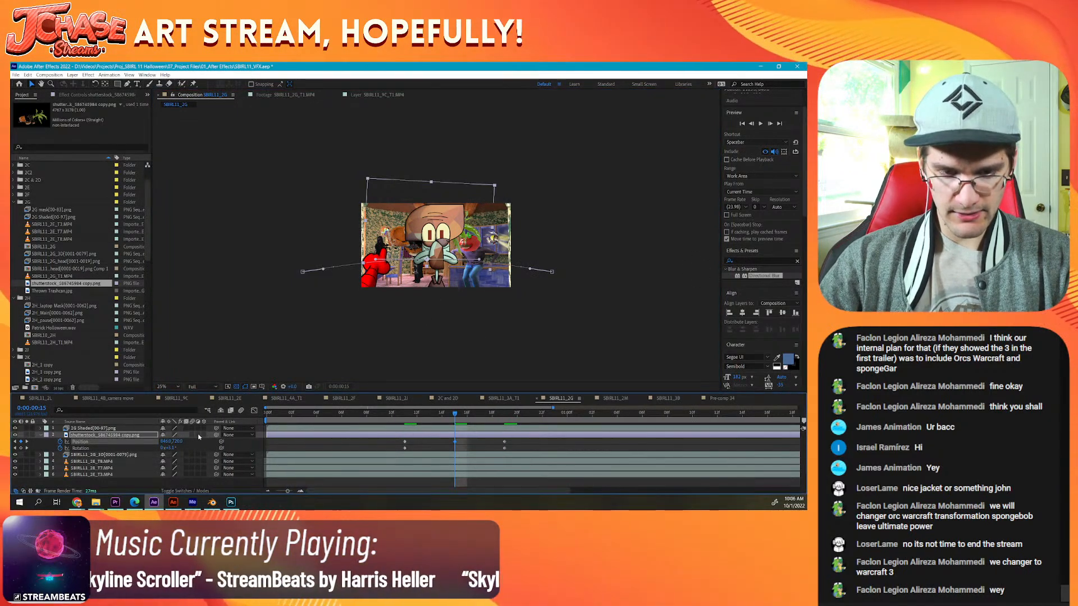
{"action": "left_click", "coordinate": [198, 441]}
{"action": "scroll", "coordinate": [417, 328], "scroll_direction": "up", "scroll_amount": 2}
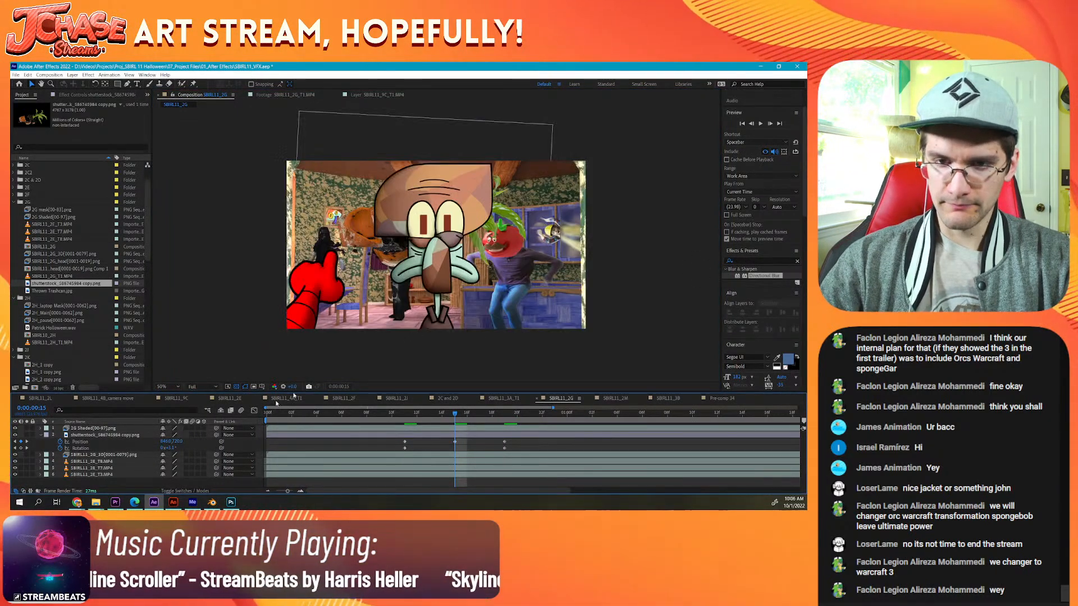
{"action": "left_click", "coordinate": [193, 435]}
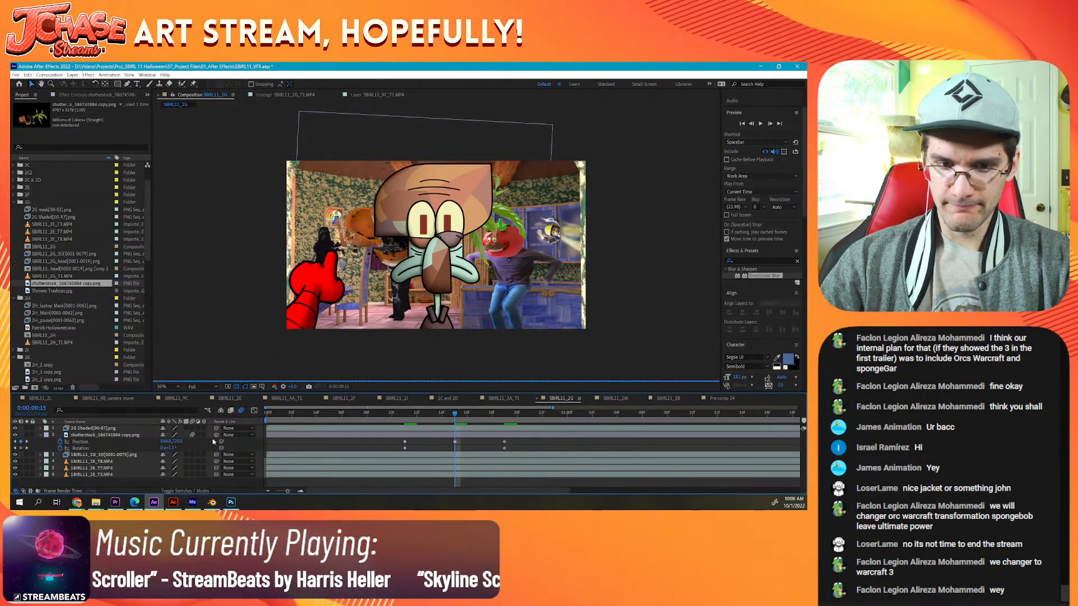
{"action": "key", "text": "Home"}
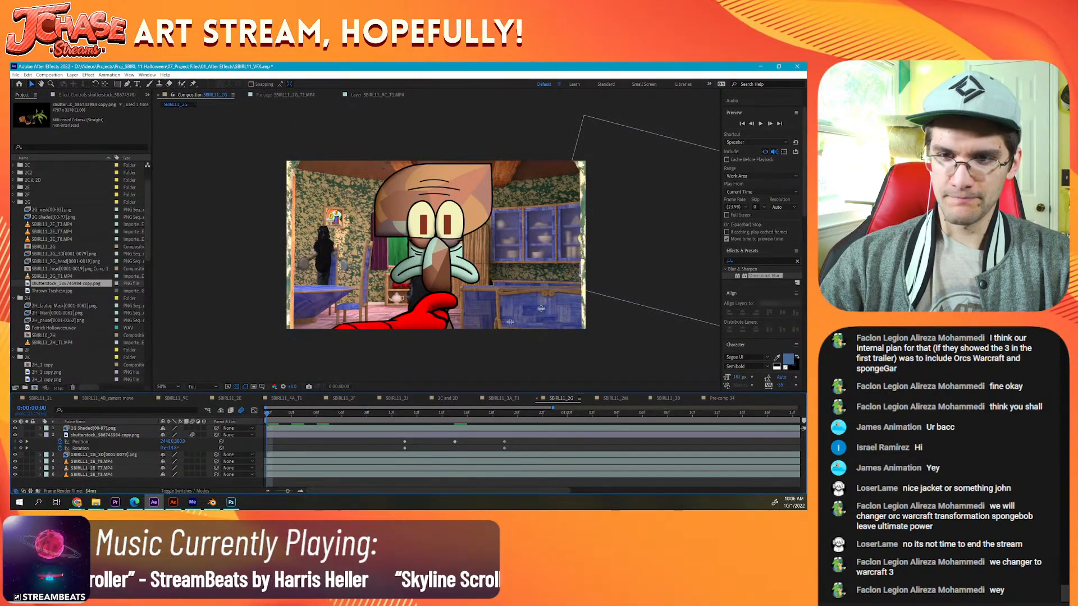
Step: Stretch the plant's position and rotation keyframes and shift them to run from about 0:00:00:01 to 0:00:00:14, then preview the shot
{"action": "left_click", "coordinate": [761, 125]}
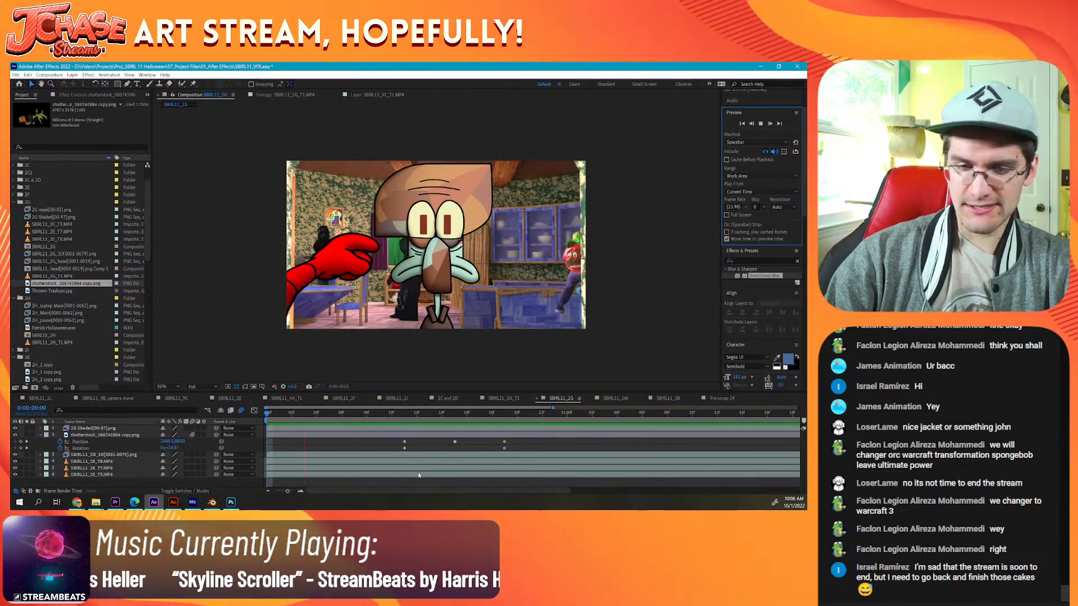
{"action": "left_click", "coordinate": [407, 414]}
{"action": "left_click_drag", "start_coordinate": [402, 453], "coordinate": [572, 441]}
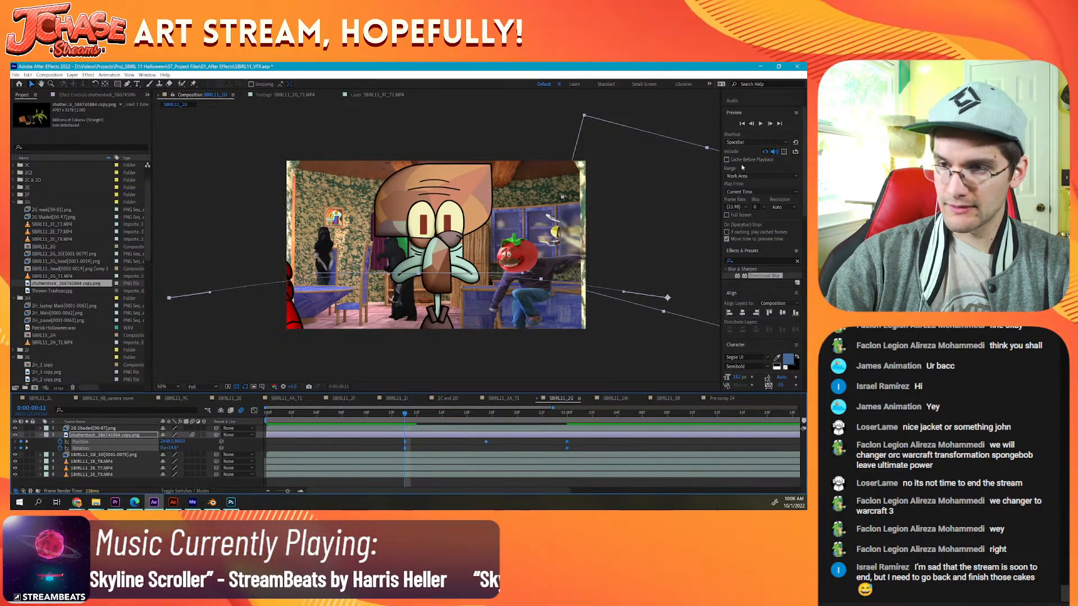
{"action": "left_click_drag", "start_coordinate": [485, 442], "coordinate": [426, 443]}
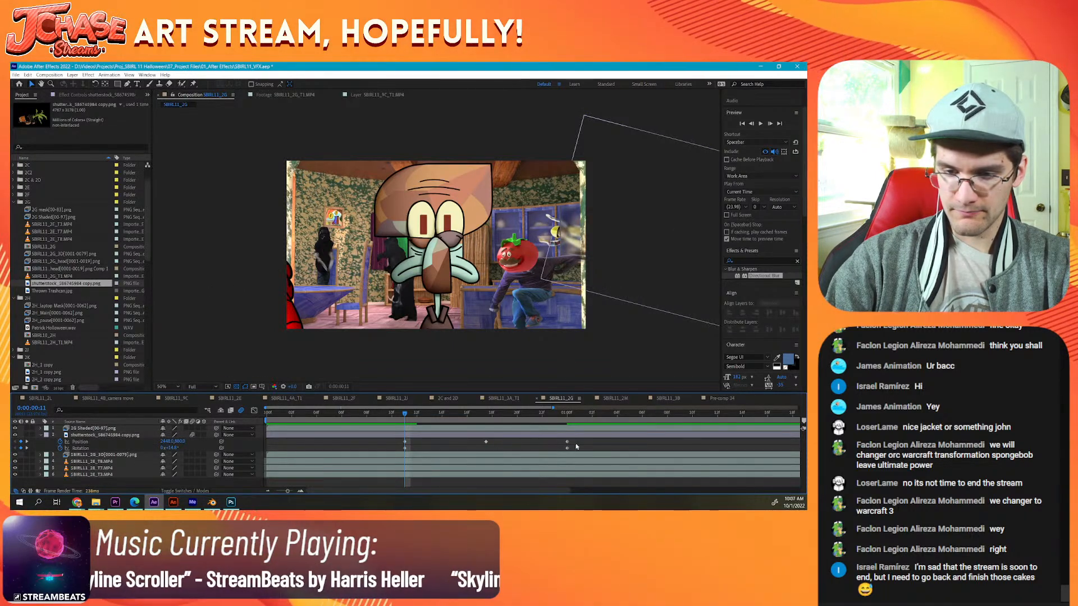
{"action": "left_click_drag", "start_coordinate": [575, 440], "coordinate": [253, 457]}
{"action": "left_click", "coordinate": [760, 123]}
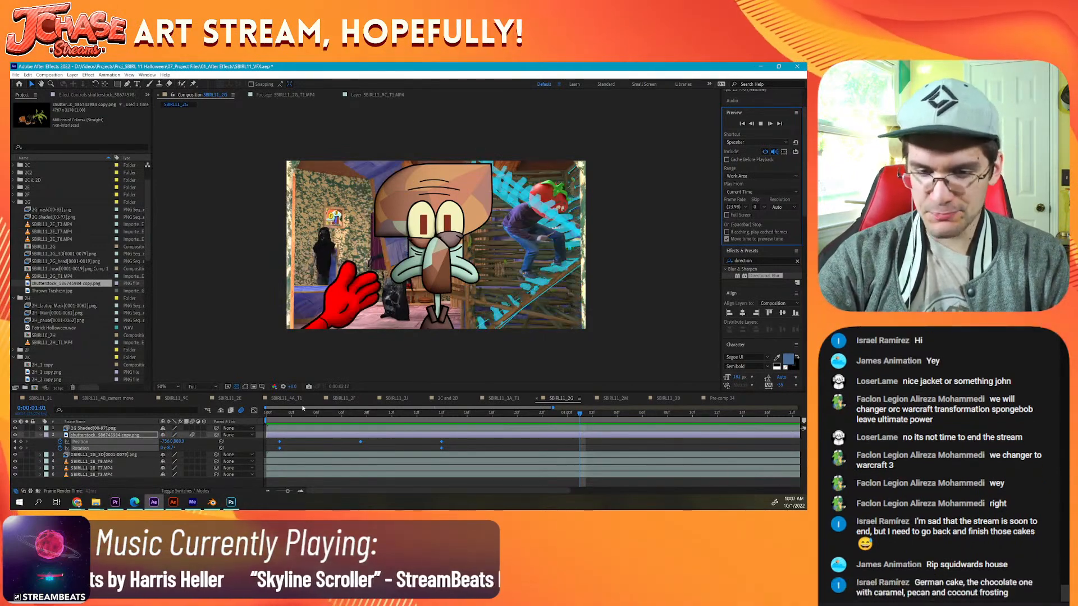
{"action": "key", "text": "space"}
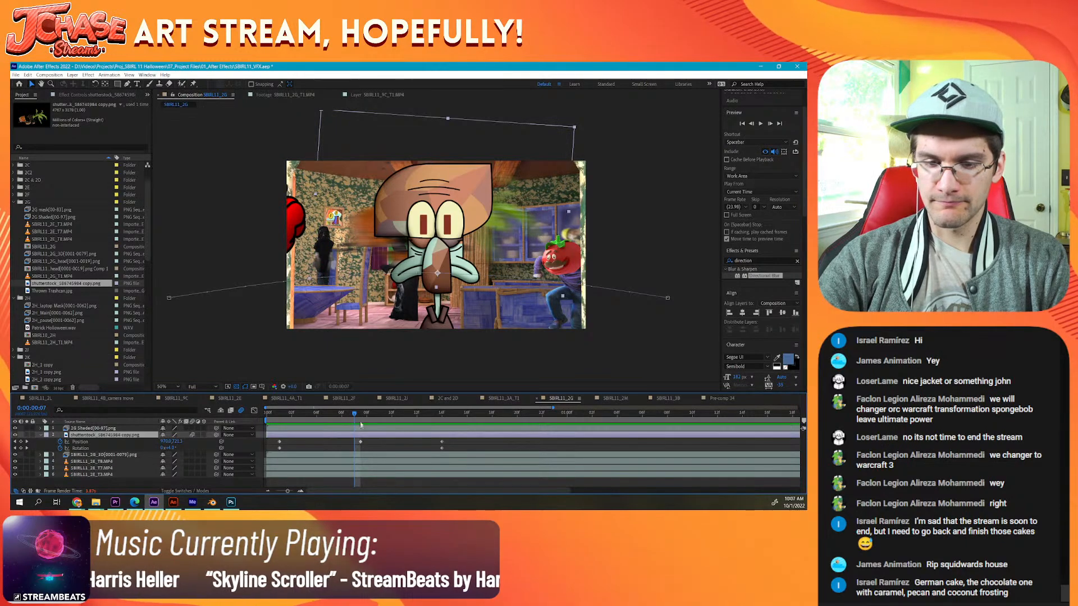
Step: Move the plant's middle position keyframe to 0:00:00:07 and raise the plant there for a higher arc
{"action": "left_click", "coordinate": [365, 414]}
{"action": "left_click_drag", "start_coordinate": [365, 414], "coordinate": [417, 442]}
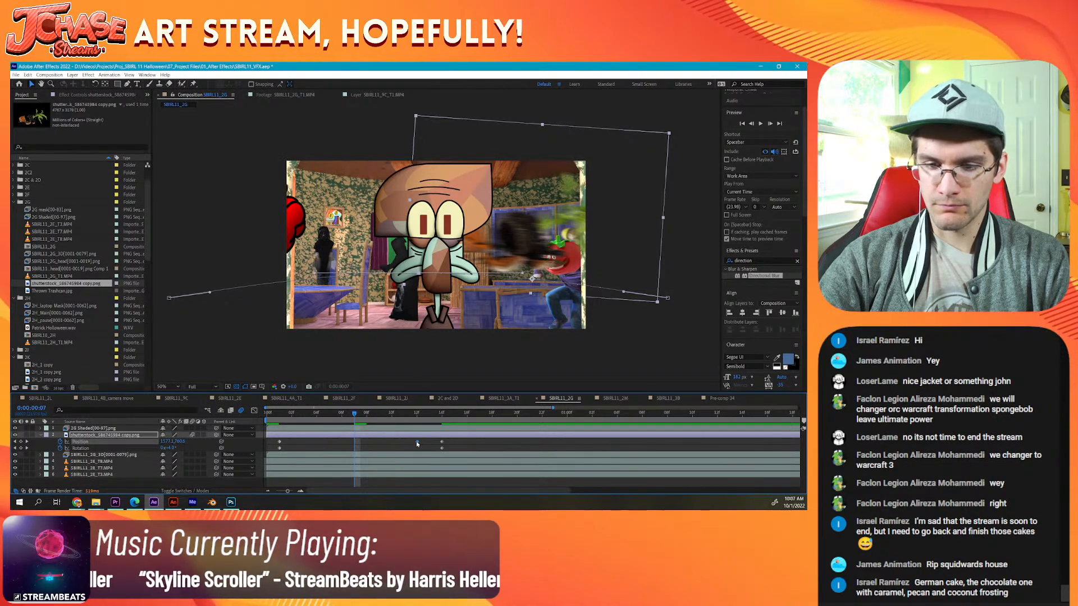
{"action": "left_click_drag", "start_coordinate": [418, 442], "coordinate": [516, 441]}
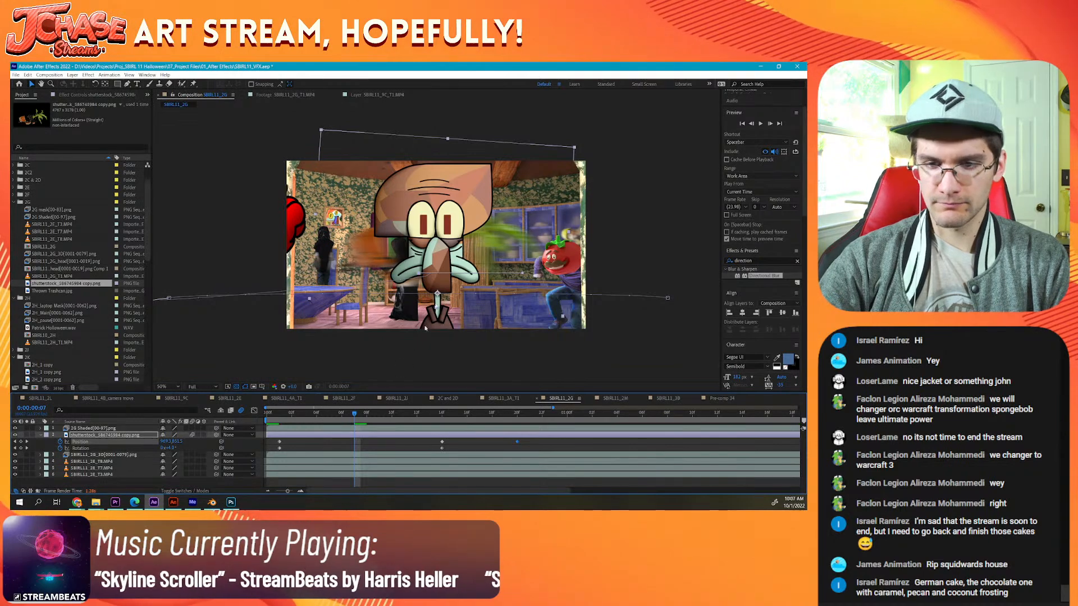
{"action": "key", "text": "ctrl+z"}
{"action": "left_click_drag", "start_coordinate": [416, 442], "coordinate": [356, 447]}
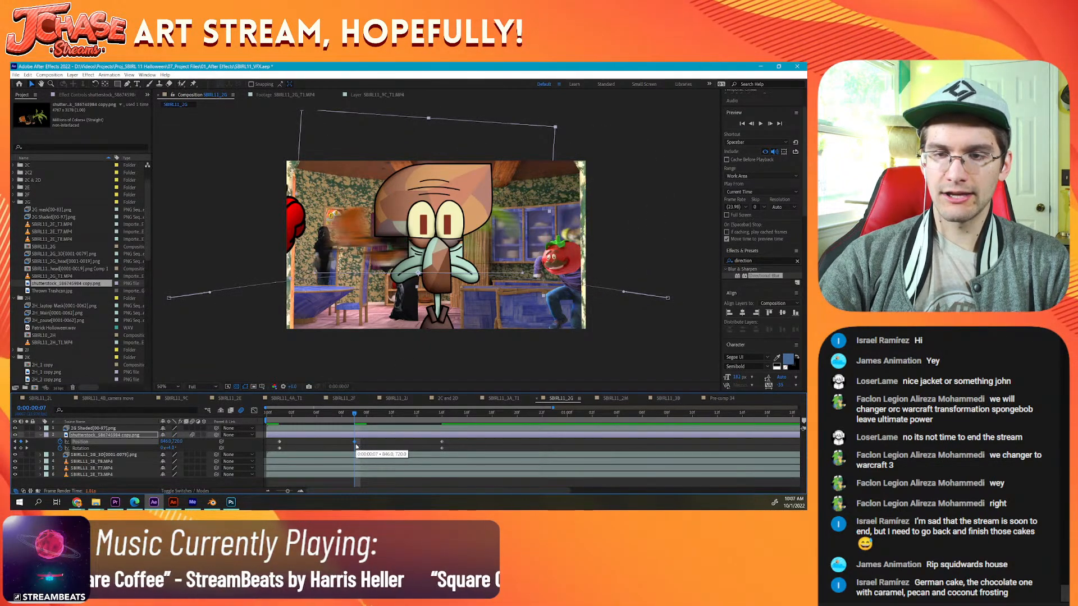
{"action": "left_click_drag", "start_coordinate": [510, 224], "coordinate": [509, 211]}
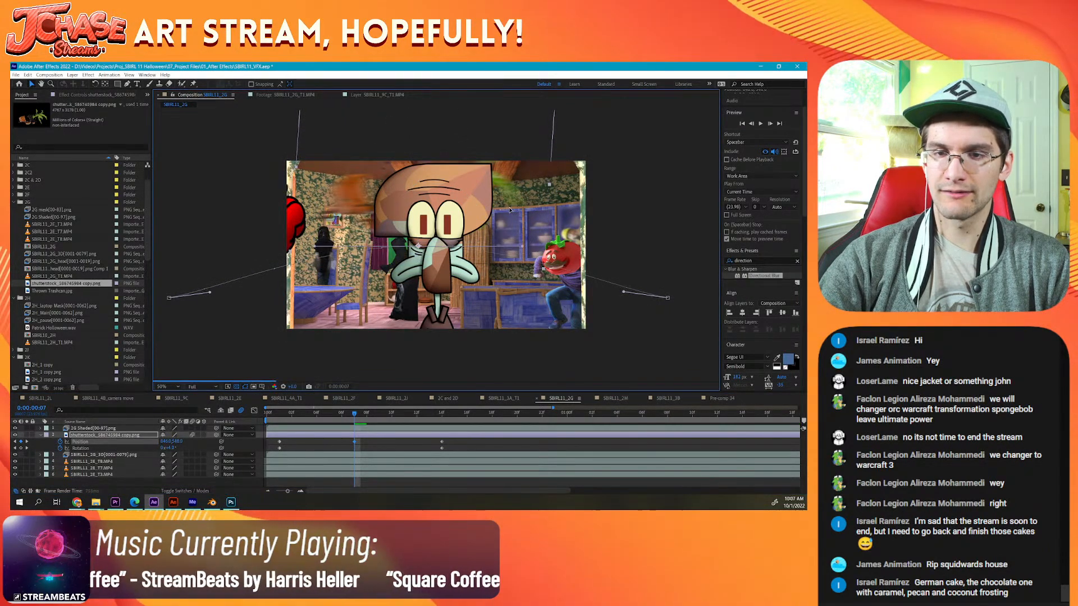
Step: Add Thrown Trashcan.jpg above the plant, and place a soloed duplicate of the SBIRL11_2G_3D[0001-0079].png layer above it
{"action": "left_click_drag", "start_coordinate": [63, 292], "coordinate": [200, 438]}
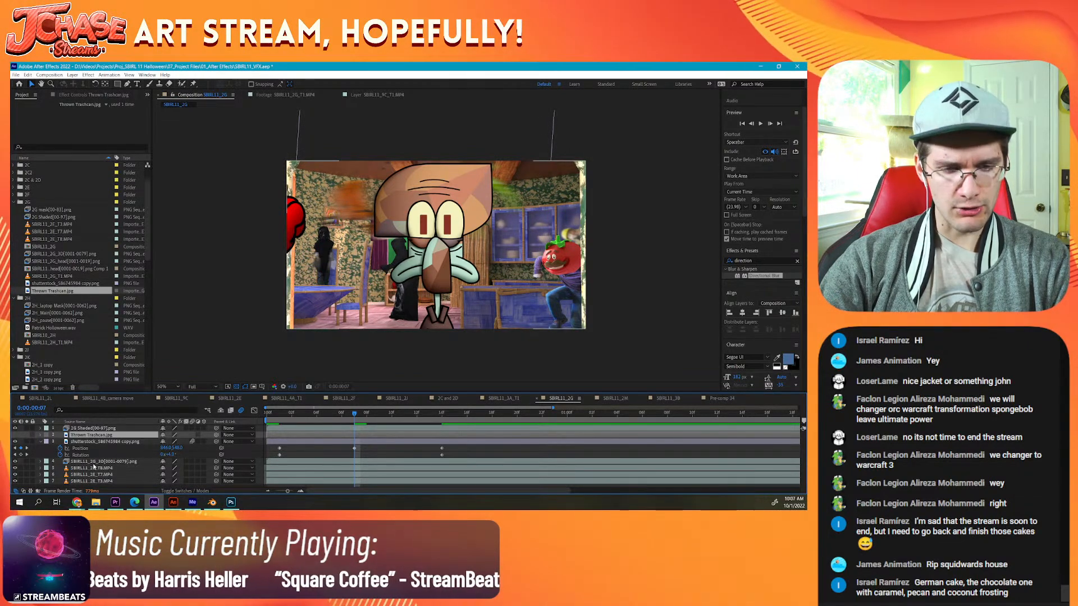
{"action": "left_click", "coordinate": [93, 463]}
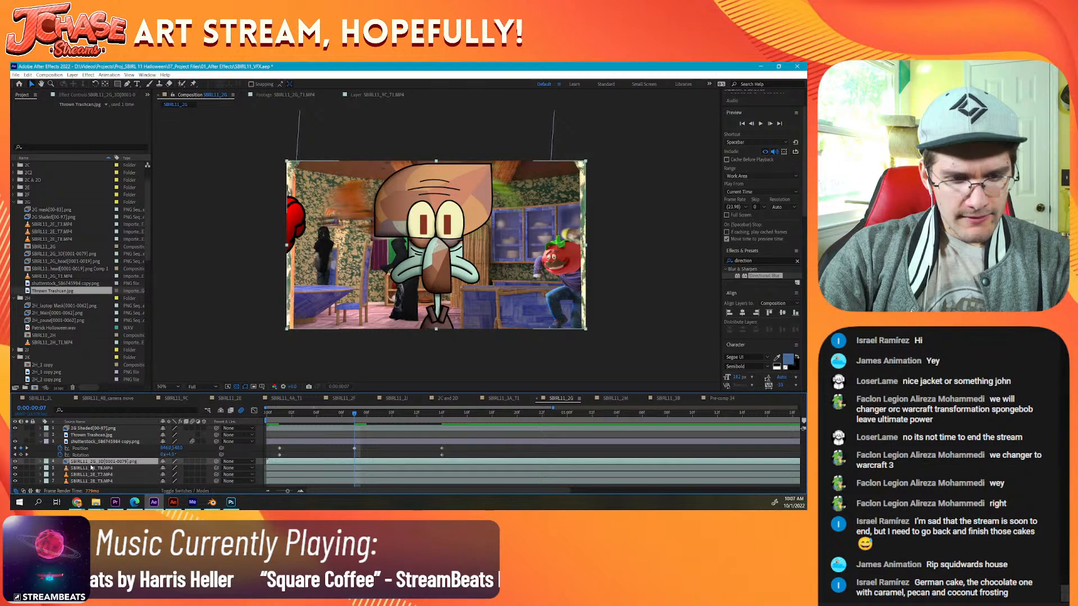
{"action": "key", "text": "ctrl+d"}
{"action": "left_click_drag", "start_coordinate": [91, 465], "coordinate": [90, 433]}
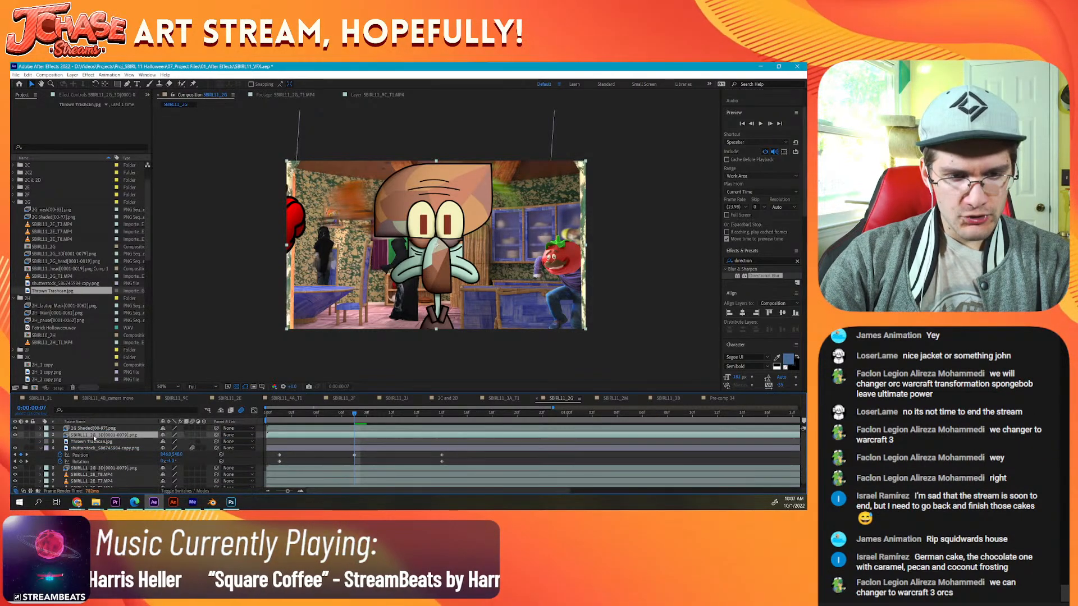
{"action": "left_click", "coordinate": [27, 436]}
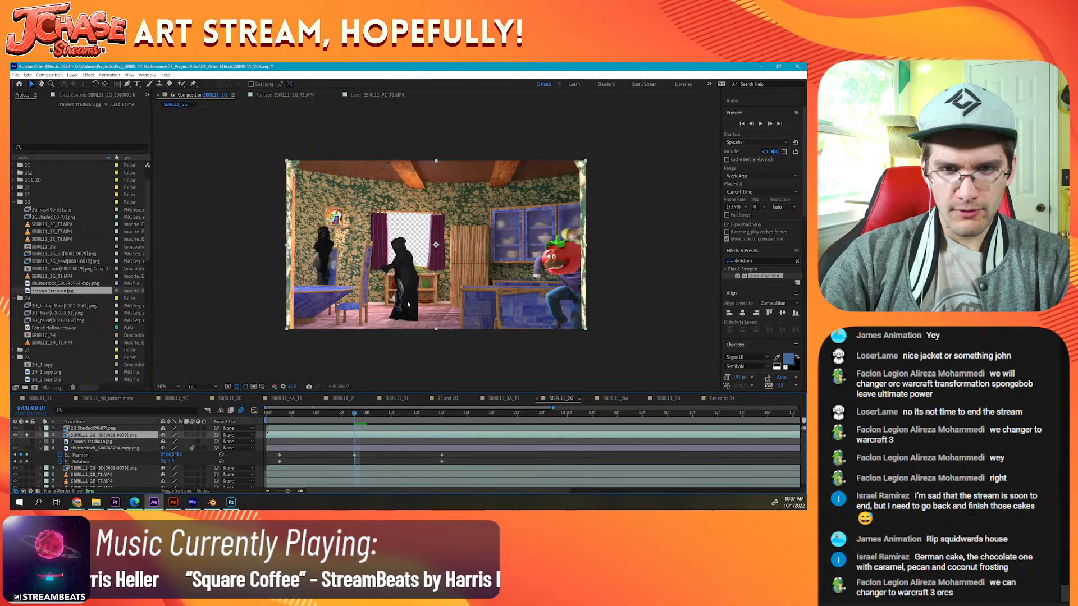
Step: Save the project and start a Pen mask on the duplicated layer at the base of the orange wooden post's inner edge
{"action": "scroll", "coordinate": [168, 106], "scroll_direction": "up", "scroll_amount": 2}
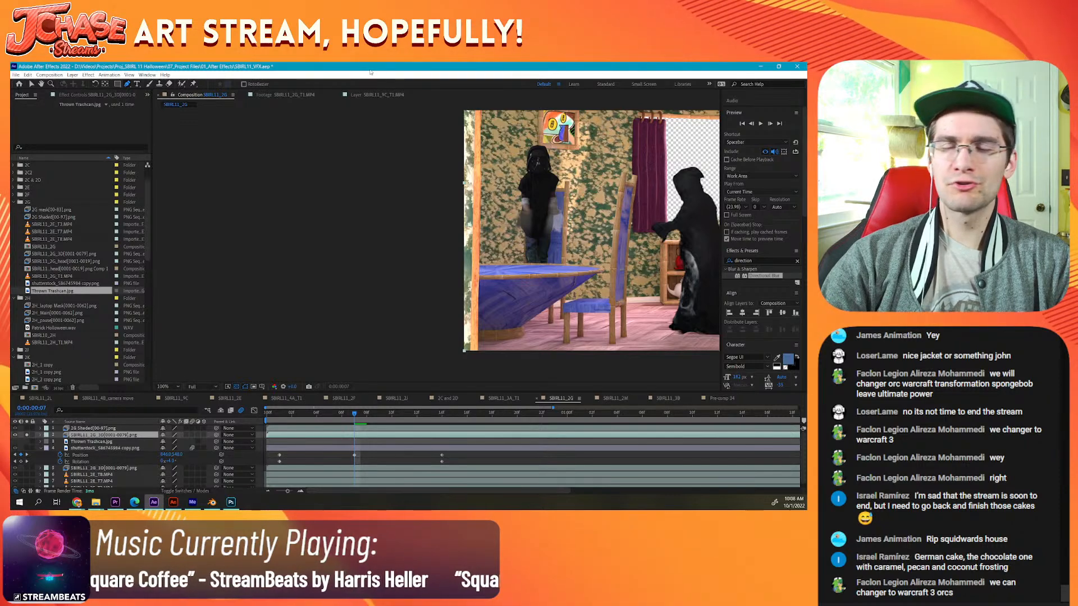
{"action": "scroll", "coordinate": [449, 331], "scroll_direction": "up", "scroll_amount": 2}
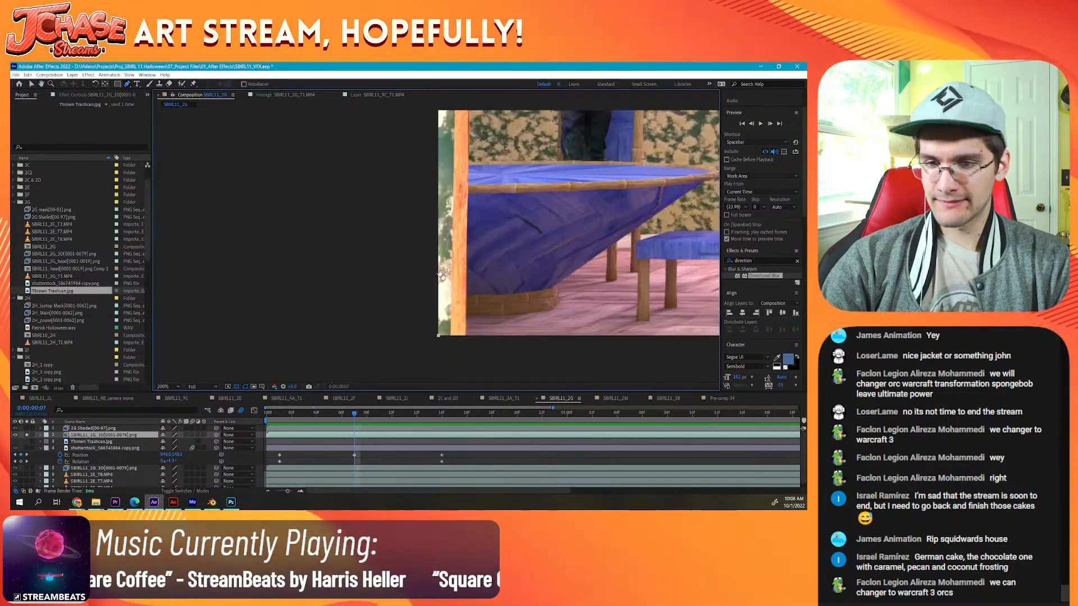
{"action": "left_click_drag", "start_coordinate": [442, 275], "coordinate": [429, 255]}
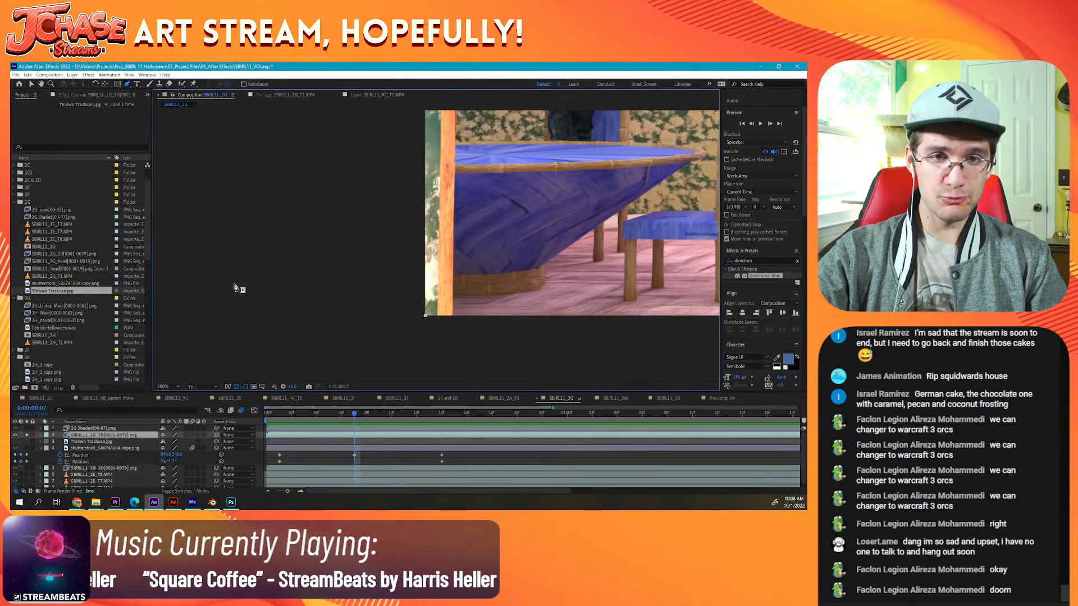
{"action": "key", "text": "ctrl+s"}
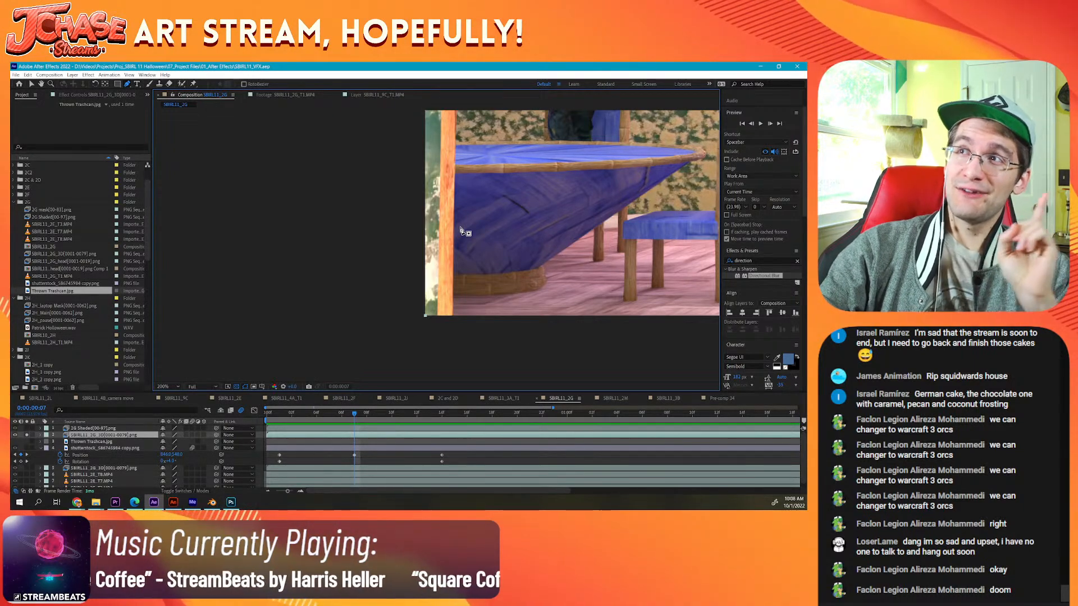
{"action": "left_click", "coordinate": [452, 317]}
Step: Trace the mask up the post's inner edge past the blue table to the lower wallpaper
{"action": "left_click_drag", "start_coordinate": [481, 200], "coordinate": [487, 333]}
{"action": "mouse_move", "coordinate": [484, 180]}
{"action": "left_mouse_down"}
{"action": "mouse_move", "coordinate": [466, 309]}
{"action": "mouse_move", "coordinate": [479, 238]}
{"action": "mouse_move", "coordinate": [473, 279]}
{"action": "left_mouse_up"}
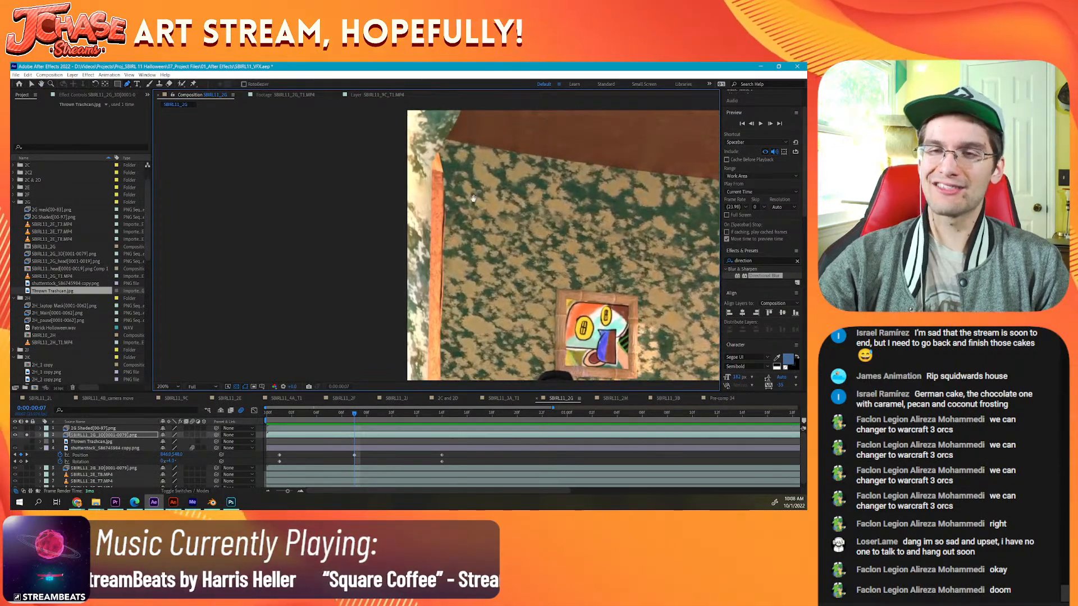
{"action": "scroll", "coordinate": [474, 197], "scroll_direction": "up", "scroll_amount": 2}
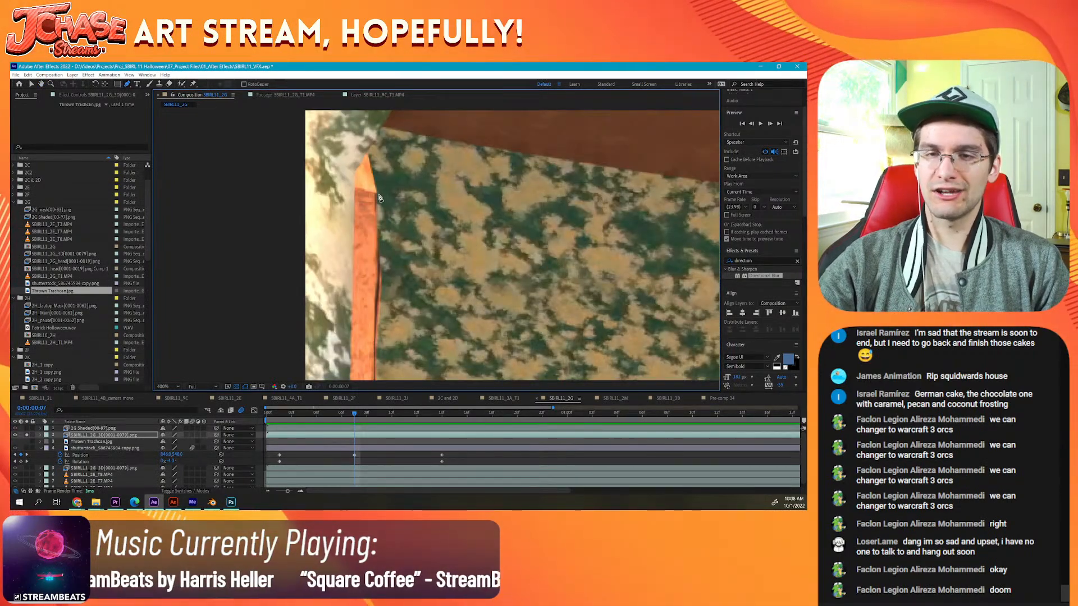
{"action": "scroll", "coordinate": [391, 243], "scroll_direction": "down", "scroll_amount": 2}
{"action": "left_click_drag", "start_coordinate": [392, 243], "coordinate": [392, 170]}
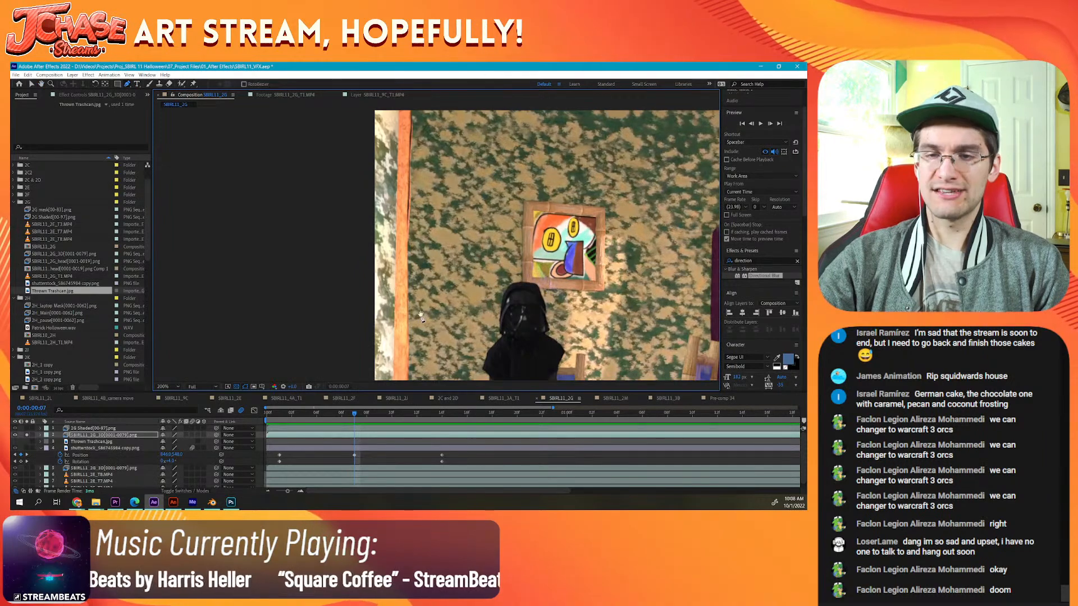
{"action": "left_click_drag", "start_coordinate": [395, 298], "coordinate": [392, 126]}
{"action": "mouse_move", "coordinate": [406, 323]}
{"action": "left_mouse_down"}
{"action": "mouse_move", "coordinate": [399, 236]}
{"action": "mouse_move", "coordinate": [412, 220]}
{"action": "left_mouse_up"}
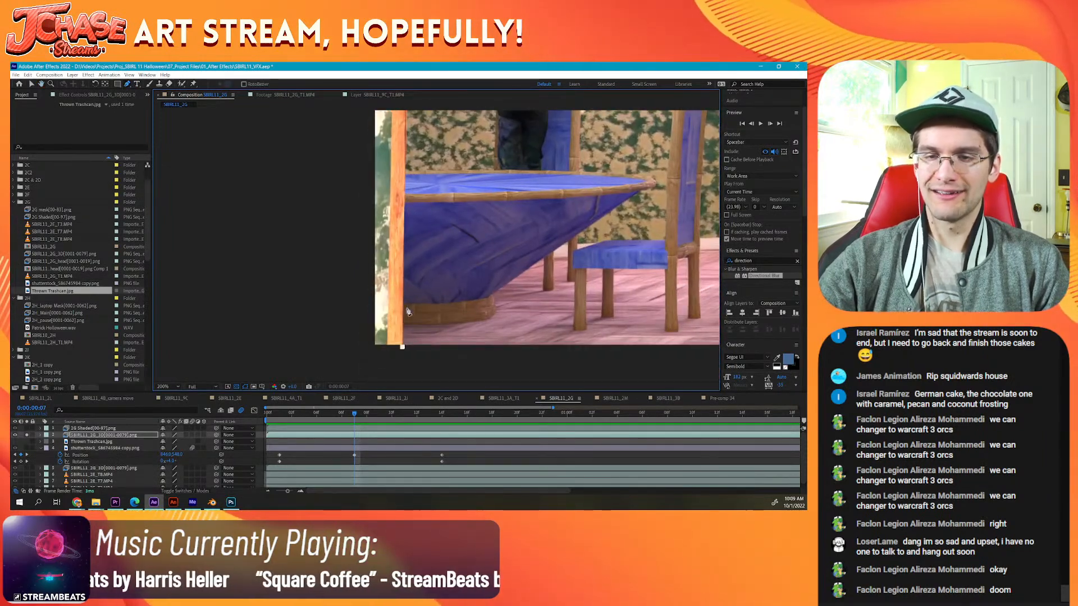
{"action": "scroll", "coordinate": [408, 280], "scroll_direction": "up", "scroll_amount": 1}
{"action": "left_click_drag", "start_coordinate": [442, 185], "coordinate": [438, 241]}
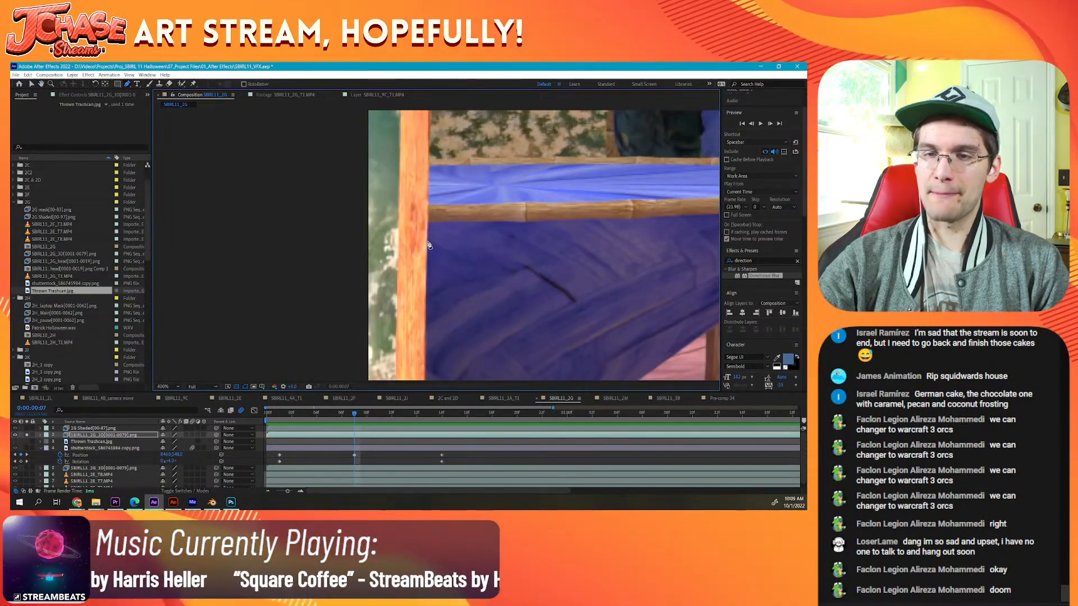
{"action": "left_click", "coordinate": [428, 242]}
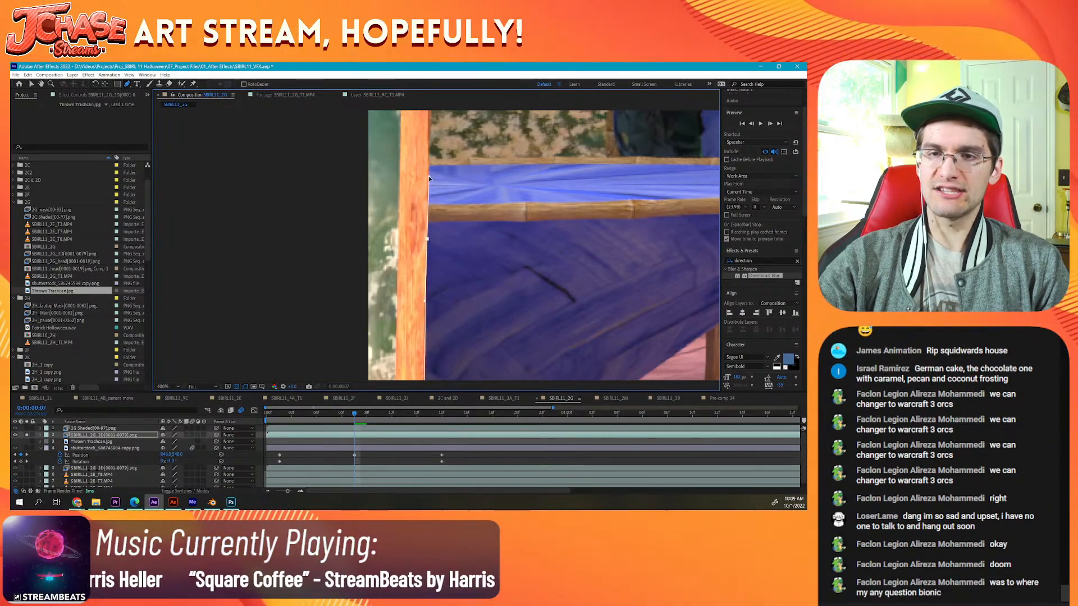
{"action": "left_click_drag", "start_coordinate": [429, 176], "coordinate": [440, 362]}
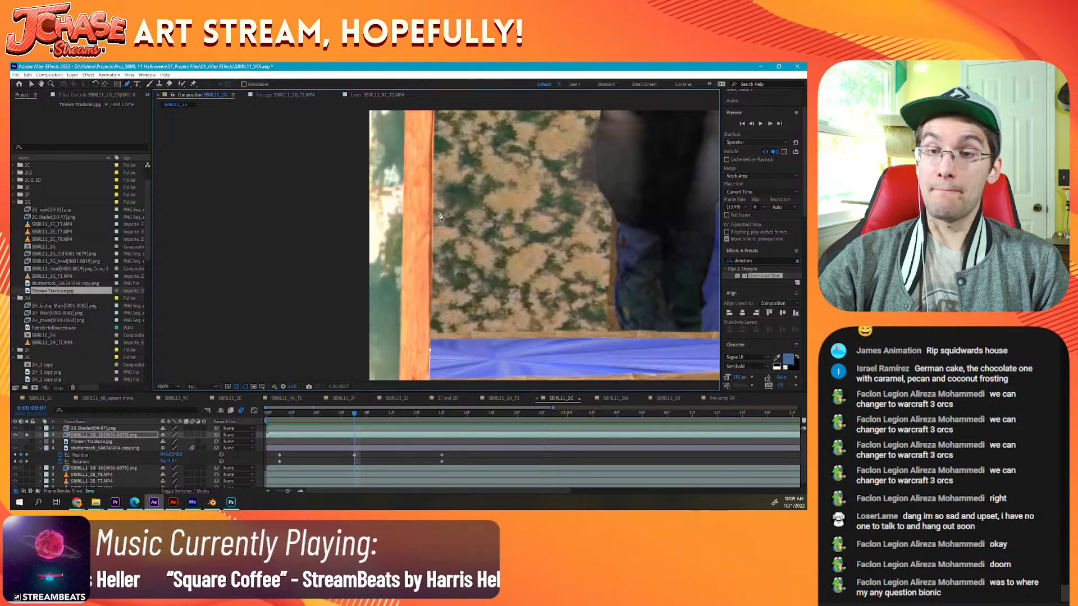
{"action": "left_click", "coordinate": [431, 288]}
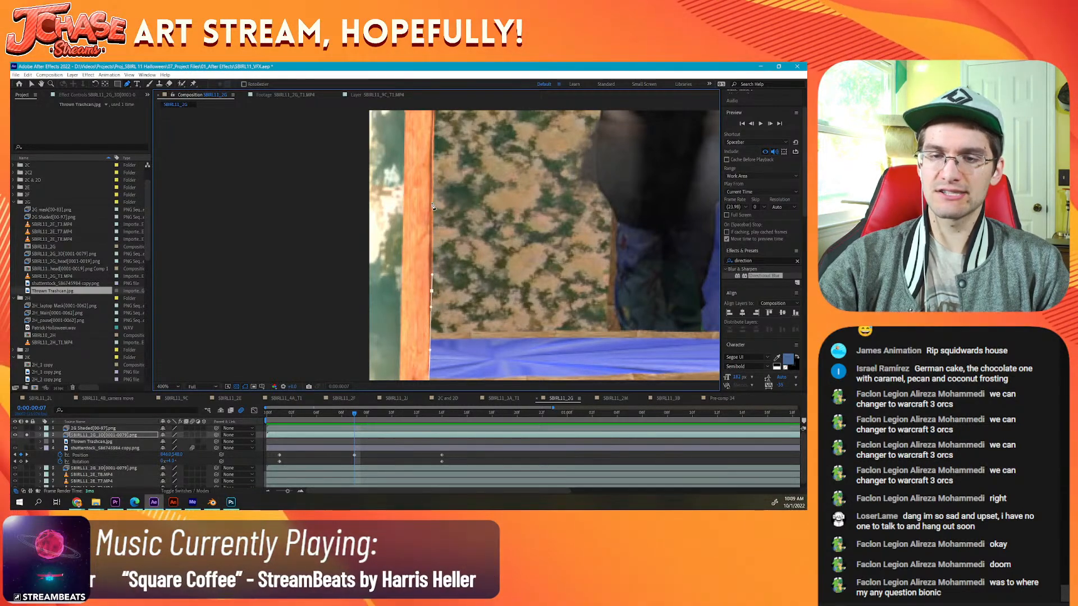
Step: Continue the mask with curved points up the post's inner edge along the wallpaper, past the dark-robed figure's head
{"action": "scroll", "coordinate": [434, 242], "scroll_direction": "up", "scroll_amount": 3}
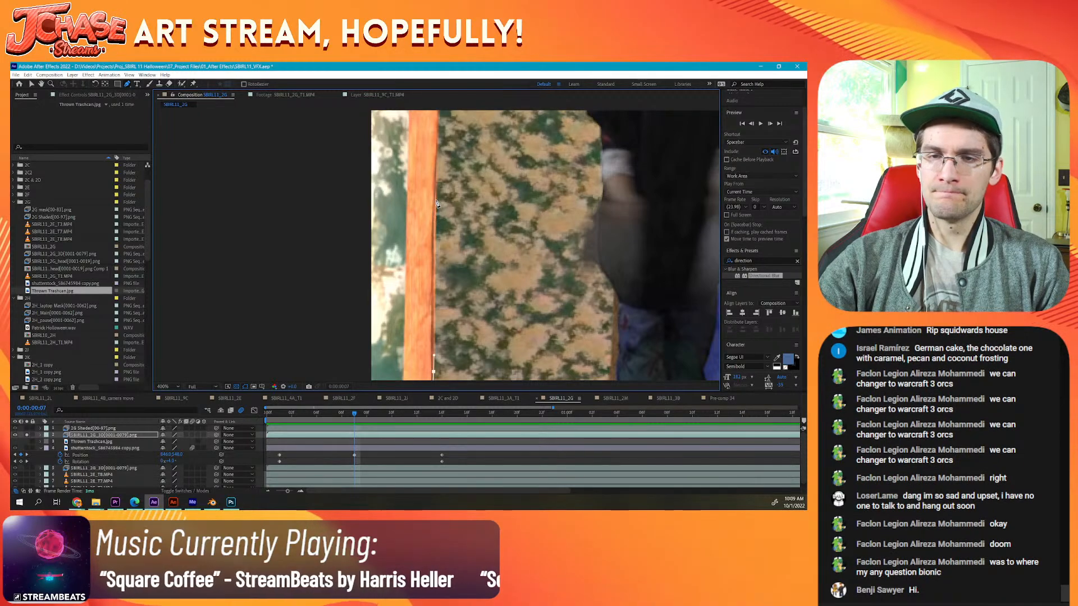
{"action": "left_click_drag", "start_coordinate": [436, 200], "coordinate": [437, 160]}
{"action": "left_click_drag", "start_coordinate": [441, 114], "coordinate": [455, 316]}
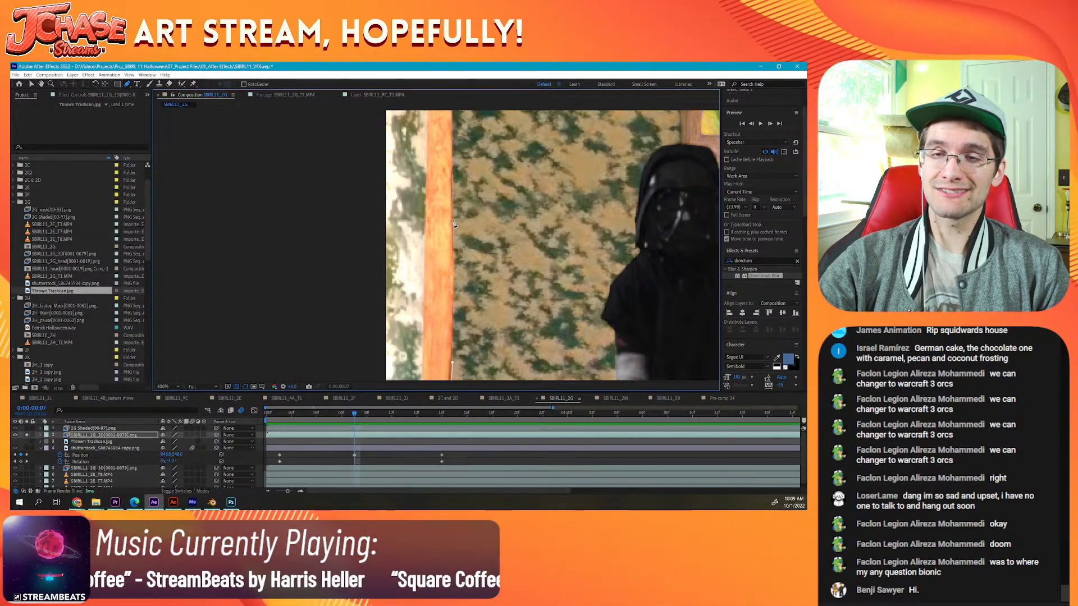
{"action": "left_click", "coordinate": [452, 213]}
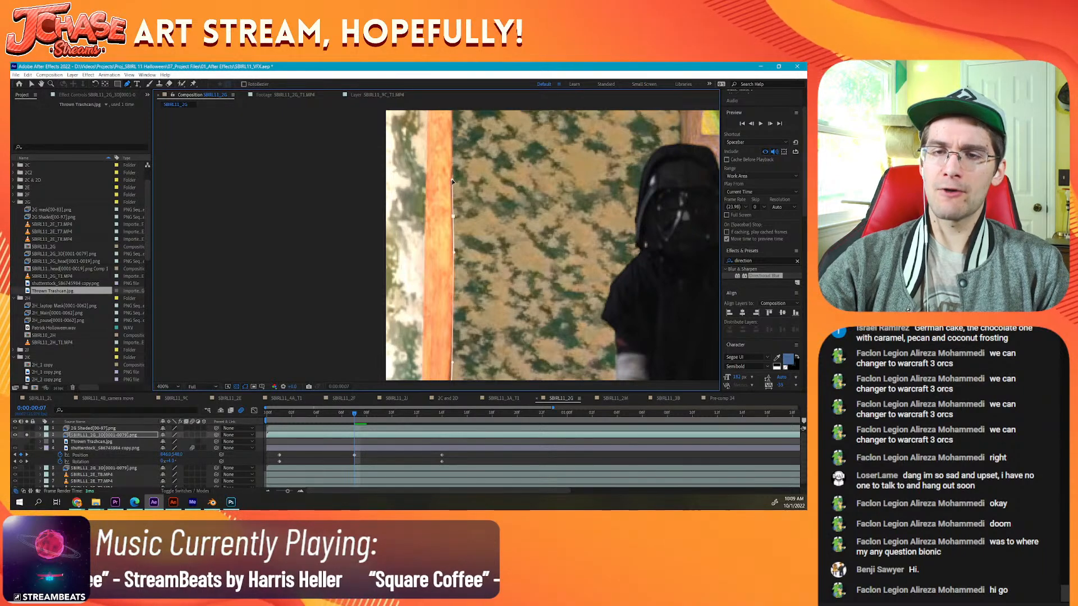
{"action": "scroll", "coordinate": [461, 214], "scroll_direction": "up", "scroll_amount": 3}
{"action": "scroll", "coordinate": [469, 236], "scroll_direction": "up", "scroll_amount": 2}
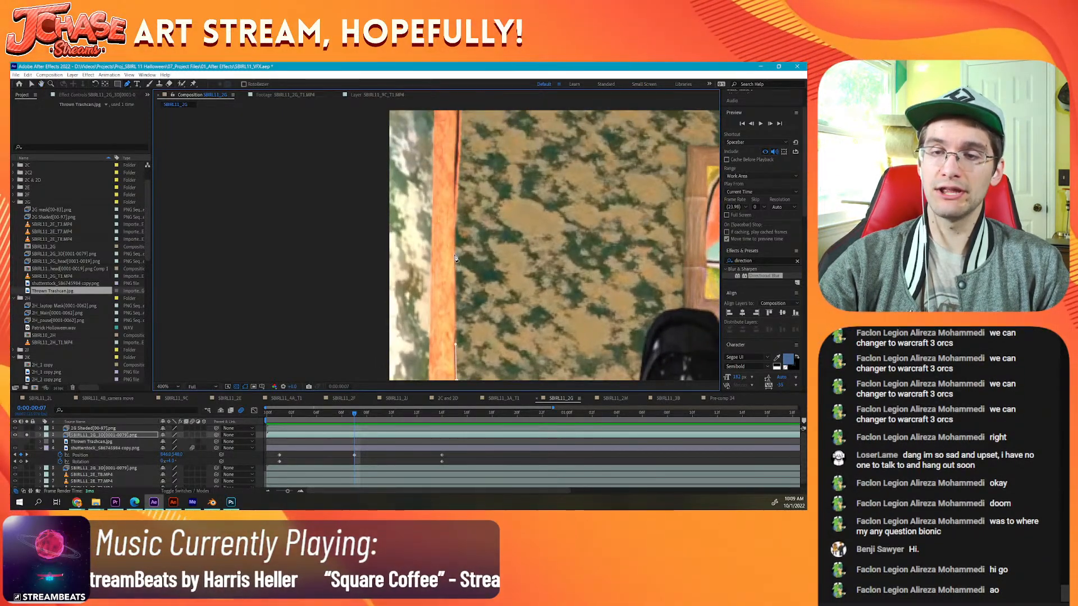
{"action": "left_click_drag", "start_coordinate": [455, 252], "coordinate": [455, 234]}
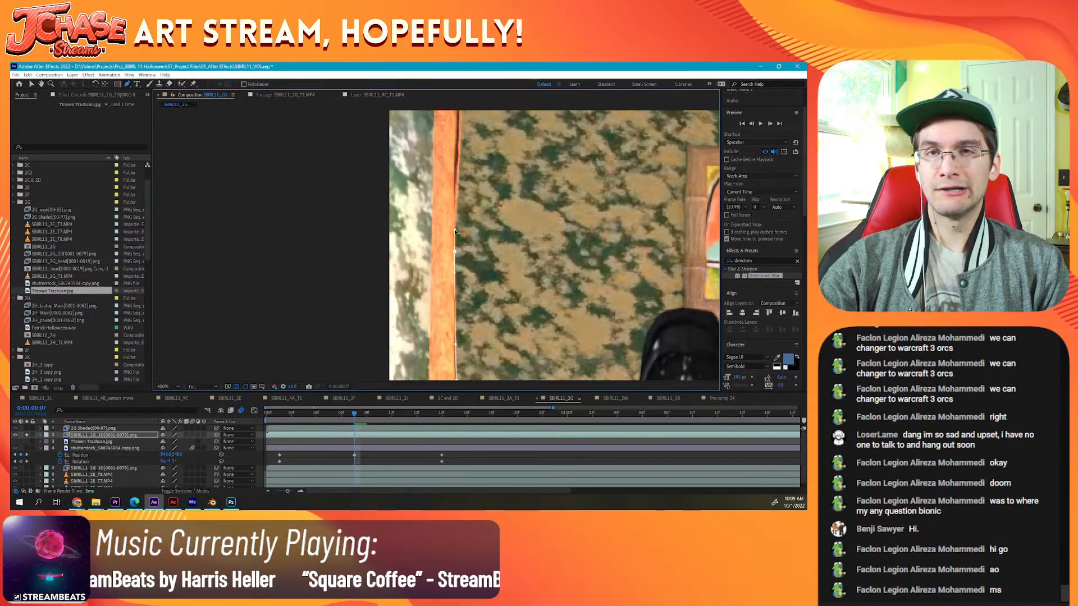
{"action": "left_click_drag", "start_coordinate": [480, 197], "coordinate": [471, 290]}
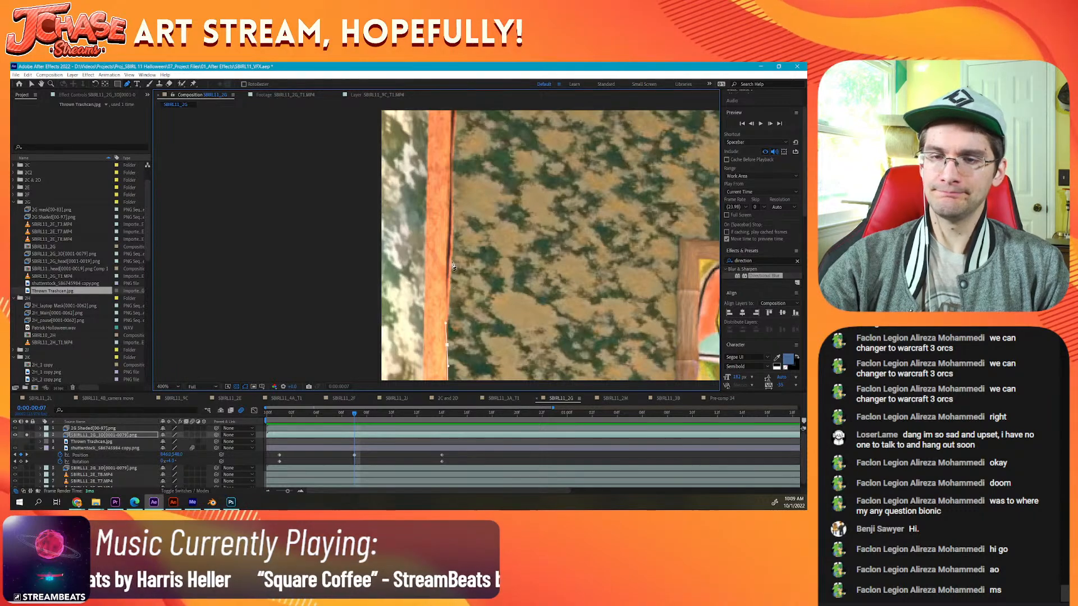
{"action": "left_click_drag", "start_coordinate": [452, 254], "coordinate": [452, 228]}
Step: Trace the mask around the post's upper end to its pointed tip and on to a point above the frame
{"action": "left_click_drag", "start_coordinate": [482, 189], "coordinate": [452, 274]}
{"action": "left_click_drag", "start_coordinate": [461, 213], "coordinate": [455, 280]}
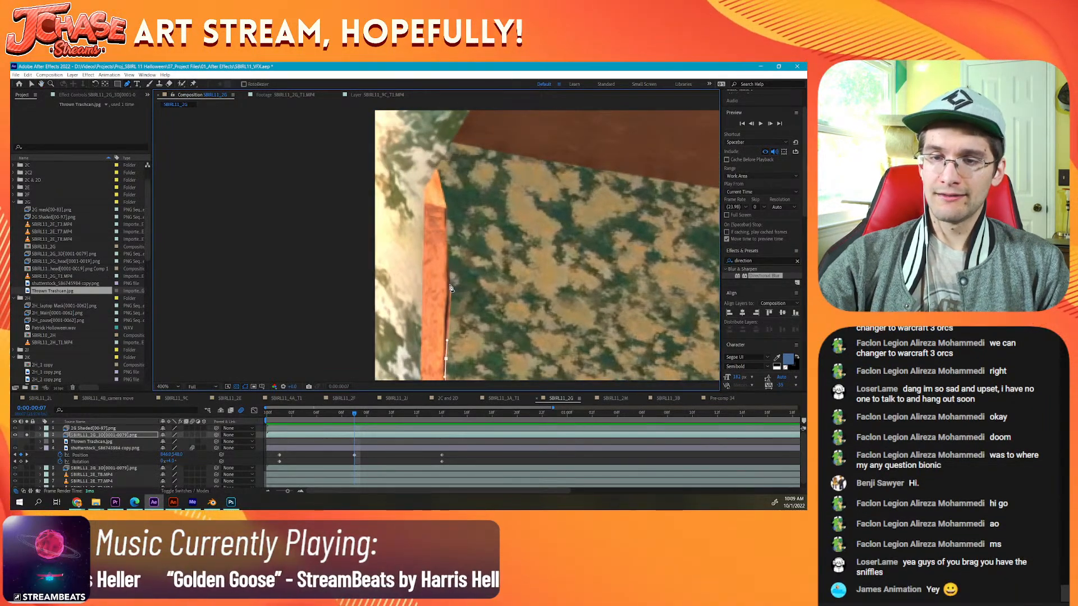
{"action": "left_click", "coordinate": [449, 279]}
{"action": "left_click_drag", "start_coordinate": [450, 274], "coordinate": [445, 262]}
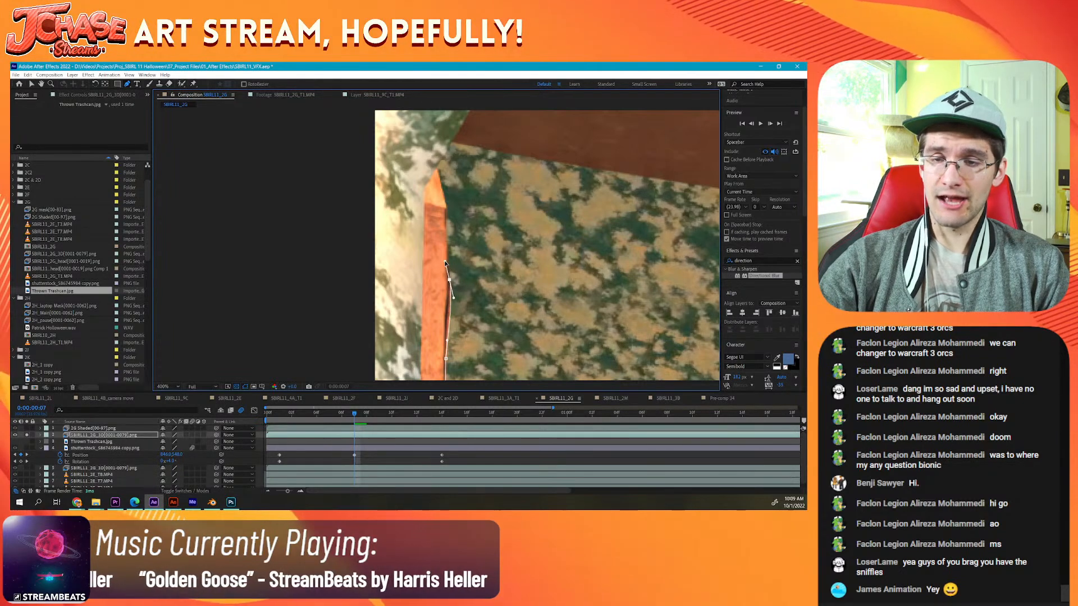
{"action": "left_click", "coordinate": [447, 206]}
{"action": "left_click", "coordinate": [436, 166]}
{"action": "left_click_drag", "start_coordinate": [497, 170], "coordinate": [450, 188]}
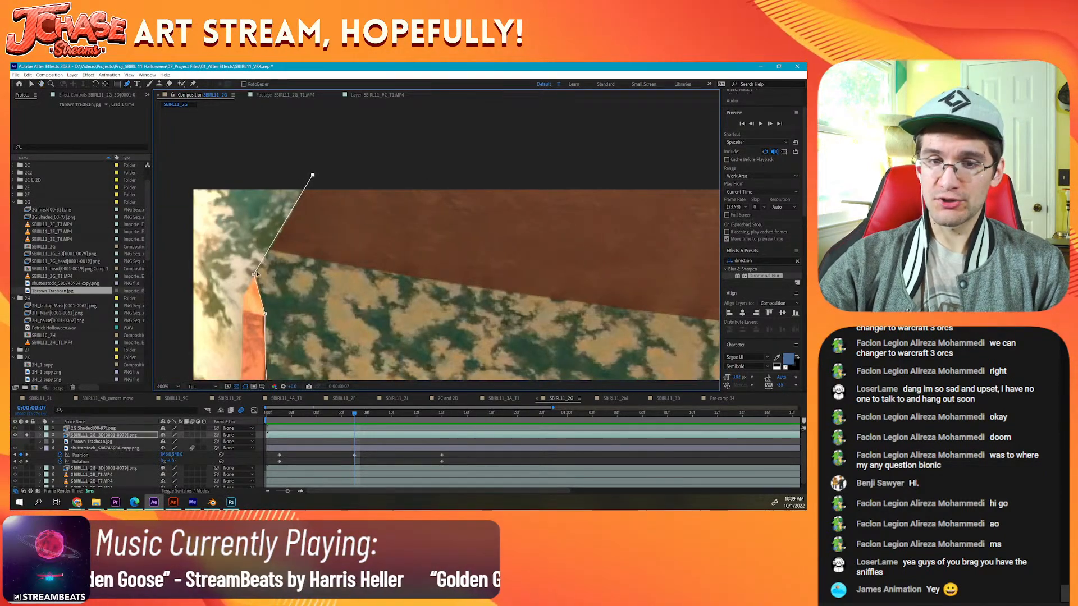
{"action": "left_click_drag", "start_coordinate": [255, 275], "coordinate": [255, 278]}
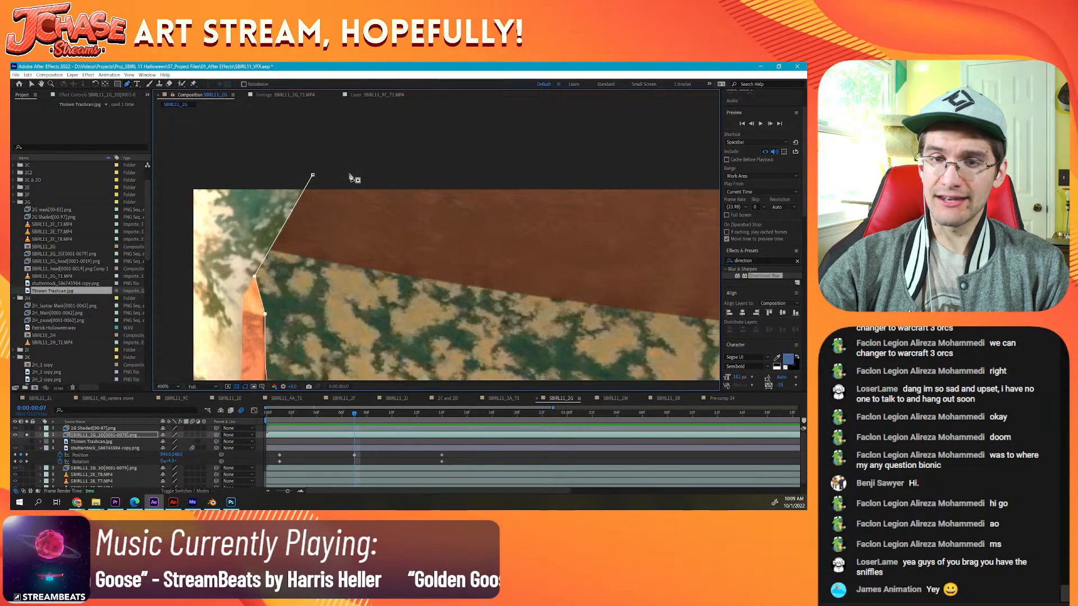
Step: Extend the mask along the frame's upper edge to the point where the brown ceiling meets the room's far corner
{"action": "left_click_drag", "start_coordinate": [683, 188], "coordinate": [477, 205]}
{"action": "left_click_drag", "start_coordinate": [674, 225], "coordinate": [412, 212]}
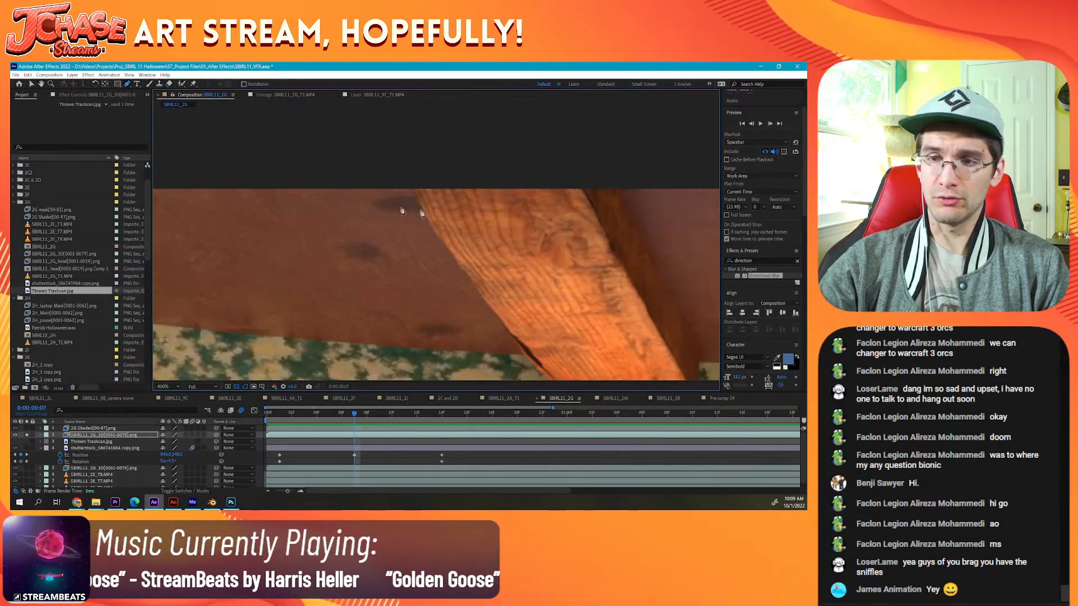
{"action": "left_click_drag", "start_coordinate": [626, 227], "coordinate": [405, 222]}
{"action": "left_click_drag", "start_coordinate": [685, 231], "coordinate": [405, 208]}
{"action": "scroll", "coordinate": [405, 207], "scroll_direction": "down", "scroll_amount": 2}
{"action": "left_click_drag", "start_coordinate": [559, 212], "coordinate": [377, 211]}
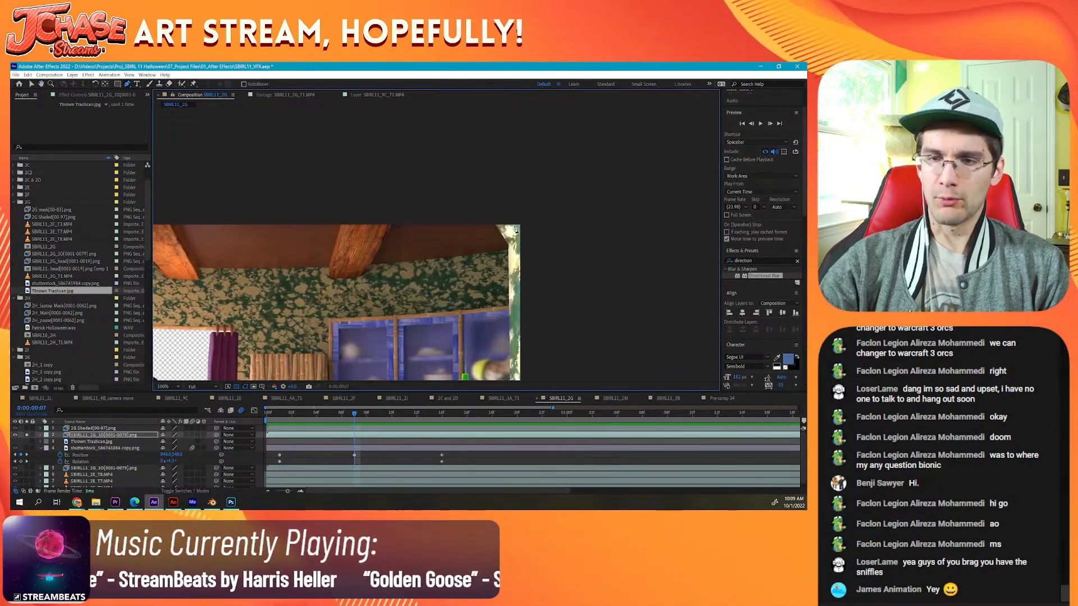
{"action": "scroll", "coordinate": [420, 244], "scroll_direction": "up", "scroll_amount": 1}
{"action": "scroll", "coordinate": [420, 243], "scroll_direction": "up", "scroll_amount": 1}
{"action": "left_click", "coordinate": [392, 246]}
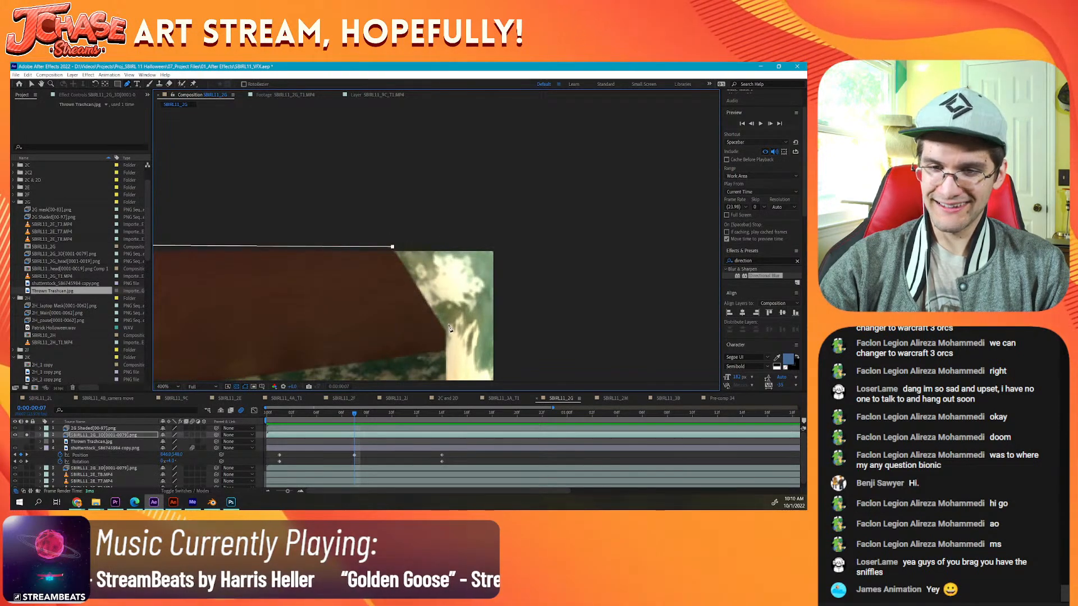
Step: Trace the mask around the ceiling's slanted corner and down the room's right edge to the frame's lower border
{"action": "left_click", "coordinate": [446, 332]}
{"action": "left_click_drag", "start_coordinate": [447, 343], "coordinate": [415, 129]}
{"action": "scroll", "coordinate": [436, 293], "scroll_direction": "down", "scroll_amount": 1}
{"action": "left_click_drag", "start_coordinate": [435, 293], "coordinate": [436, 228]}
{"action": "scroll", "coordinate": [436, 228], "scroll_direction": "down", "scroll_amount": 2}
{"action": "left_click_drag", "start_coordinate": [423, 320], "coordinate": [416, 232]}
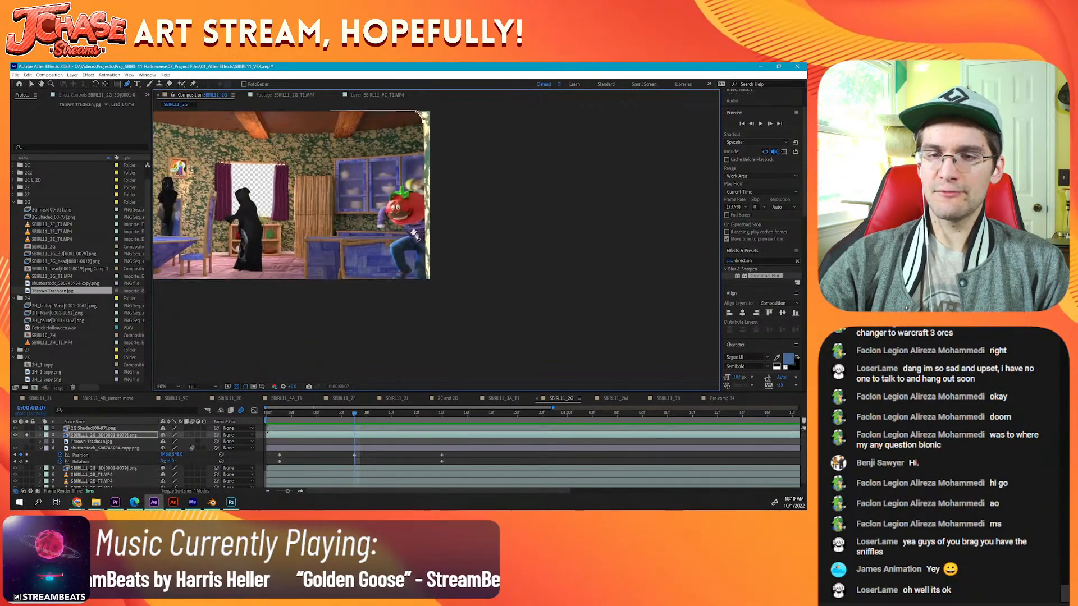
{"action": "scroll", "coordinate": [434, 314], "scroll_direction": "up", "scroll_amount": 1}
{"action": "scroll", "coordinate": [433, 241], "scroll_direction": "up", "scroll_amount": 2}
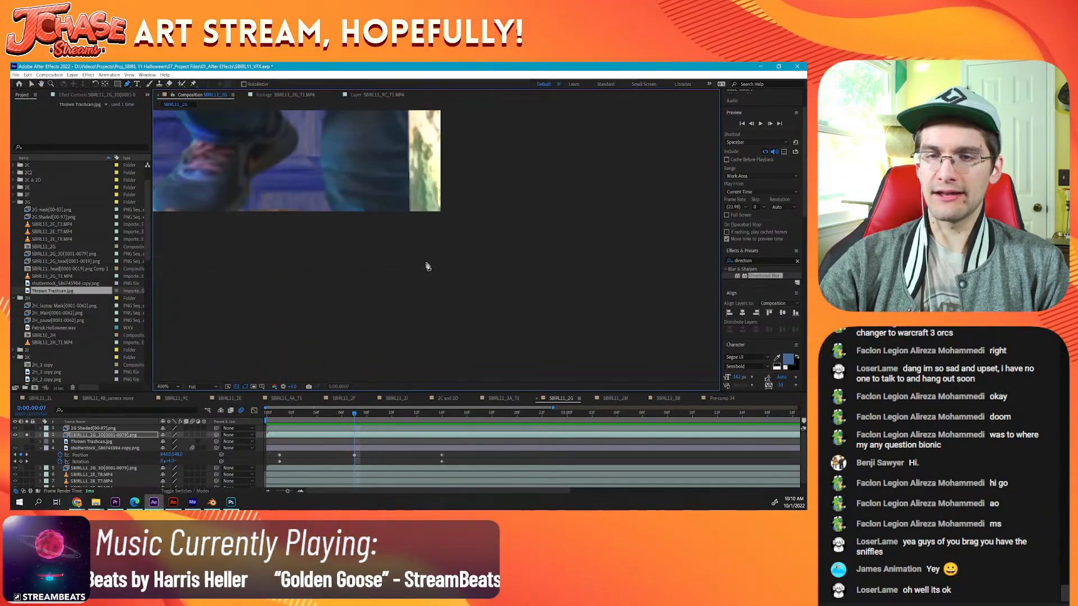
{"action": "left_click", "coordinate": [410, 215]}
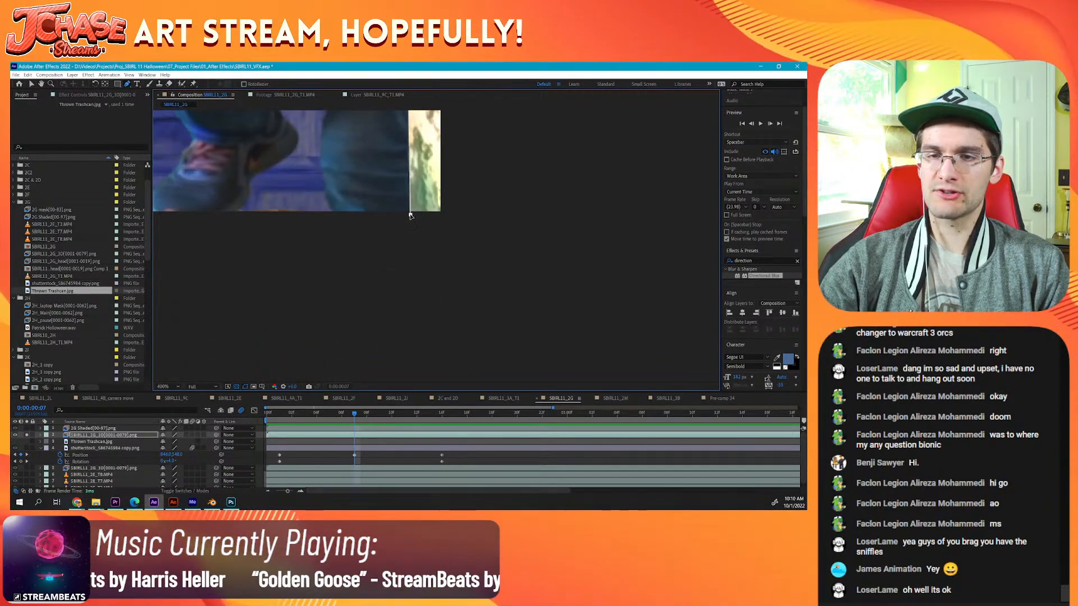
Step: Carry the mask outside the frame's lower-right corner and up past its upper-right corner
{"action": "scroll", "coordinate": [478, 197], "scroll_direction": "down", "scroll_amount": 3}
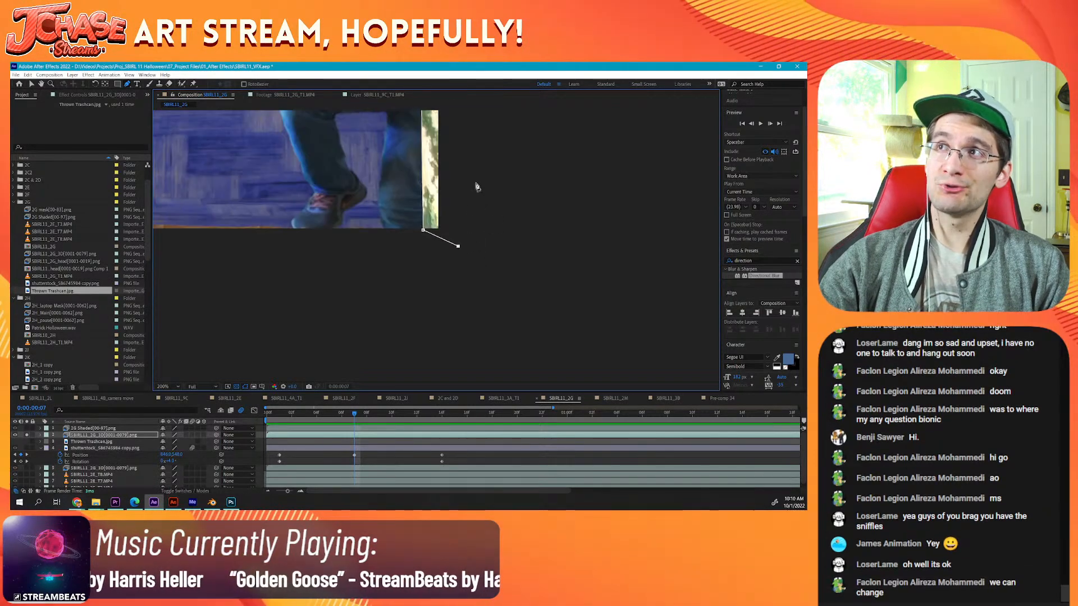
{"action": "left_click_drag", "start_coordinate": [470, 250], "coordinate": [469, 257]}
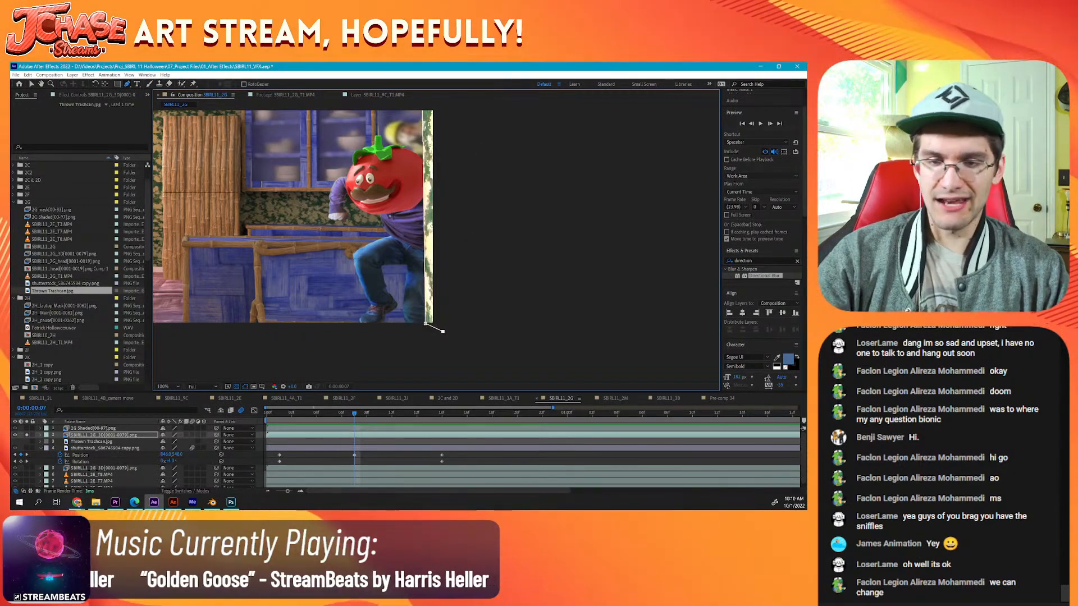
{"action": "left_click_drag", "start_coordinate": [484, 181], "coordinate": [481, 292]}
{"action": "left_click_drag", "start_coordinate": [471, 169], "coordinate": [459, 265]}
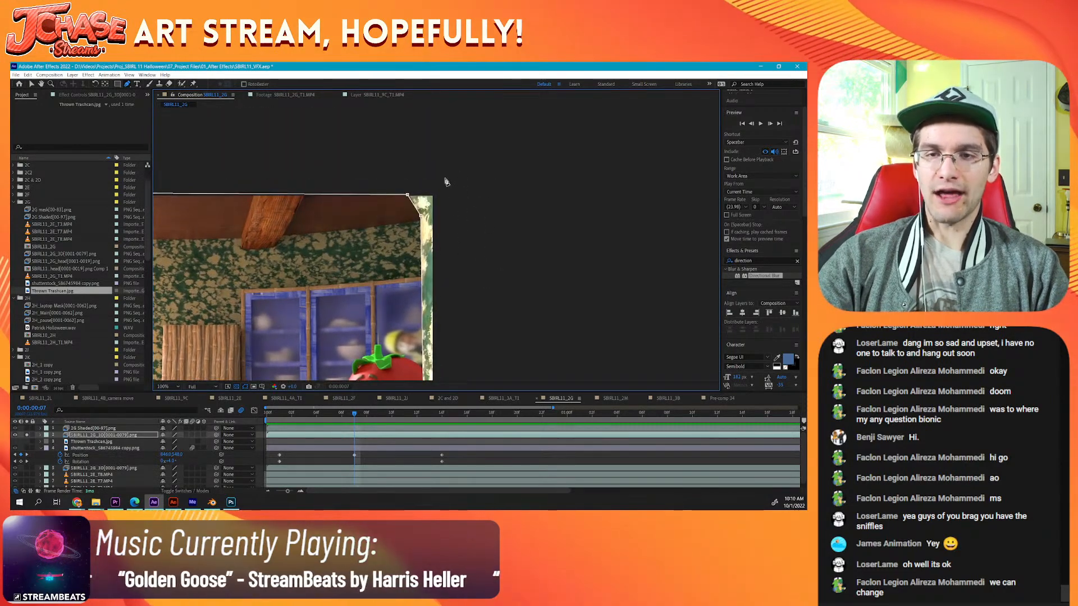
{"action": "left_click", "coordinate": [445, 179]}
Step: Add outer mask points beyond the upper-left and lower-left frame corners and close the mask at the post's base
{"action": "scroll", "coordinate": [337, 191], "scroll_direction": "left", "scroll_amount": 8}
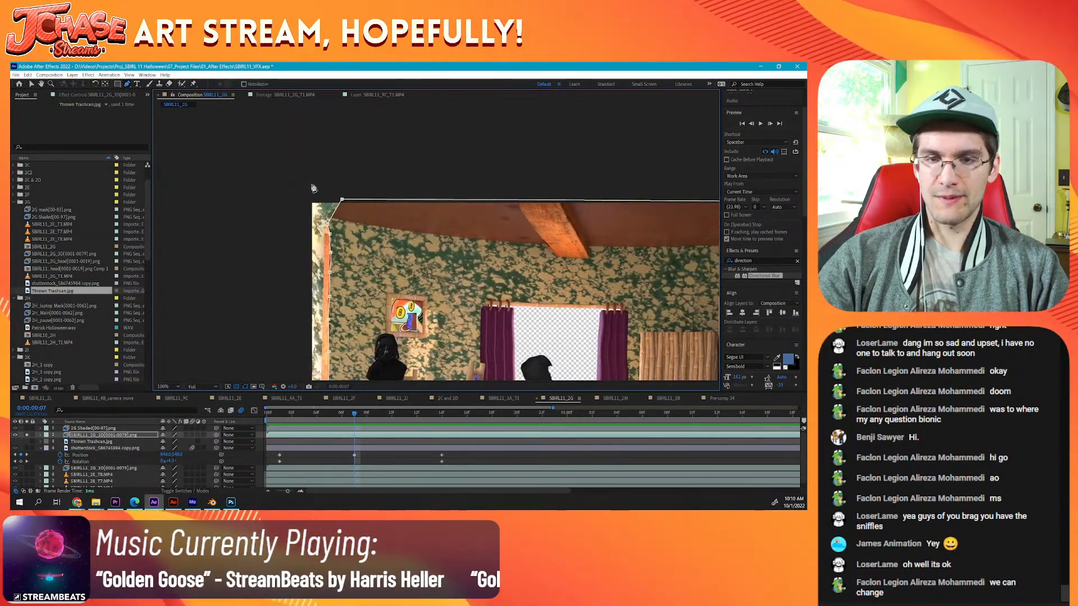
{"action": "left_click", "coordinate": [303, 190]}
{"action": "scroll", "coordinate": [306, 224], "scroll_direction": "down", "scroll_amount": 10}
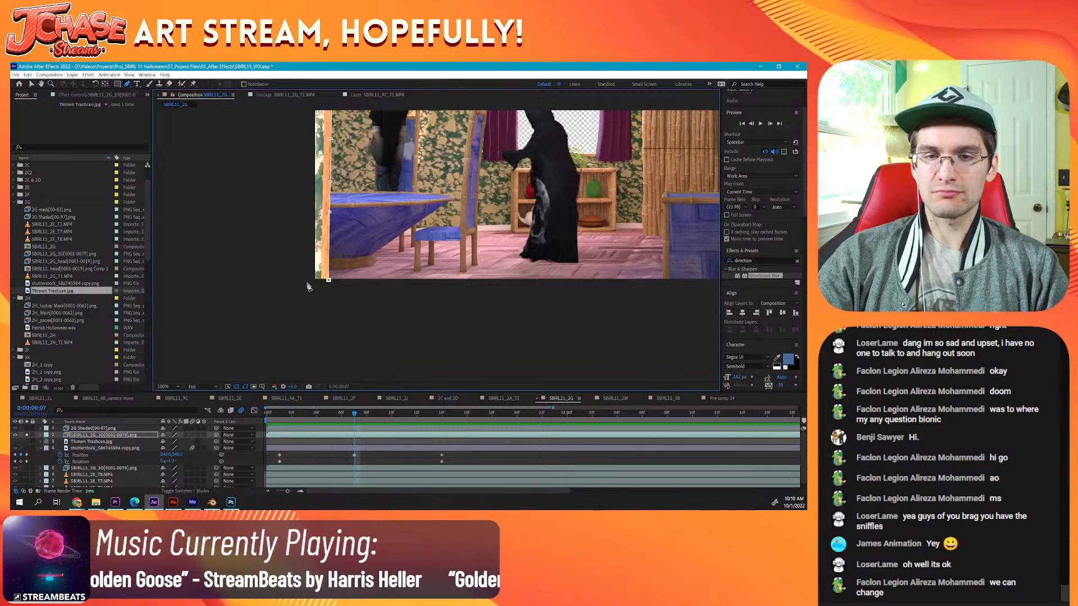
{"action": "left_click", "coordinate": [307, 286]}
{"action": "left_click", "coordinate": [330, 280]}
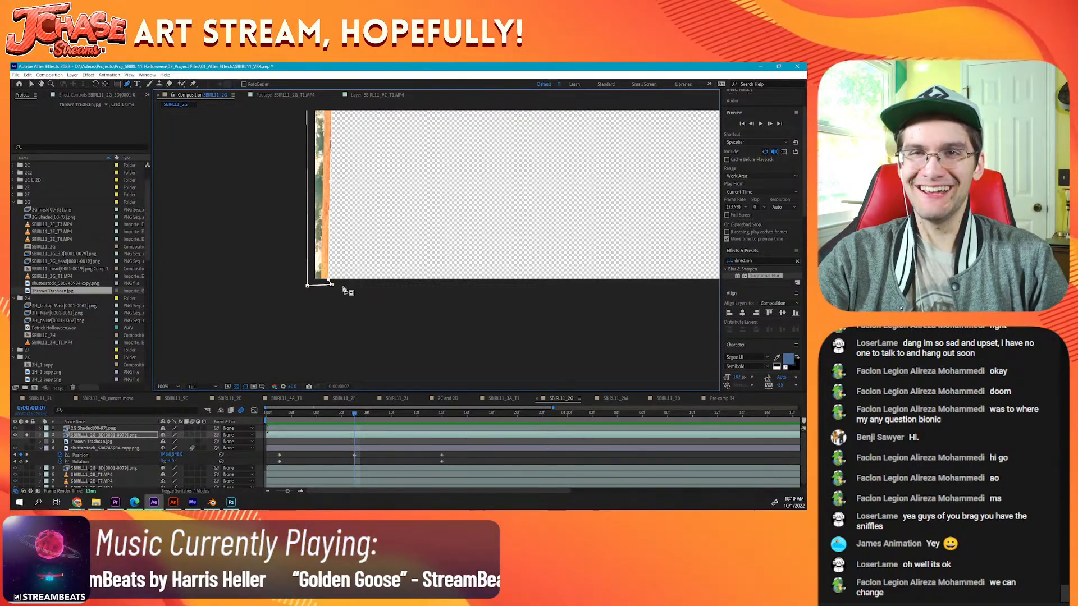
{"action": "left_click_drag", "start_coordinate": [349, 282], "coordinate": [353, 281]}
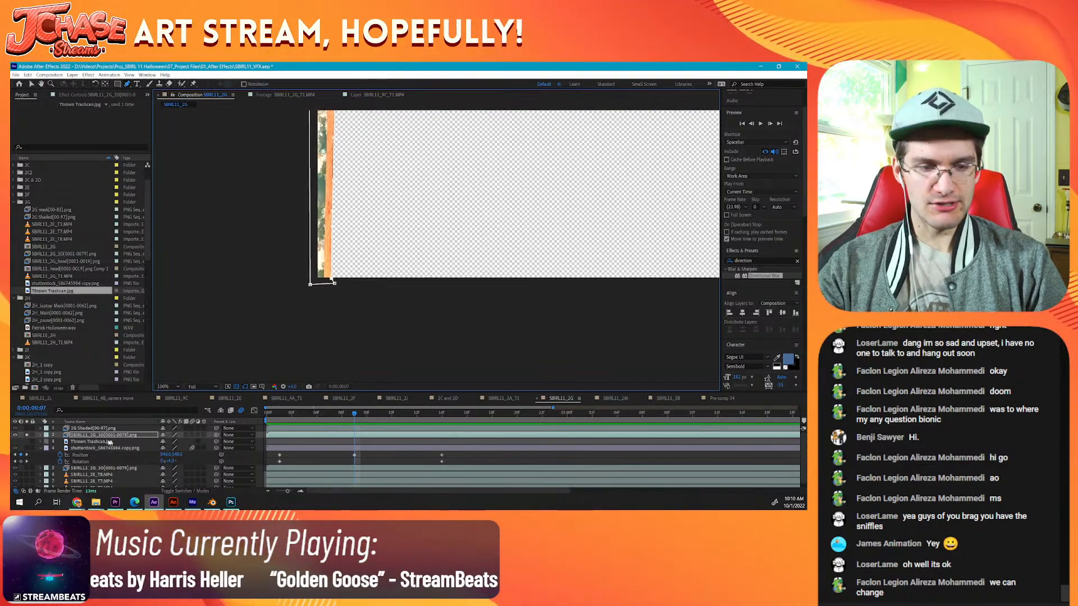
{"action": "scroll", "coordinate": [375, 305], "scroll_direction": "down", "scroll_amount": 1}
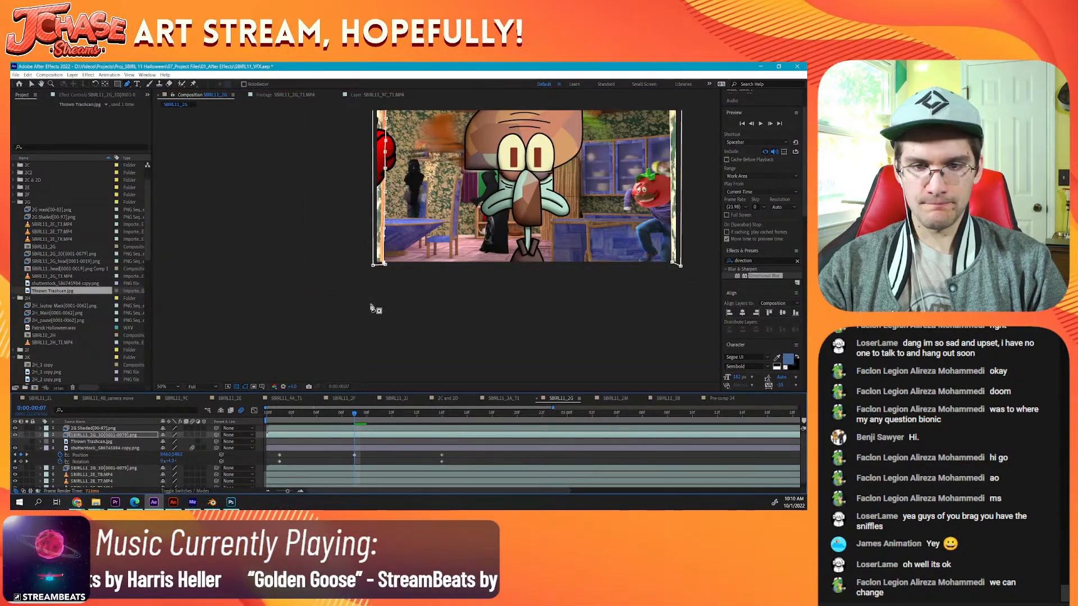
{"action": "left_click_drag", "start_coordinate": [371, 308], "coordinate": [365, 421]}
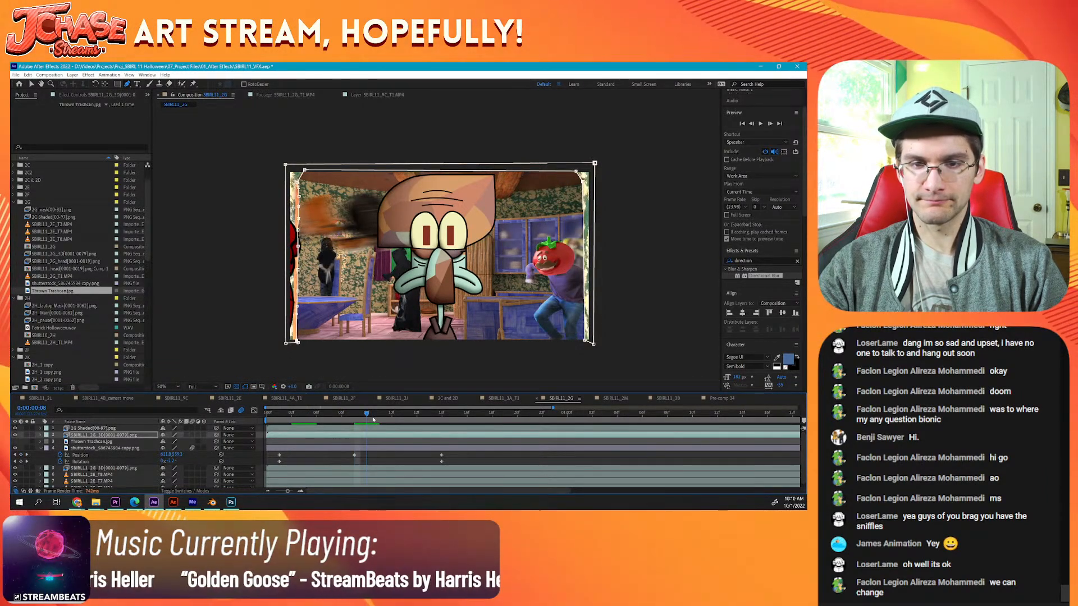
Step: Check the plant layer by hiding and showing it, and delete the Thrown Trashcan.jpg layer from the composition
{"action": "left_click", "coordinate": [87, 442]}
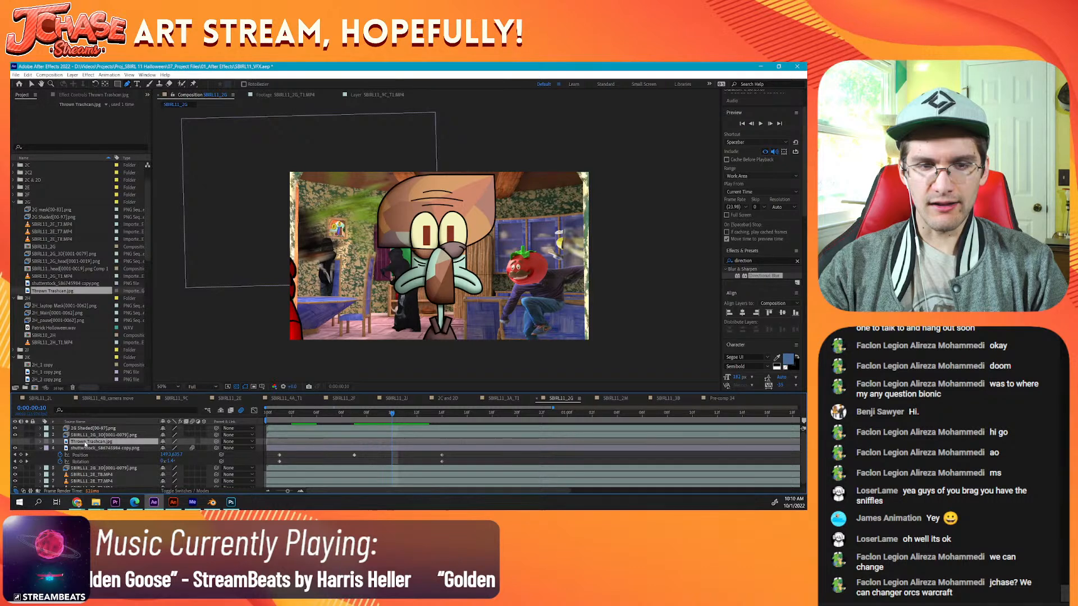
{"action": "left_click", "coordinate": [248, 454]}
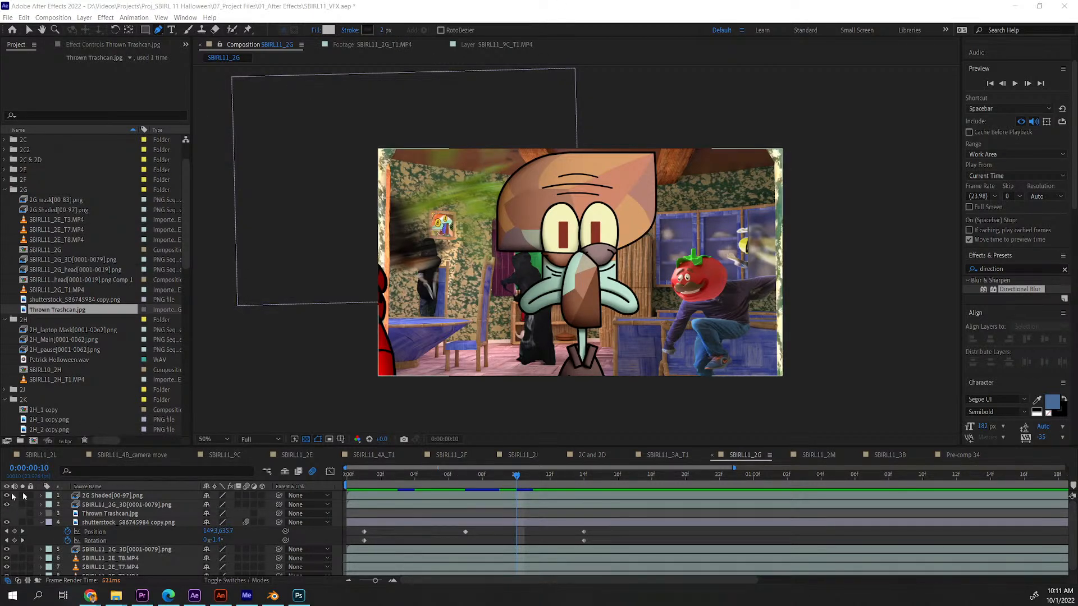
{"action": "left_click", "coordinate": [6, 523]}
{"action": "left_click", "coordinate": [6, 523]}
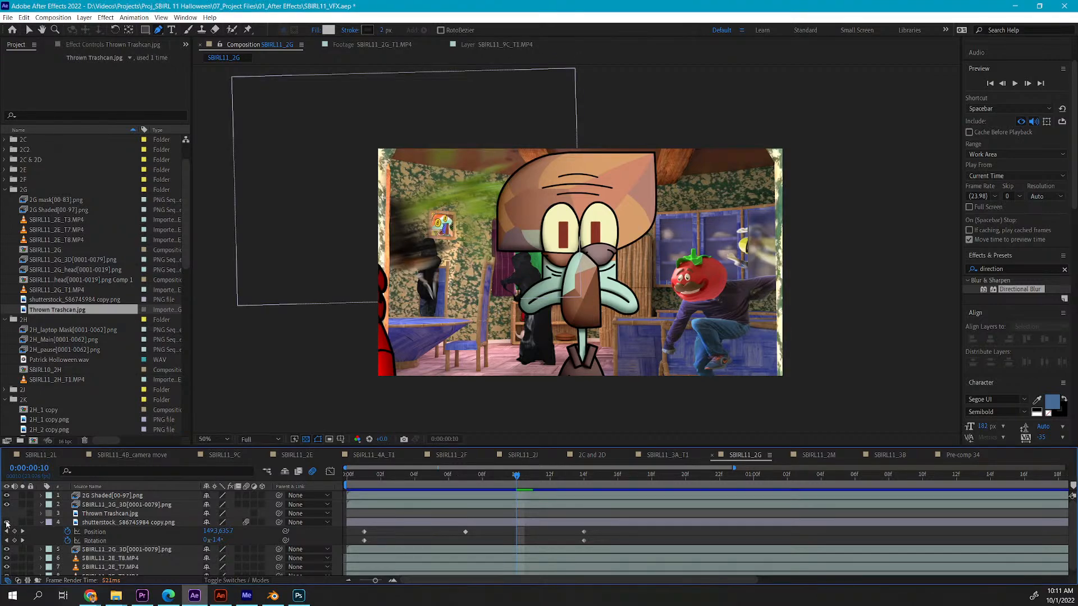
{"action": "left_click", "coordinate": [114, 515]}
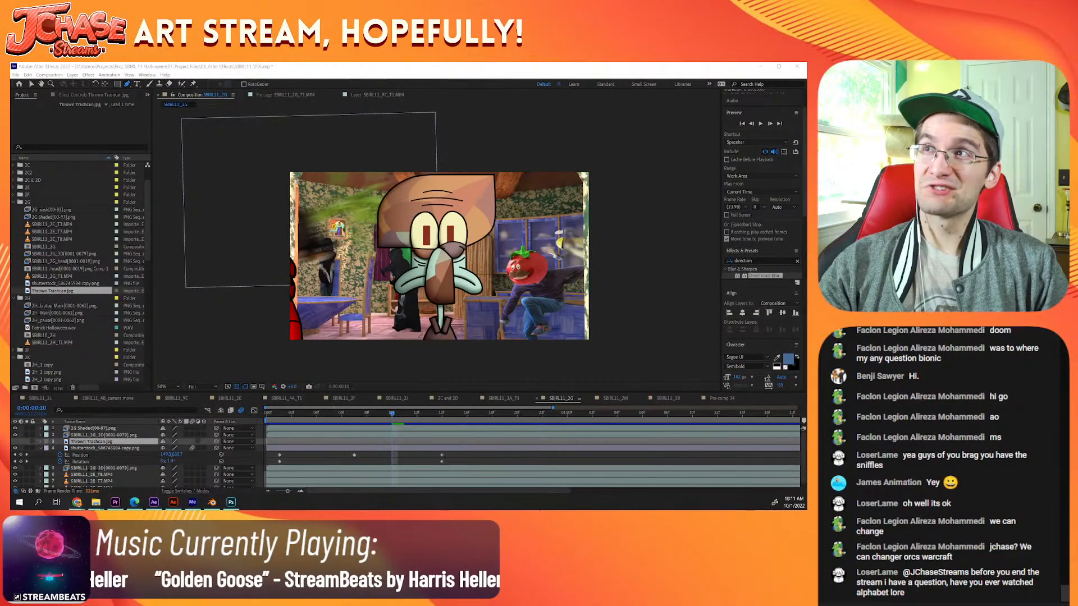
{"action": "left_click", "coordinate": [101, 443]}
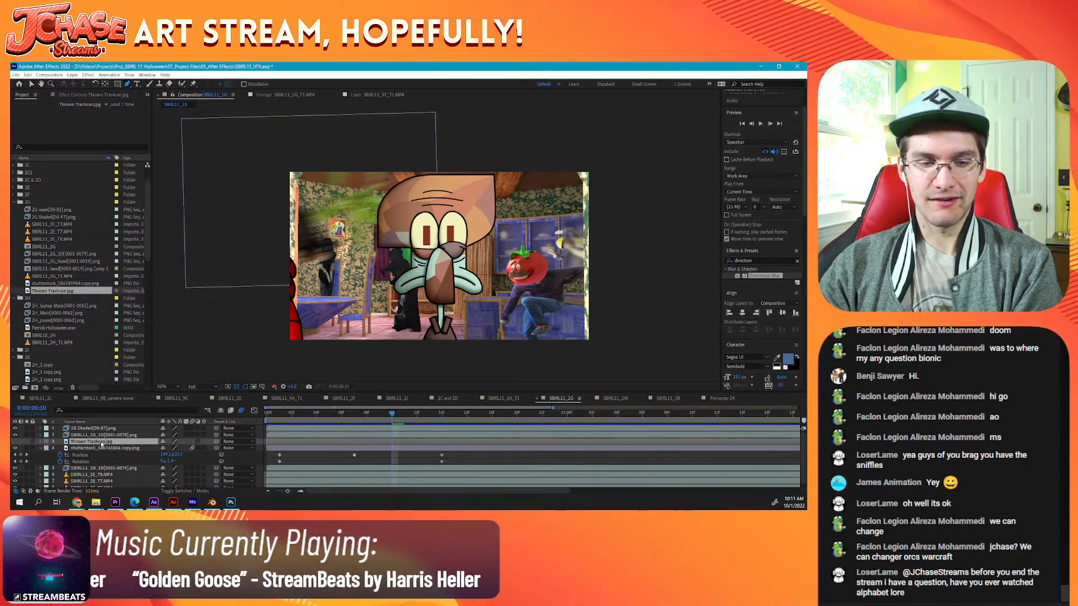
Step: Import the Thrown Trashcan image from the 02_Textures folder into the project's 2G folder again
{"action": "left_click", "coordinate": [96, 502]}
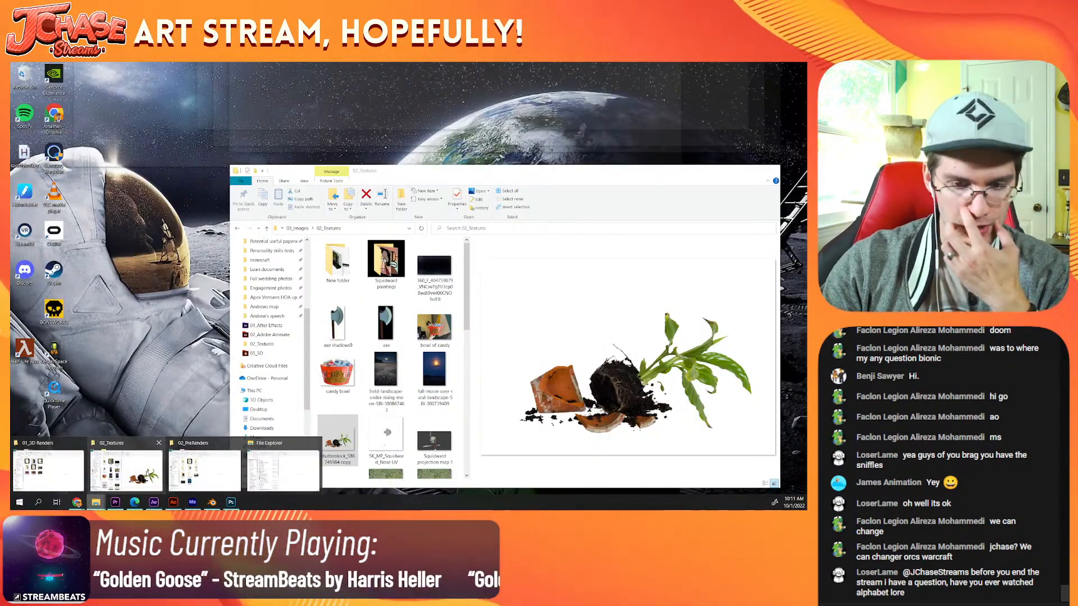
{"action": "left_click", "coordinate": [126, 469]}
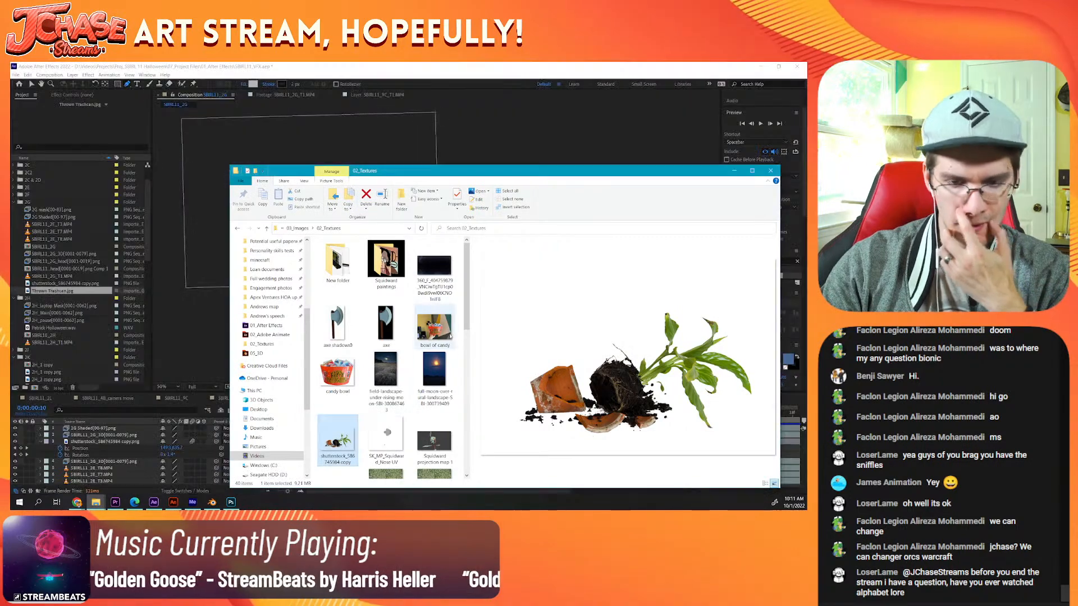
{"action": "scroll", "coordinate": [393, 365], "scroll_direction": "down", "scroll_amount": 10}
{"action": "left_click", "coordinate": [434, 414]}
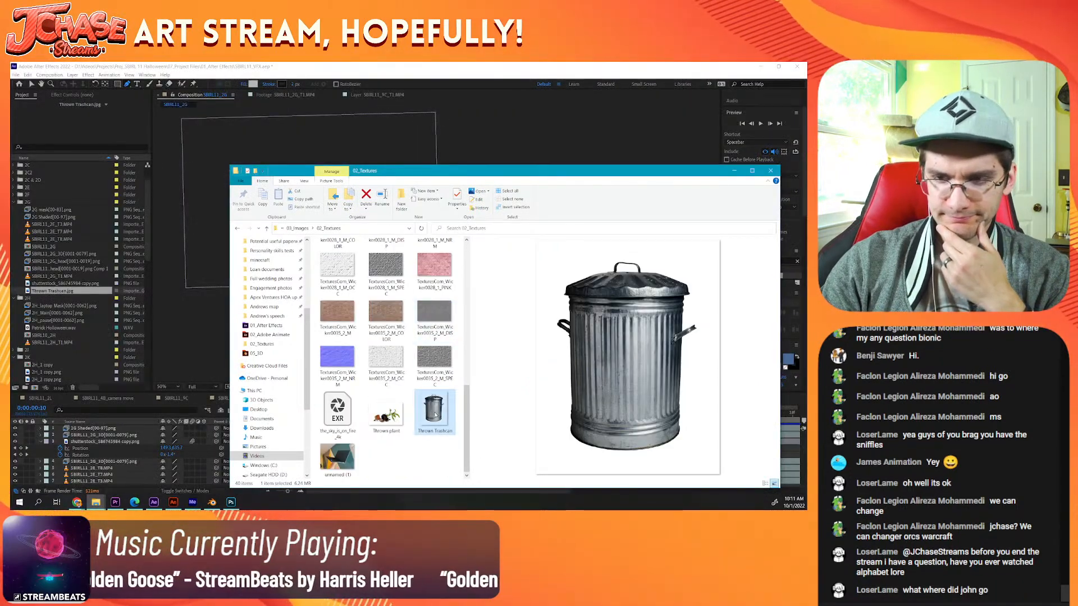
{"action": "left_click_drag", "start_coordinate": [435, 414], "coordinate": [81, 263]}
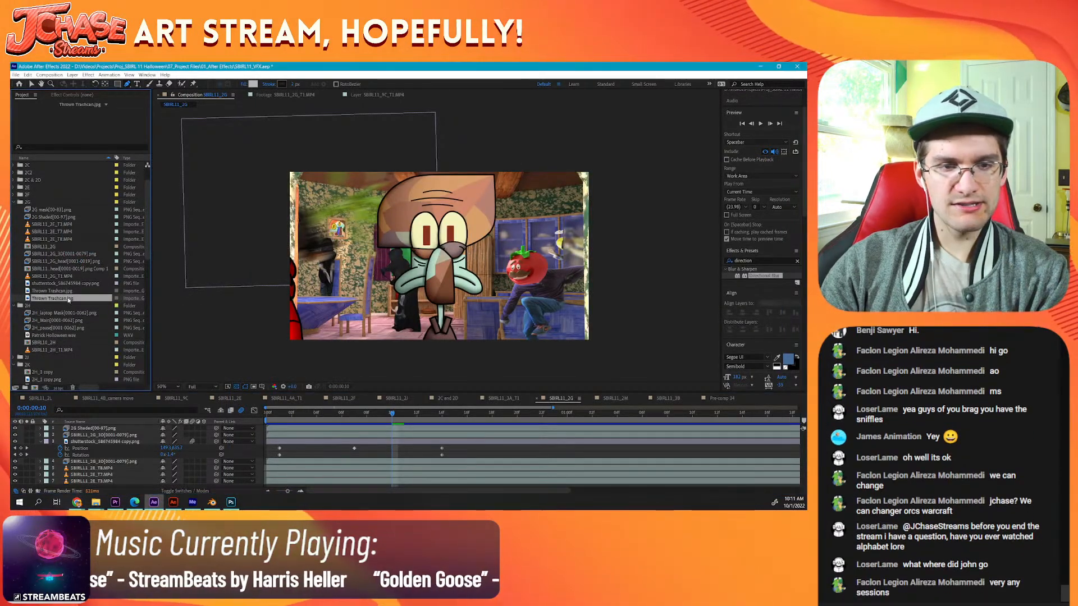
Step: Delete both Thrown Trashcan.jpg footage items from the project
{"action": "key", "text": "Delete"}
{"action": "left_click", "coordinate": [66, 292]}
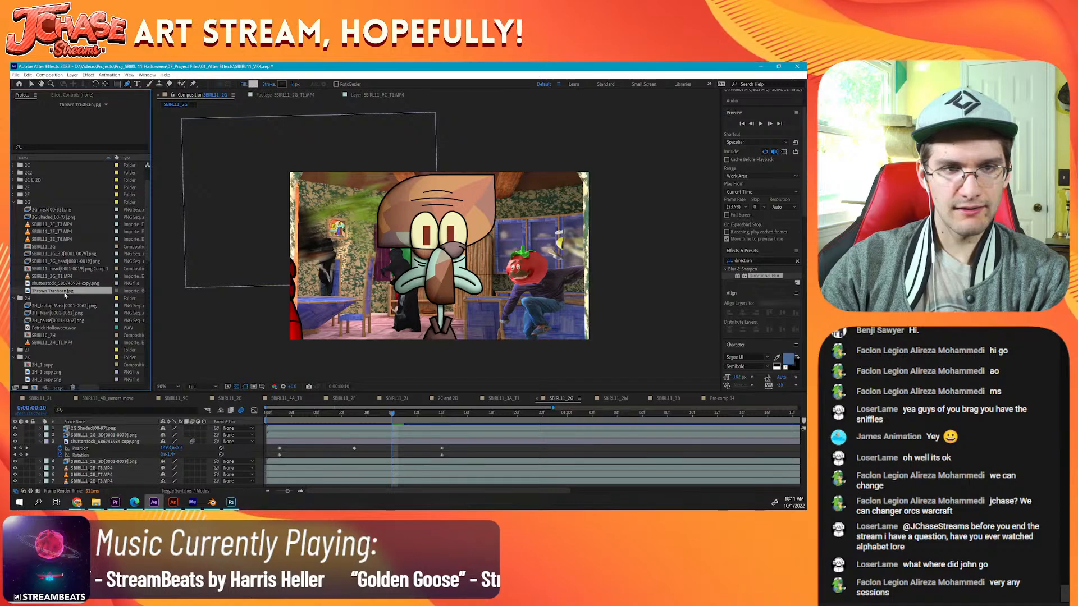
{"action": "key", "text": "Delete"}
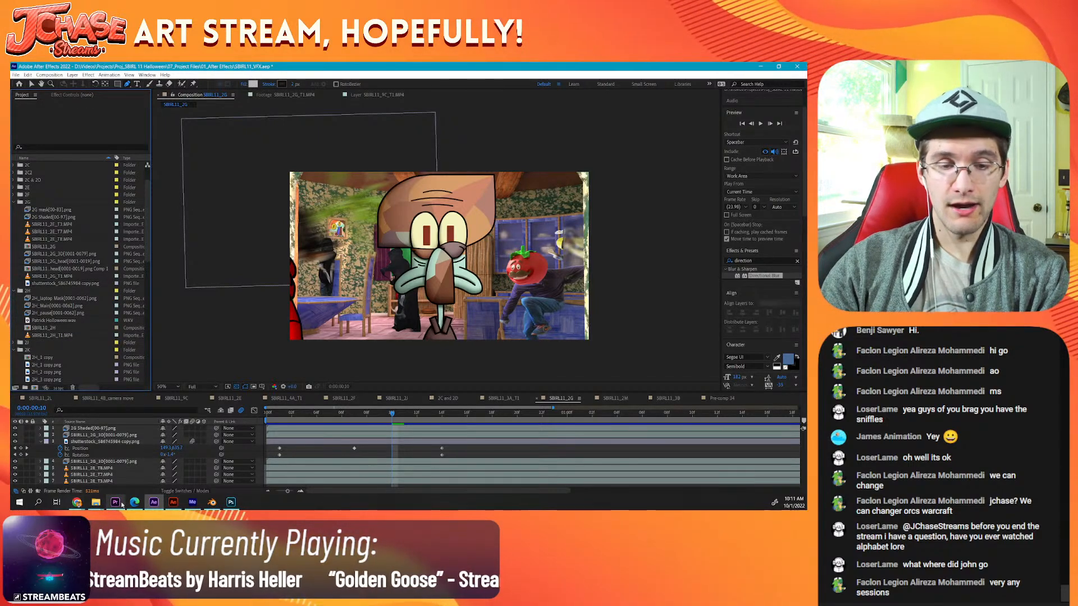
Step: Switch to Photoshop, start saving a copy of the cut-out trashcan image, and browse to the Proj_SBIRL 11 Halloween folder
{"action": "left_click", "coordinate": [230, 502]}
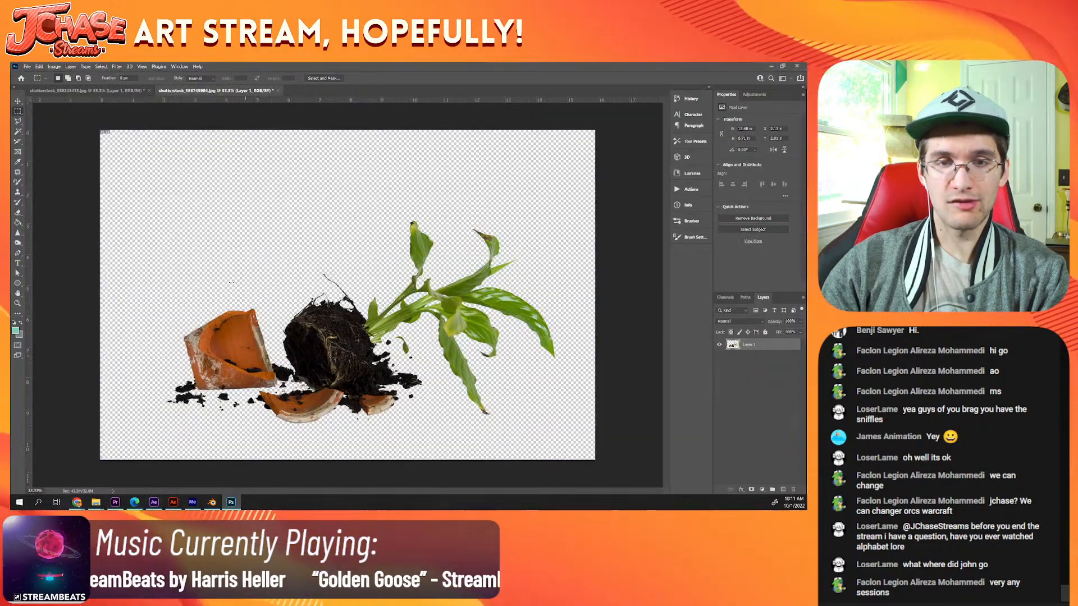
{"action": "left_click", "coordinate": [137, 89]}
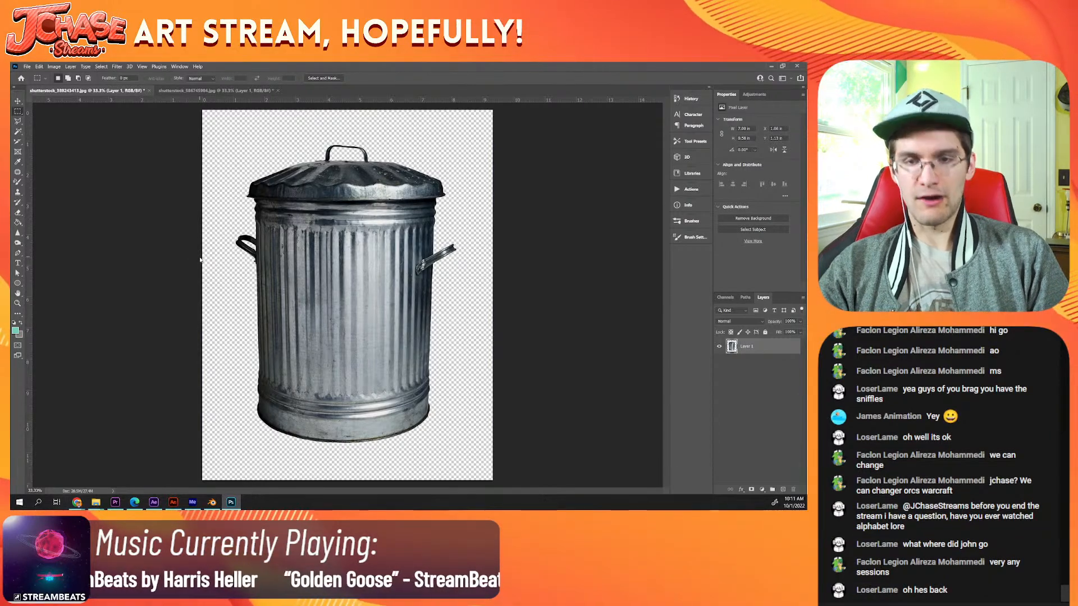
{"action": "key", "text": "ctrl+alt+s"}
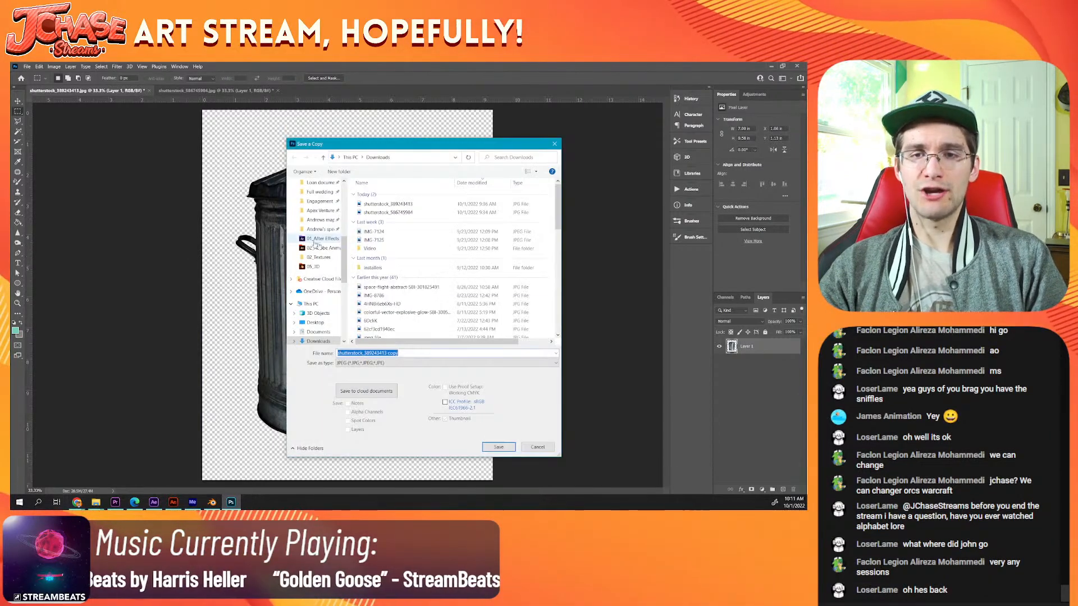
{"action": "scroll", "coordinate": [325, 323], "scroll_direction": "down", "scroll_amount": 2}
{"action": "left_click", "coordinate": [317, 322]}
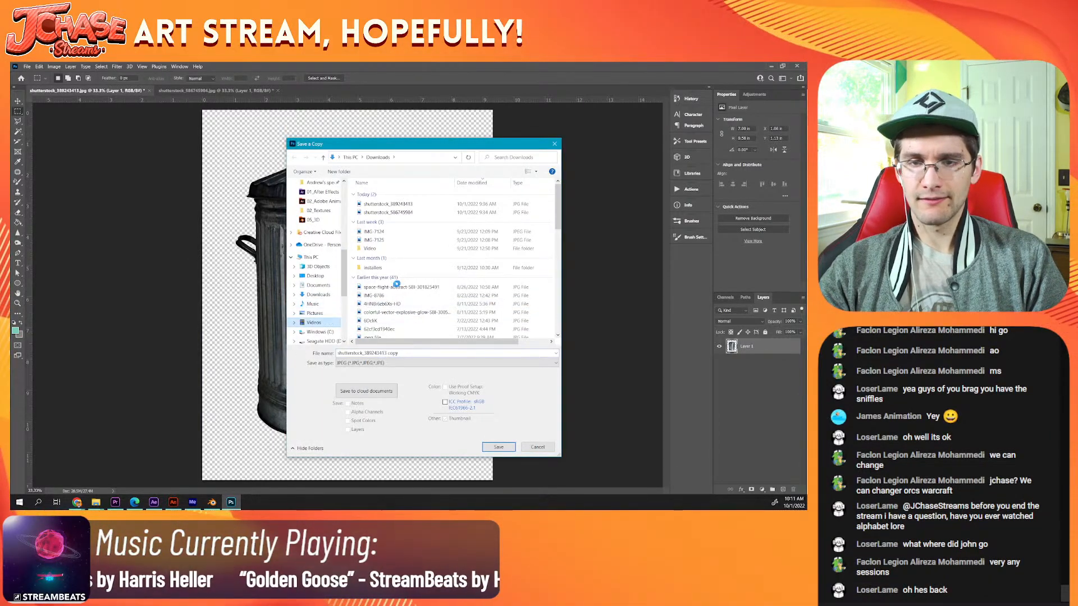
{"action": "double_click", "coordinate": [456, 203]}
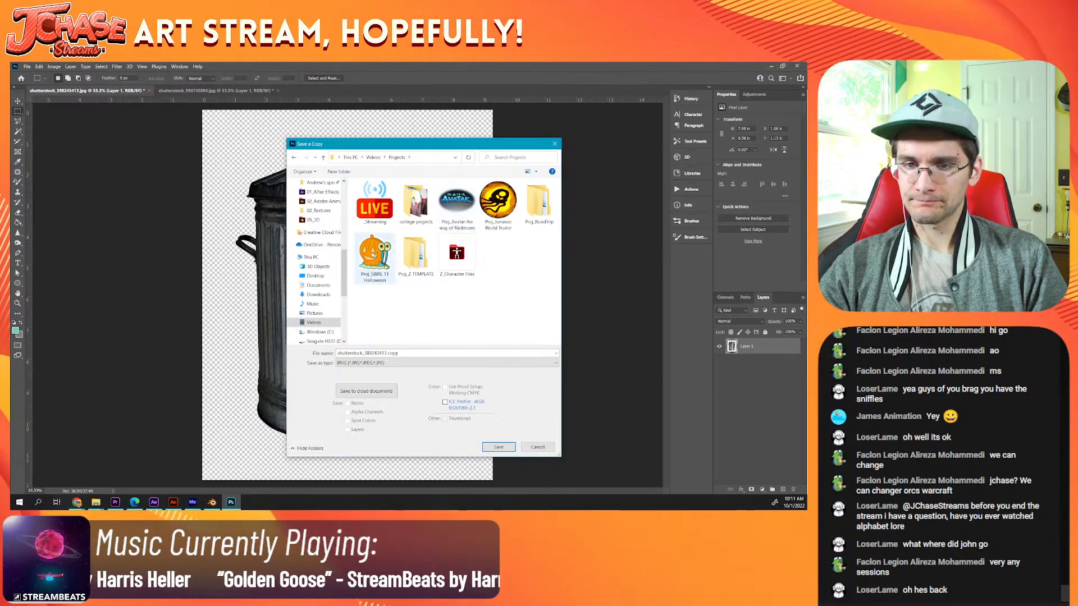
{"action": "double_click", "coordinate": [373, 254]}
Step: Save the trashcan copy in the project's 03_Images > 02_Textures folder
{"action": "double_click", "coordinate": [497, 254]}
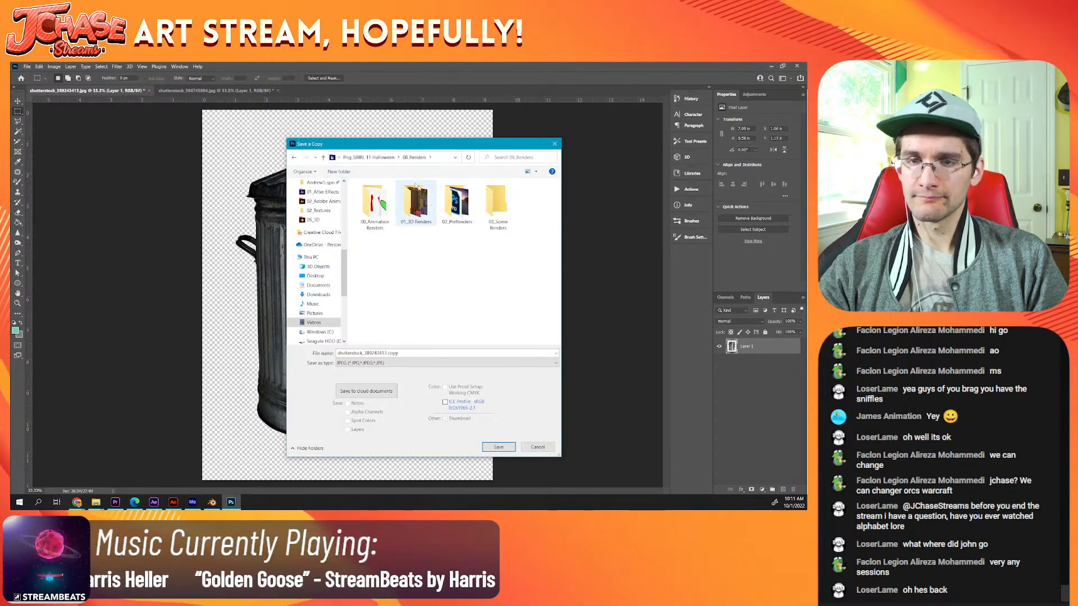
{"action": "left_click", "coordinate": [384, 158]}
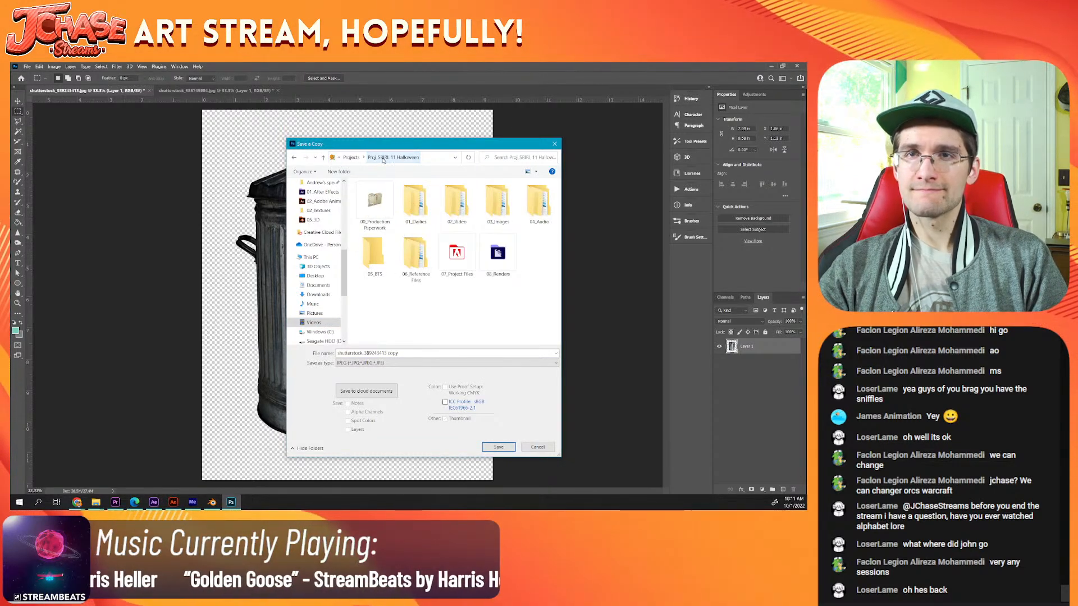
{"action": "left_click", "coordinate": [491, 205]}
{"action": "double_click", "coordinate": [490, 205]}
{"action": "double_click", "coordinate": [462, 206]}
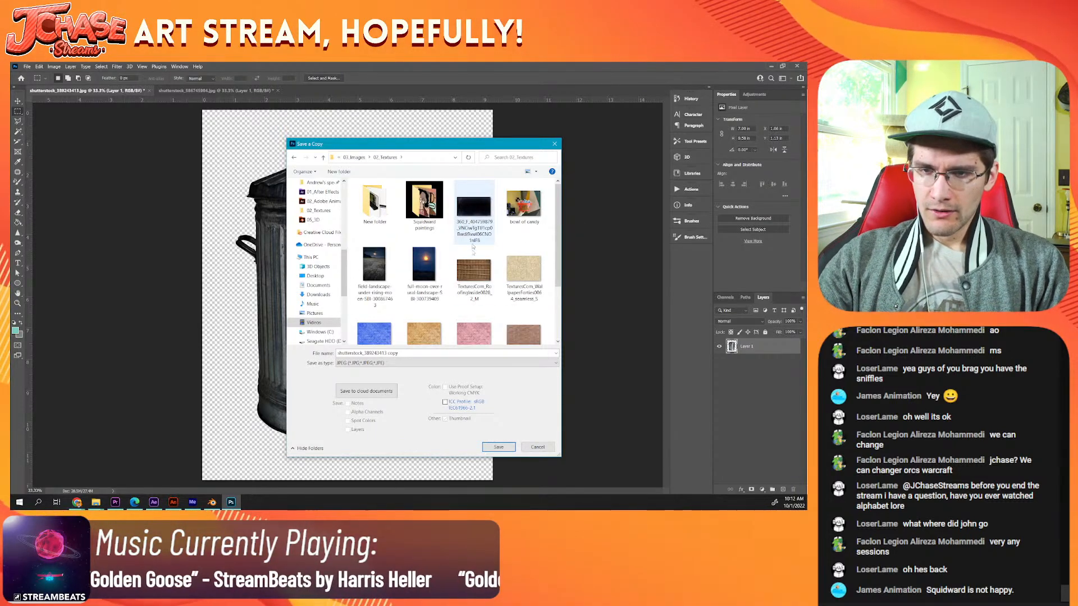
{"action": "scroll", "coordinate": [469, 265], "scroll_direction": "down", "scroll_amount": 2}
{"action": "key", "text": "Return"}
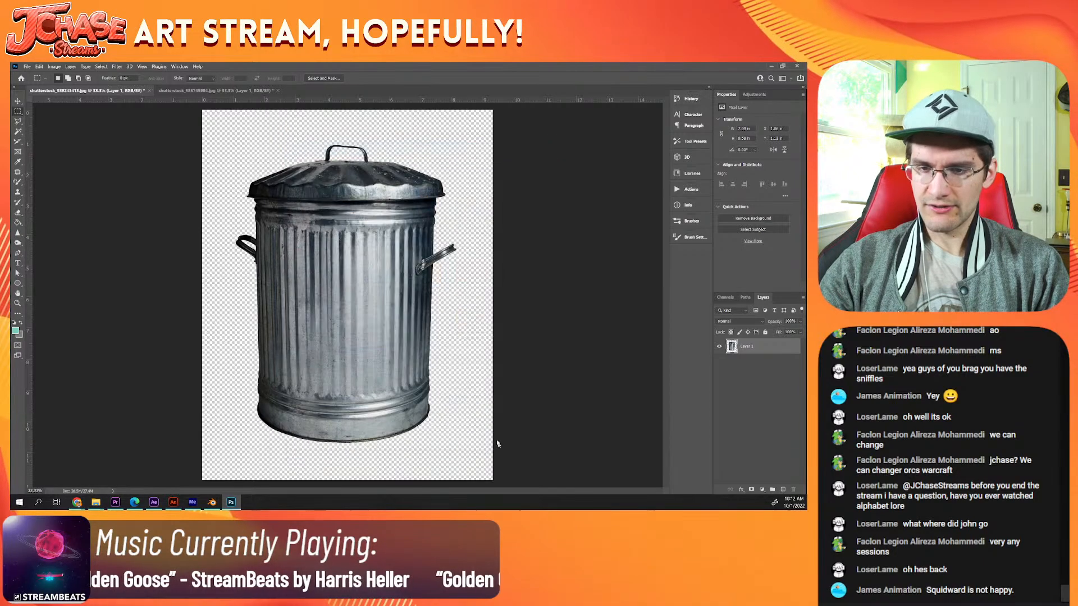
Step: Finish saving the trashcan JPG copy, switch to After Effects, and import the copy from 02_Textures into the project's 2G folder
{"action": "key", "text": "Return"}
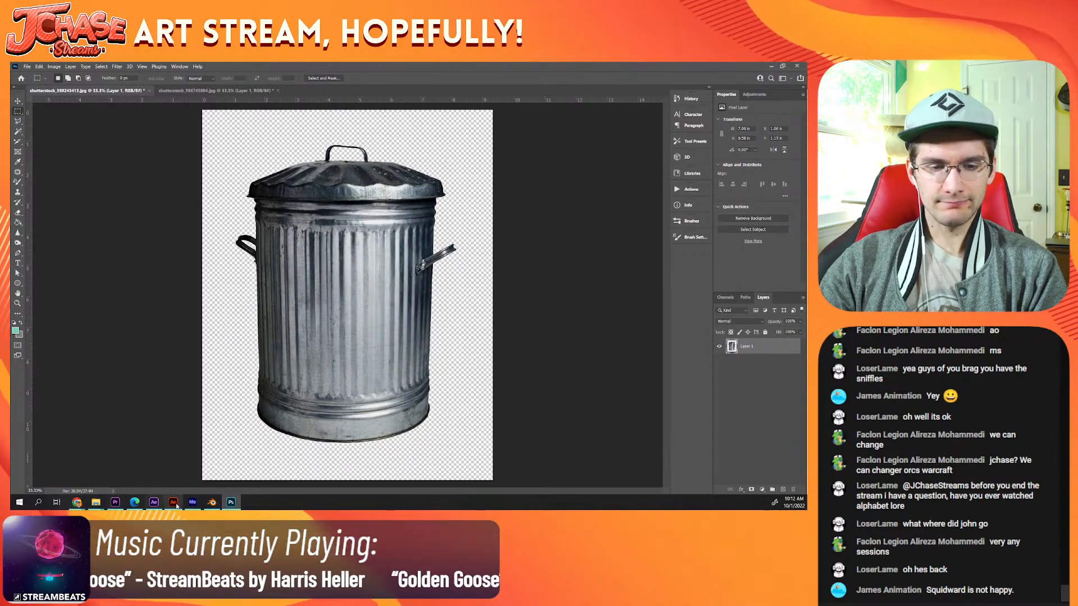
{"action": "left_click", "coordinate": [154, 502]}
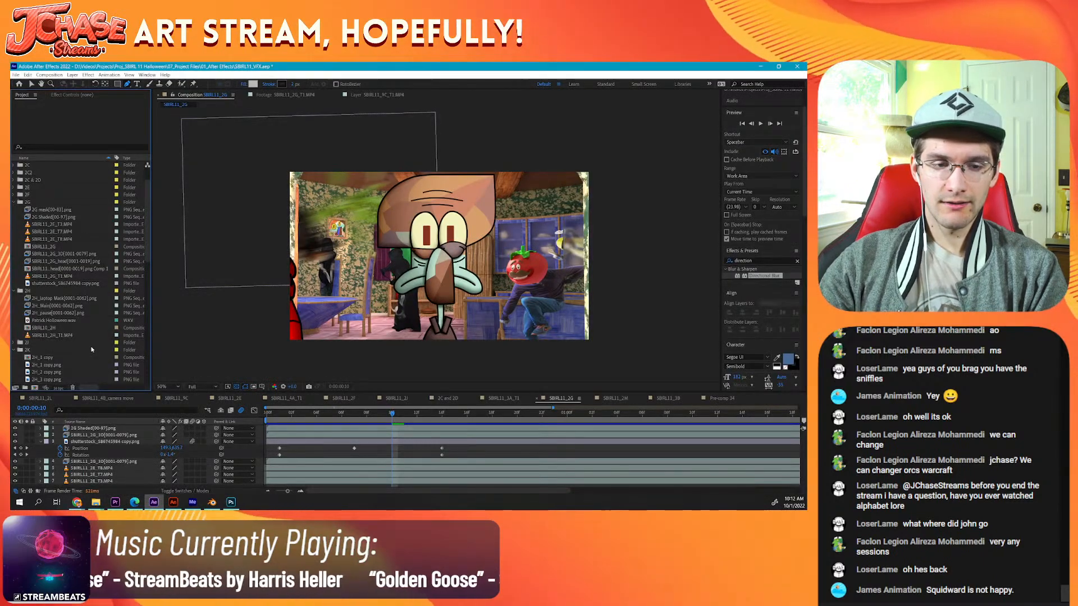
{"action": "mouse_move", "coordinate": [96, 502]}
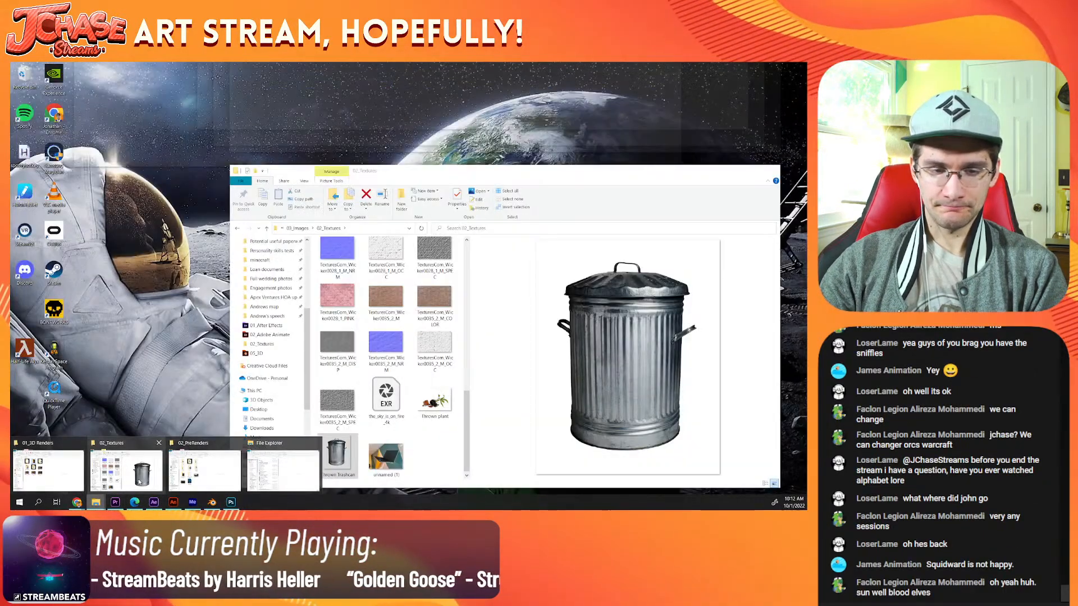
{"action": "left_click", "coordinate": [139, 481]}
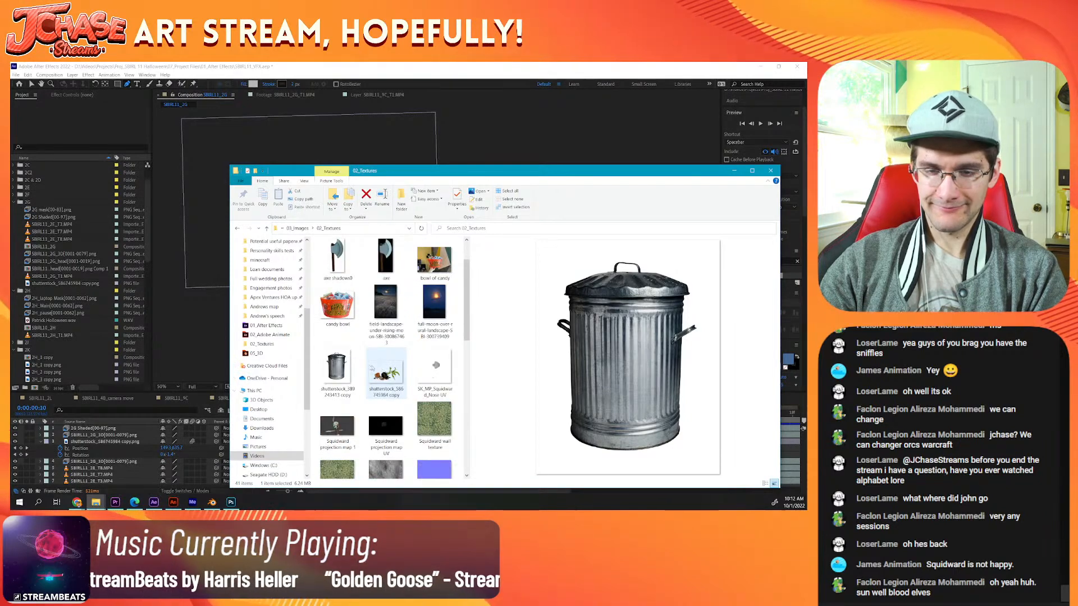
{"action": "left_click_drag", "start_coordinate": [337, 371], "coordinate": [69, 254]}
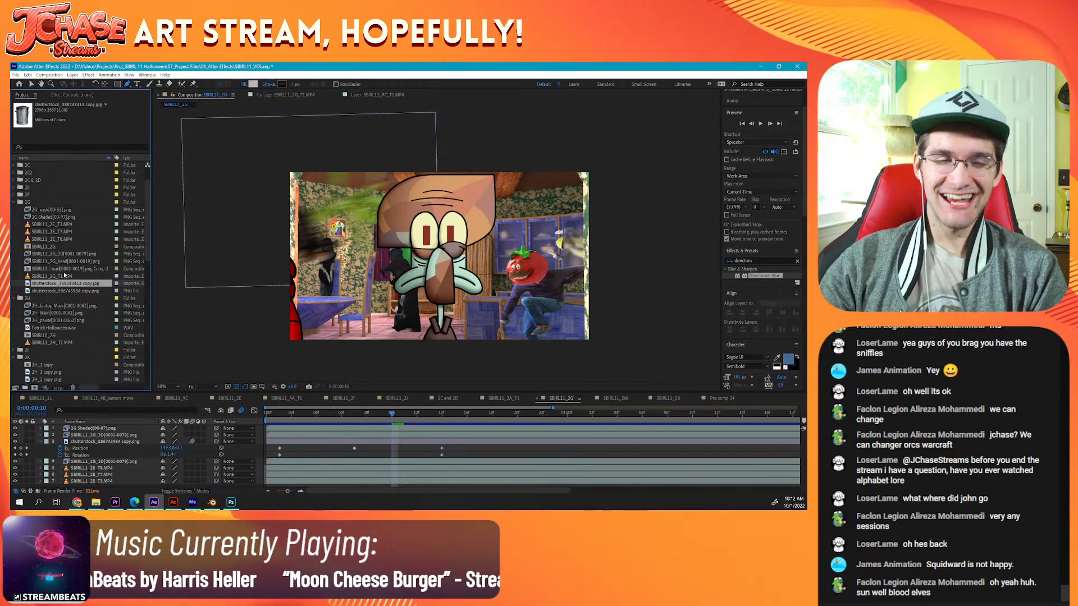
Step: Try placing the trashcan JPG above the plant layer in the SBIRL11_2G timeline, and remove that layer again
{"action": "left_click_drag", "start_coordinate": [68, 284], "coordinate": [48, 444]}
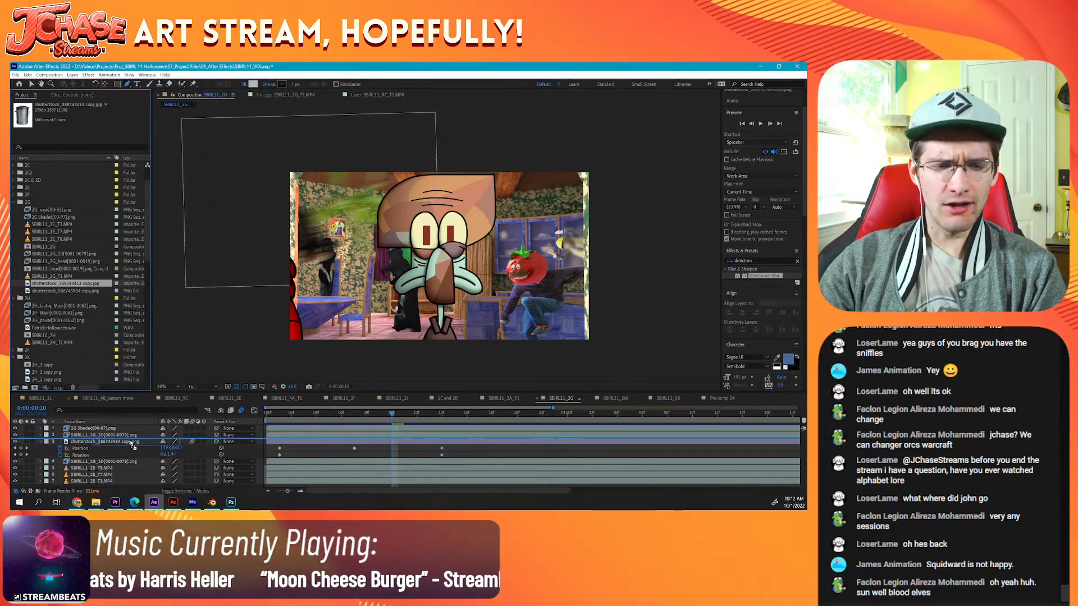
{"action": "left_click", "coordinate": [40, 448]}
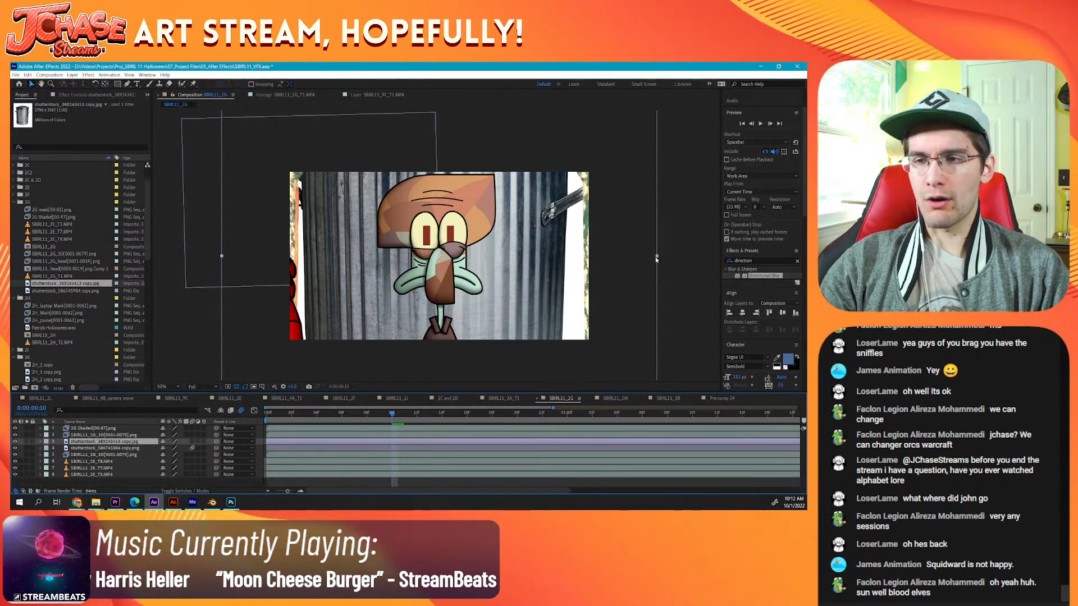
{"action": "left_click_drag", "start_coordinate": [655, 258], "coordinate": [608, 260]}
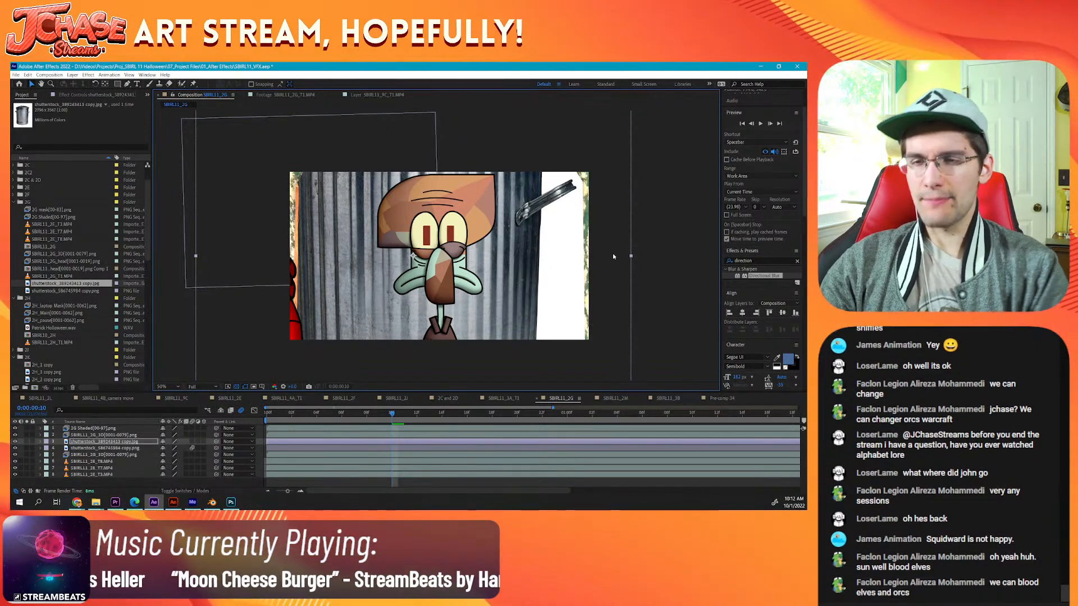
{"action": "key", "text": "Delete"}
Step: Delete the trashcan JPG copy from the 02_Textures folder in File Explorer and switch back to Photoshop
{"action": "left_click", "coordinate": [96, 502]}
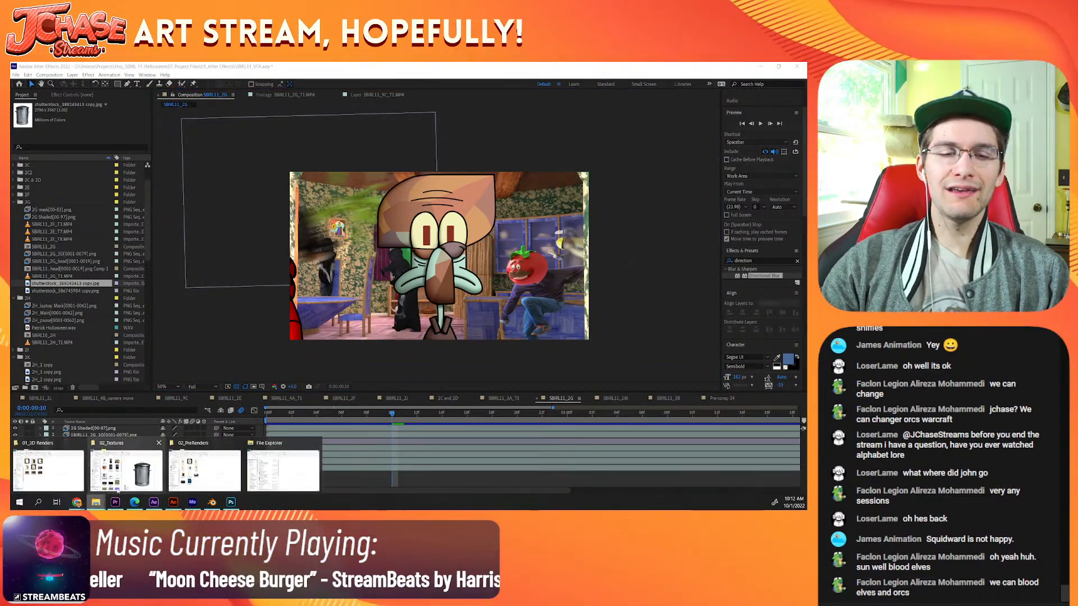
{"action": "left_click", "coordinate": [152, 468]}
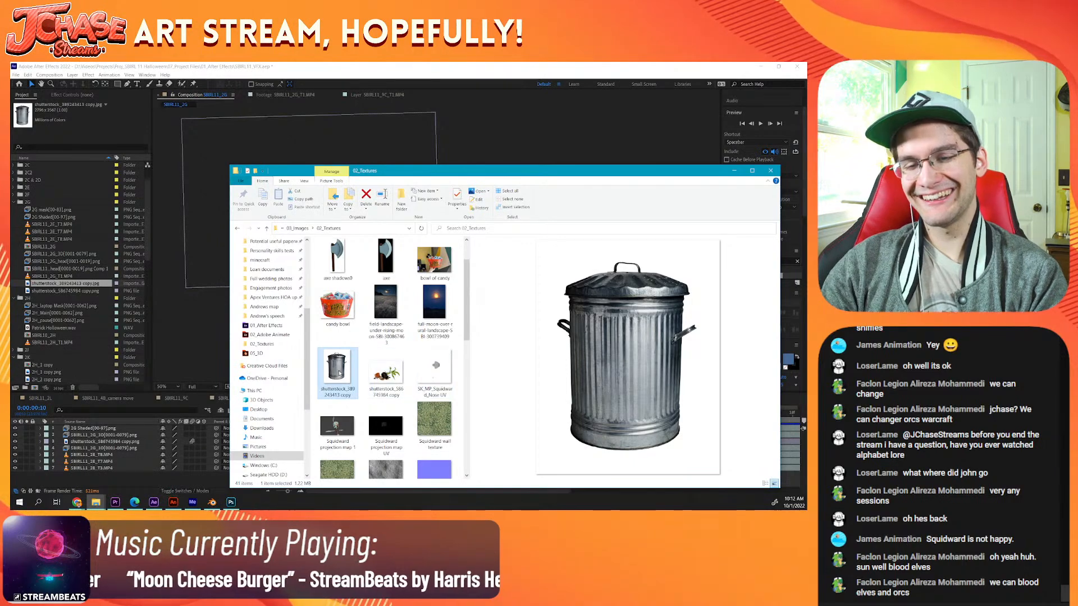
{"action": "double_click", "coordinate": [340, 373]}
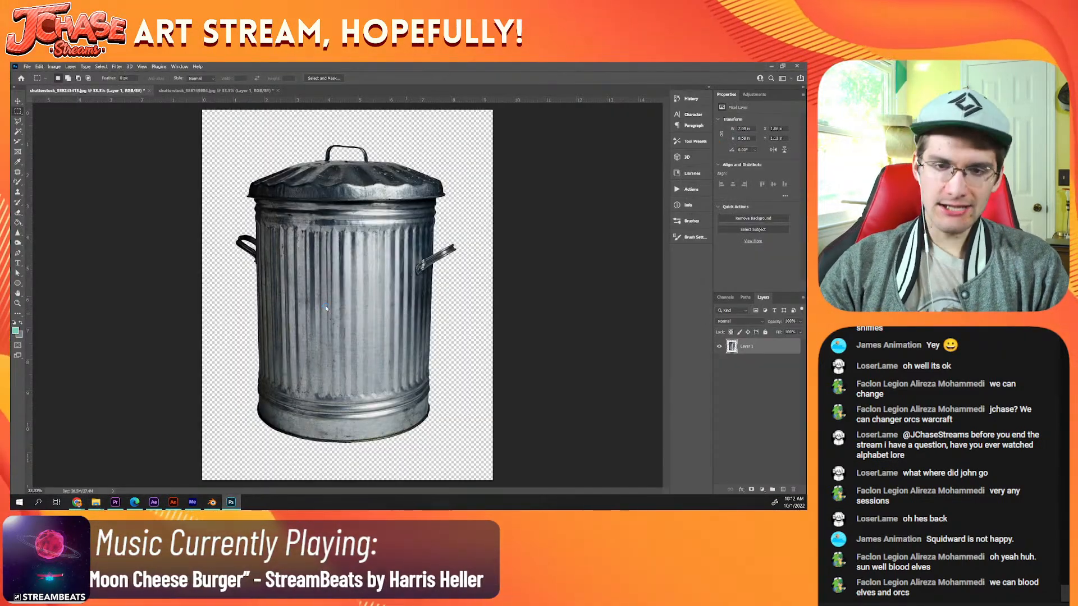
Step: Save a copy of the cut-out trashcan as a PNG in Proj_SBIRL 11 Halloween > 03_Images > 02_Textures
{"action": "key", "text": "ctrl+alt+s"}
{"action": "left_click", "coordinate": [314, 332]}
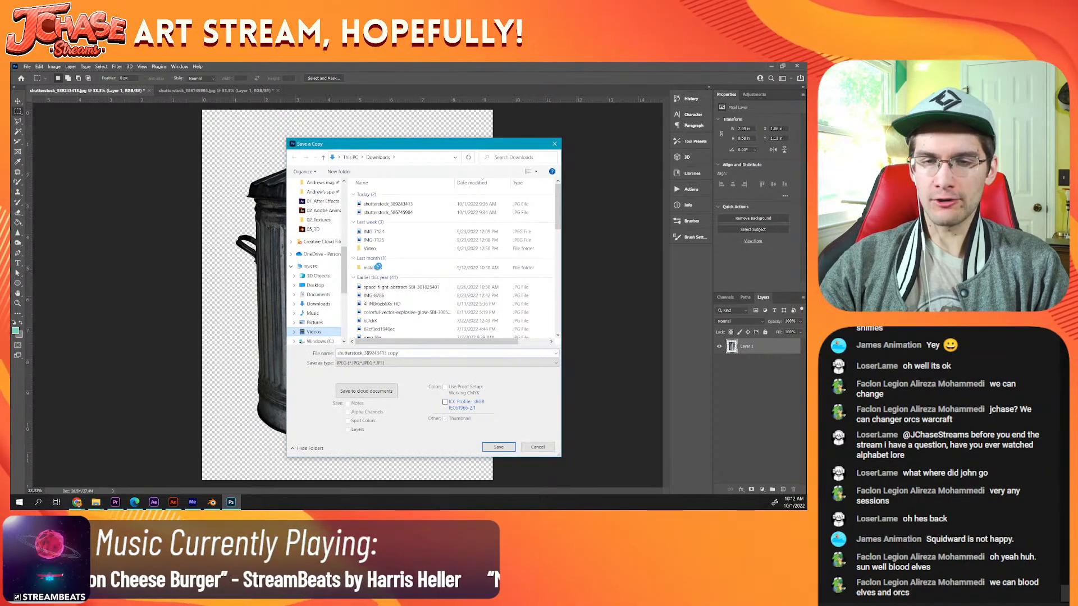
{"action": "double_click", "coordinate": [464, 207]}
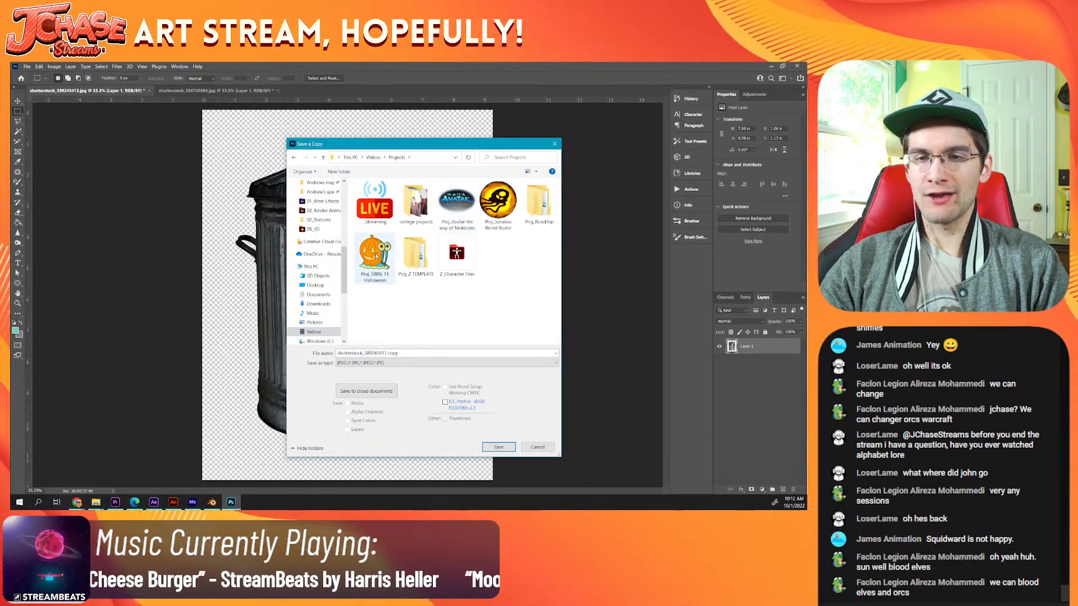
{"action": "double_click", "coordinate": [462, 210]}
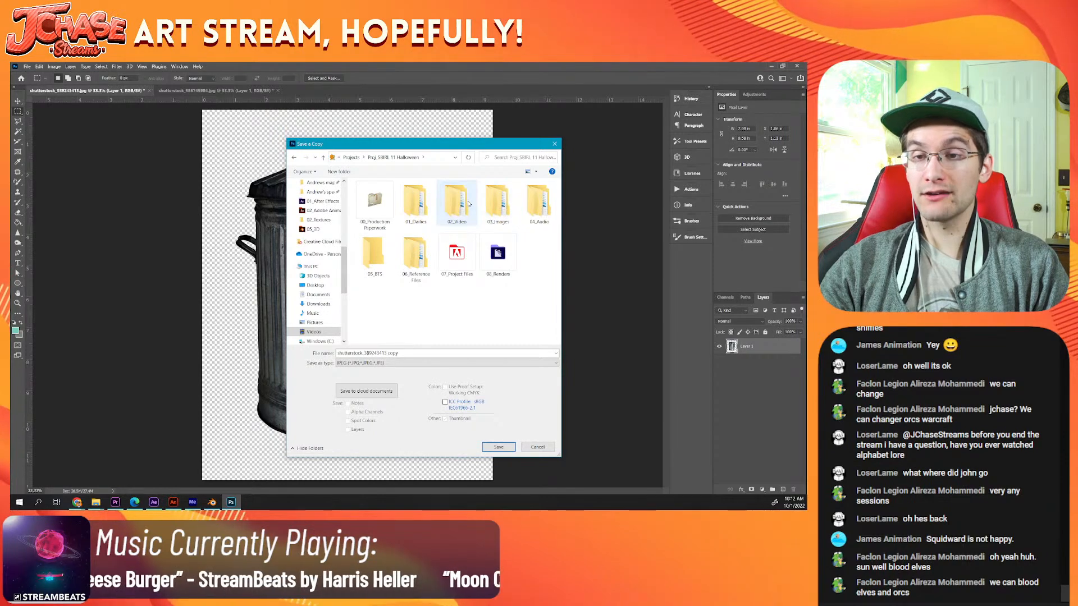
{"action": "double_click", "coordinate": [489, 203]}
{"action": "double_click", "coordinate": [456, 202]}
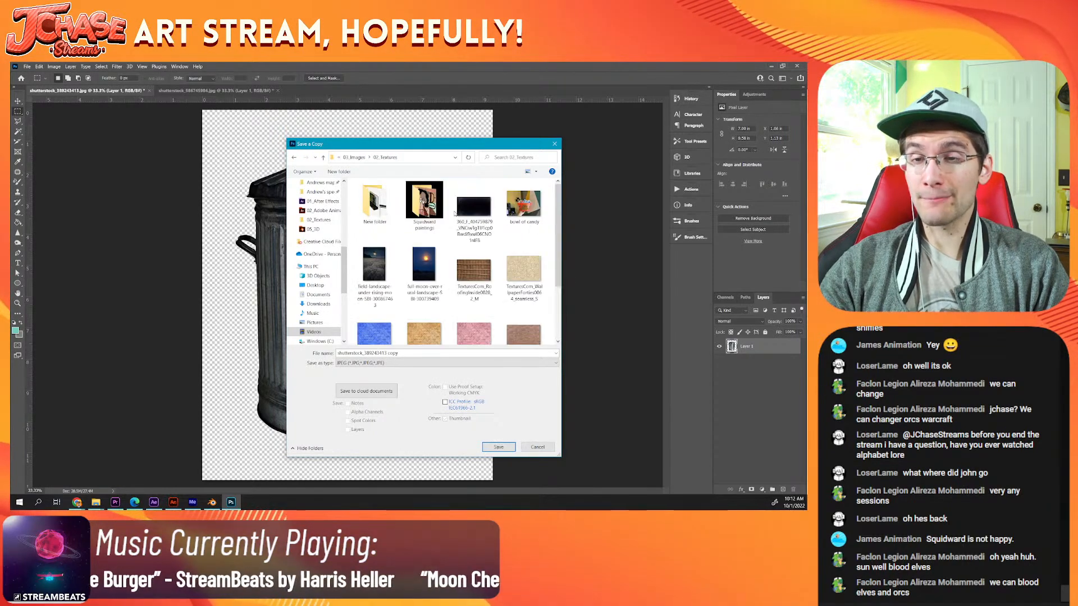
{"action": "scroll", "coordinate": [416, 314], "scroll_direction": "down", "scroll_amount": 2}
{"action": "left_click", "coordinate": [396, 363]}
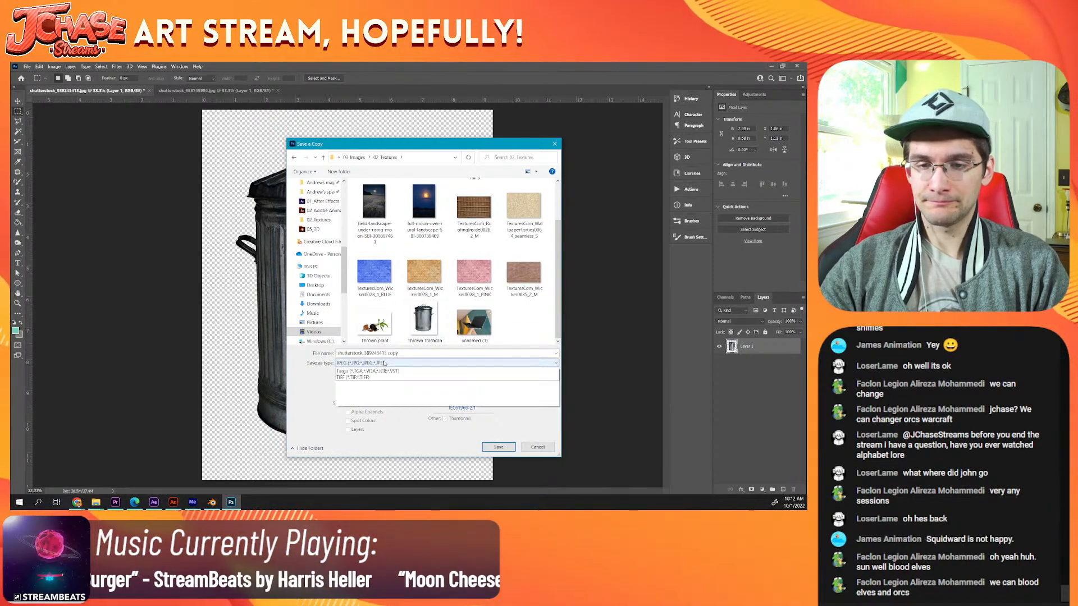
{"action": "left_click", "coordinate": [375, 477]}
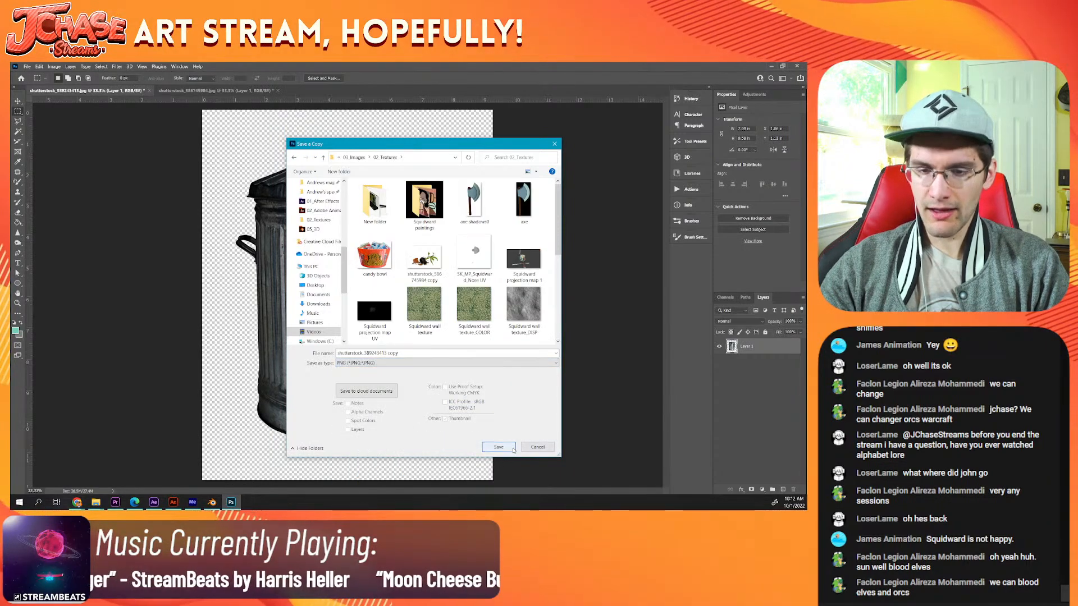
{"action": "left_click", "coordinate": [508, 448]}
{"action": "key", "text": "Return"}
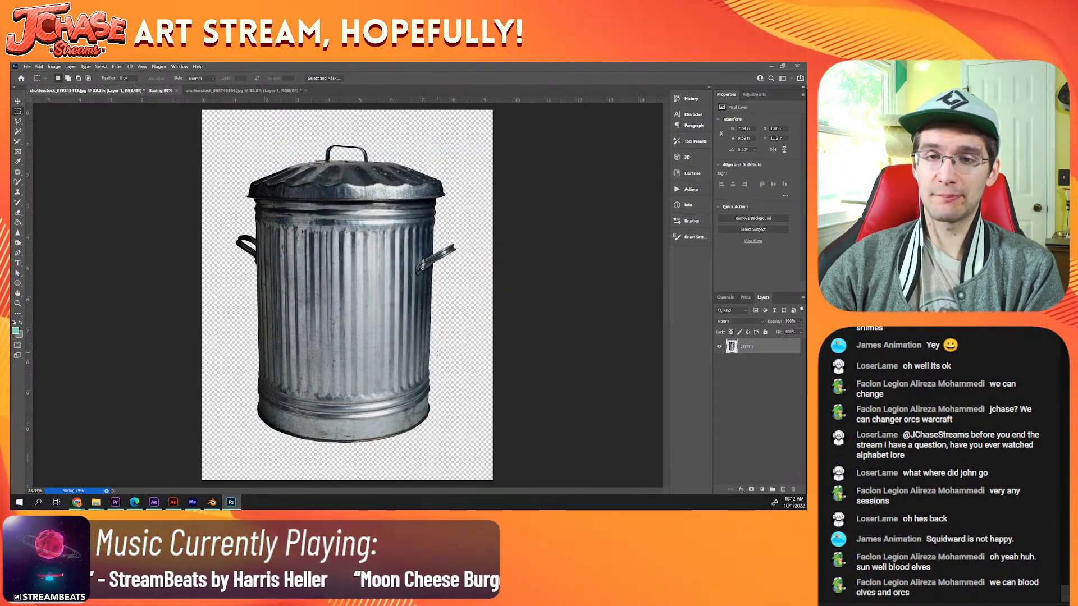
Step: Switch to After Effects and delete the missing trashcan JPG footage from the project's 2G folder
{"action": "left_click", "coordinate": [153, 502]}
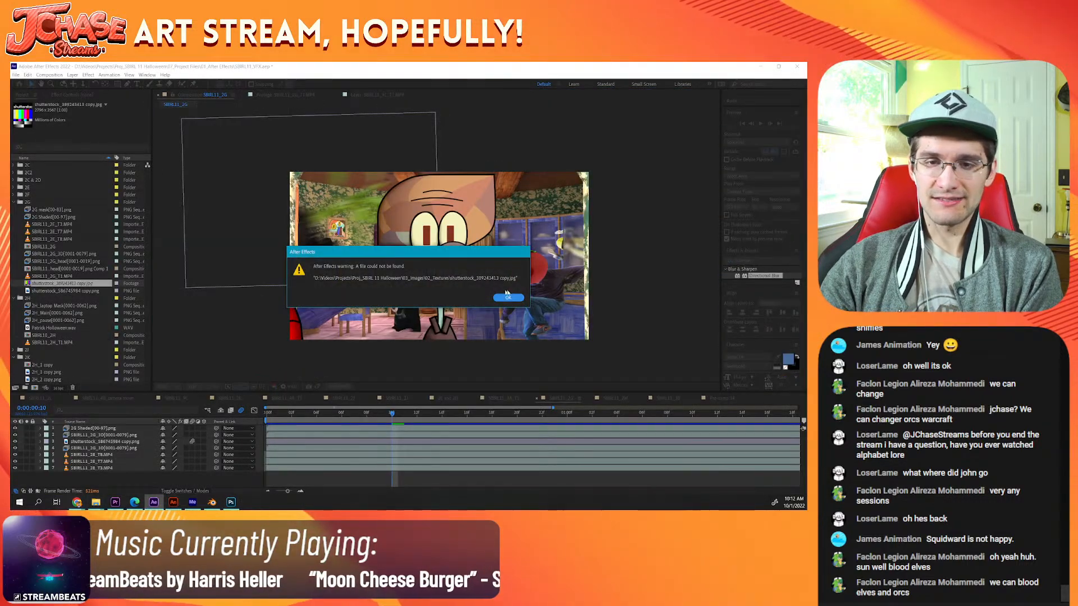
{"action": "left_click", "coordinate": [521, 297]}
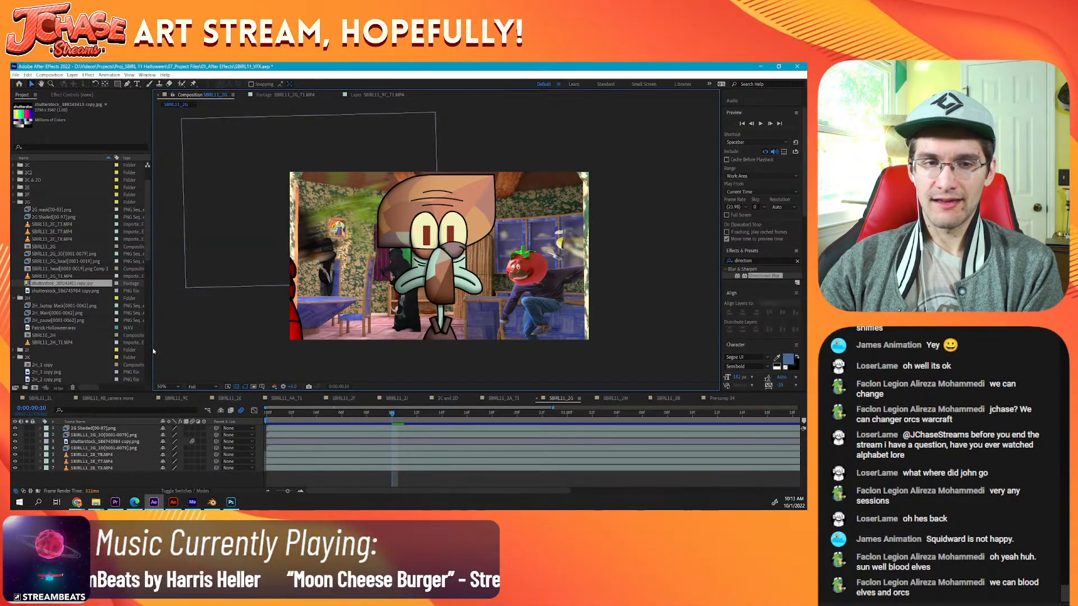
{"action": "key", "text": "Delete"}
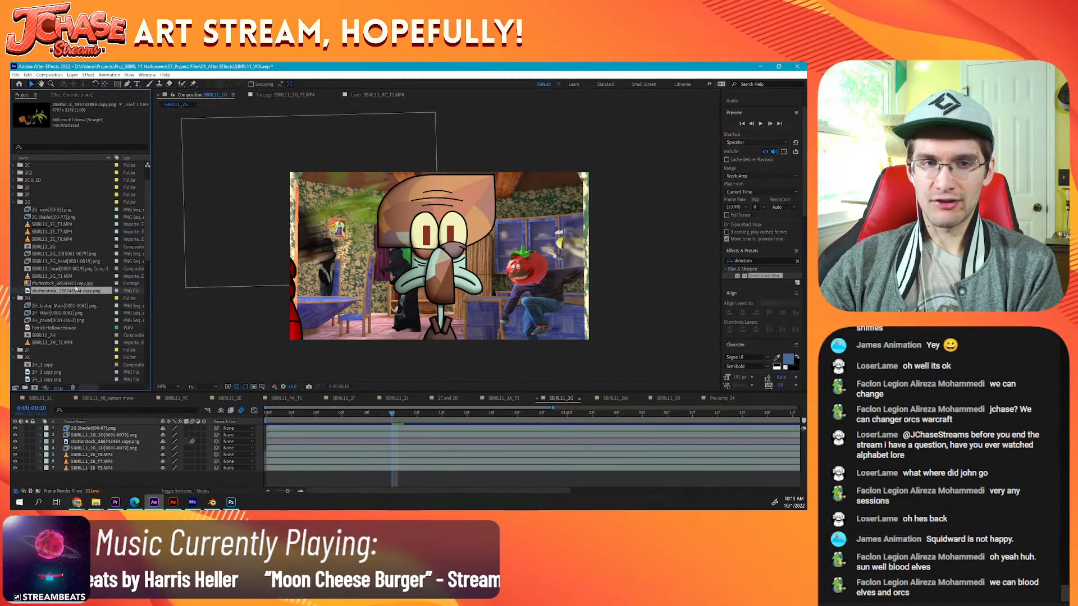
Step: Import the trashcan PNG from 02_Textures and place it directly above the plant layer in the SBIRL11_2G timeline
{"action": "left_click", "coordinate": [96, 503]}
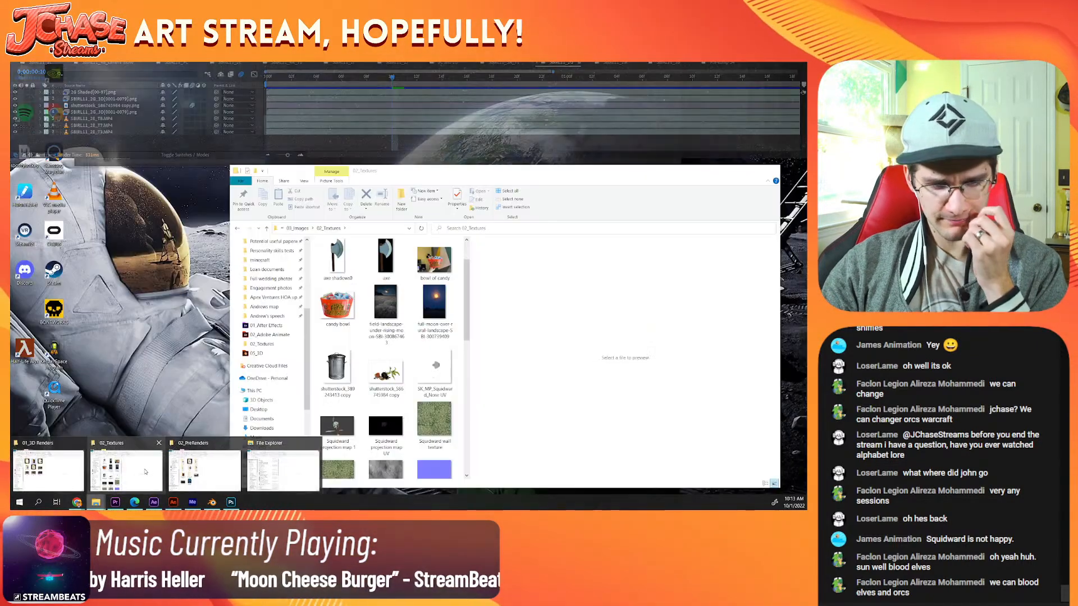
{"action": "left_click", "coordinate": [145, 472]}
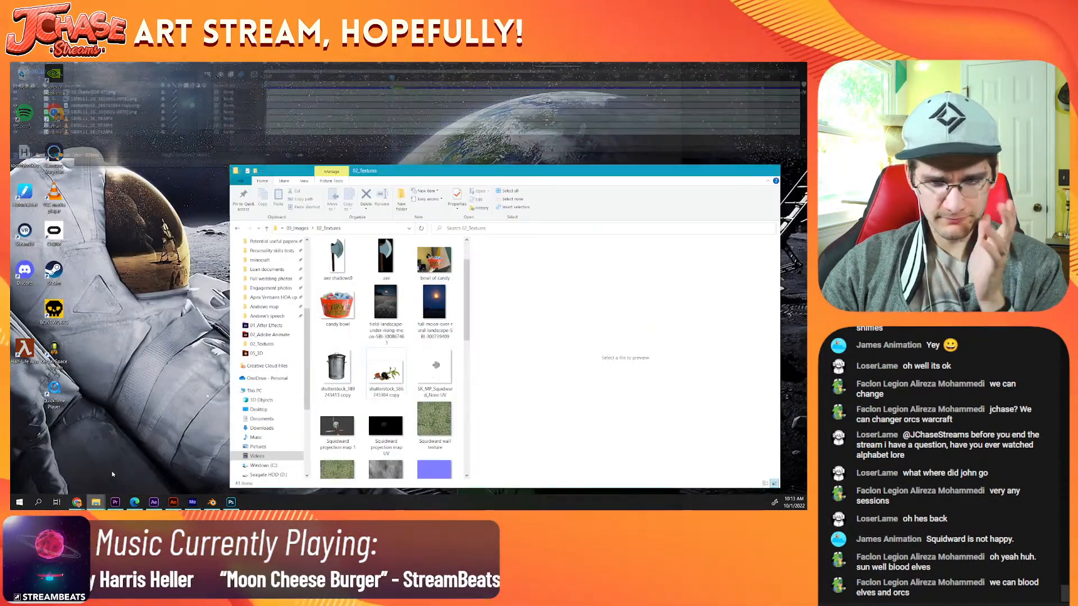
{"action": "left_click", "coordinate": [335, 371]}
{"action": "left_click_drag", "start_coordinate": [335, 371], "coordinate": [117, 430]}
{"action": "left_click", "coordinate": [113, 434]}
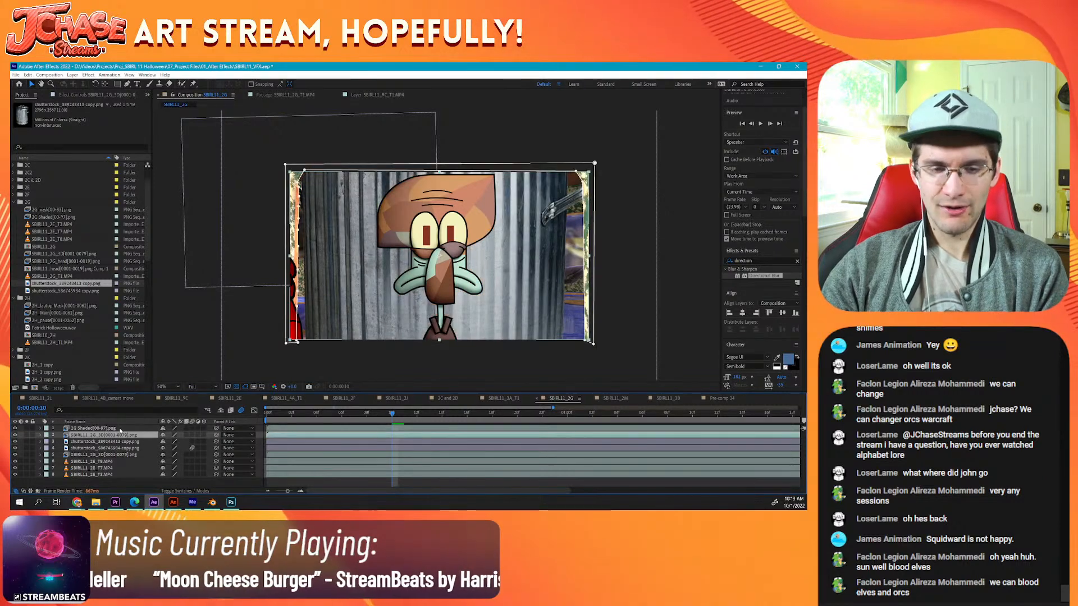
Step: Copy the plant layer's Position and Rotation keyframes and paste them onto the trashcan layer starting at frame 8
{"action": "left_click", "coordinate": [147, 448]}
{"action": "key", "text": "u"}
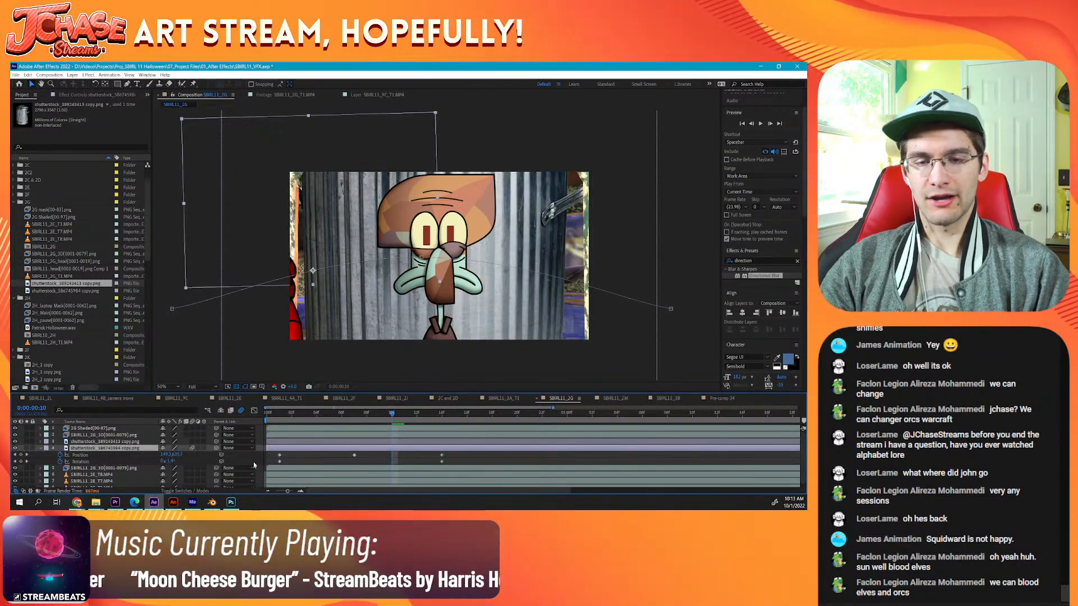
{"action": "left_click_drag", "start_coordinate": [271, 454], "coordinate": [475, 467]}
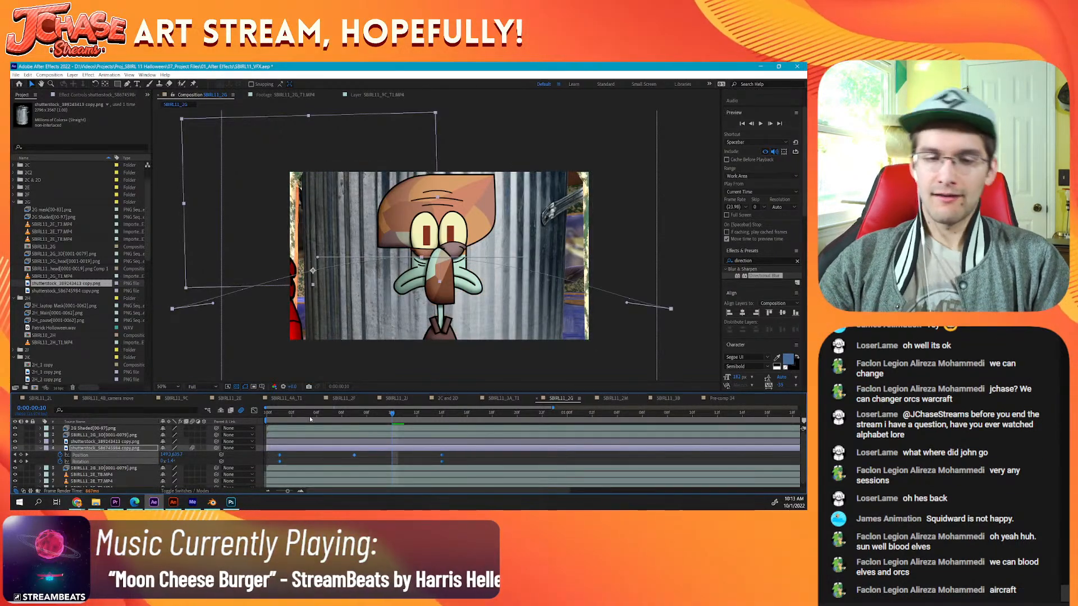
{"action": "left_click_drag", "start_coordinate": [268, 416], "coordinate": [361, 419]}
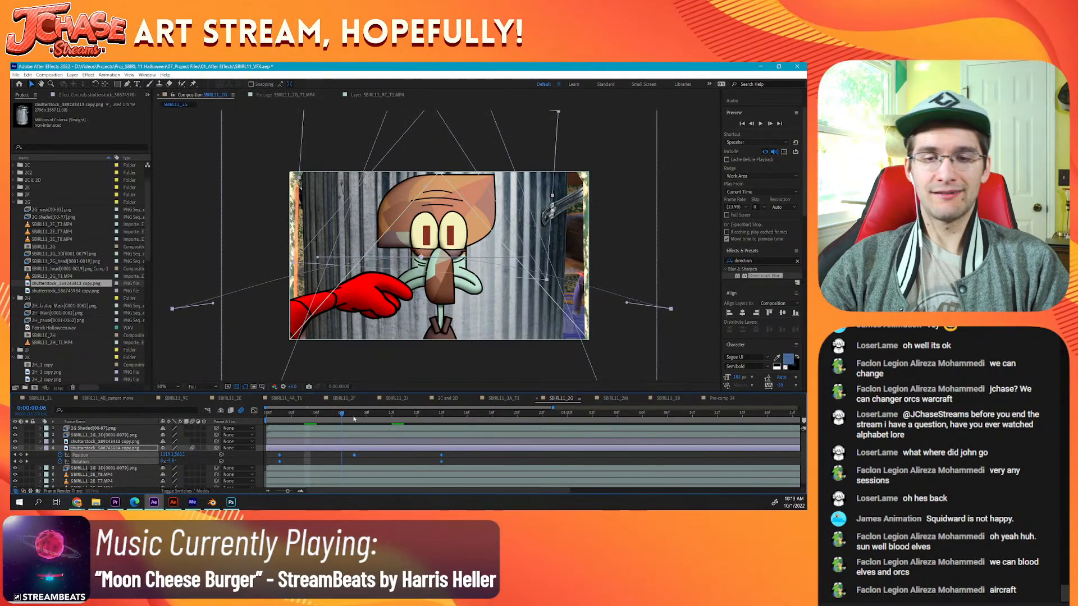
{"action": "left_click", "coordinate": [365, 443]}
{"action": "key", "text": "Page_Down"}
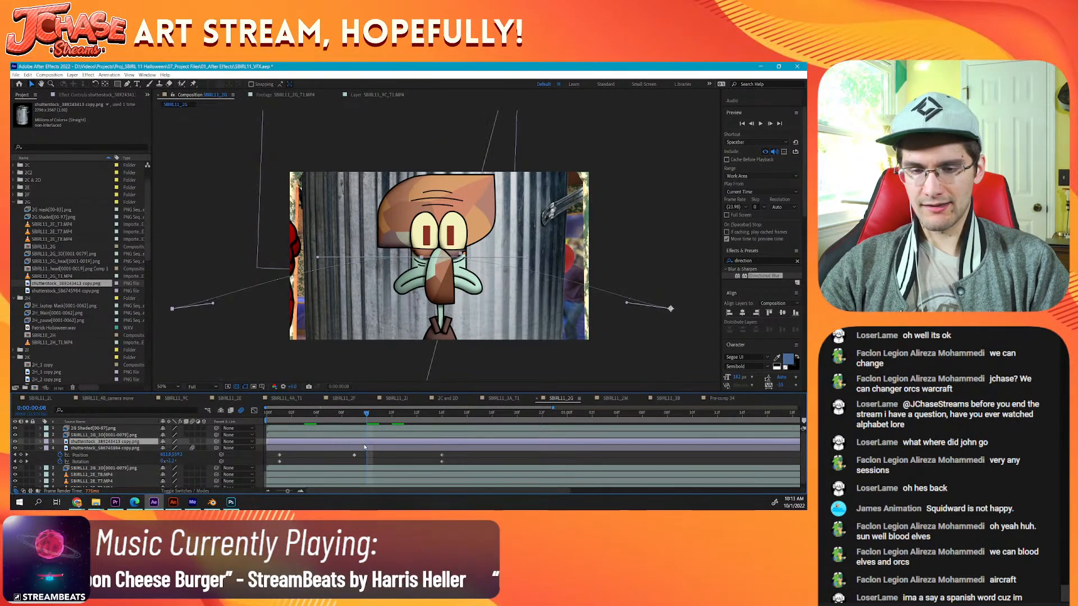
Step: Scale the trashcan layer down so it starts just outside the right edge of the shot, and save the project
{"action": "scroll", "coordinate": [558, 218], "scroll_direction": "down", "scroll_amount": 2}
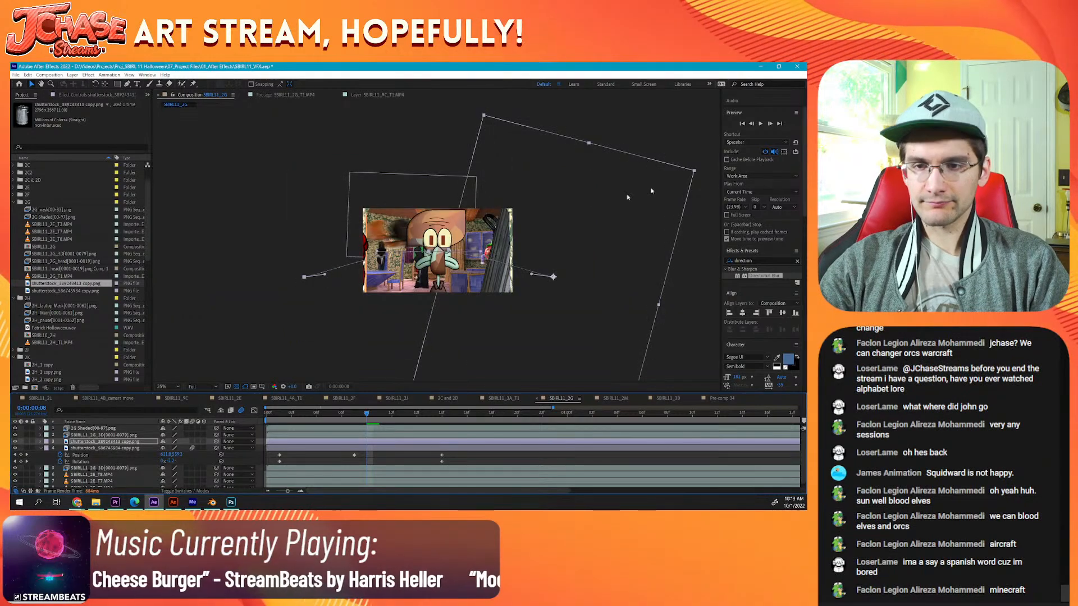
{"action": "left_click_drag", "start_coordinate": [695, 172], "coordinate": [610, 235]}
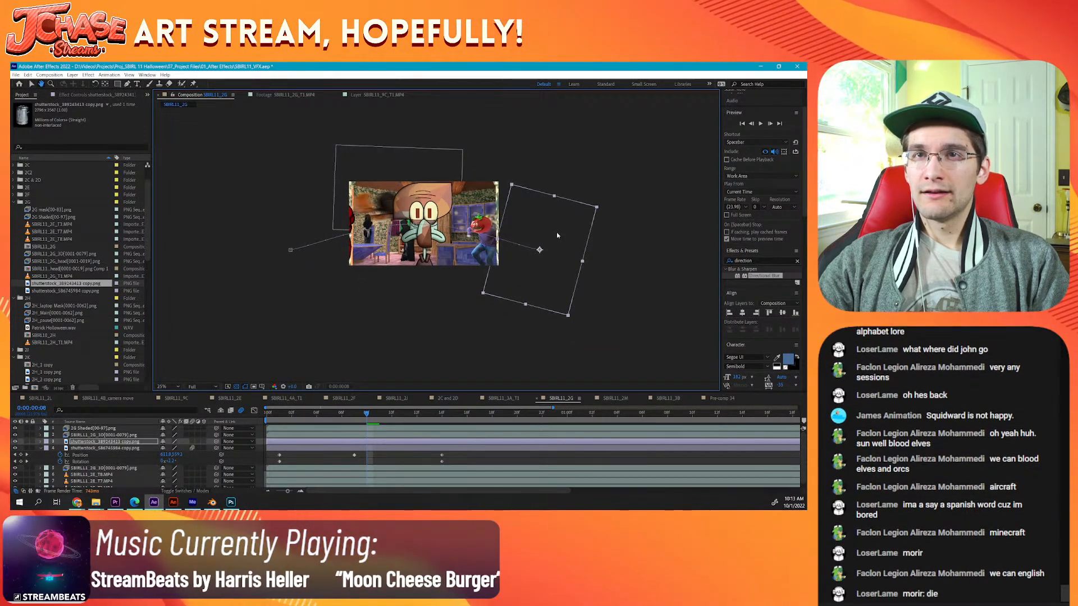
{"action": "scroll", "coordinate": [568, 251], "scroll_direction": "up", "scroll_amount": 2}
{"action": "left_click_drag", "start_coordinate": [497, 239], "coordinate": [485, 242]}
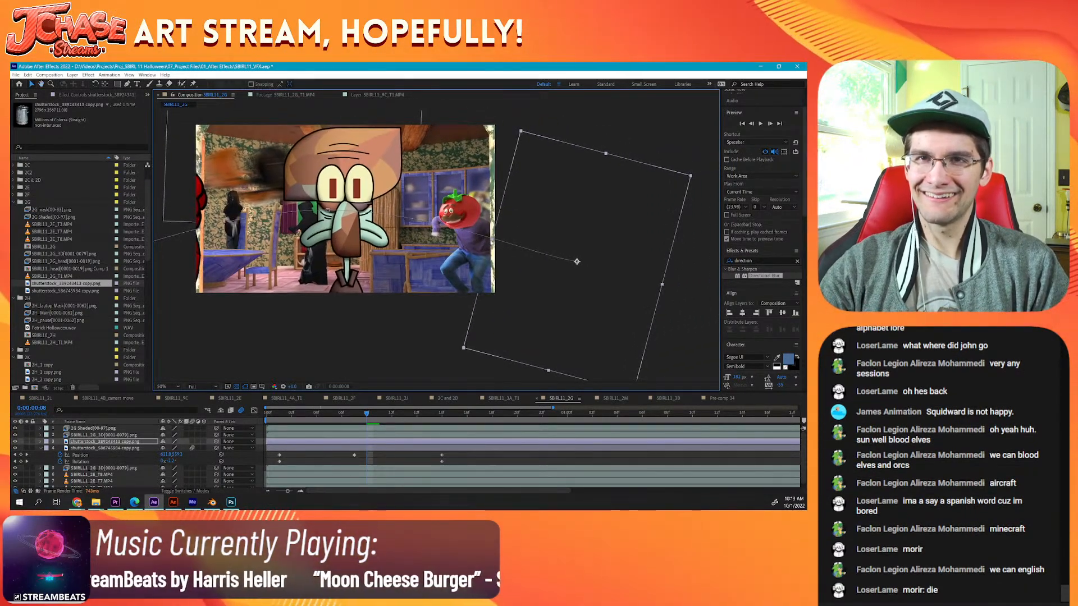
{"action": "key", "text": "ctrl+s"}
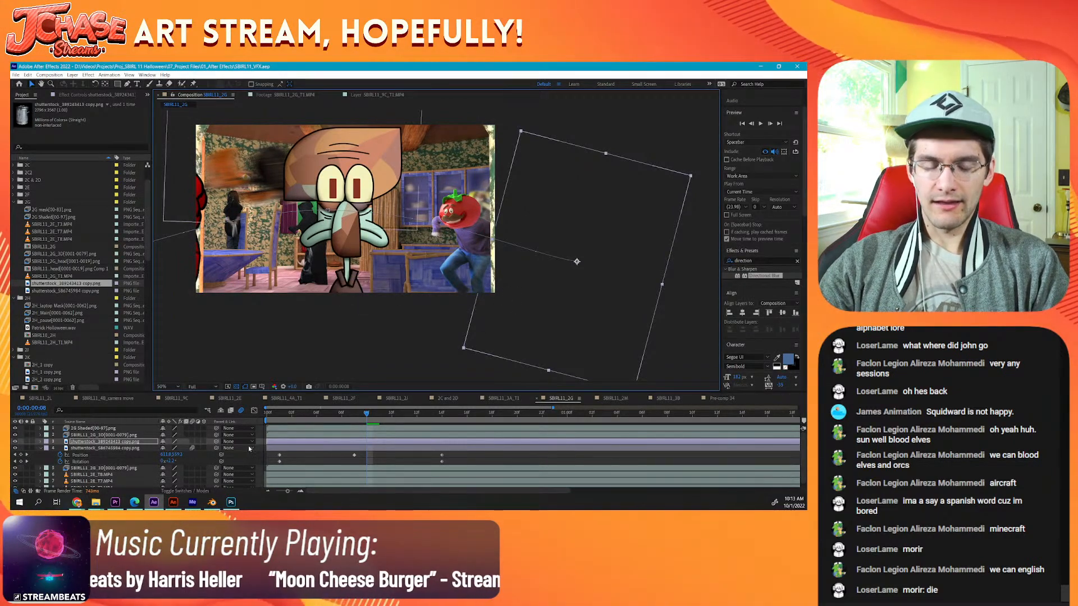
Step: Show the trashcan layer's keyframes, collapse the plant layer's properties, and check the trashcan throw at frame 9
{"action": "key", "text": "u"}
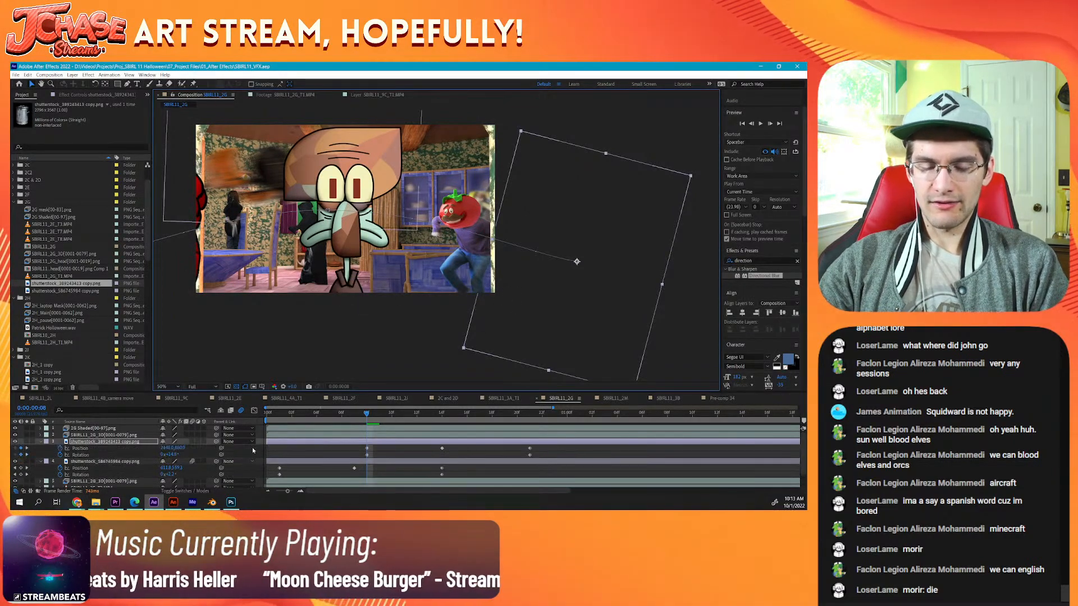
{"action": "left_click", "coordinate": [44, 462]}
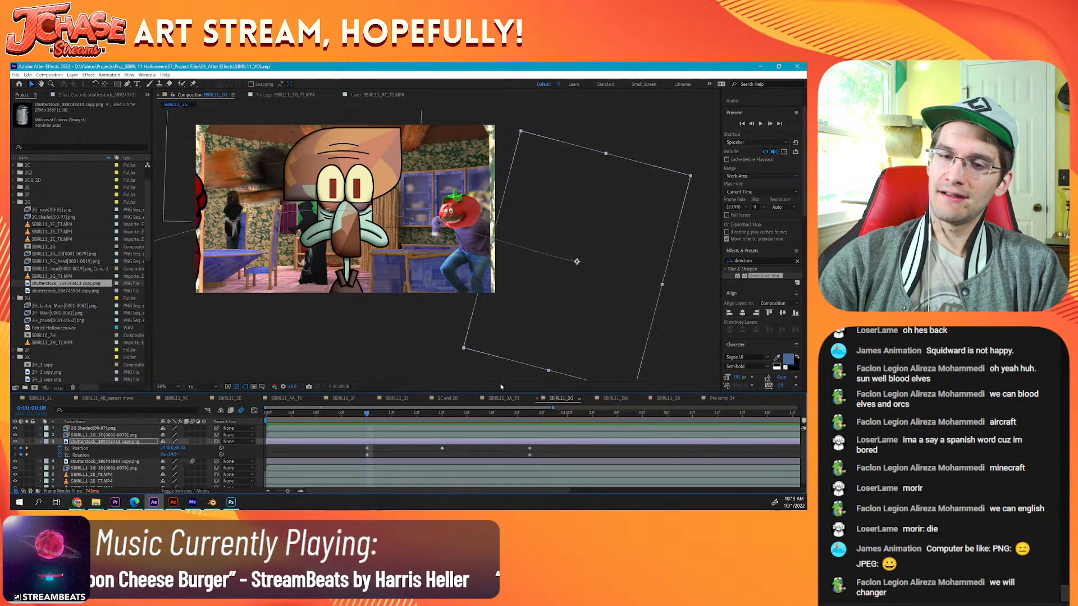
{"action": "left_click", "coordinate": [379, 420]}
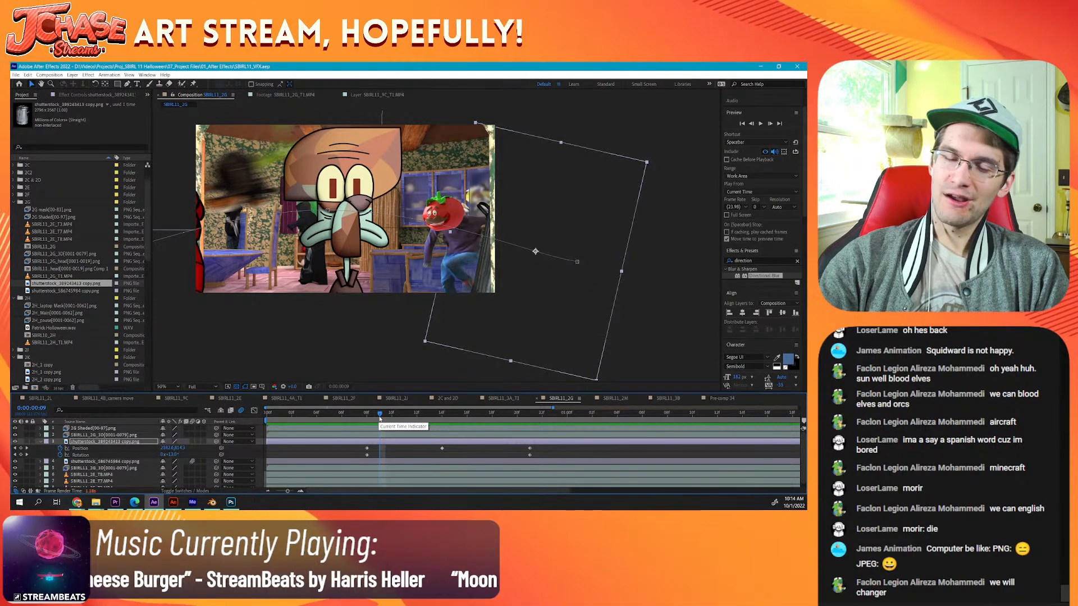
Step: Review the throw, reverse the trashcan's Position and Rotation keyframes so it flies left to right from frame 9 to frame 20, and preview it
{"action": "key", "text": "Home"}
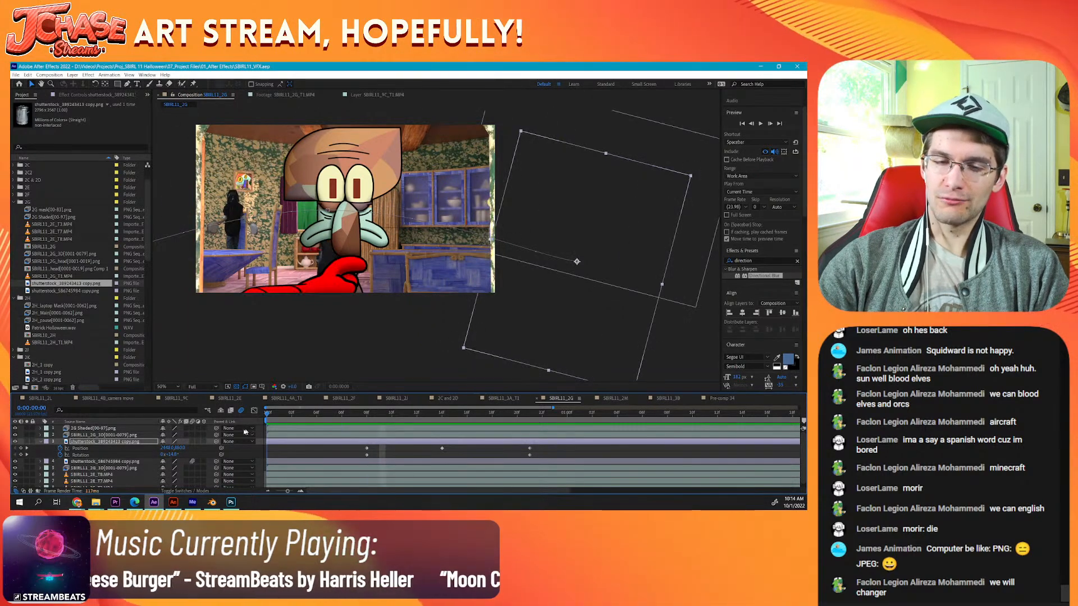
{"action": "left_click", "coordinate": [761, 124]}
{"action": "left_click", "coordinate": [761, 124]}
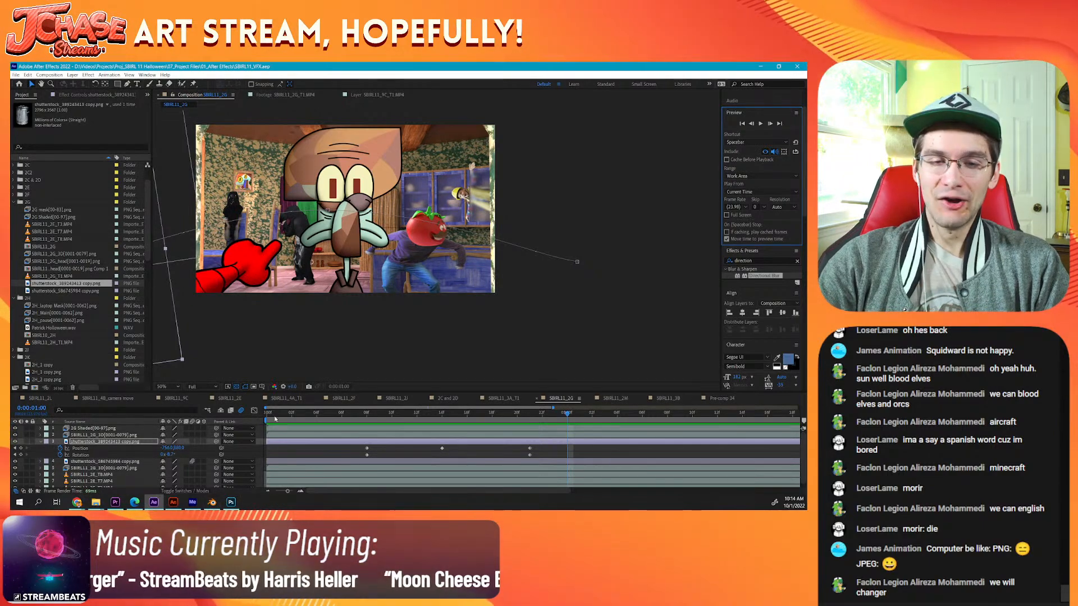
{"action": "key", "text": "Home"}
{"action": "key", "text": "space"}
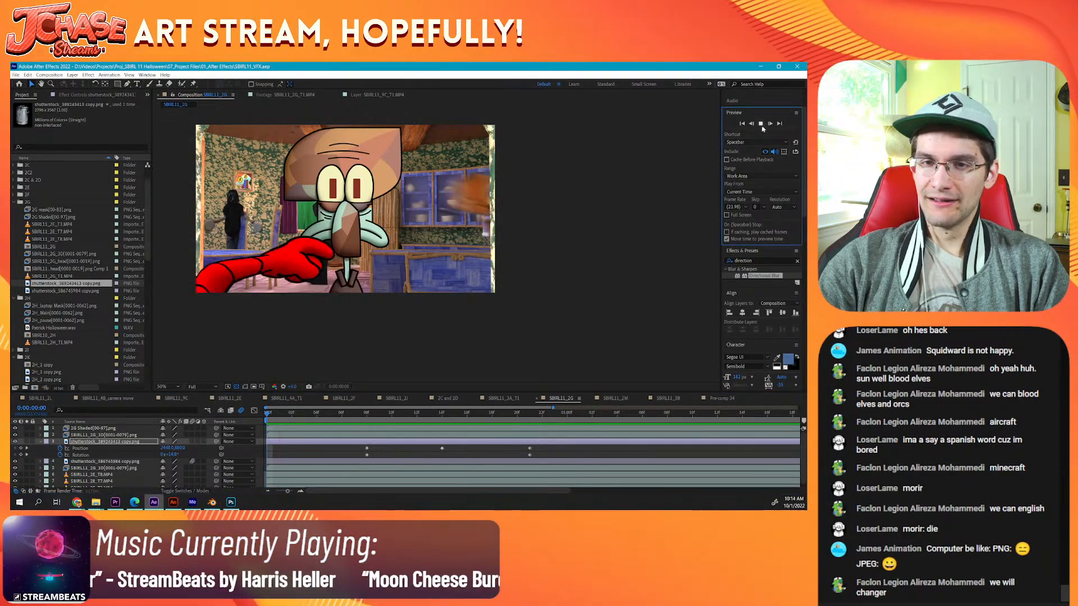
{"action": "left_click", "coordinate": [380, 414]}
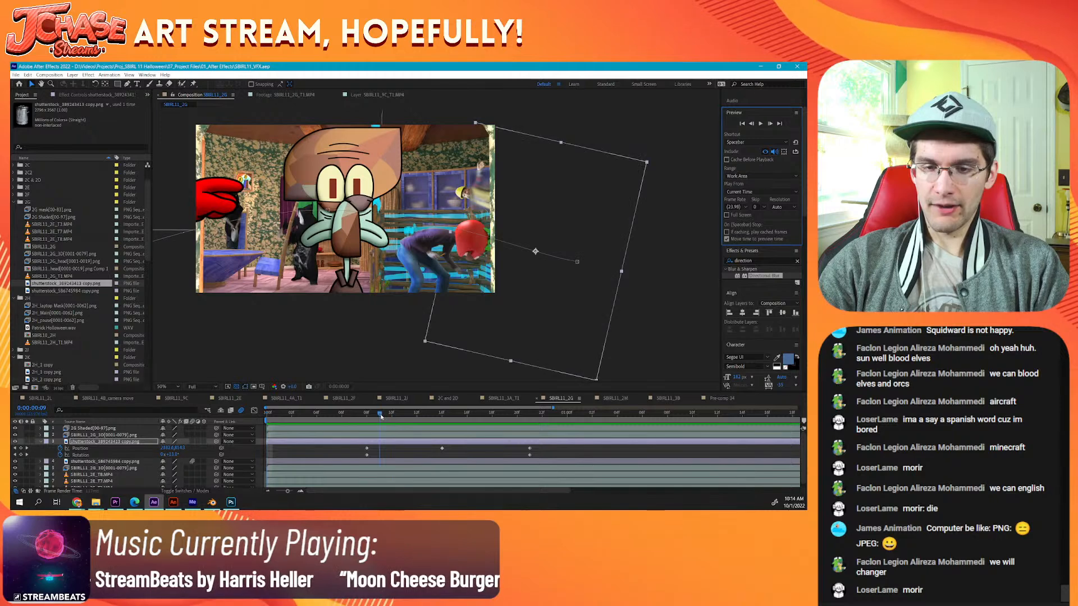
{"action": "mouse_move", "coordinate": [361, 448]}
{"action": "left_mouse_down"}
{"action": "mouse_move", "coordinate": [540, 454]}
{"action": "mouse_move", "coordinate": [373, 452]}
{"action": "mouse_move", "coordinate": [383, 449]}
{"action": "left_mouse_up"}
{"action": "key", "text": "Home"}
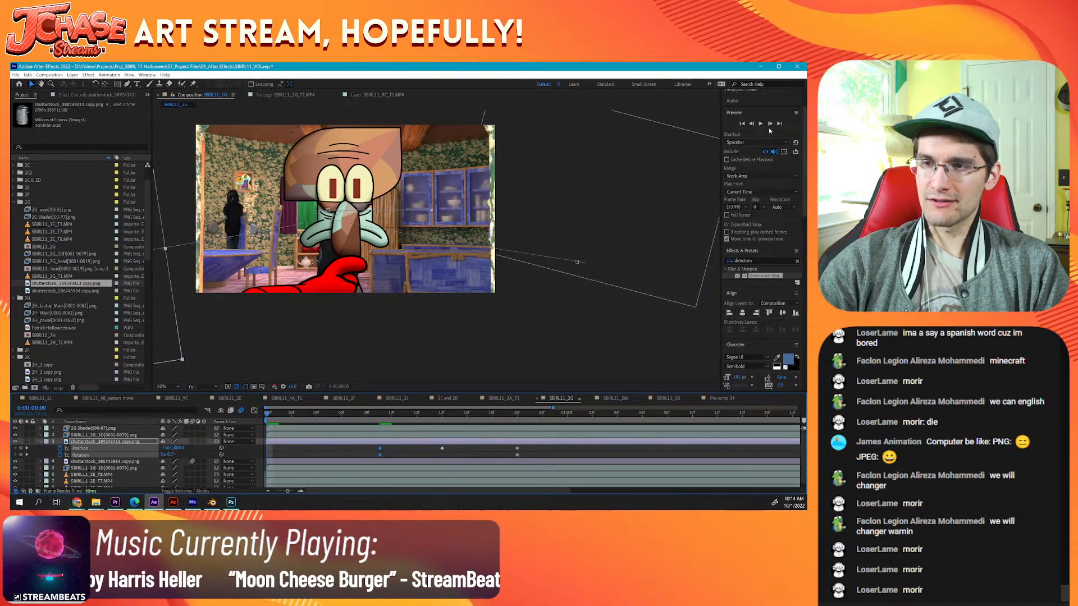
{"action": "left_click", "coordinate": [761, 124]}
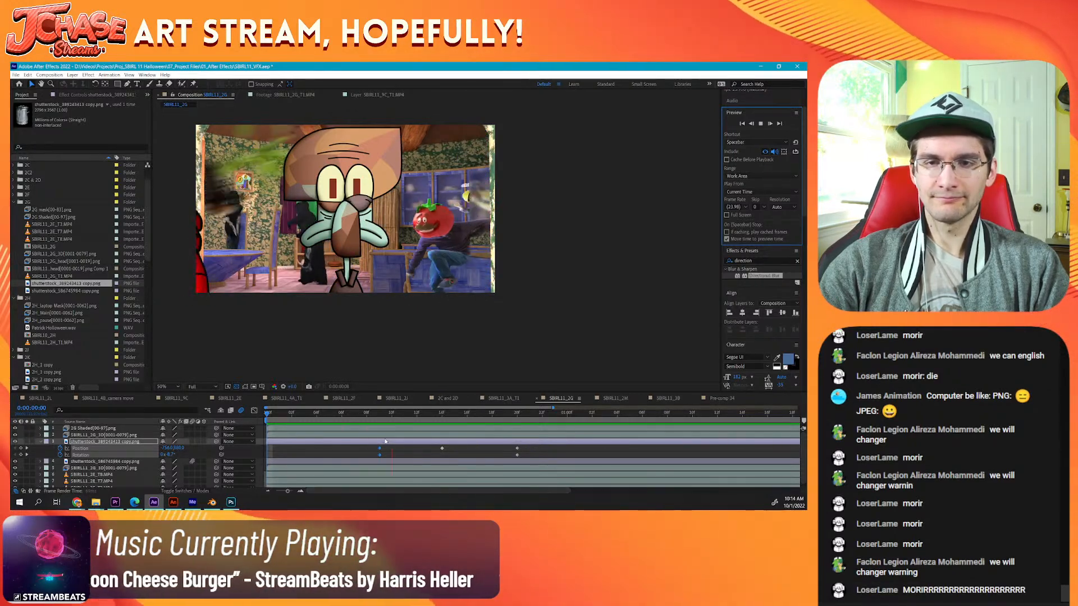
{"action": "key", "text": "space"}
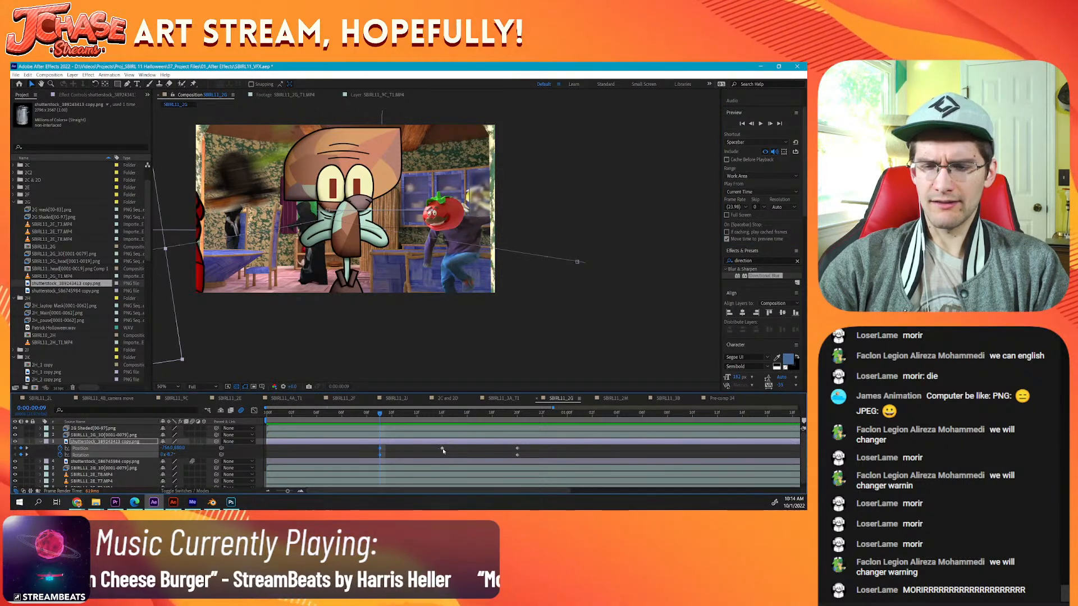
Step: Shift the trashcan's middle and last keyframes to frames 15 and 21, enable its motion blur, then save and preview the shot
{"action": "left_click_drag", "start_coordinate": [443, 448], "coordinate": [520, 458]}
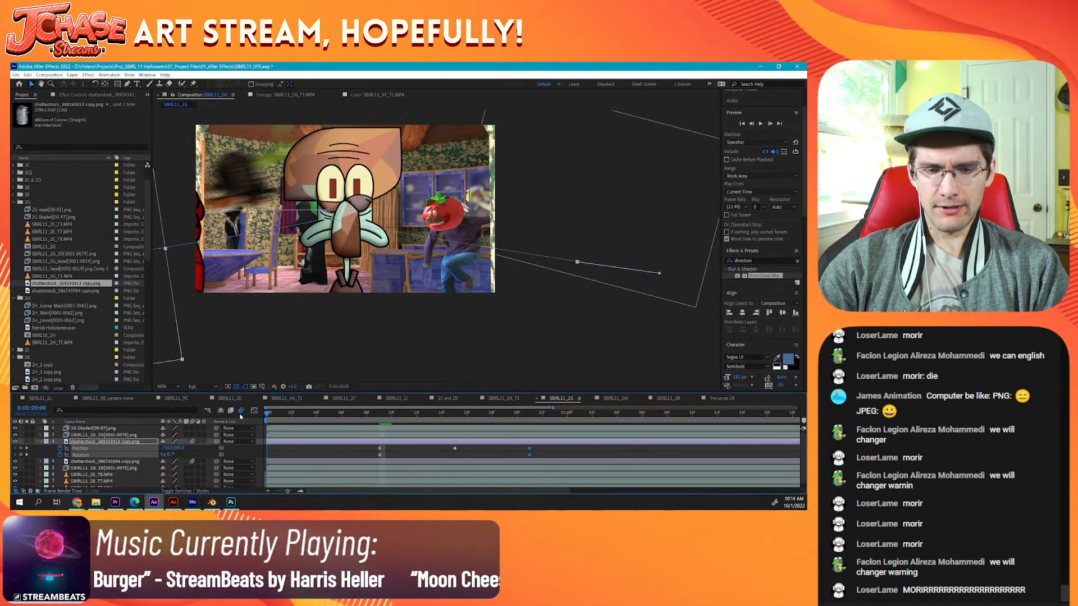
{"action": "key", "text": "Home"}
{"action": "key", "text": "ctrl+s"}
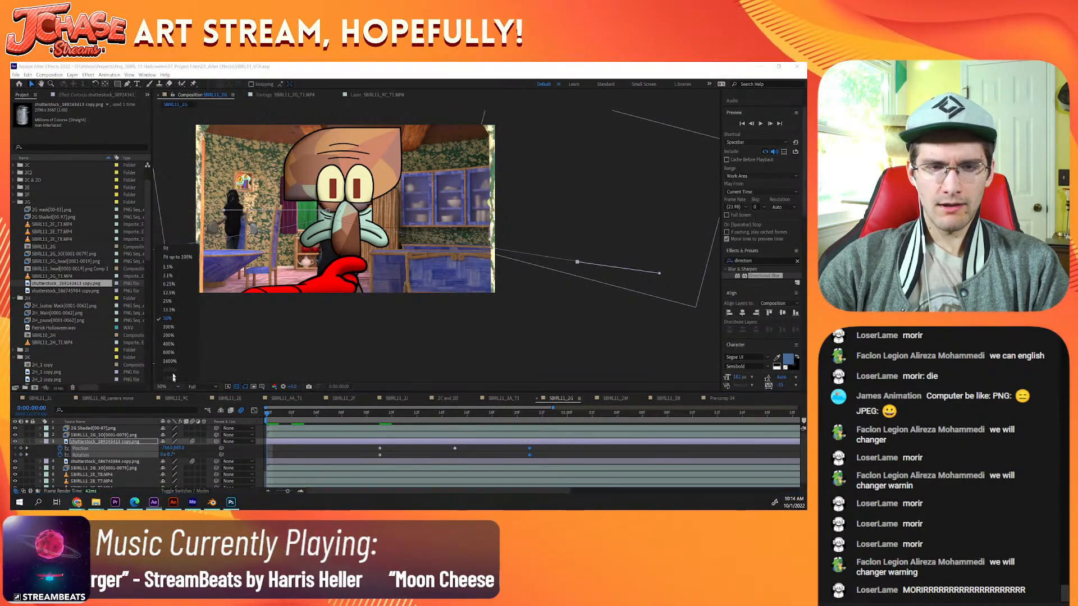
{"action": "key", "text": "shift+slash"}
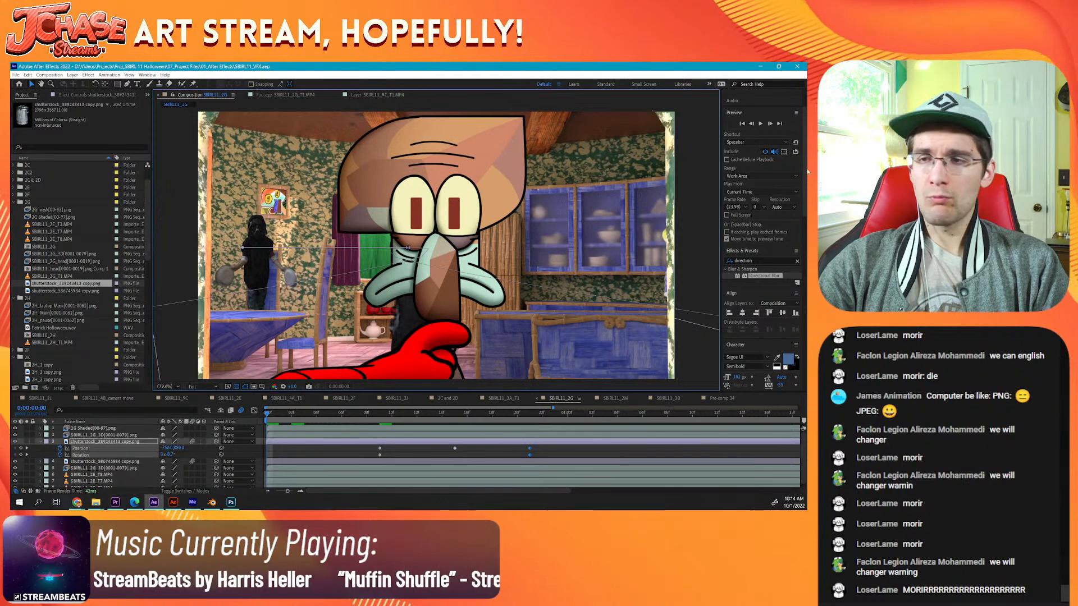
{"action": "left_click", "coordinate": [761, 124]}
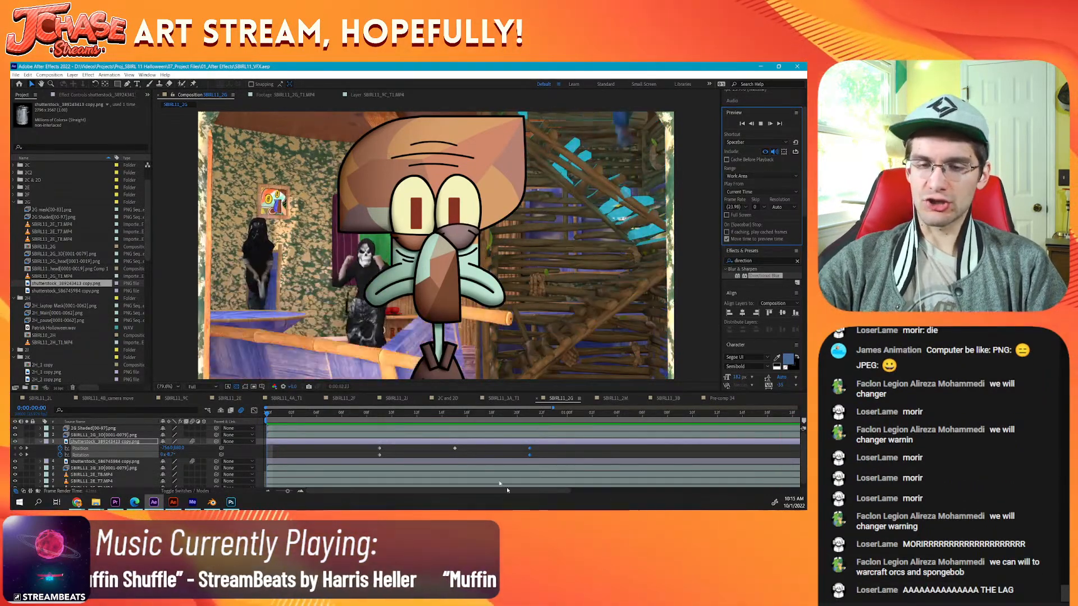
Step: Delete the trashcan layer's middle Position keyframe at frame 15
{"action": "left_click", "coordinate": [455, 414]}
{"action": "left_click", "coordinate": [456, 449]}
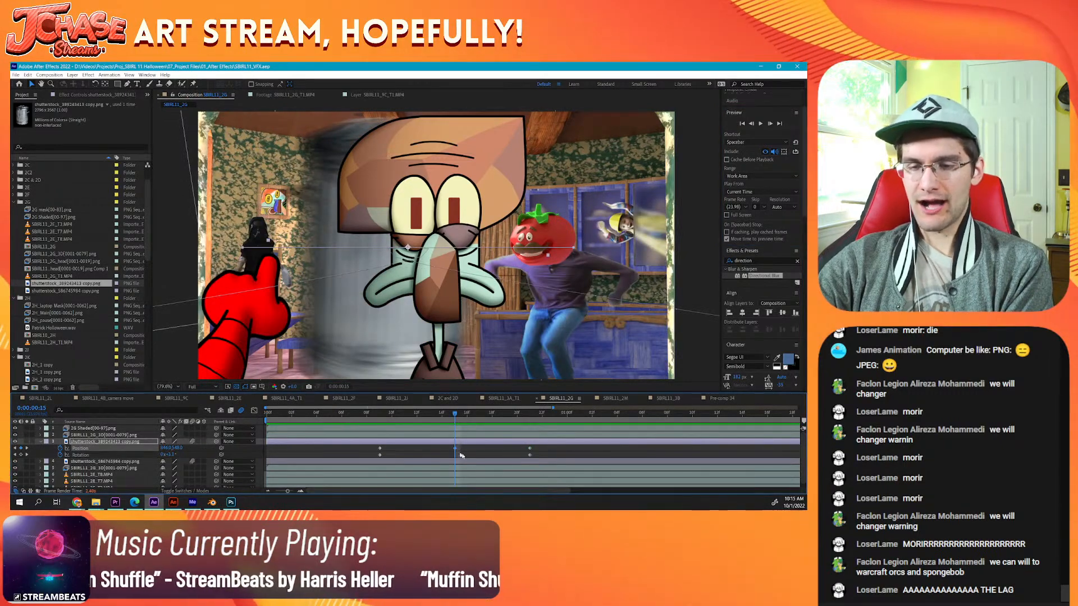
{"action": "key", "text": "Delete"}
Step: Try slowing the throw by moving the trashcan's last Position and Rotation keyframes to about frame 39, preview it, and undo the move
{"action": "left_click_drag", "start_coordinate": [523, 447], "coordinate": [757, 452]}
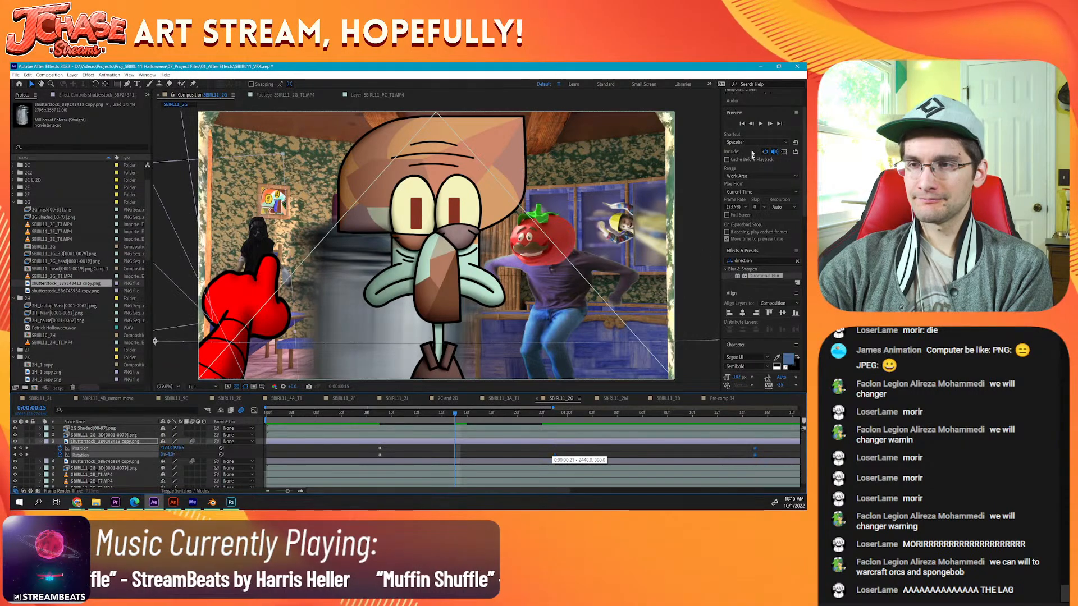
{"action": "left_click", "coordinate": [761, 123]}
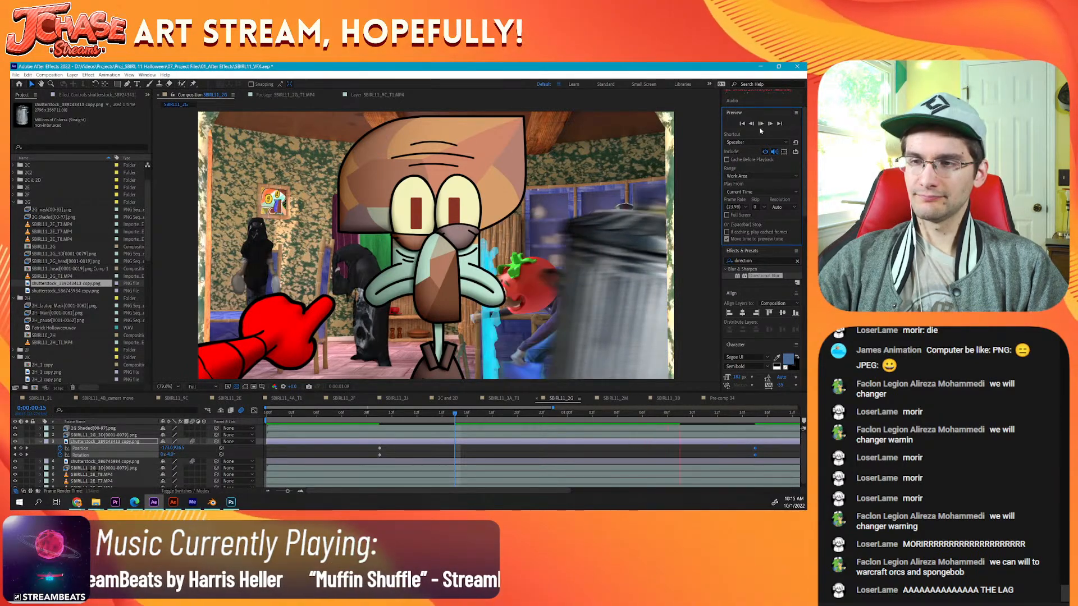
{"action": "key", "text": "space"}
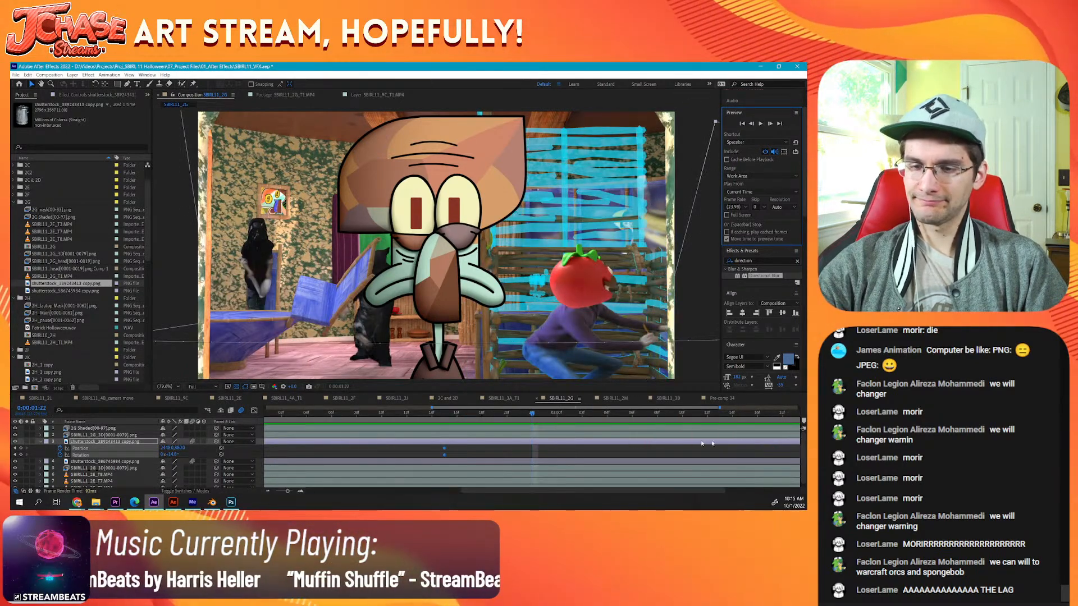
{"action": "left_click_drag", "start_coordinate": [433, 408], "coordinate": [210, 409]}
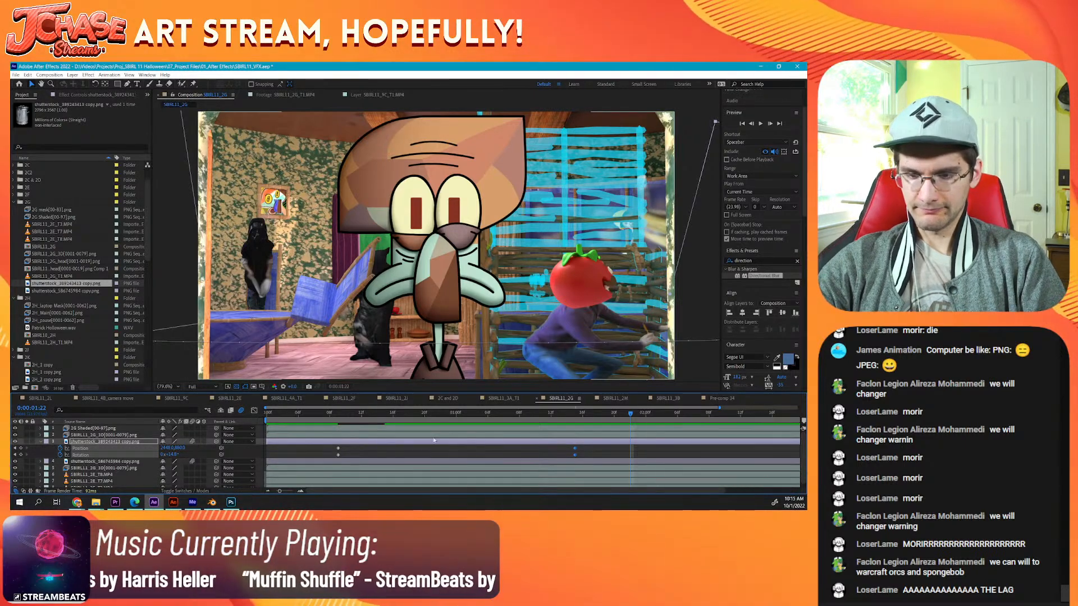
{"action": "key", "text": "ctrl+z"}
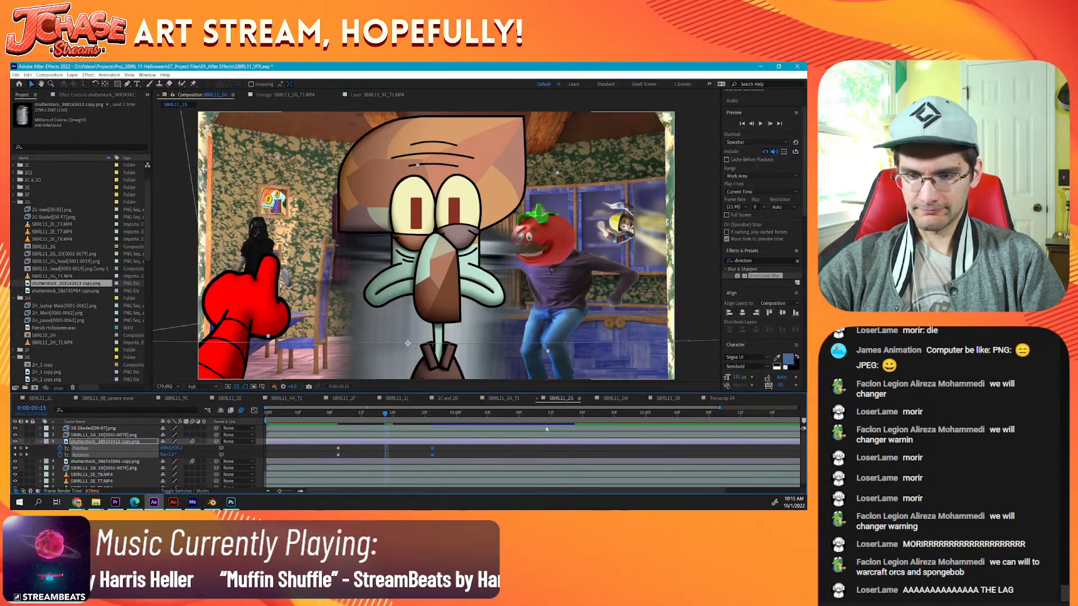
Step: Move the trashcan's last keyframes to about frame 26 and end the work area at 0:00:01:14, then save and preview
{"action": "left_click", "coordinate": [569, 418]}
{"action": "left_click_drag", "start_coordinate": [433, 449], "coordinate": [470, 454]}
{"action": "left_click", "coordinate": [491, 453]}
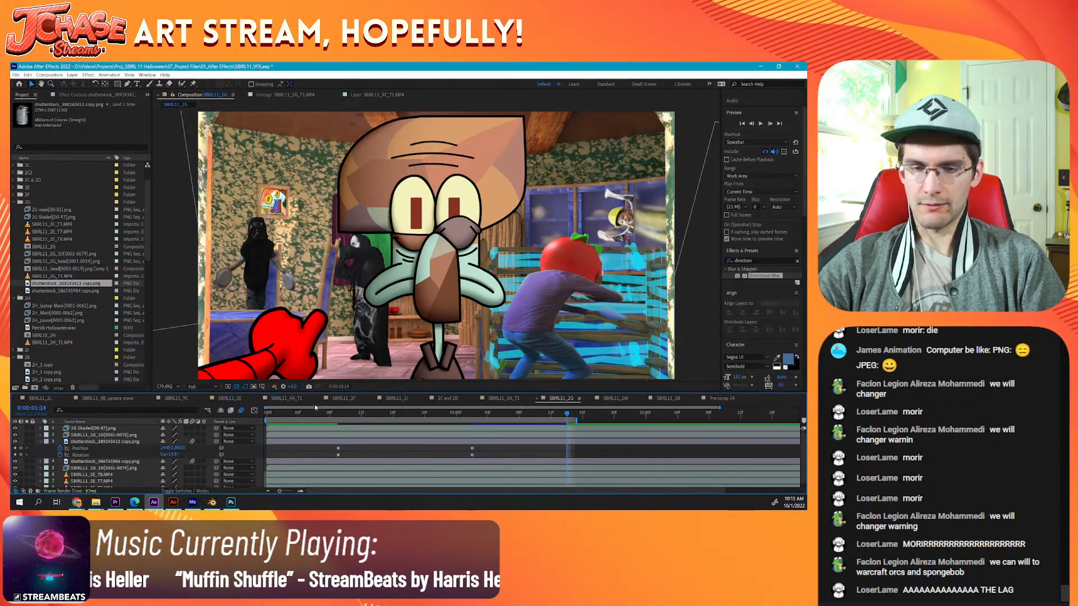
{"action": "left_click_drag", "start_coordinate": [255, 420], "coordinate": [253, 420]}
{"action": "key", "text": "ctrl+s"}
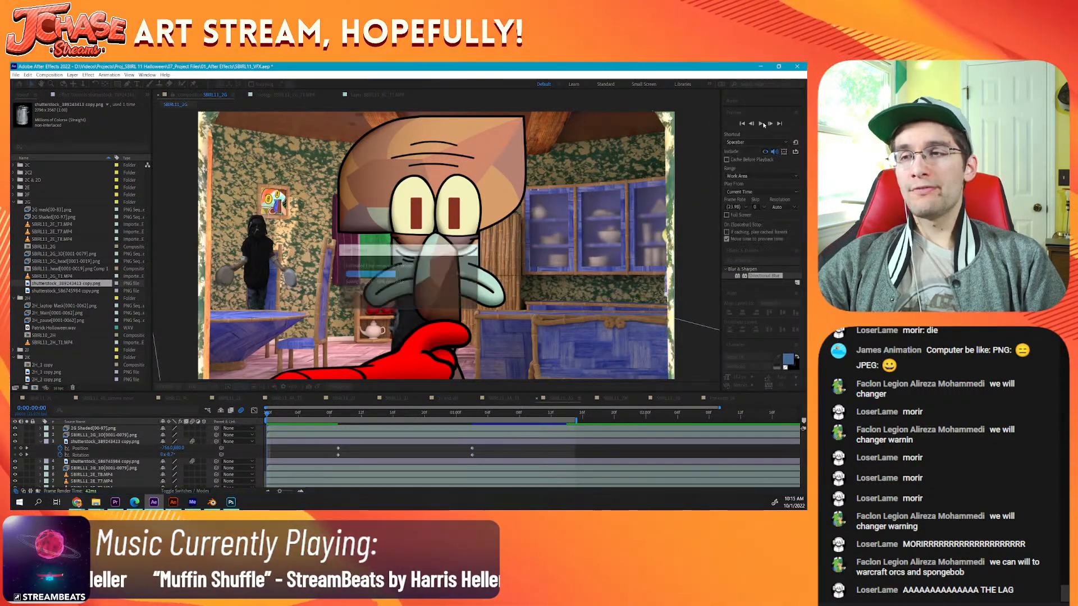
{"action": "left_click", "coordinate": [761, 123]}
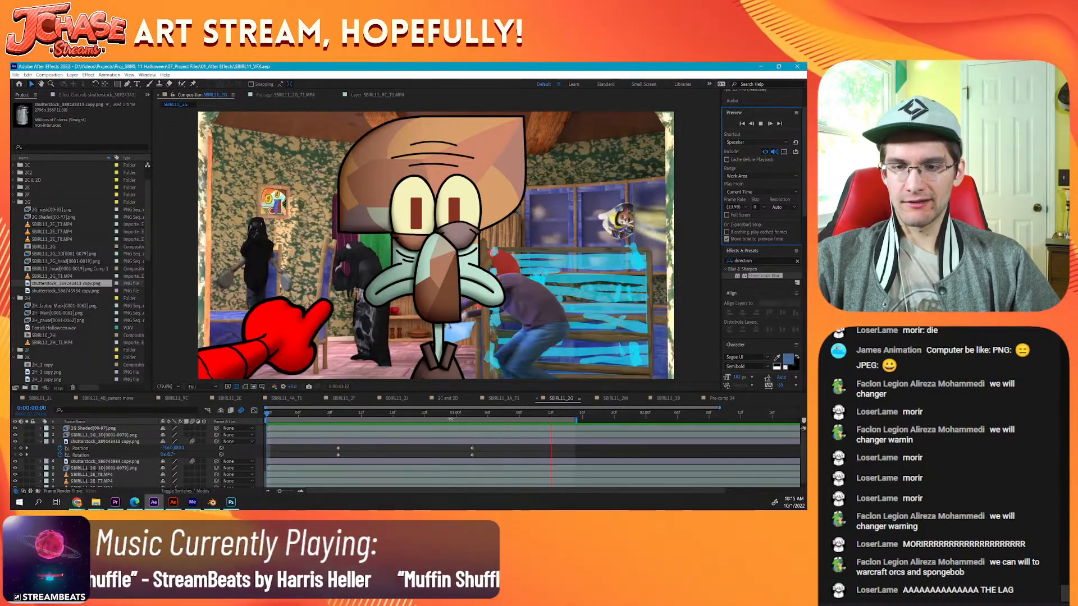
Step: Raise the trashcan at frame 17 to add a Position keyframe partway through the throw, and review the adjusted motion
{"action": "left_click", "coordinate": [401, 420]}
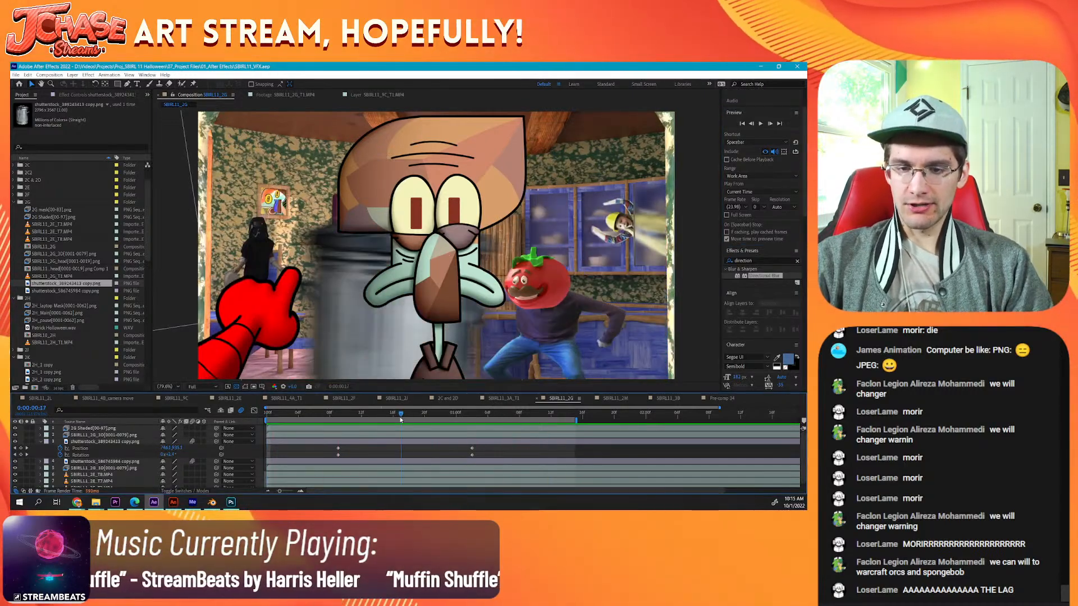
{"action": "left_click", "coordinate": [347, 443]}
{"action": "left_click_drag", "start_coordinate": [393, 333], "coordinate": [389, 247]}
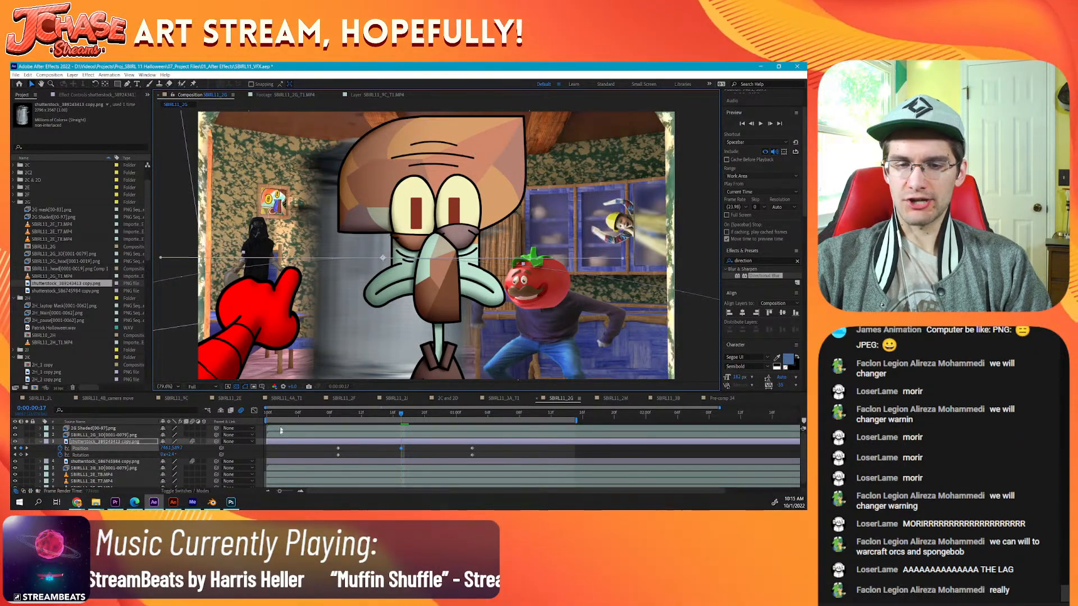
{"action": "key", "text": "Home"}
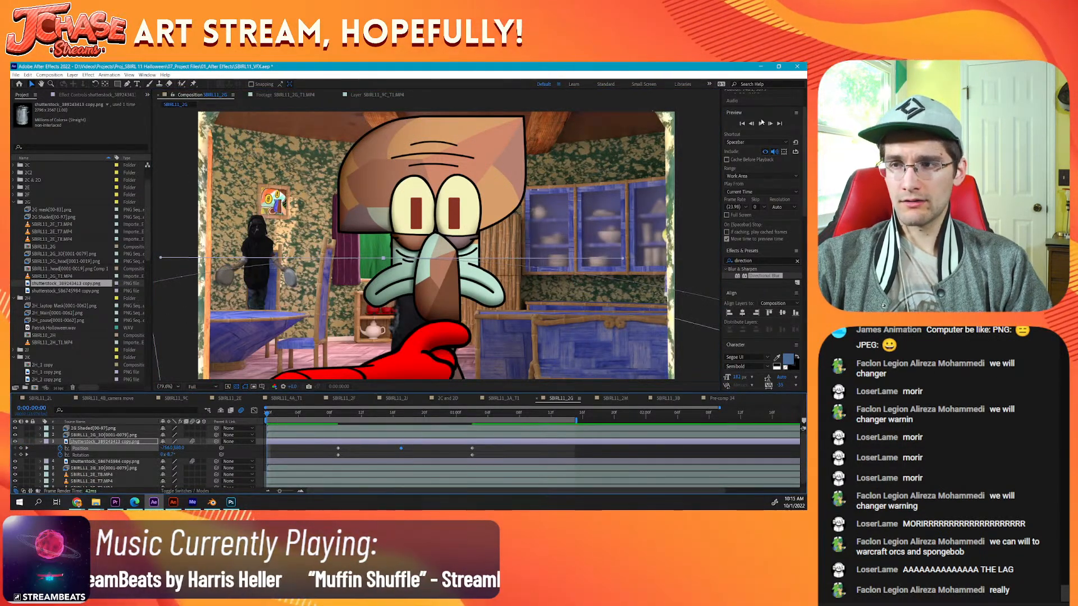
{"action": "key", "text": "space"}
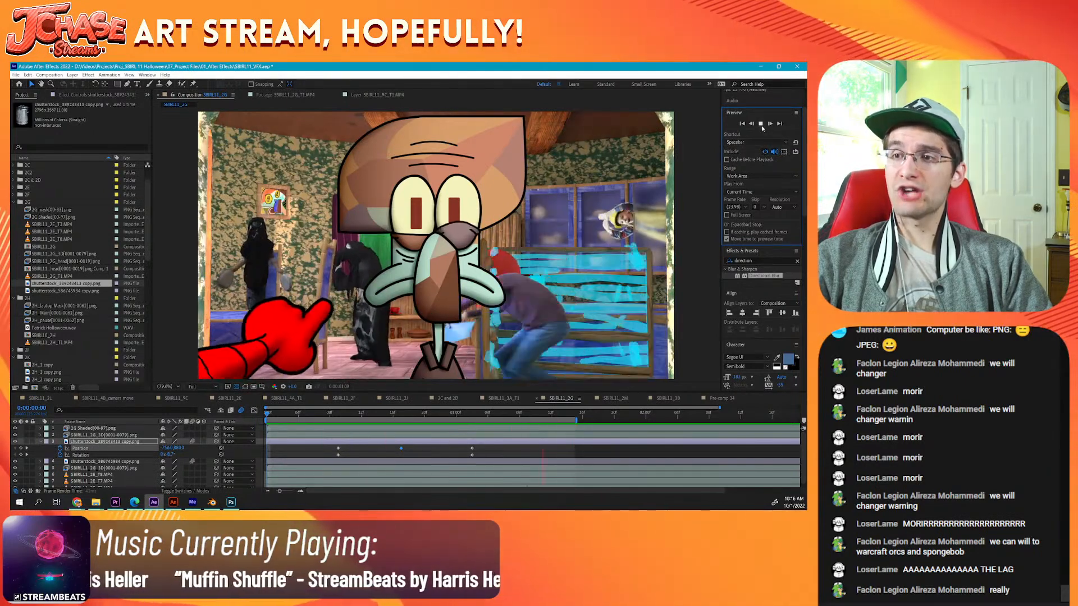
{"action": "left_click", "coordinate": [761, 124]}
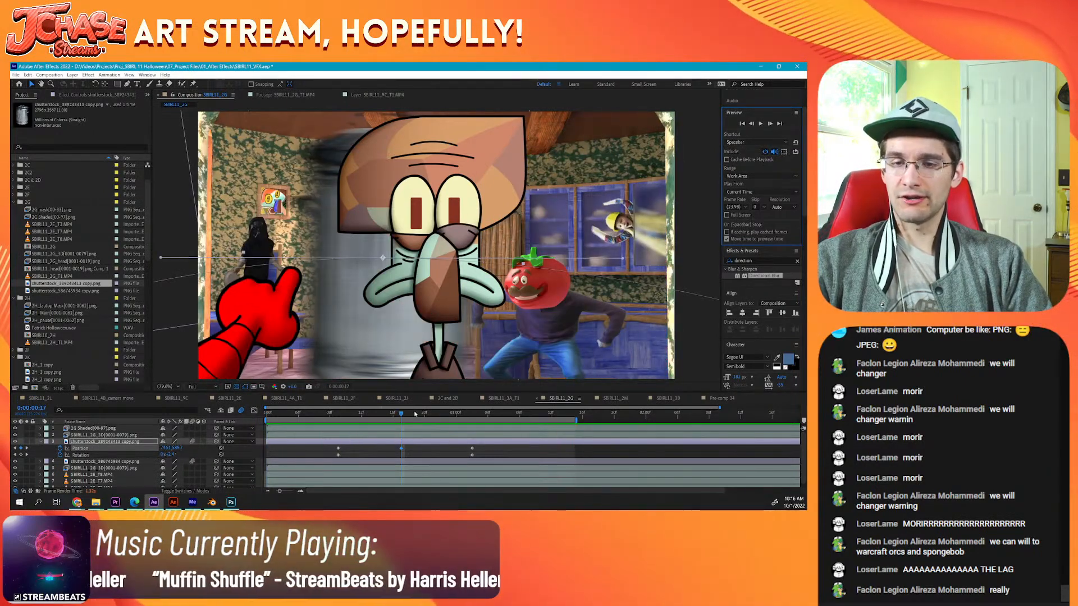
{"action": "left_click_drag", "start_coordinate": [416, 415], "coordinate": [456, 414]}
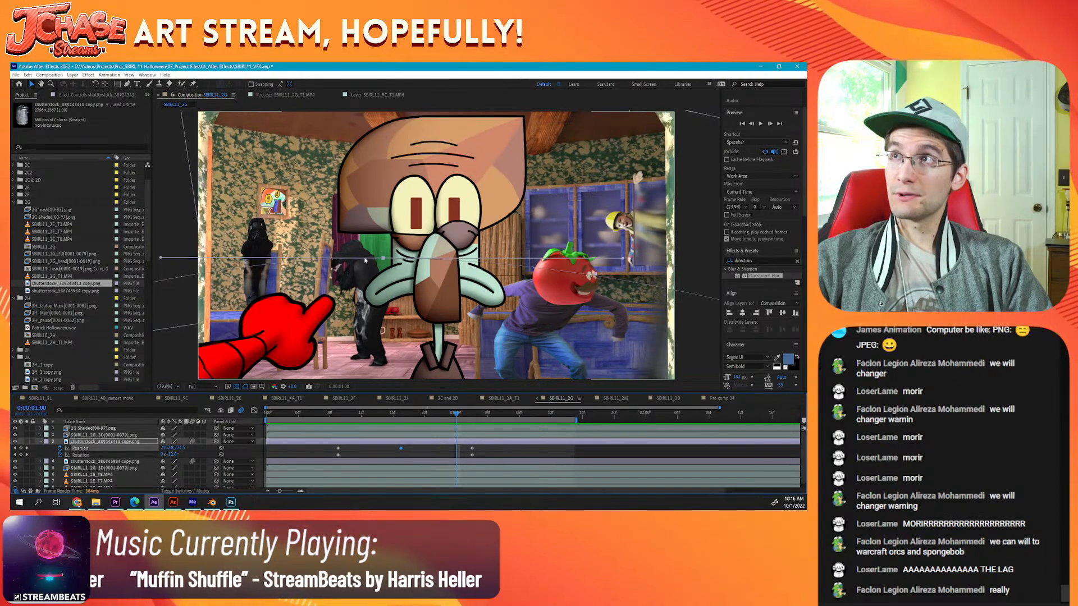
{"action": "scroll", "coordinate": [365, 260], "scroll_direction": "up", "scroll_amount": 5}
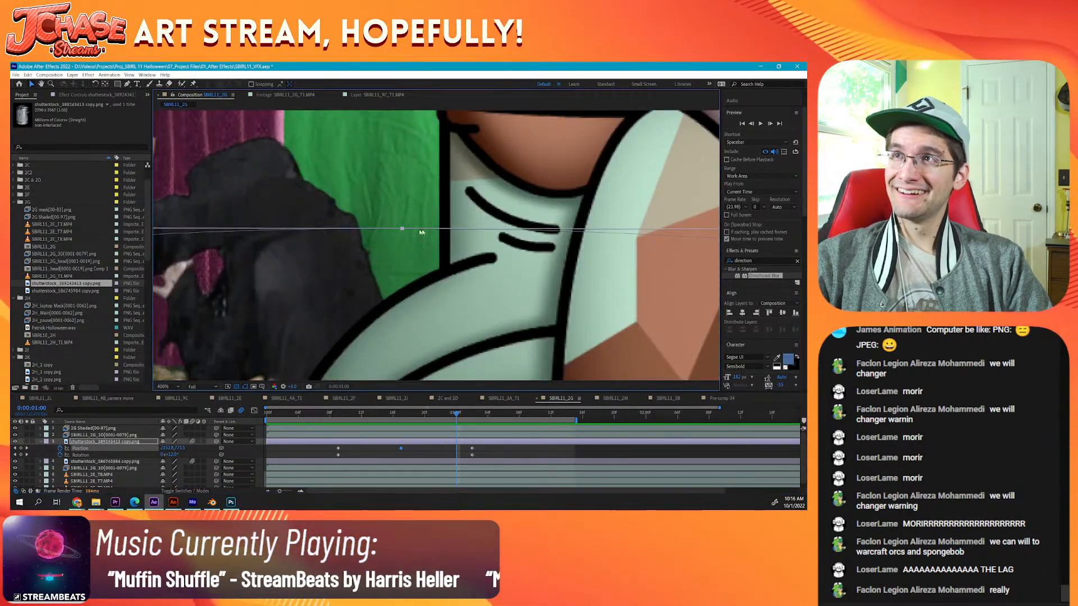
{"action": "scroll", "coordinate": [401, 220], "scroll_direction": "down", "scroll_amount": 4}
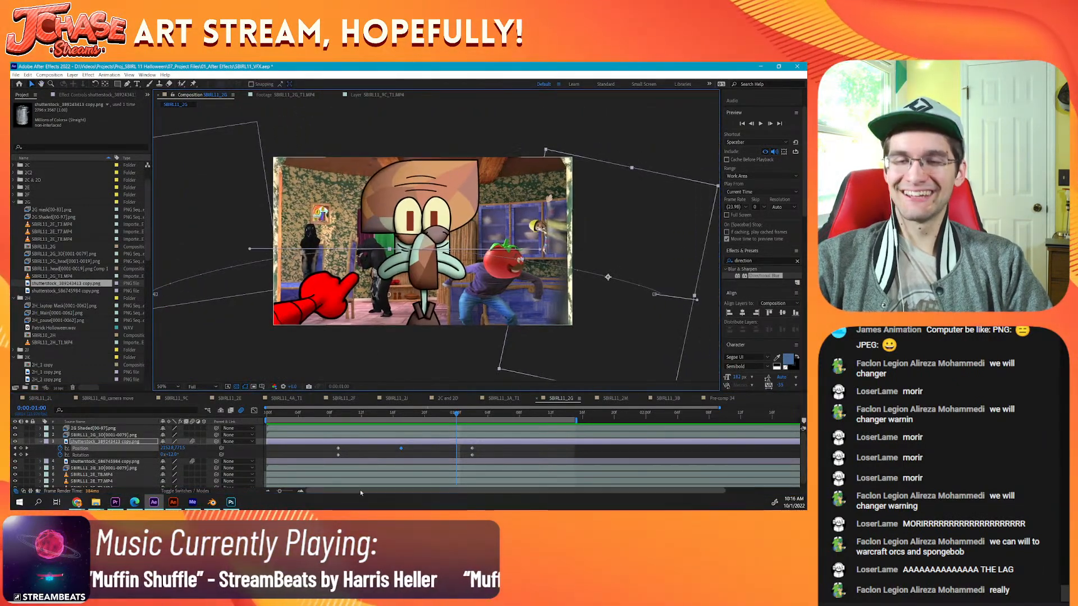
{"action": "left_click_drag", "start_coordinate": [278, 415], "coordinate": [257, 421]}
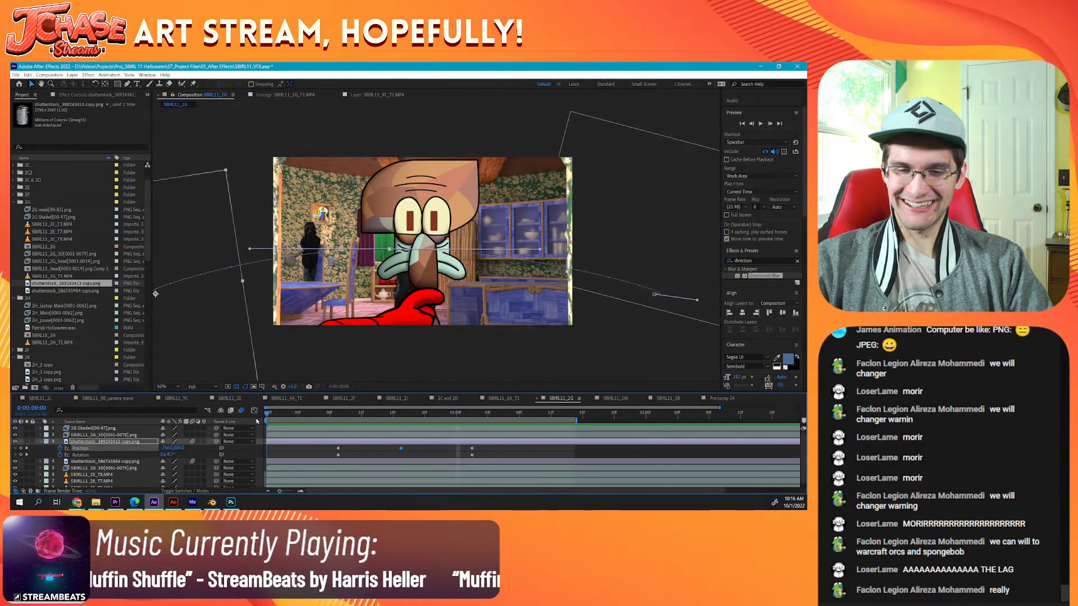
{"action": "left_click", "coordinate": [761, 123]}
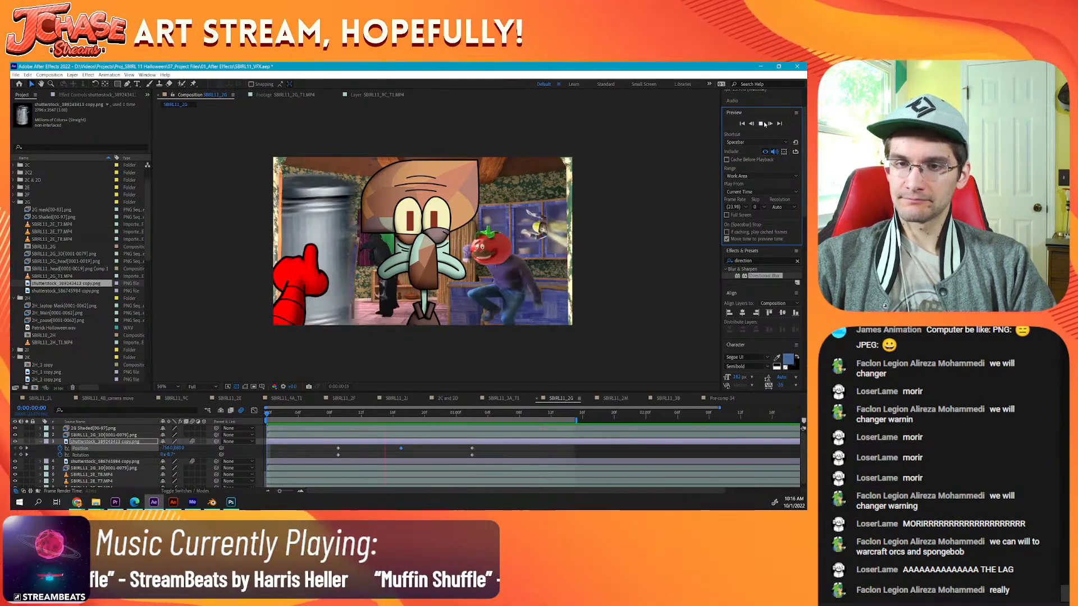
Step: Scale the trashcan layer down slightly at frame 17, save the project, and collapse the layer's properties
{"action": "left_click", "coordinate": [761, 123]}
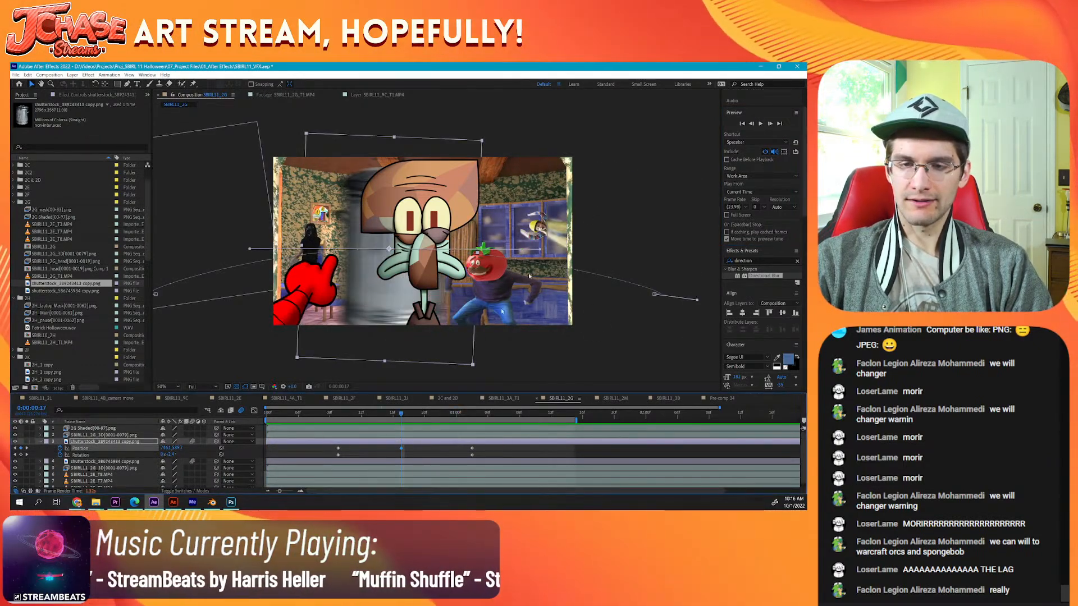
{"action": "left_click_drag", "start_coordinate": [483, 145], "coordinate": [465, 171]}
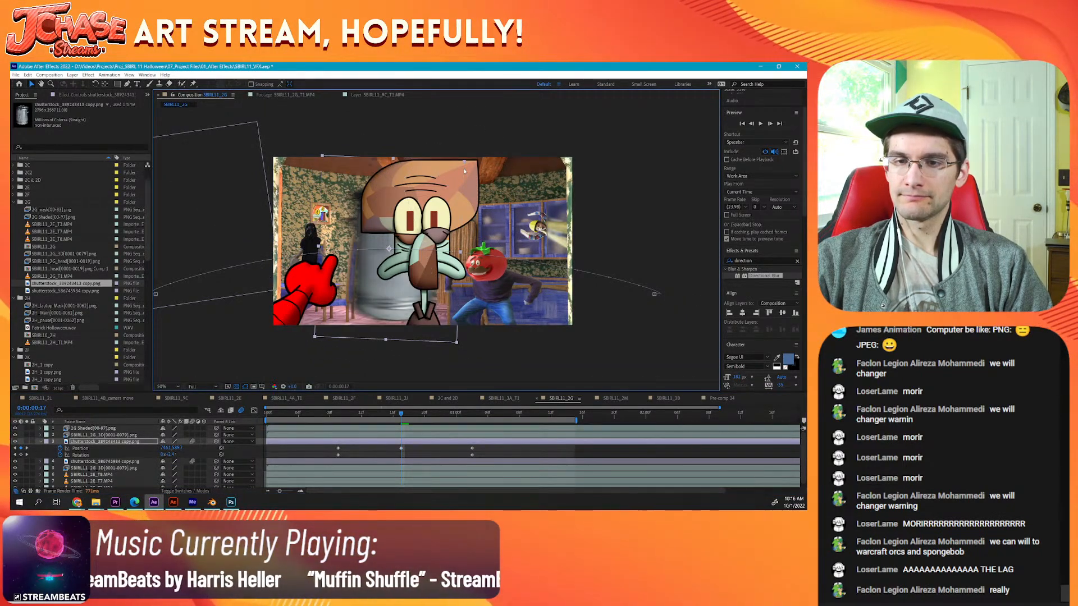
{"action": "left_click", "coordinate": [517, 450]}
{"action": "key", "text": "ctrl+s"}
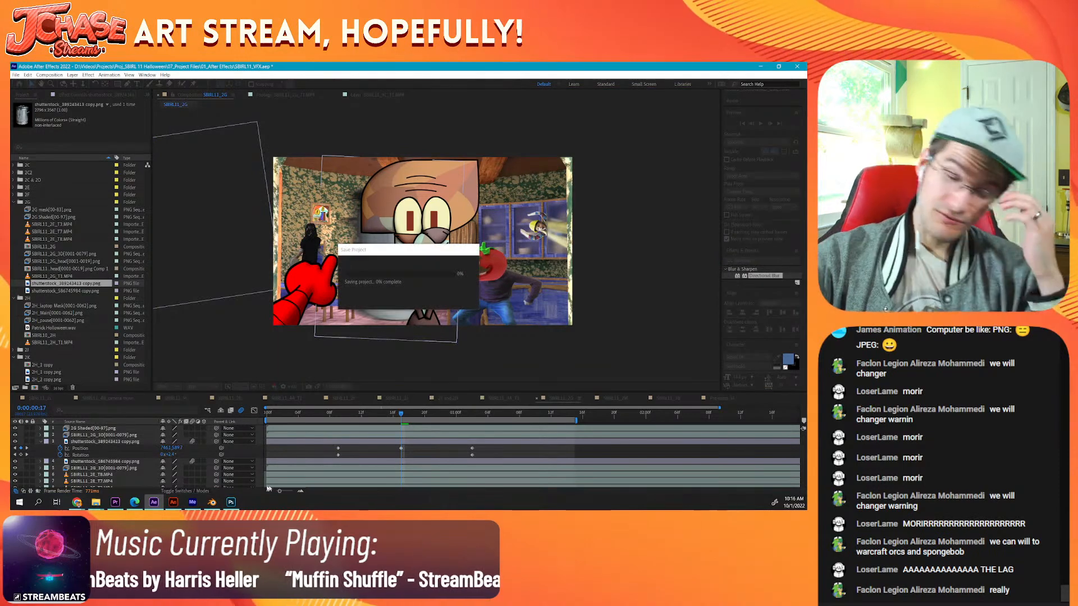
{"action": "left_click", "coordinate": [41, 442]}
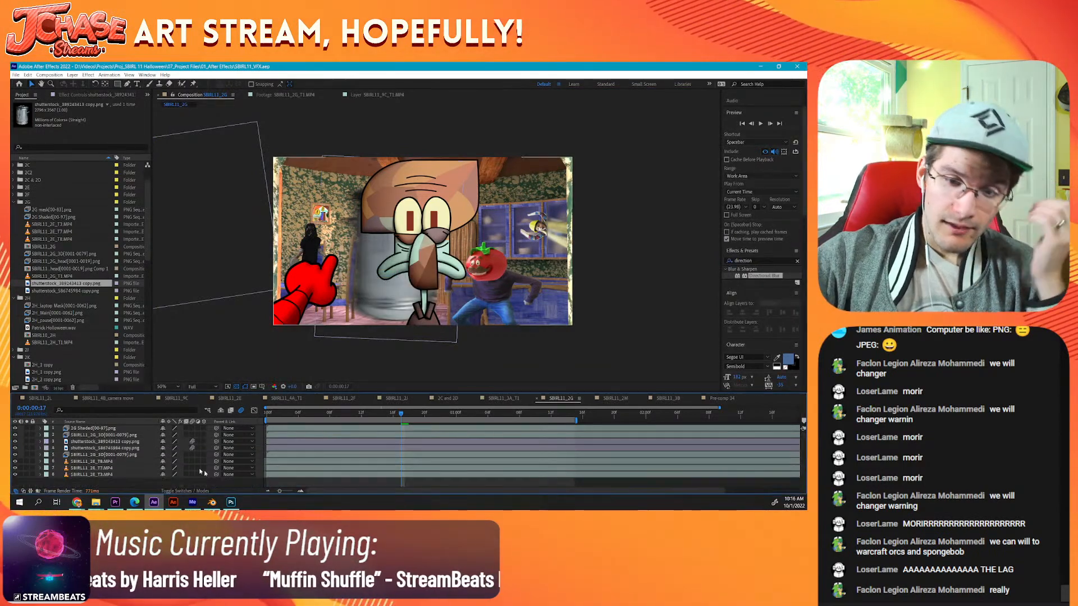
{"action": "left_click", "coordinate": [445, 416]}
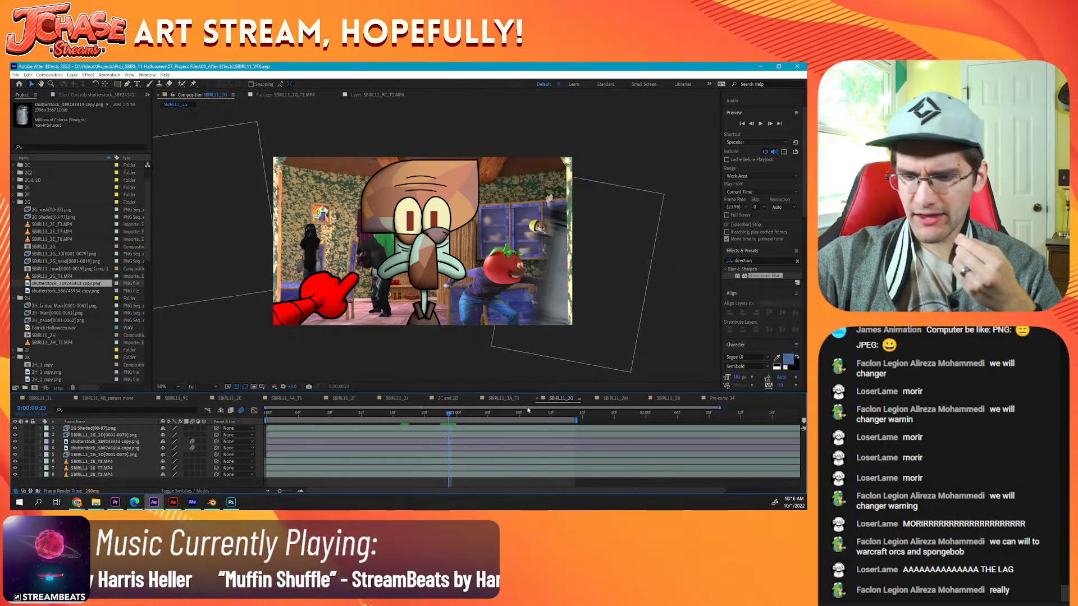
Step: In the 2C and 2D composition, go to 0:00:01:04 and open the nested Pre-comp 33 to reach its lower layers
{"action": "left_click", "coordinate": [447, 398]}
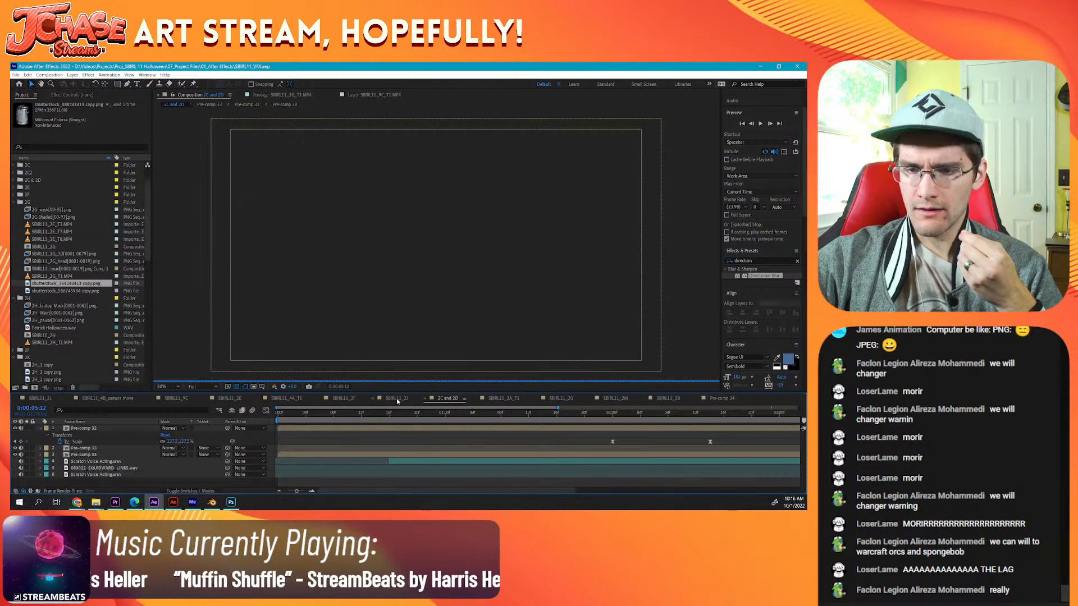
{"action": "left_click", "coordinate": [474, 418]}
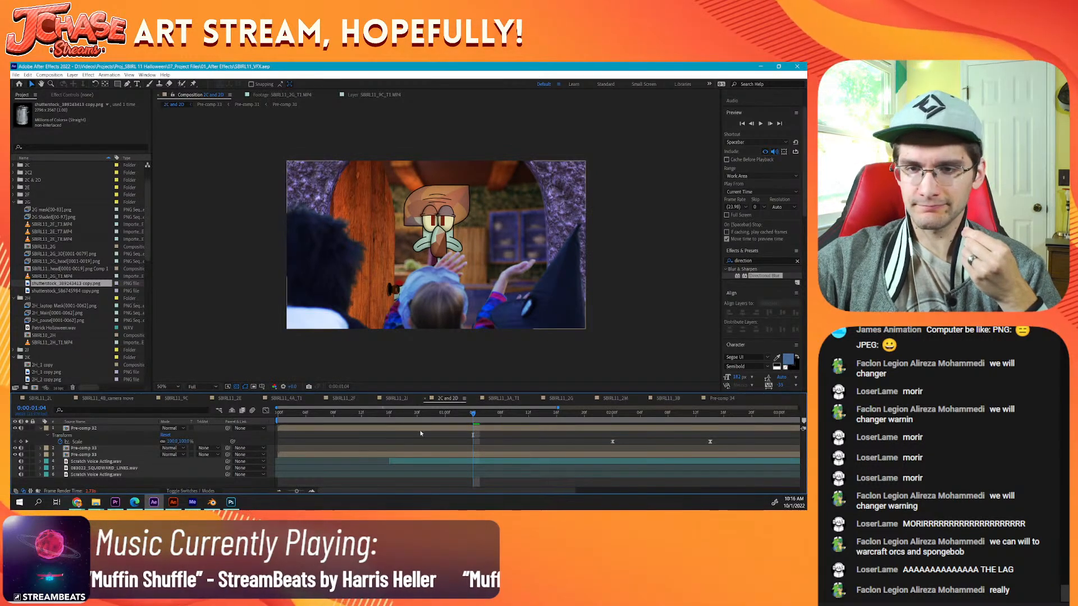
{"action": "double_click", "coordinate": [112, 454]}
{"action": "scroll", "coordinate": [117, 466], "scroll_direction": "down", "scroll_amount": 6}
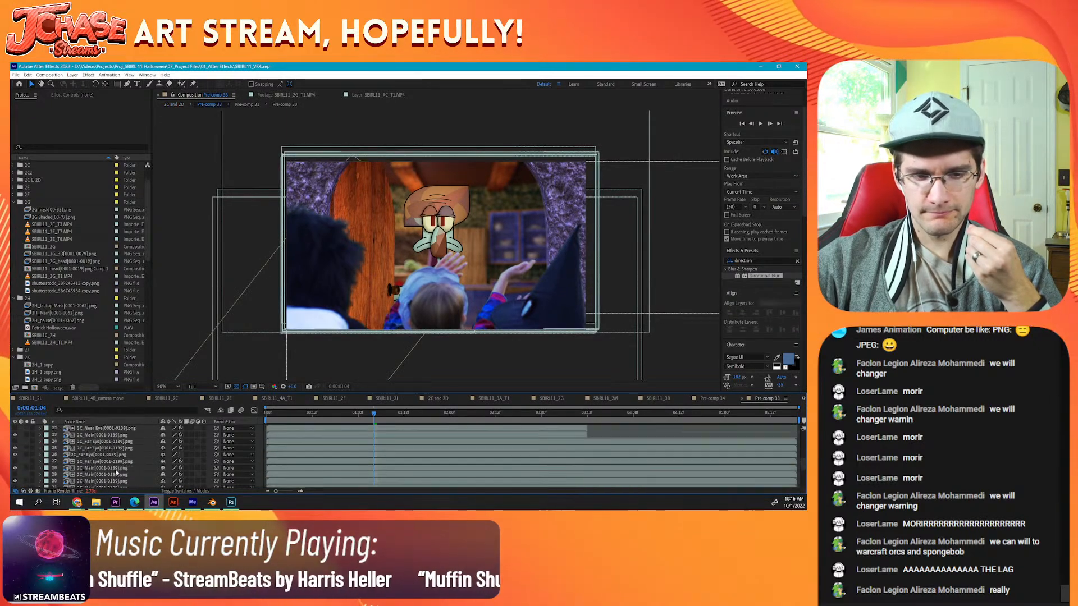
Step: Check Pre-comp 31 and SBIRL11_4A.mp4 by soloing each briefly, and copy SBIRL11_4A.mp4 with the video layer below it
{"action": "left_click", "coordinate": [113, 452]}
{"action": "left_click", "coordinate": [113, 458]}
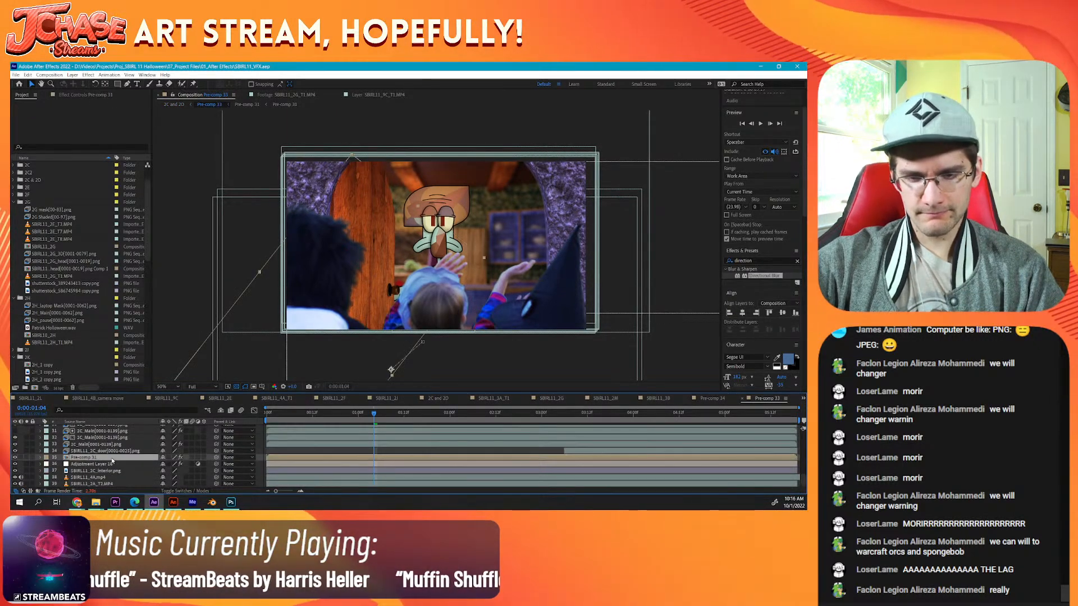
{"action": "left_click", "coordinate": [26, 458]}
{"action": "left_click", "coordinate": [25, 459]}
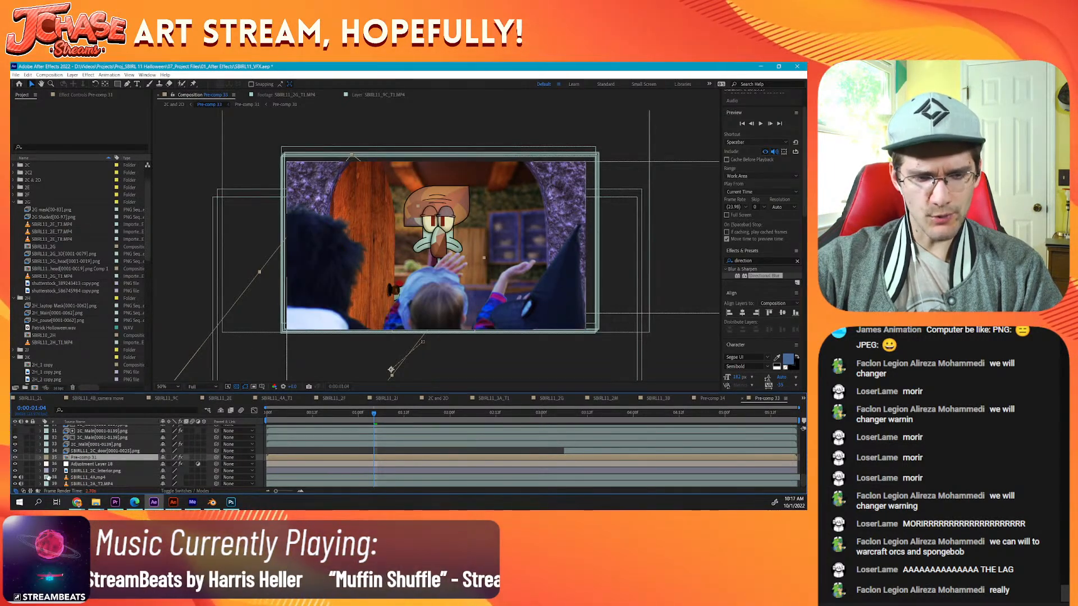
{"action": "left_click", "coordinate": [27, 478]}
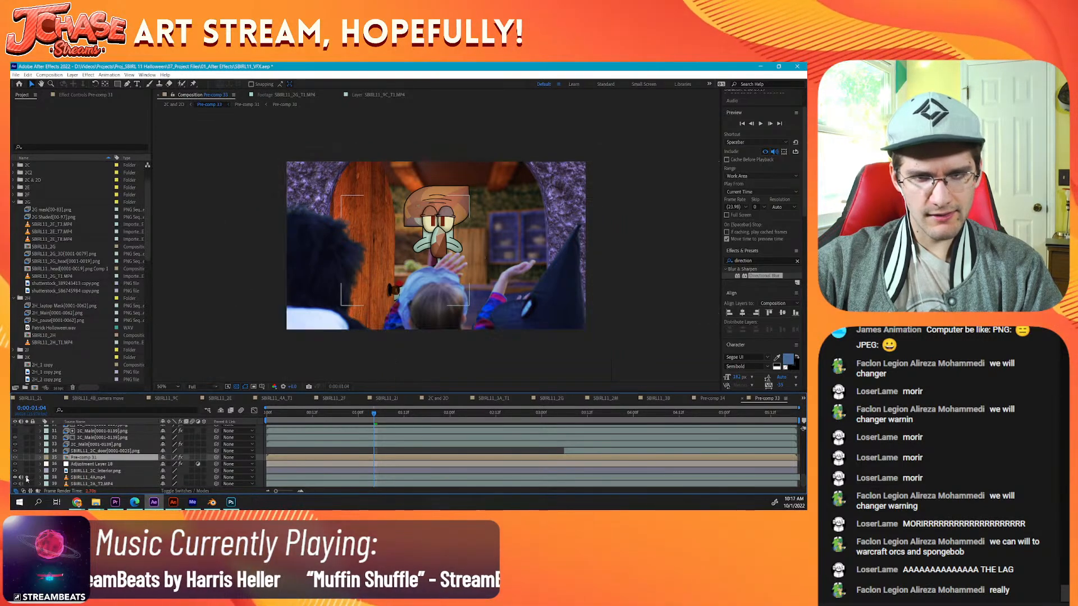
{"action": "left_click", "coordinate": [26, 478]}
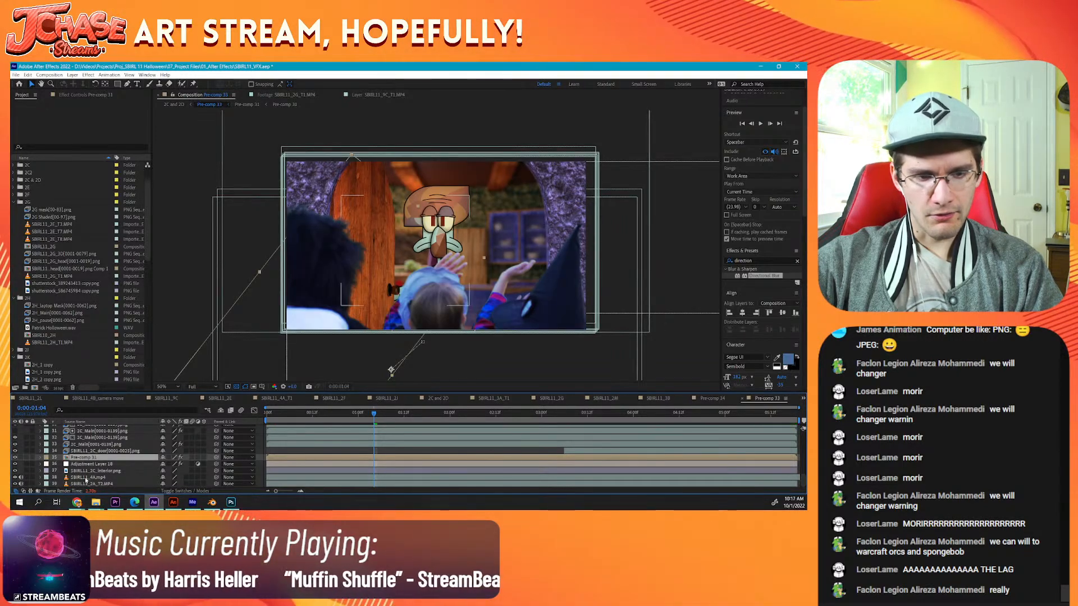
{"action": "left_click", "coordinate": [87, 478]}
{"action": "left_click", "coordinate": [90, 484], "text": "shift"}
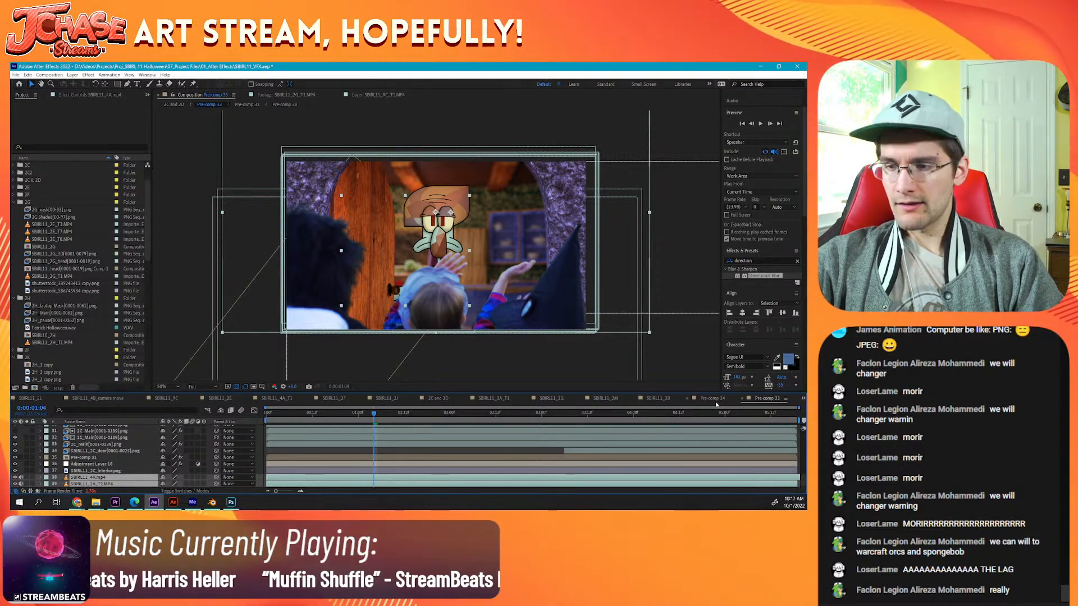
Step: Paste the two copied video layers into SBIRL11_2G above its uppermost MP4 layer, and return to the composition's first frame
{"action": "left_click", "coordinate": [653, 400]}
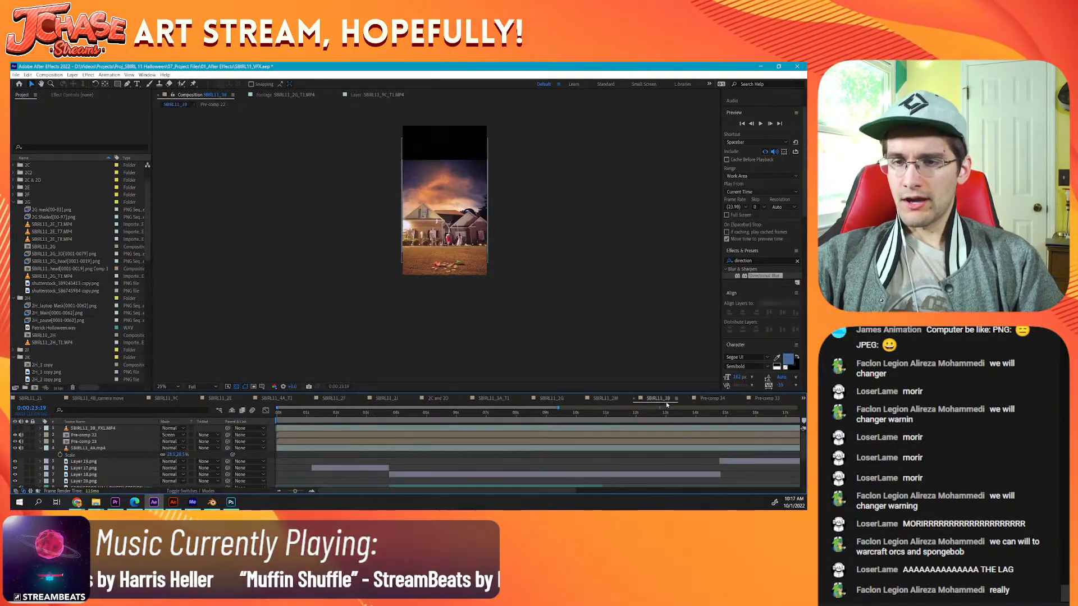
{"action": "left_click", "coordinate": [609, 399]}
{"action": "left_click", "coordinate": [550, 399]}
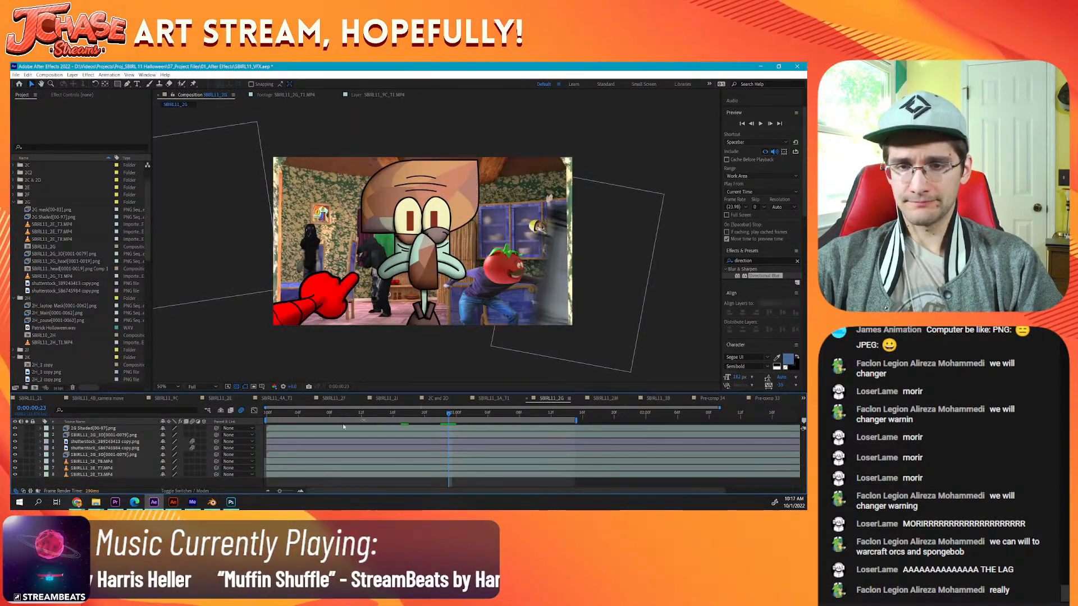
{"action": "left_click", "coordinate": [90, 461]}
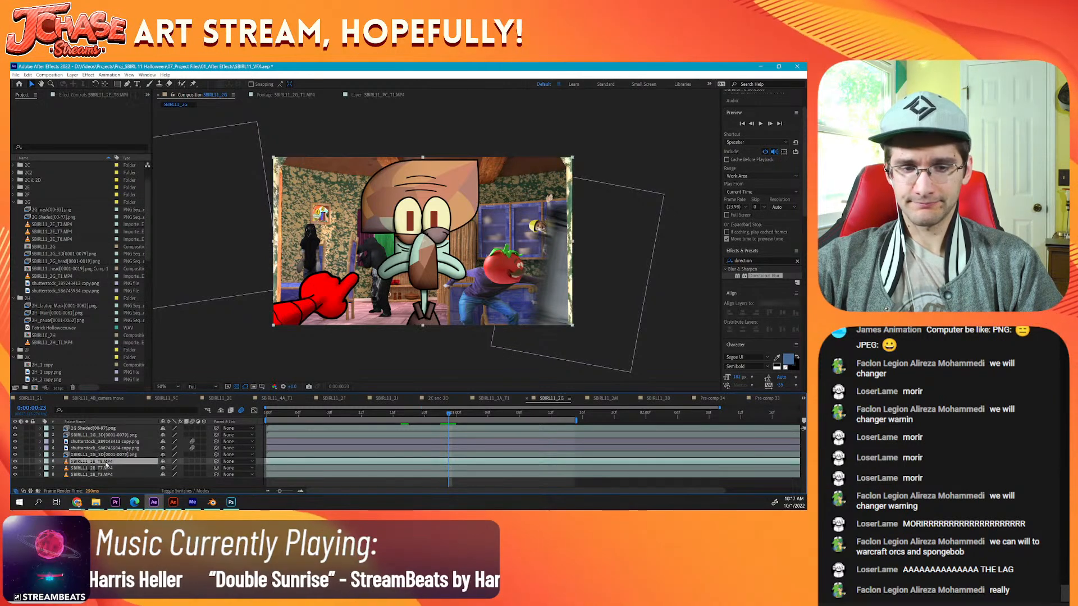
{"action": "left_click", "coordinate": [15, 462]}
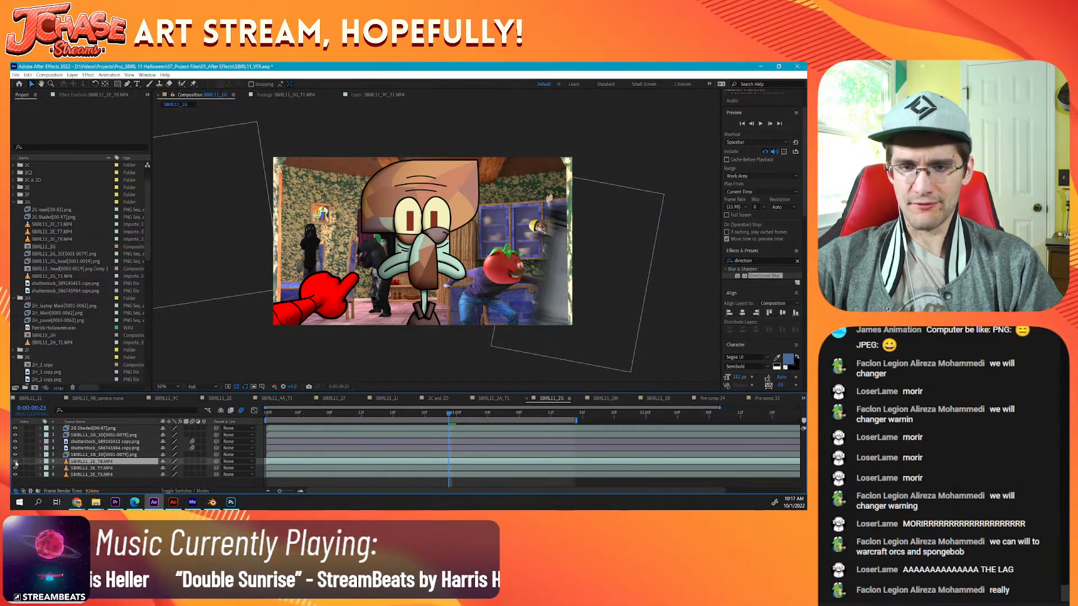
{"action": "key", "text": "ctrl+v"}
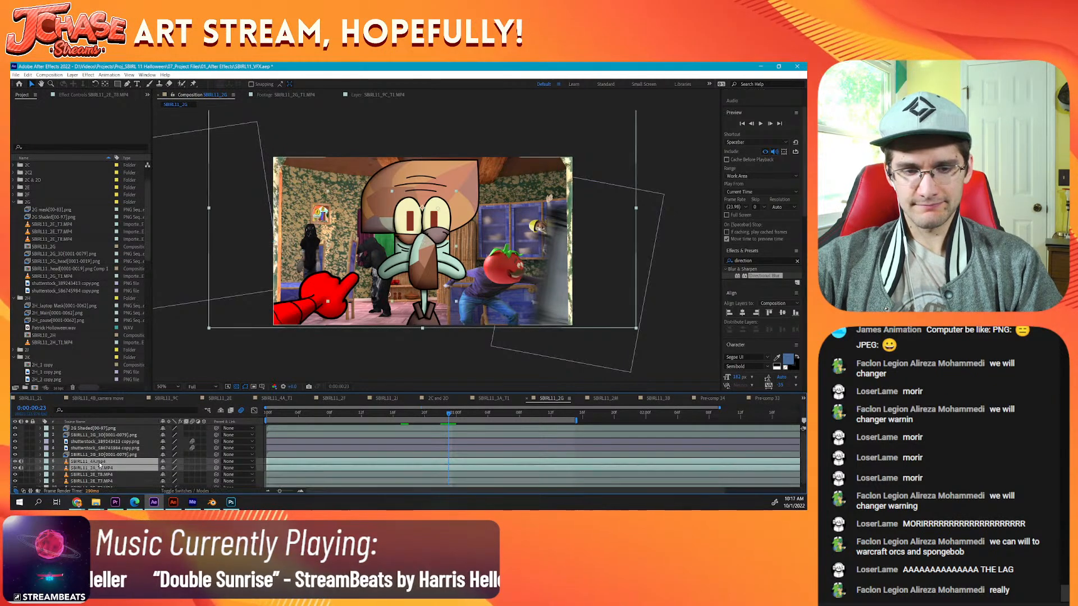
{"action": "left_click", "coordinate": [267, 413]}
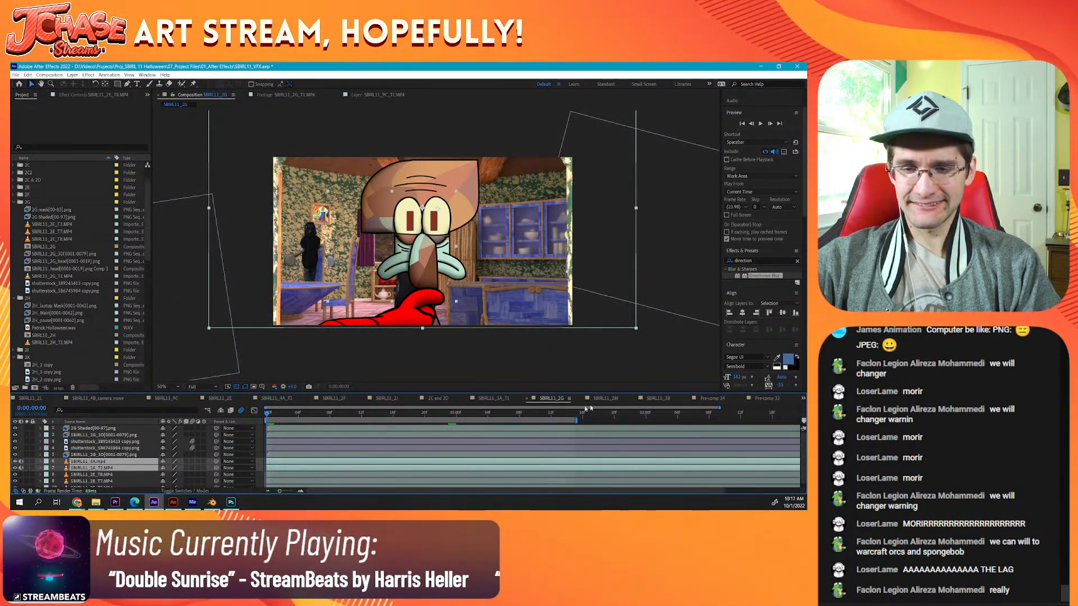
Step: Examine the effects on Pre-comp 33's interior image, Adjustment Layer 18, Pre-comp 31 and door layers
{"action": "left_click", "coordinate": [747, 400]}
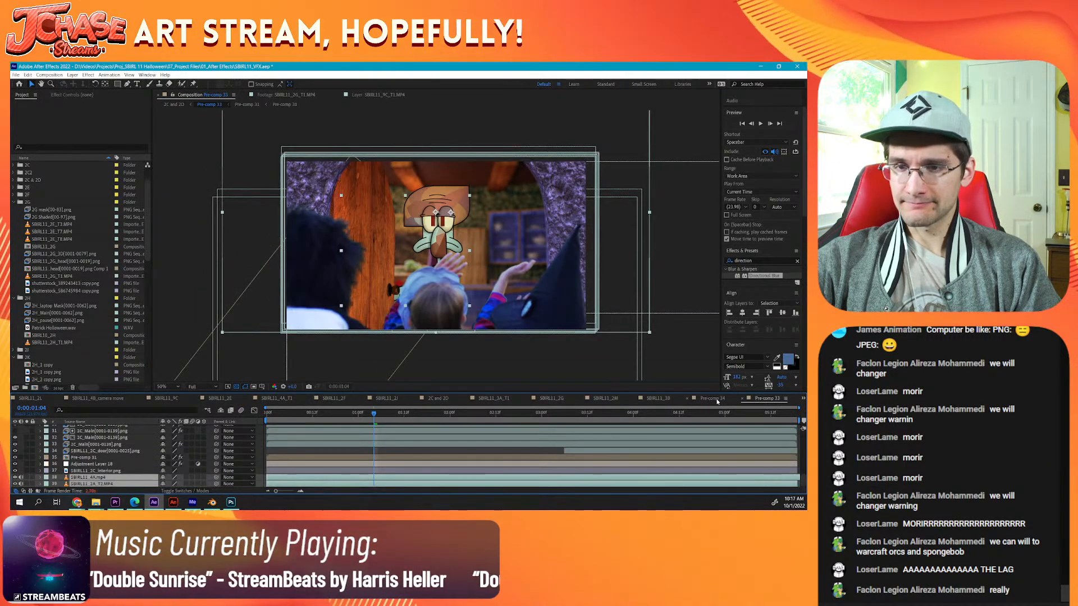
{"action": "left_click", "coordinate": [101, 471]}
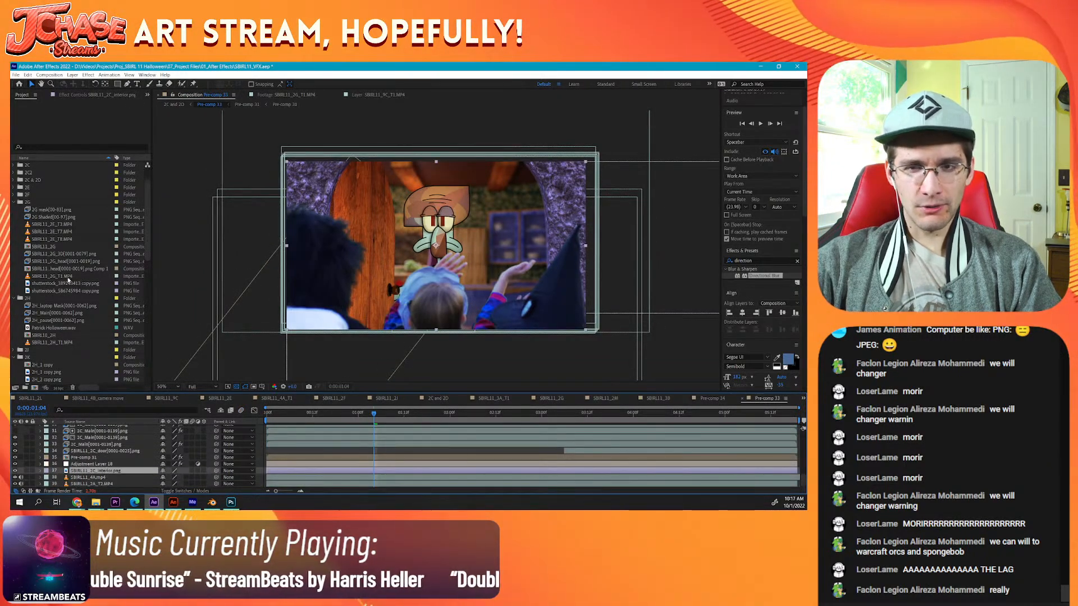
{"action": "left_click", "coordinate": [72, 95]}
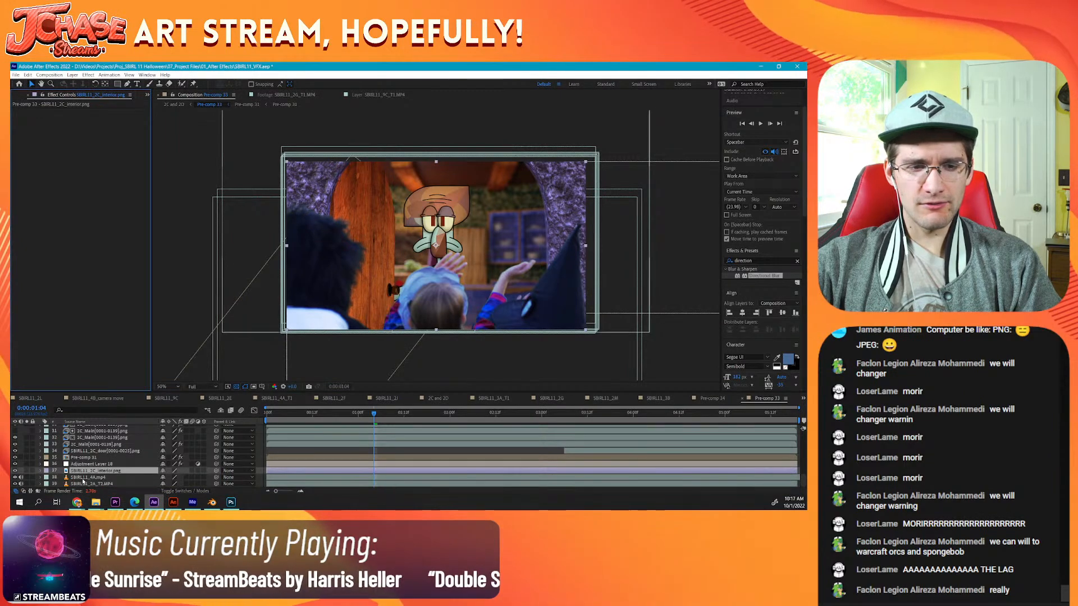
{"action": "left_click", "coordinate": [99, 465]}
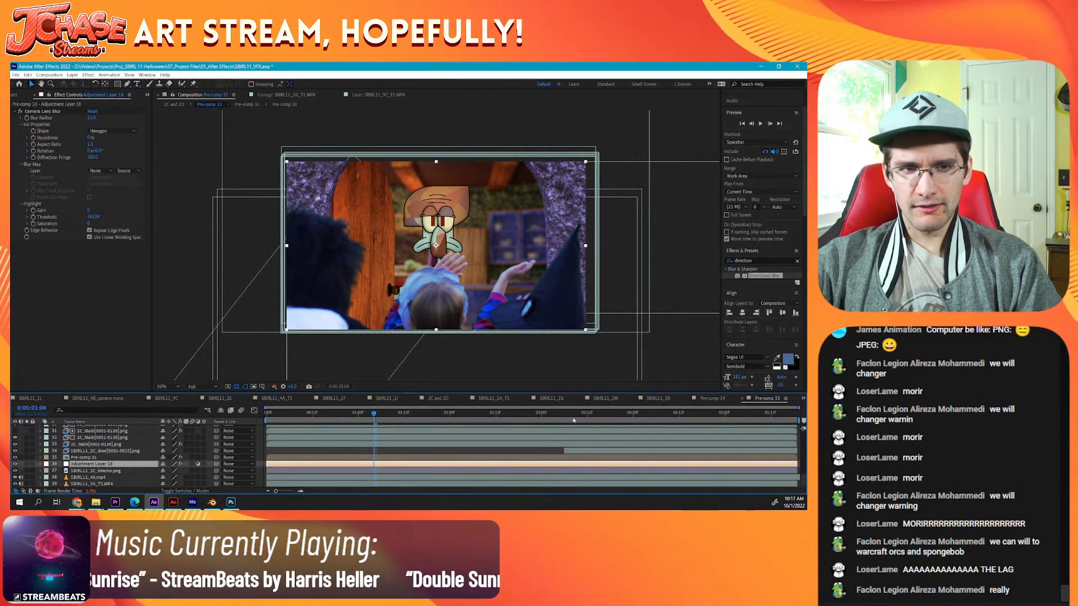
{"action": "left_click", "coordinate": [94, 458]}
{"action": "left_click", "coordinate": [93, 451]}
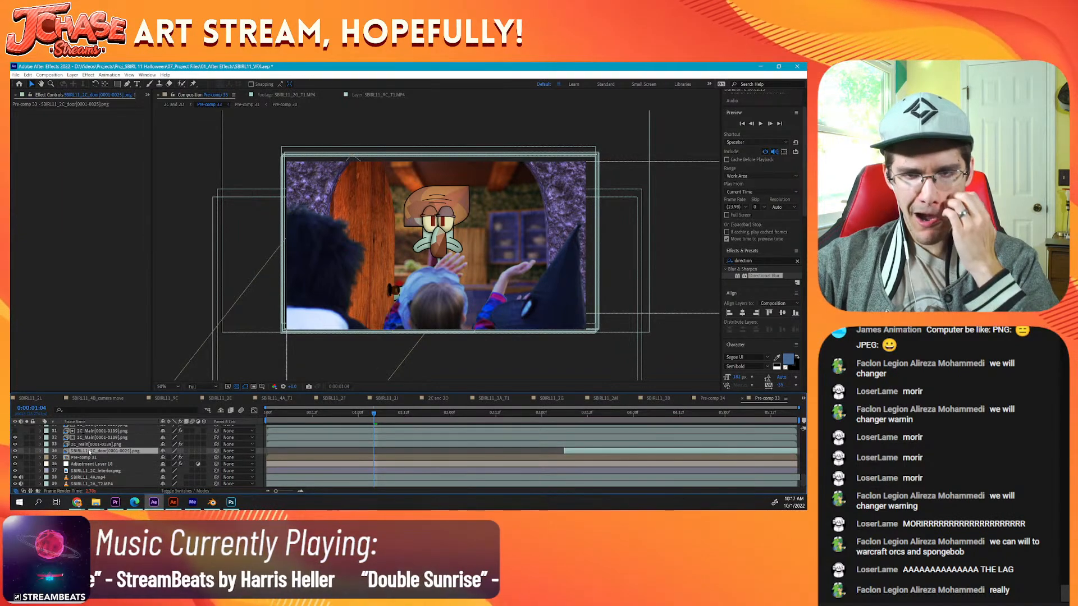
{"action": "left_click", "coordinate": [90, 464]}
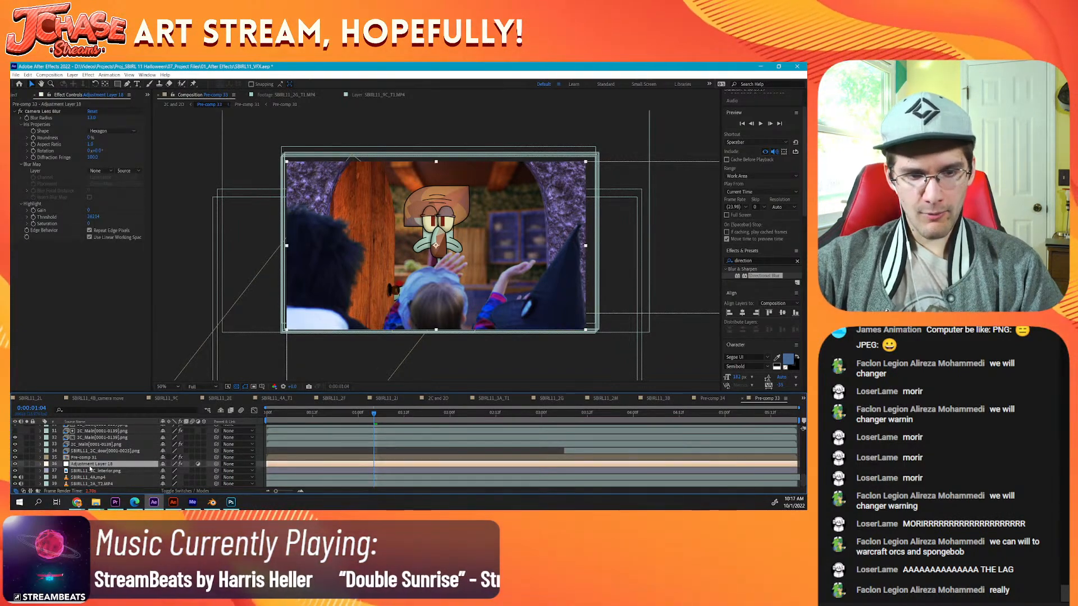
Step: Select and copy Adjustment Layers 4, 3 and 2 near the start of Pre-comp 33's layer stack
{"action": "scroll", "coordinate": [90, 471], "scroll_direction": "up", "scroll_amount": 4}
{"action": "scroll", "coordinate": [90, 471], "scroll_direction": "up", "scroll_amount": 6}
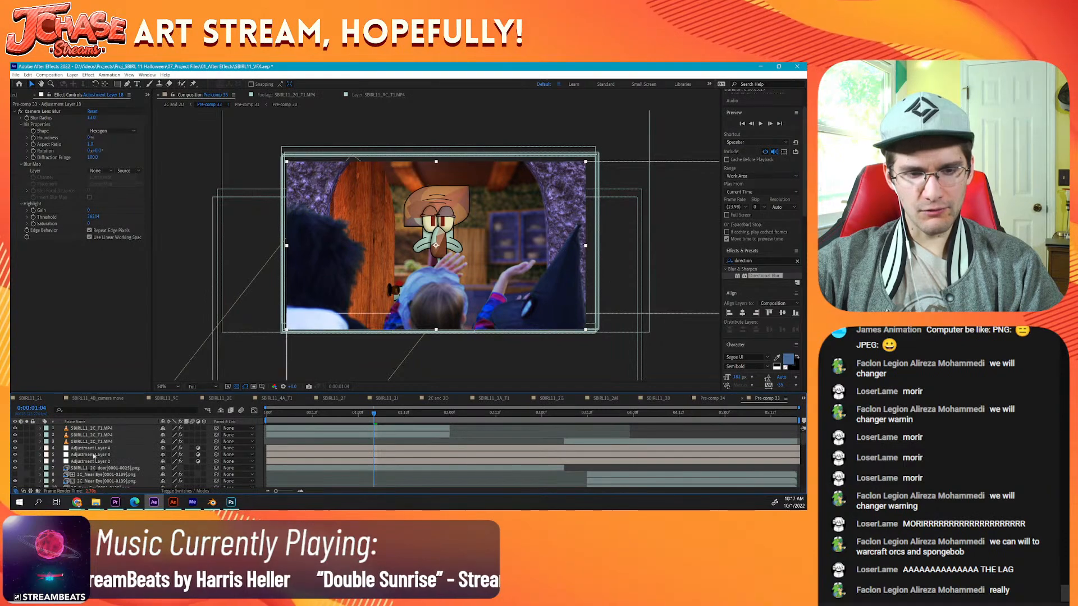
{"action": "left_click", "coordinate": [90, 448]}
{"action": "left_click", "coordinate": [90, 461], "text": "shift"}
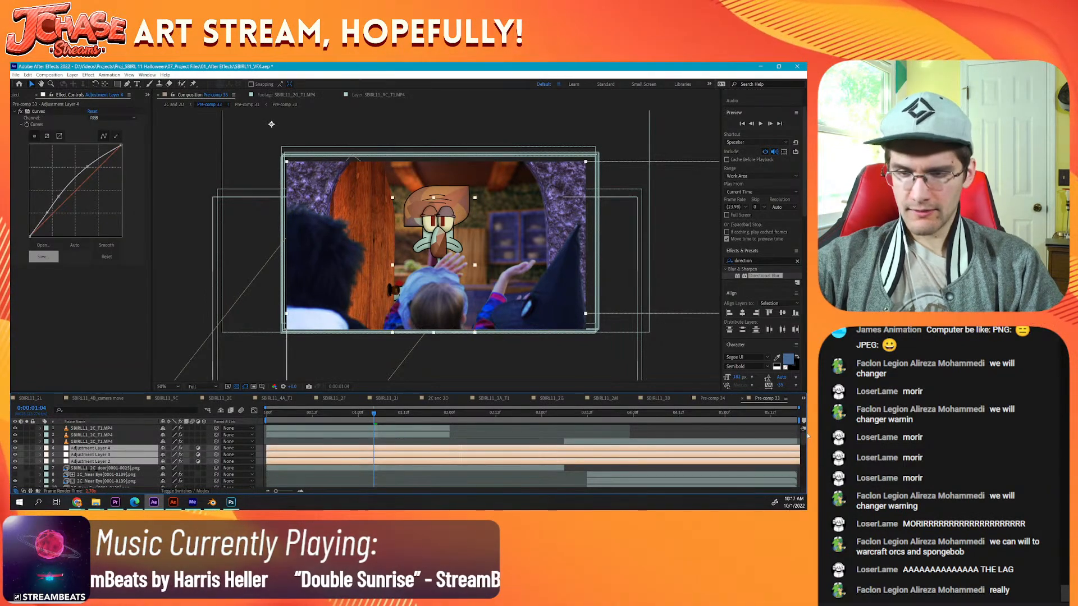
{"action": "left_click", "coordinate": [803, 398]}
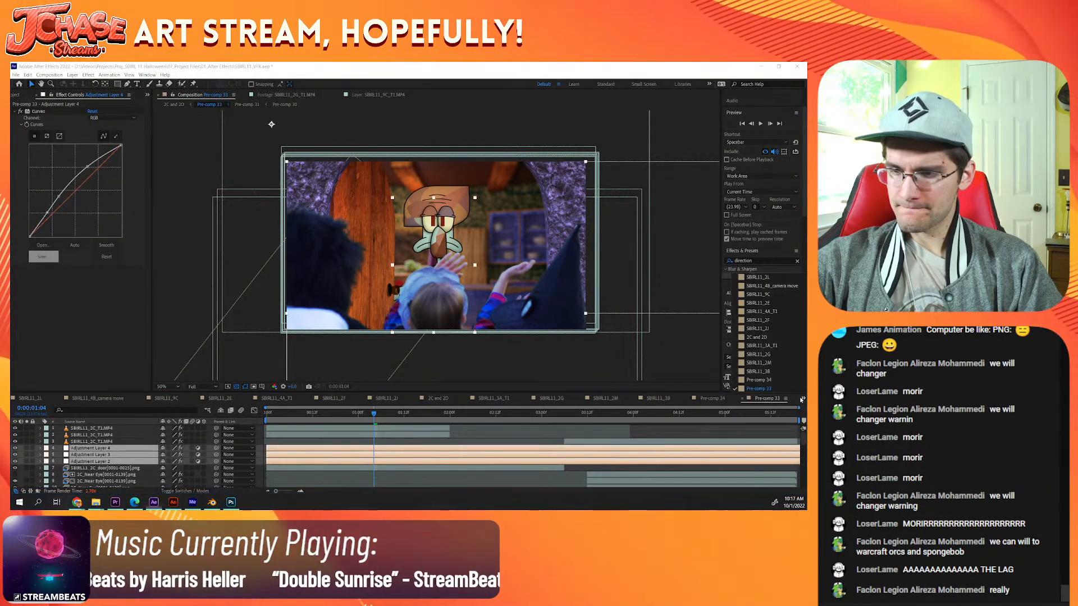
Step: Paste the three adjustment layers into SBIRL11_2G directly above the lower SBIRL11_2G_3D image sequence, after checking that sequence's visibility
{"action": "left_click", "coordinate": [544, 397]}
{"action": "left_click", "coordinate": [544, 397]}
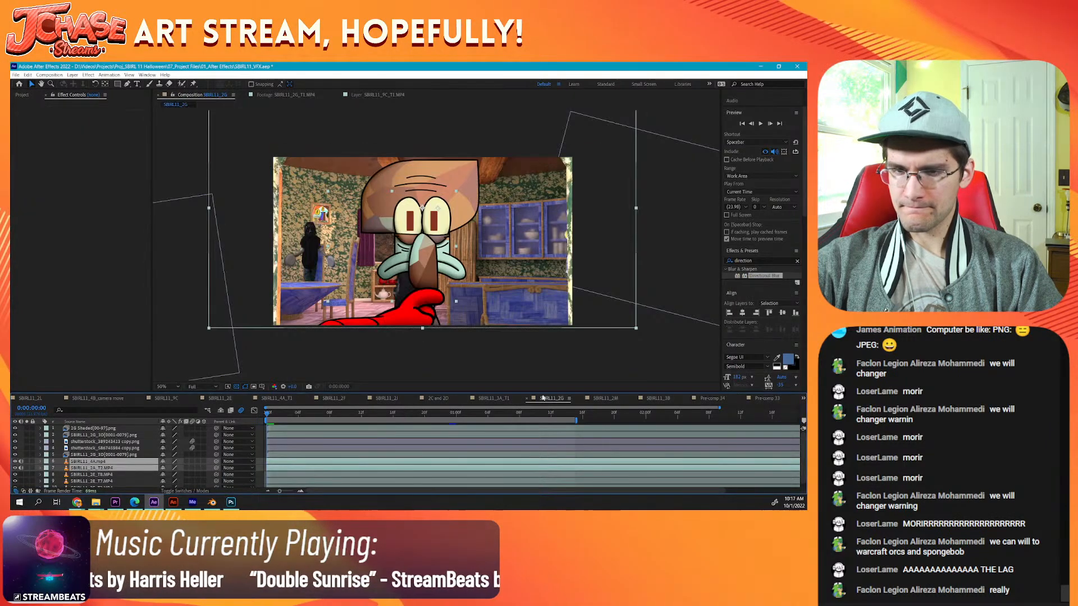
{"action": "left_click", "coordinate": [107, 455]}
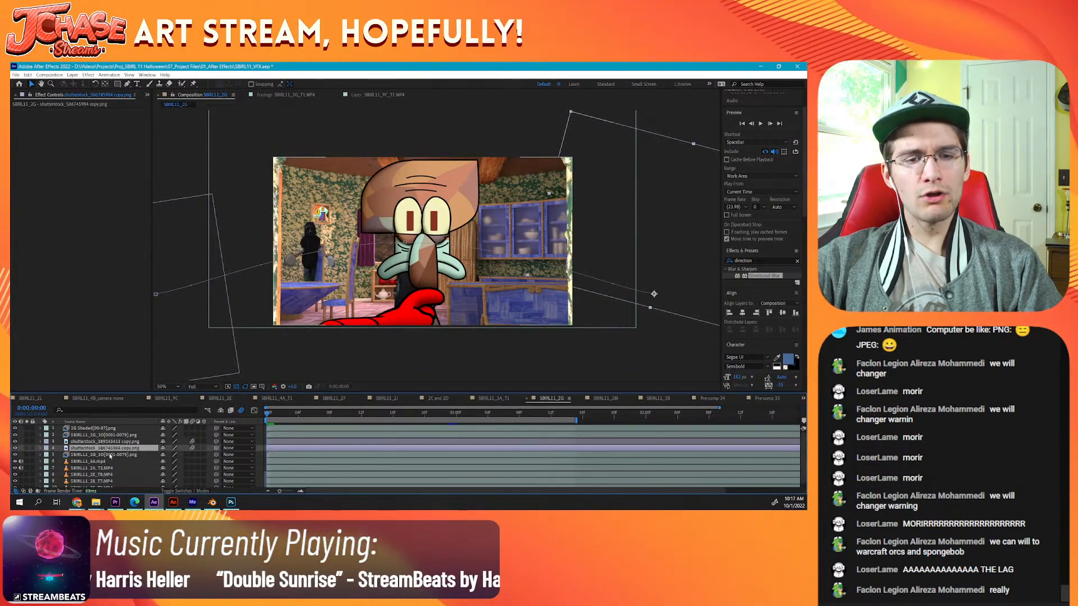
{"action": "left_click", "coordinate": [13, 454]}
{"action": "left_click", "coordinate": [15, 455]}
{"action": "left_click", "coordinate": [15, 454]}
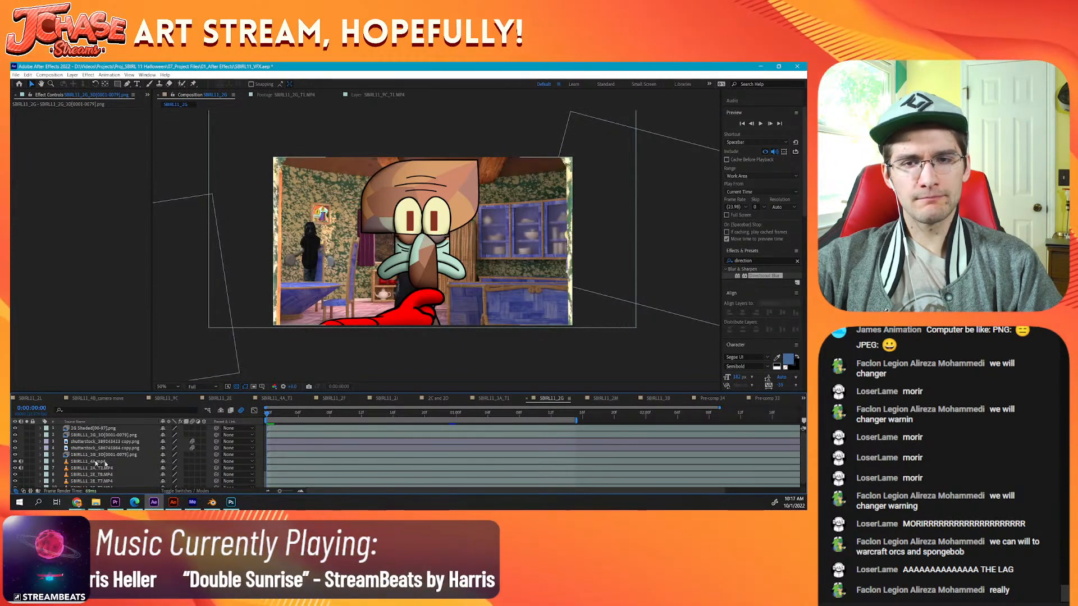
{"action": "left_click", "coordinate": [112, 455]}
{"action": "key", "text": "ctrl+v"}
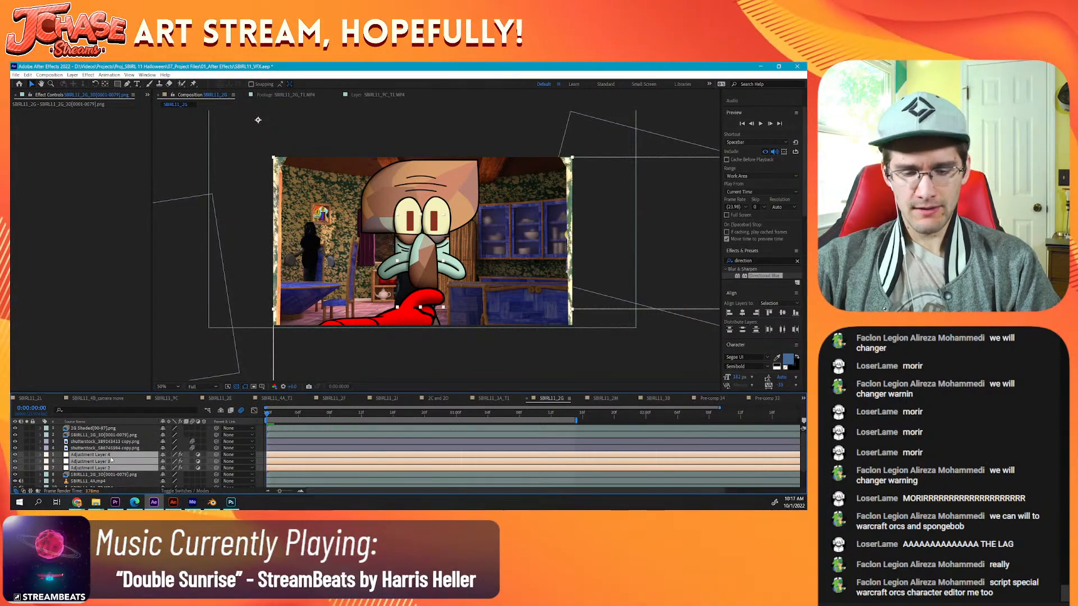
Step: Show the pasted adjustment layers' Opacity and lower it together on Adjustment Layer 4 and Adjustment Layer 3
{"action": "key", "text": "t"}
{"action": "scroll", "coordinate": [172, 465], "scroll_direction": "down", "scroll_amount": 2}
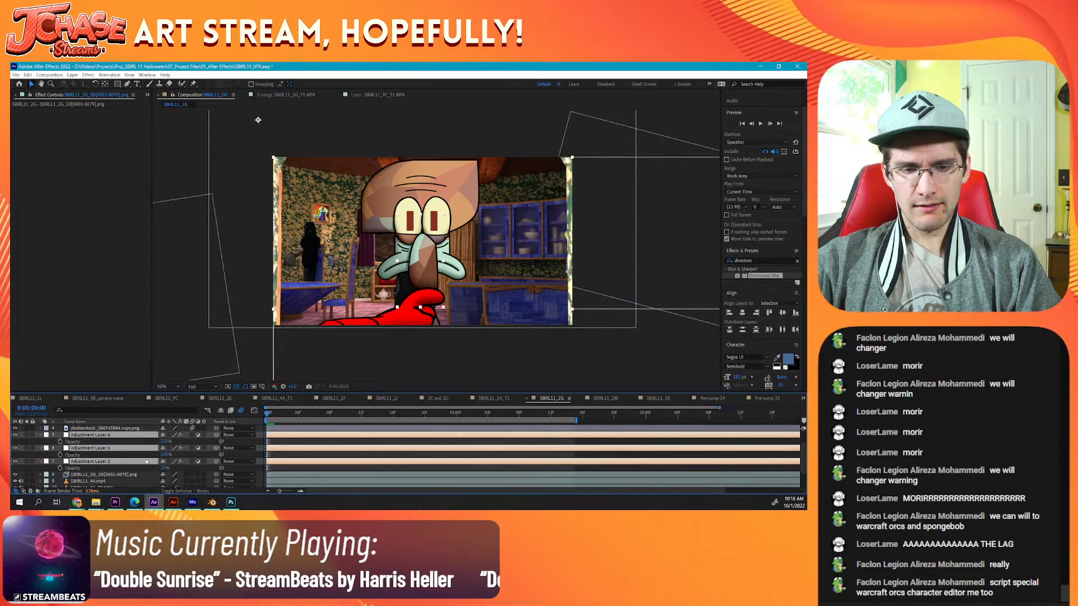
{"action": "left_click", "coordinate": [260, 460]}
{"action": "left_click", "coordinate": [132, 449]}
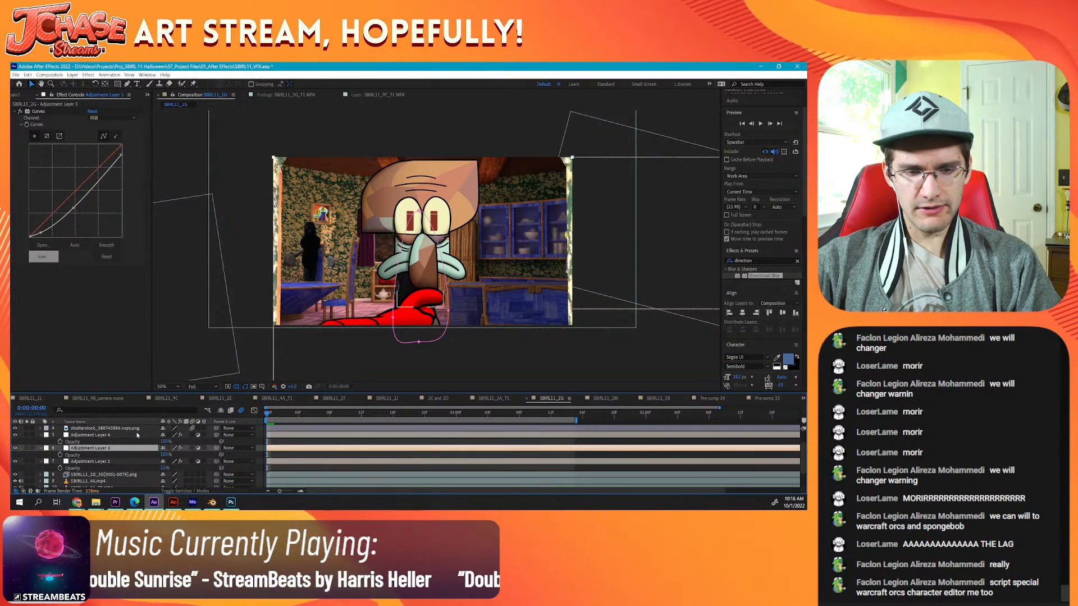
{"action": "left_click", "coordinate": [134, 436], "text": "shift"}
{"action": "left_click_drag", "start_coordinate": [165, 442], "coordinate": [148, 442]}
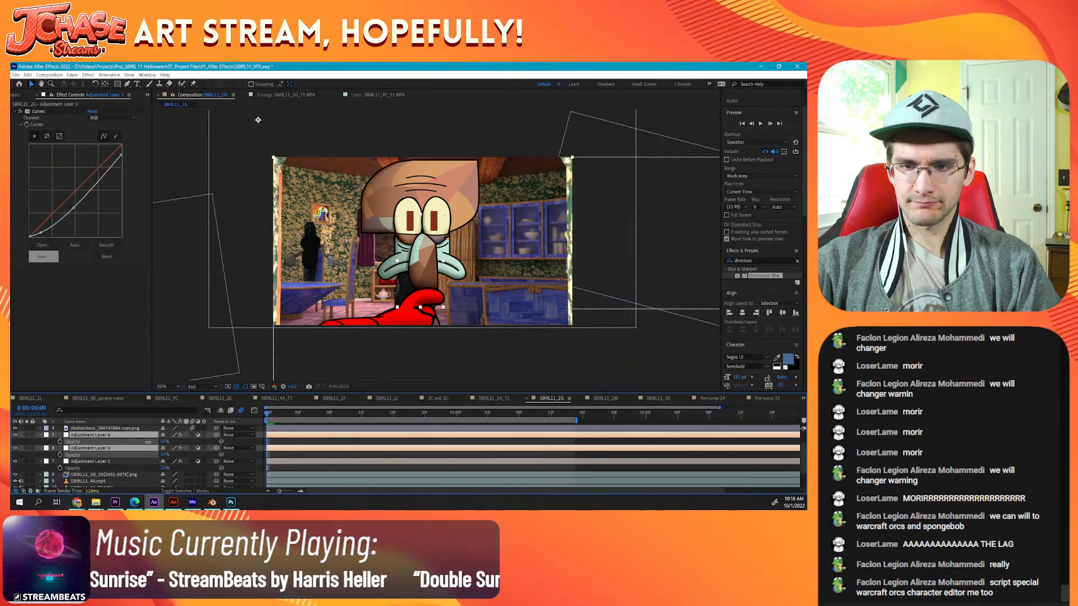
{"action": "left_click_drag", "start_coordinate": [149, 442], "coordinate": [150, 443]}
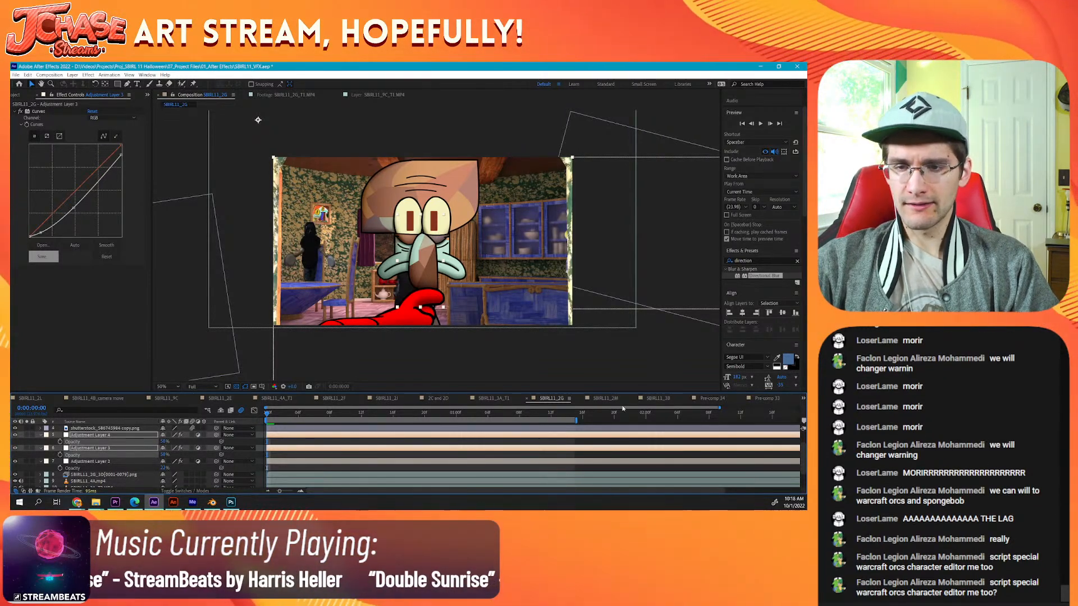
Step: Check the softened grading on frames from 0:00:01:05 to 0:00:01:17, and save the project
{"action": "left_click", "coordinate": [495, 415]}
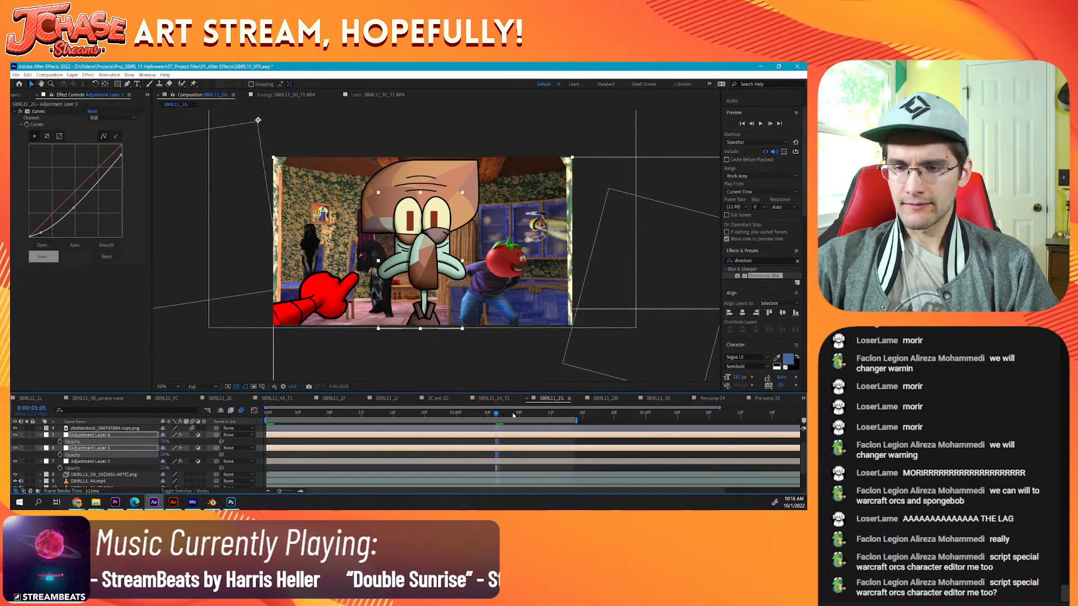
{"action": "left_click", "coordinate": [539, 414]}
{"action": "left_click", "coordinate": [552, 414]}
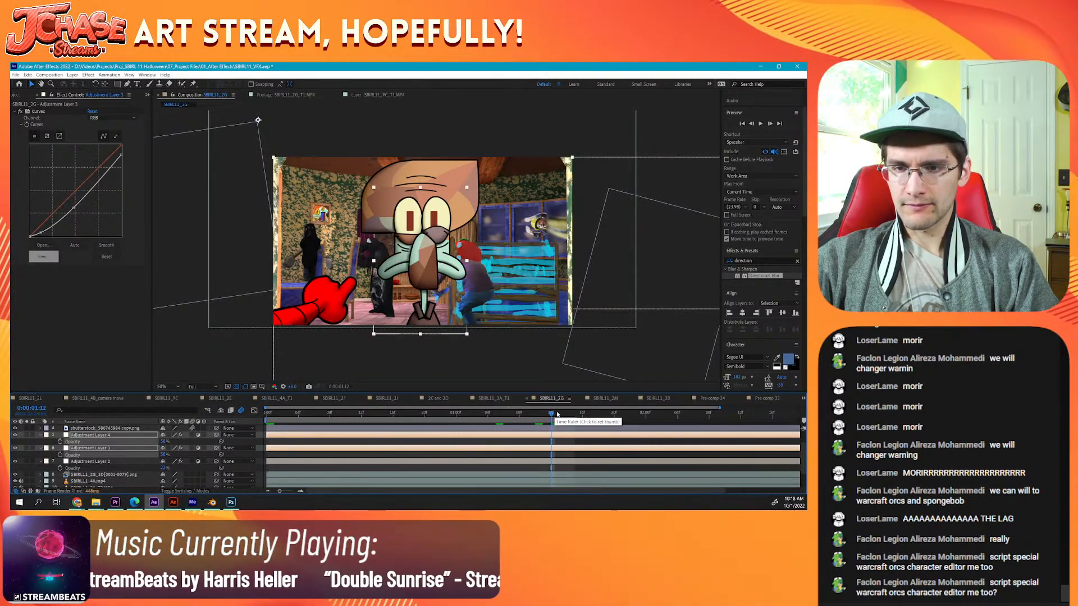
{"action": "left_click", "coordinate": [561, 414]}
{"action": "left_click", "coordinate": [592, 414]}
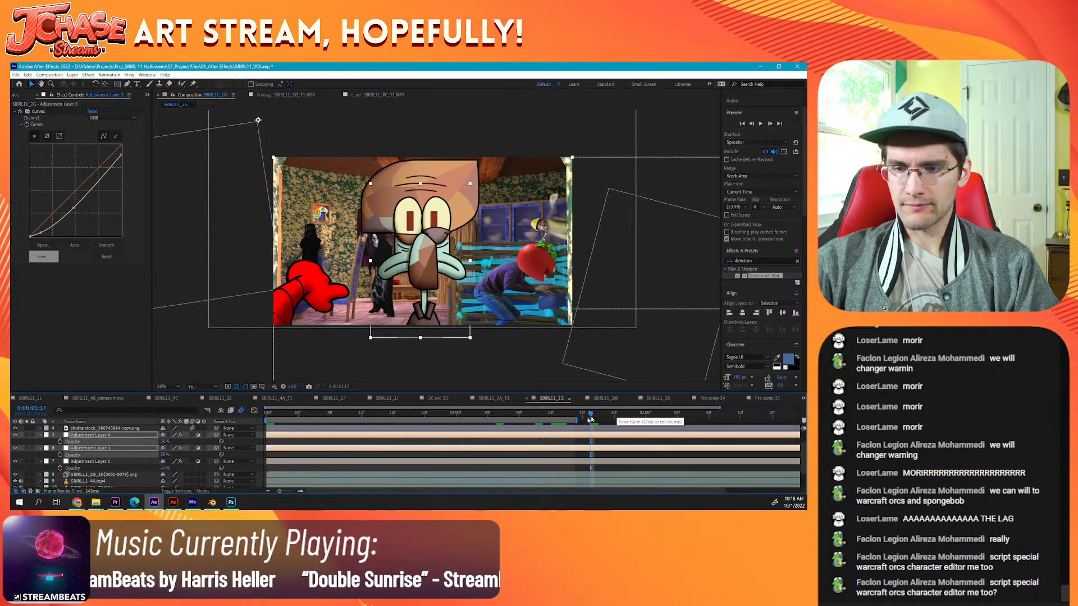
{"action": "key", "text": "ctrl+s"}
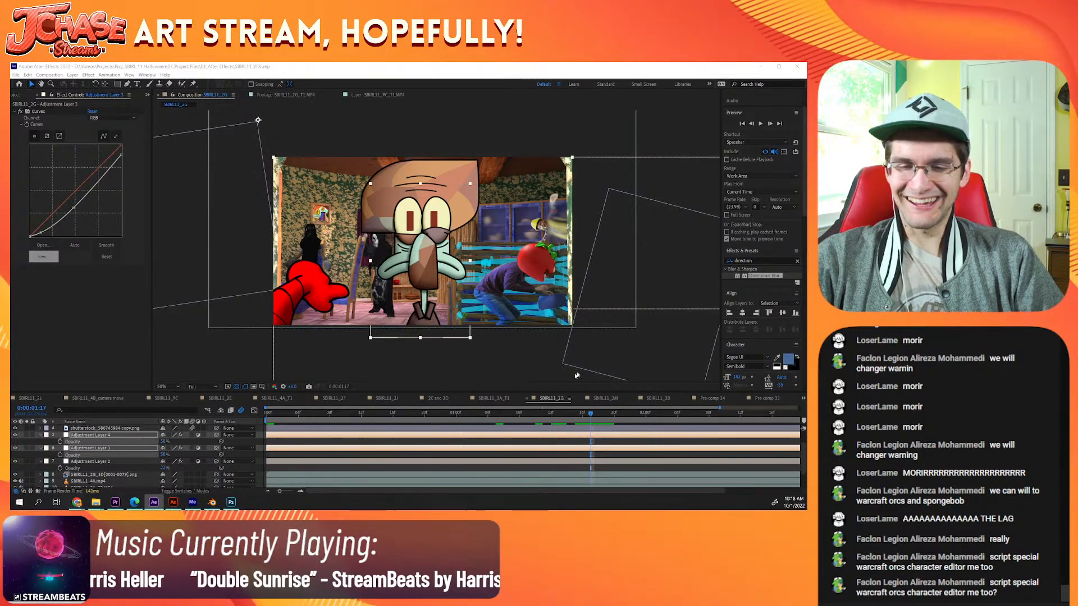
Step: Check the graded shot at frames 0:00:01:10 and 0:00:00:20, and collapse the Opacity properties of the pasted adjustment layers
{"action": "left_click", "coordinate": [534, 413]}
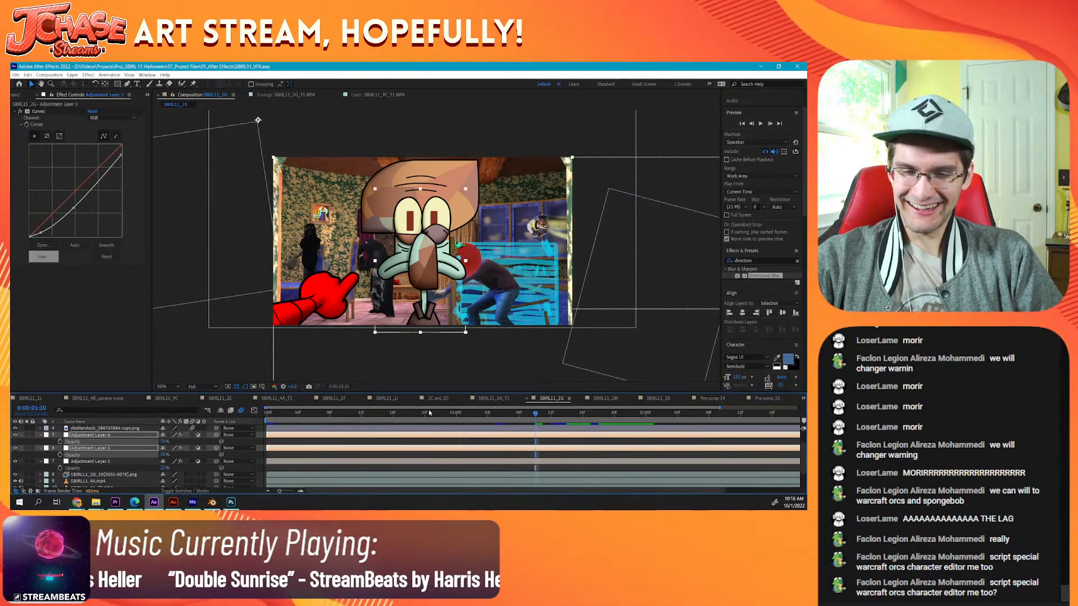
{"action": "left_click", "coordinate": [429, 414]}
{"action": "left_click", "coordinate": [17, 97]}
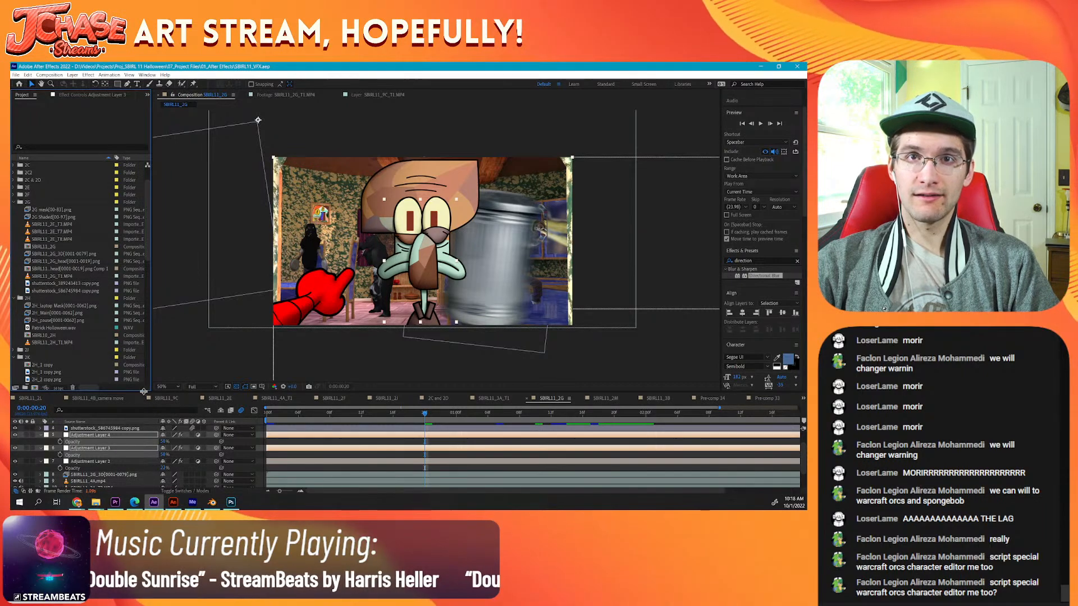
{"action": "left_click", "coordinate": [41, 449]}
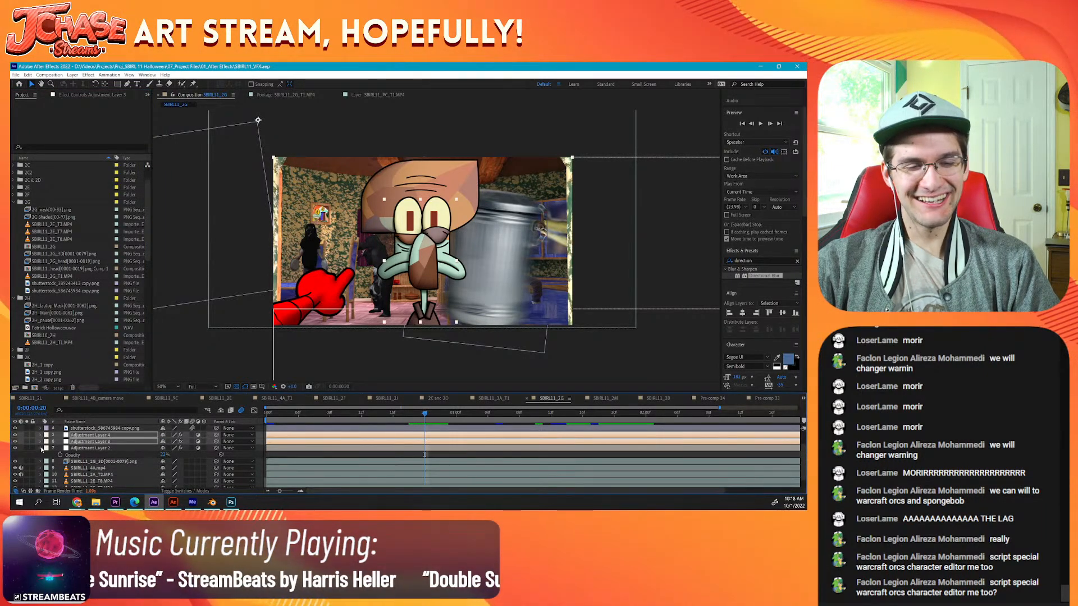
{"action": "left_click", "coordinate": [41, 448]}
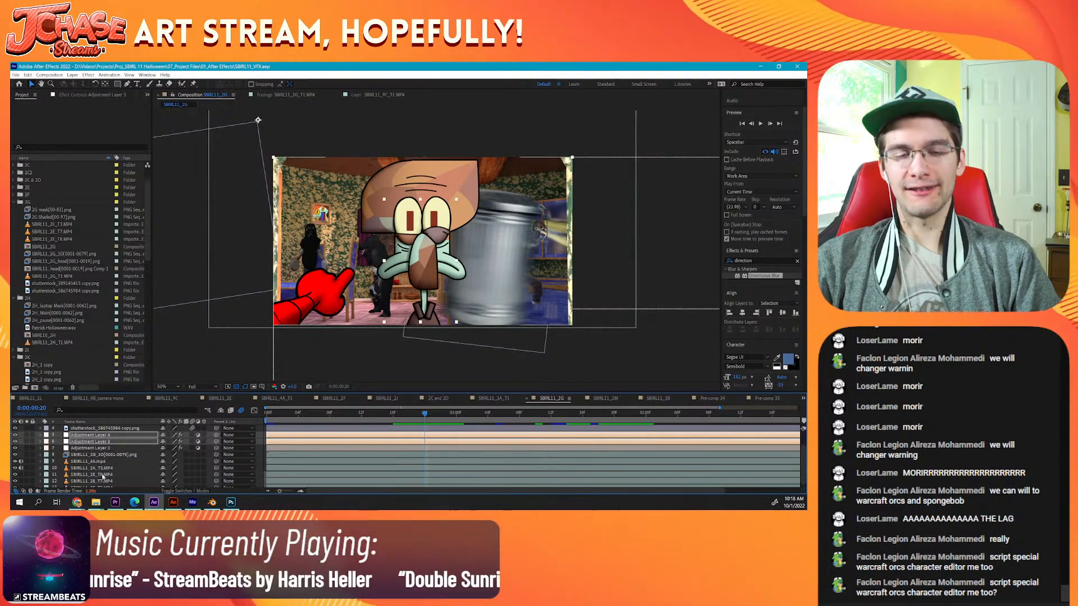
Step: Find Adjustment Layer 18 low in Pre-comp 33's layer stack, check its effect by toggling its visibility, and copy it
{"action": "left_click", "coordinate": [495, 399]}
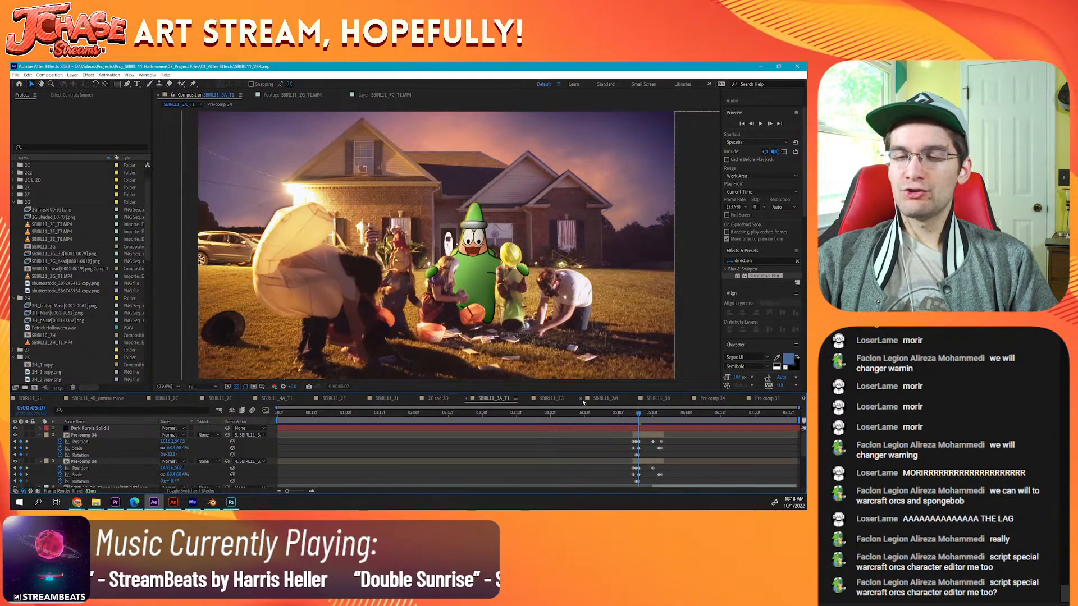
{"action": "left_click", "coordinate": [556, 399]}
{"action": "left_click", "coordinate": [605, 399]}
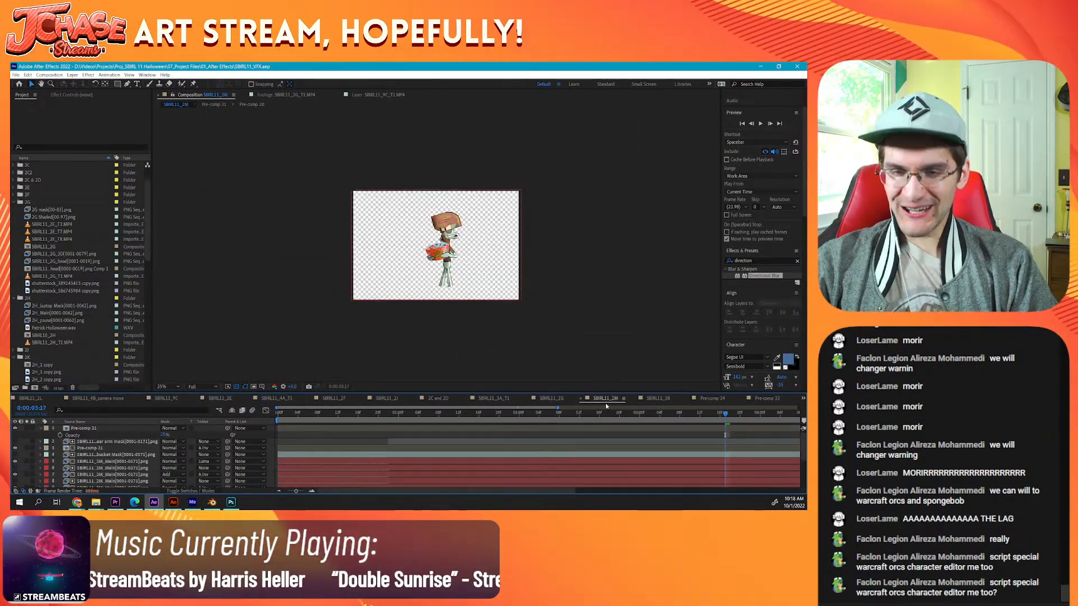
{"action": "left_click", "coordinate": [657, 398]}
{"action": "left_click", "coordinate": [712, 399]}
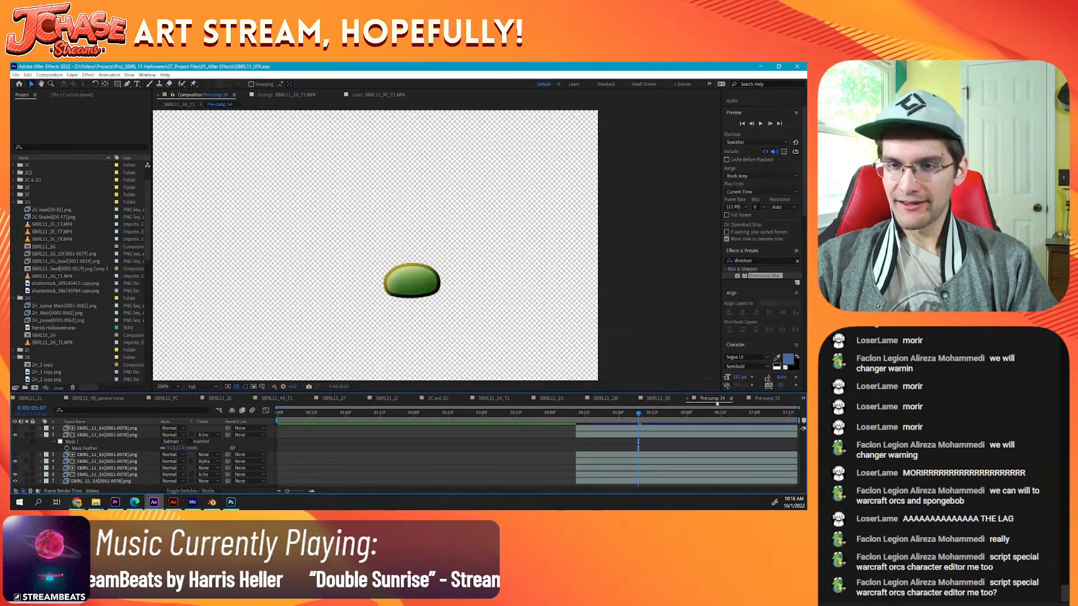
{"action": "left_click", "coordinate": [765, 399]}
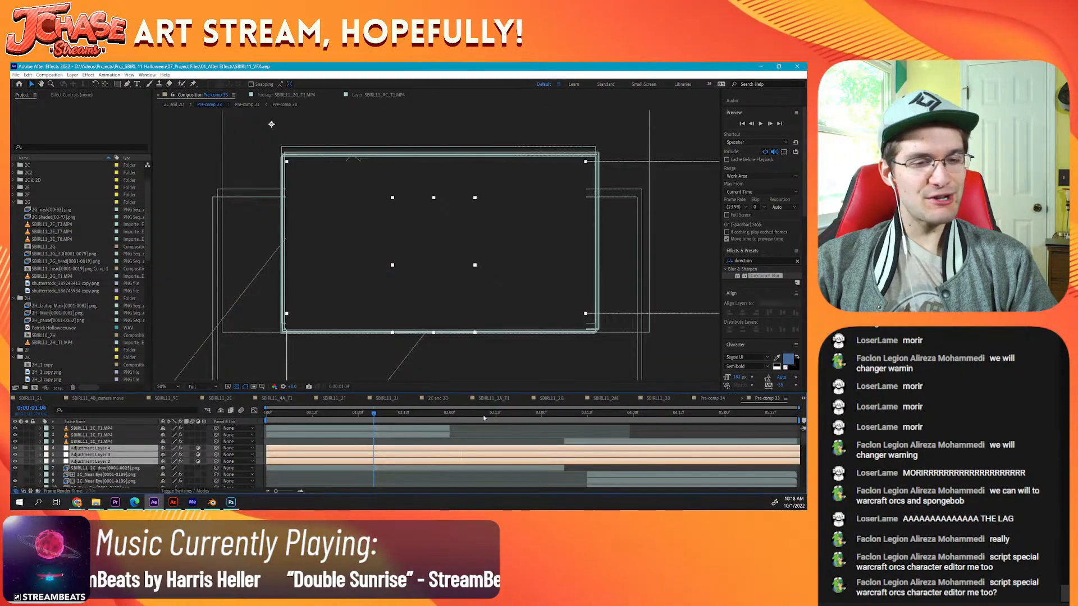
{"action": "scroll", "coordinate": [134, 445], "scroll_direction": "down", "scroll_amount": 6}
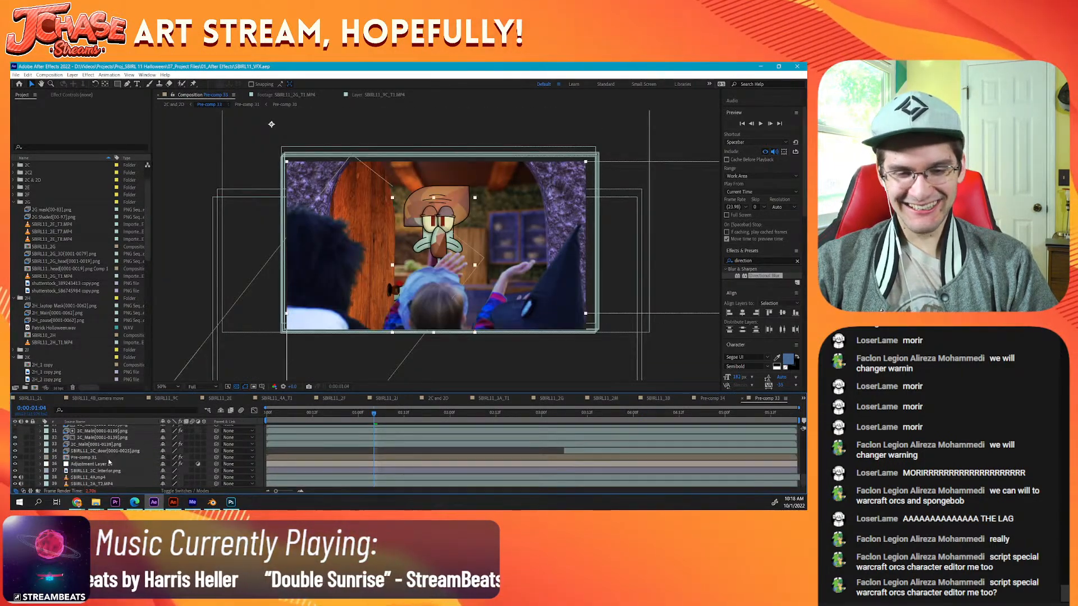
{"action": "left_click", "coordinate": [84, 464]}
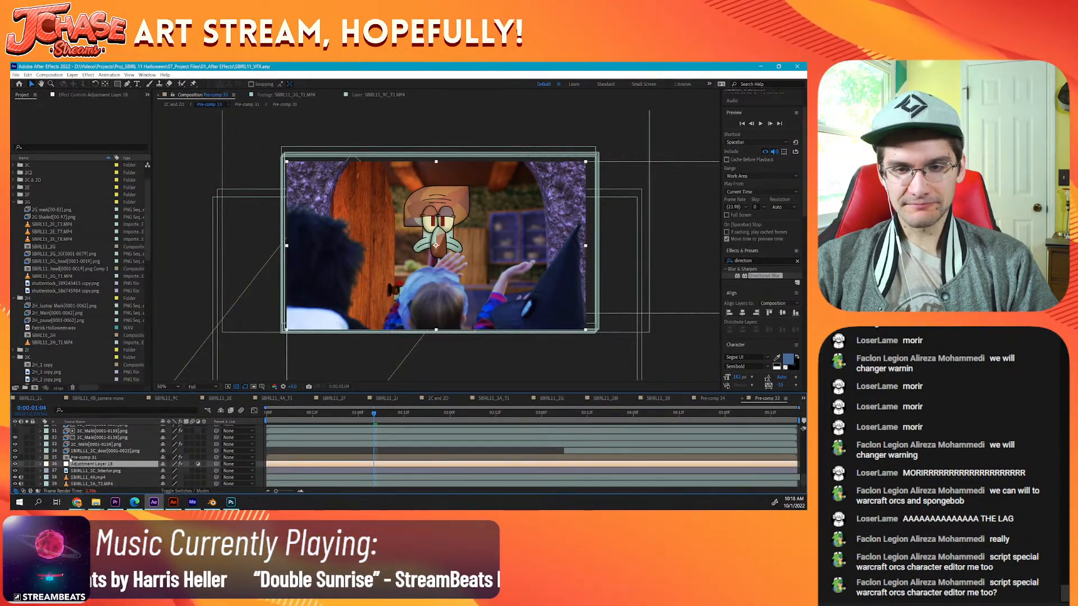
{"action": "left_click", "coordinate": [15, 463]}
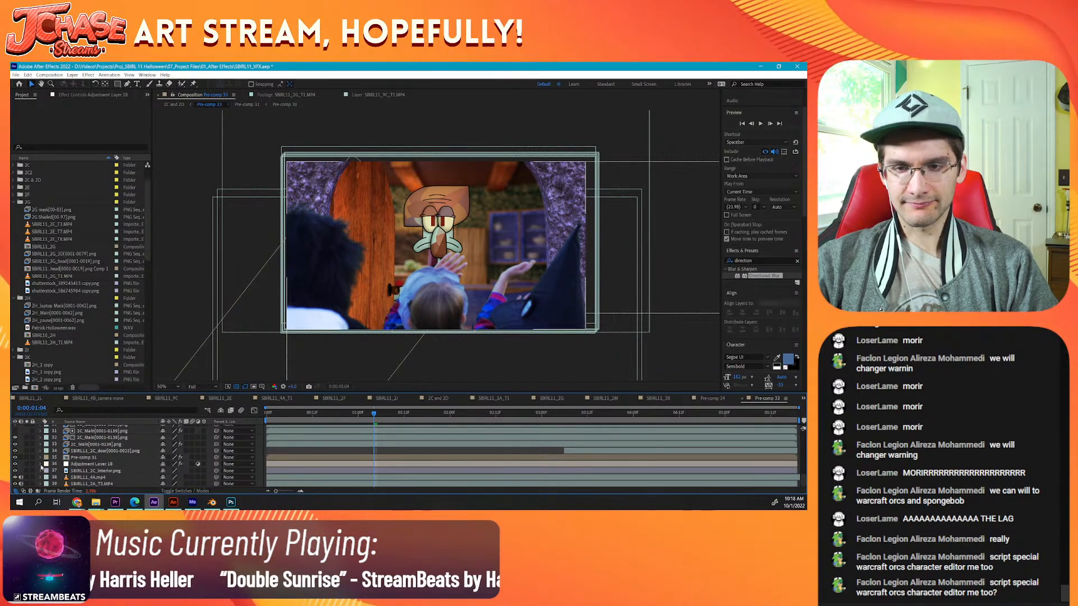
{"action": "left_click", "coordinate": [107, 464]}
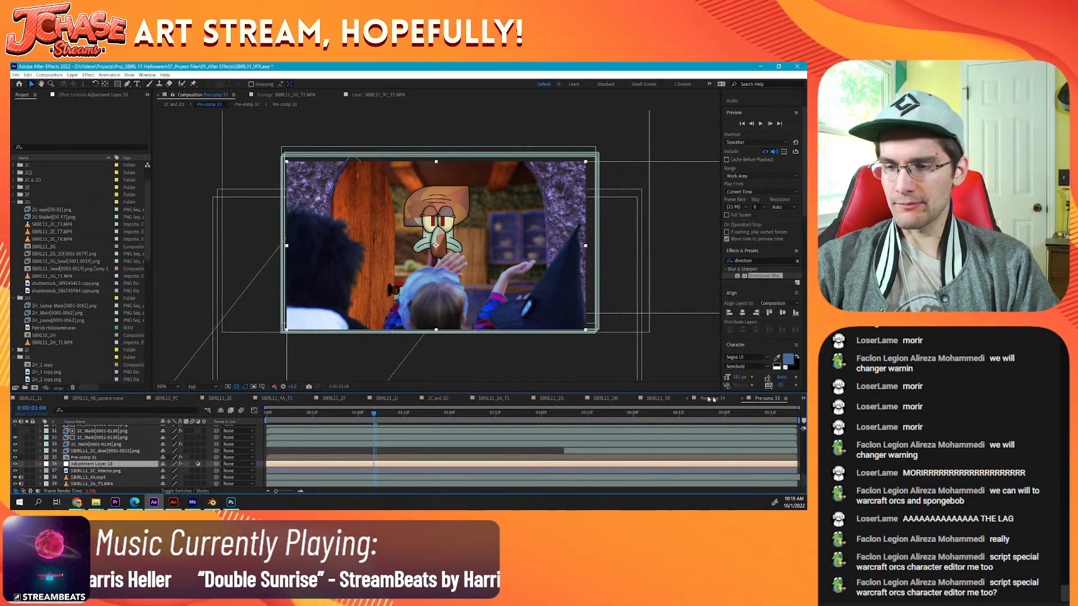
Step: Paste Adjustment Layer 18 into SBIRL11_2G directly above the lower SBIRL11_2G_3D image sequence
{"action": "left_click", "coordinate": [552, 399]}
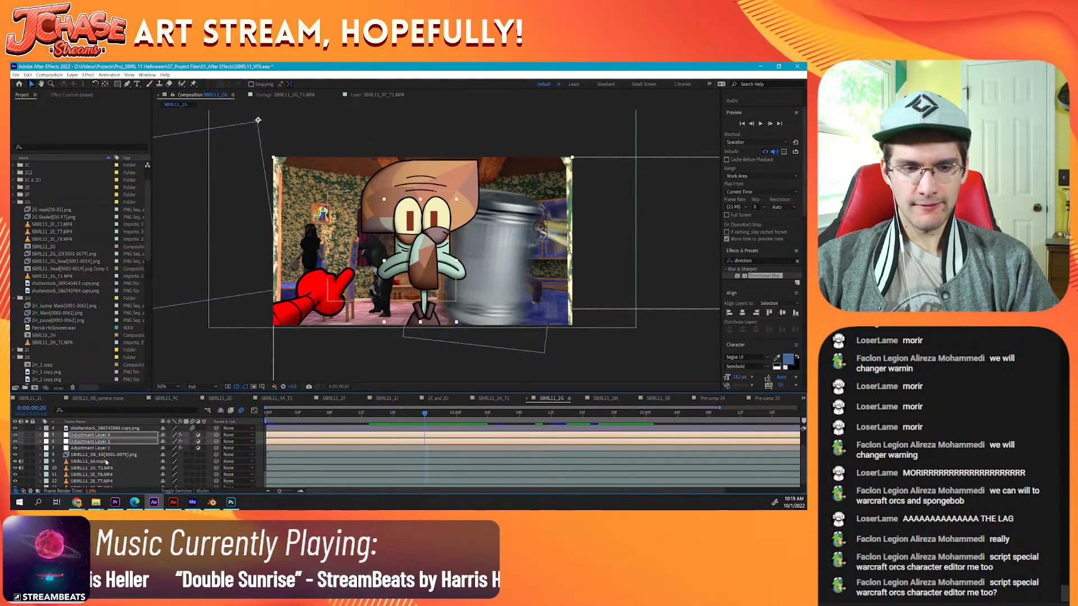
{"action": "left_click", "coordinate": [94, 454]}
{"action": "key", "text": "ctrl+v"}
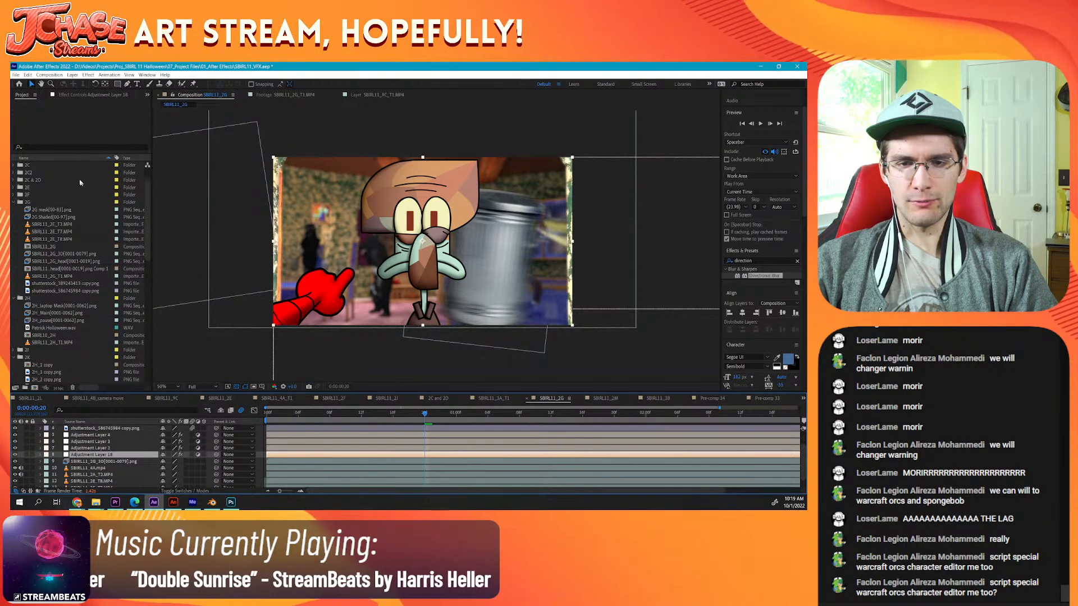
Step: Set the Blur Radius of Adjustment Layer 18's Camera Lens Blur effect to 2
{"action": "left_click", "coordinate": [88, 95]}
{"action": "left_click", "coordinate": [91, 119]}
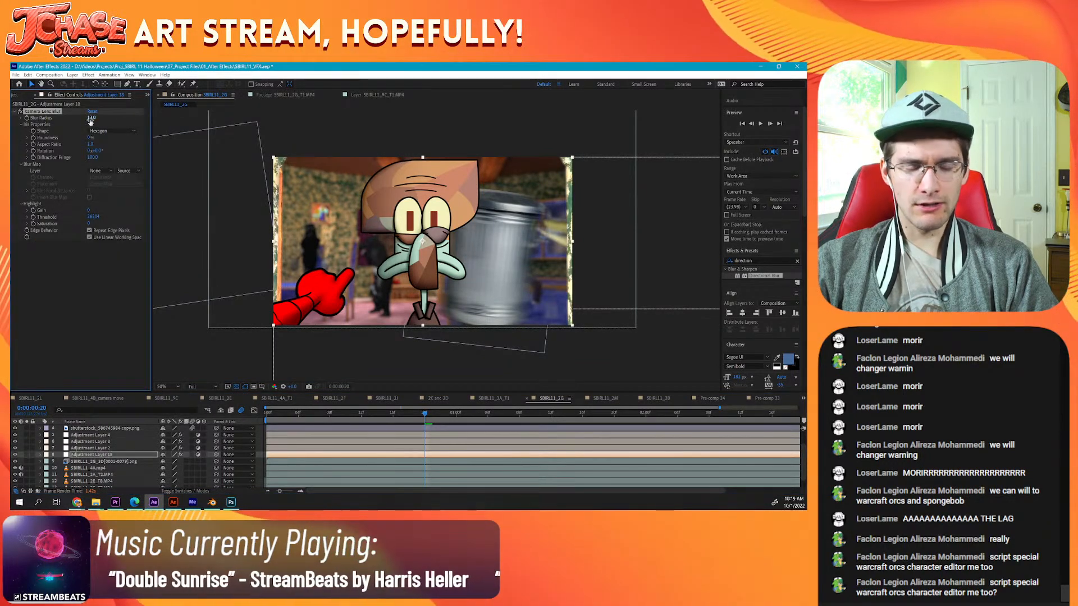
{"action": "left_click", "coordinate": [118, 365]}
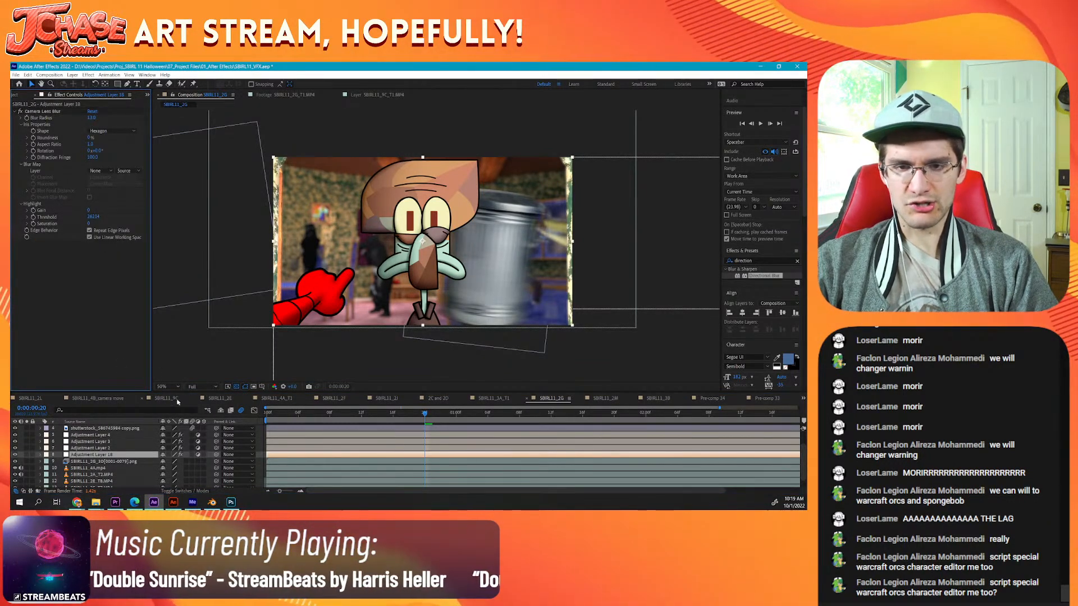
{"action": "left_click", "coordinate": [260, 443]}
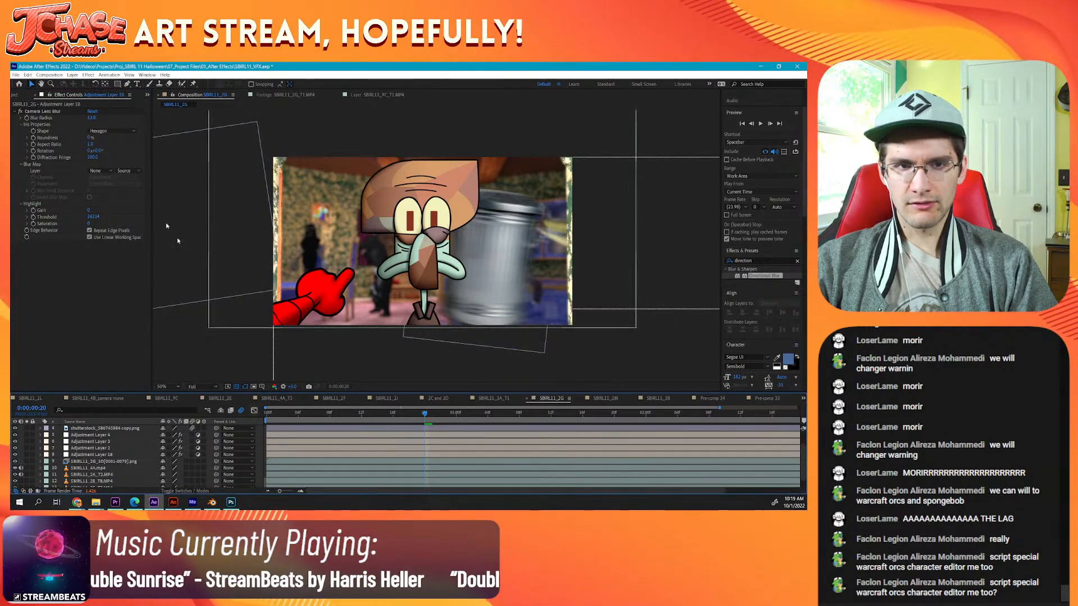
{"action": "left_click", "coordinate": [92, 117]}
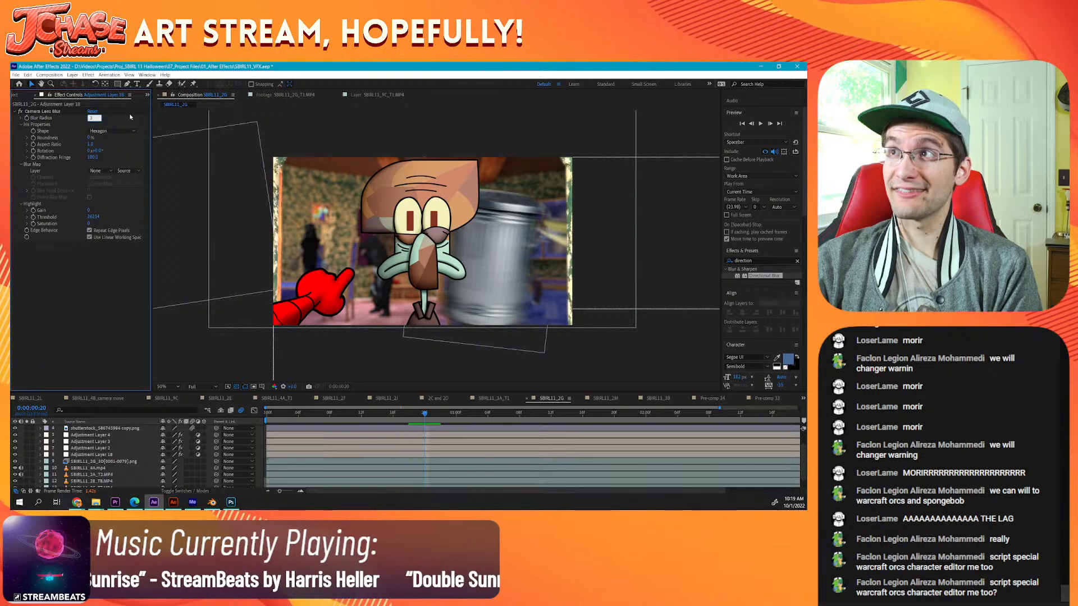
{"action": "key", "text": "Return"}
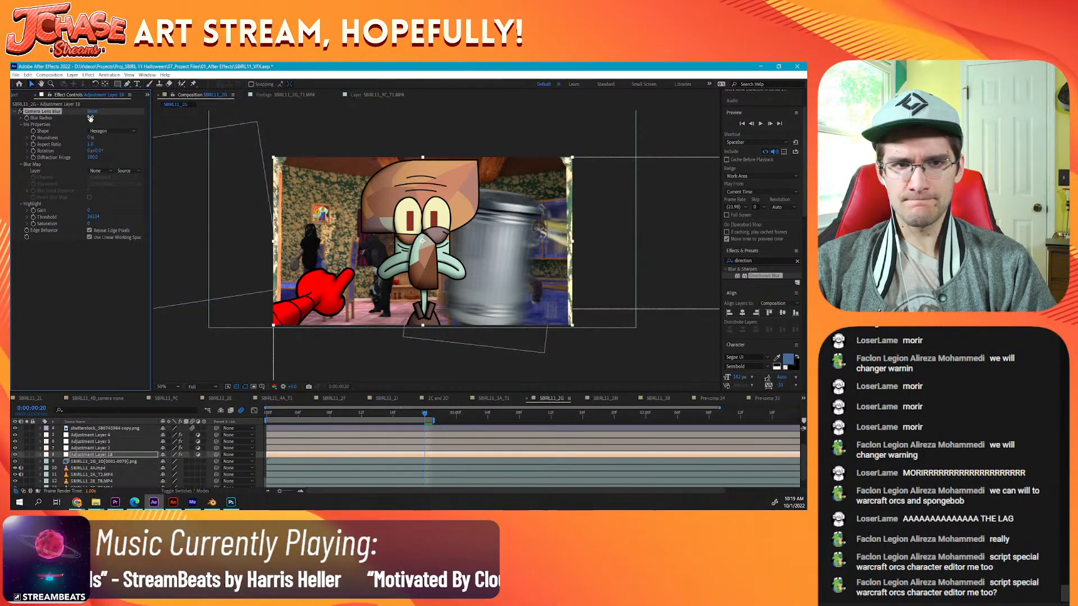
{"action": "type", "text": "2"}
{"action": "key", "text": "Return"}
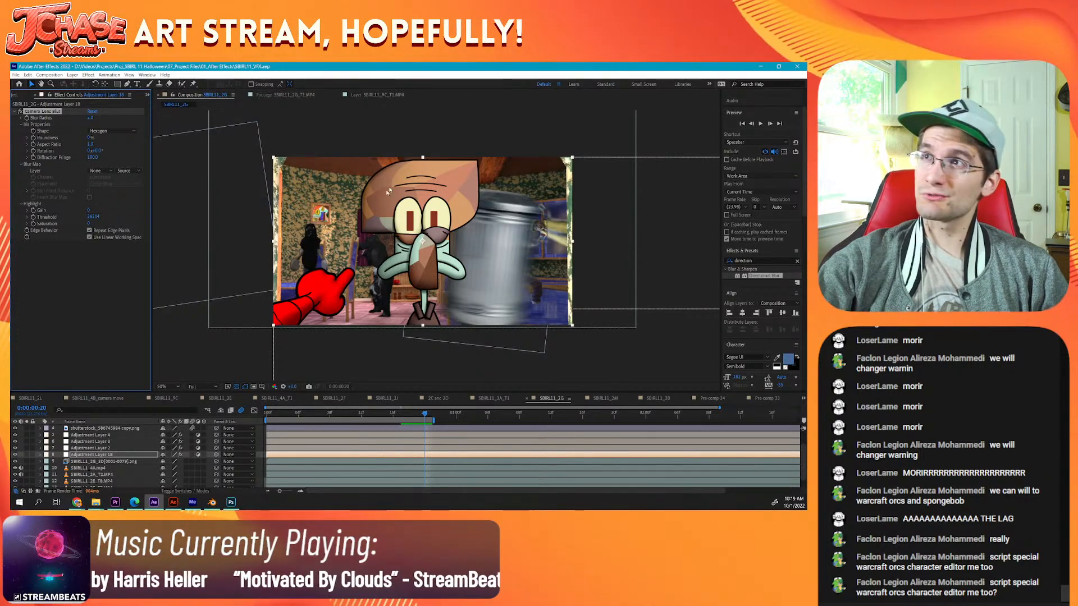
Step: Switch to the YouTube window in Chrome, close its mini player, and open the bookmarked Spin The Wheel App editor
{"action": "left_click", "coordinate": [77, 502]}
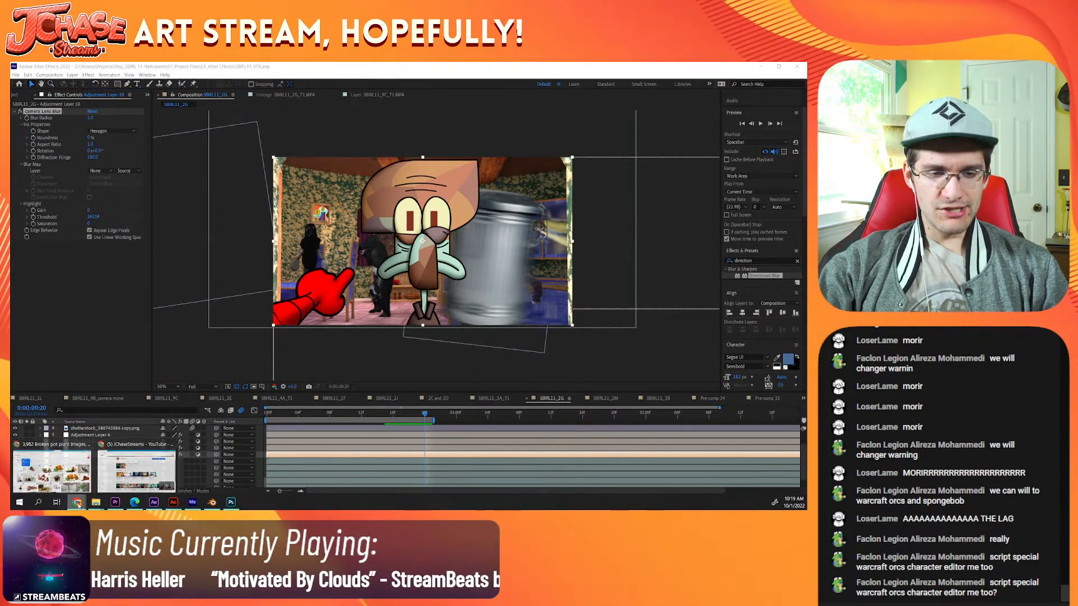
{"action": "left_click", "coordinate": [136, 468]}
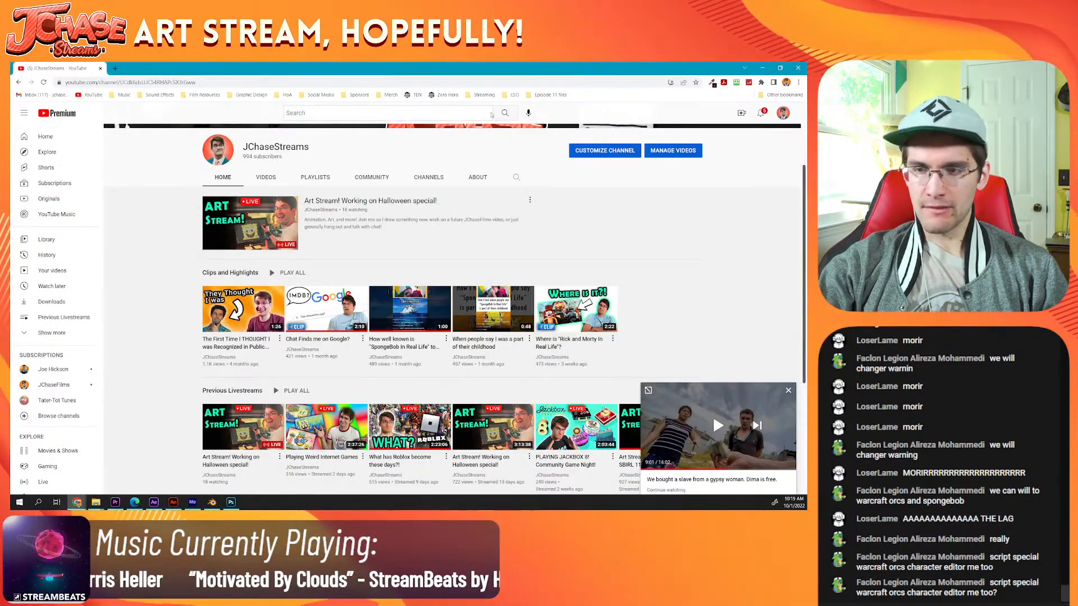
{"action": "left_click", "coordinate": [789, 390]}
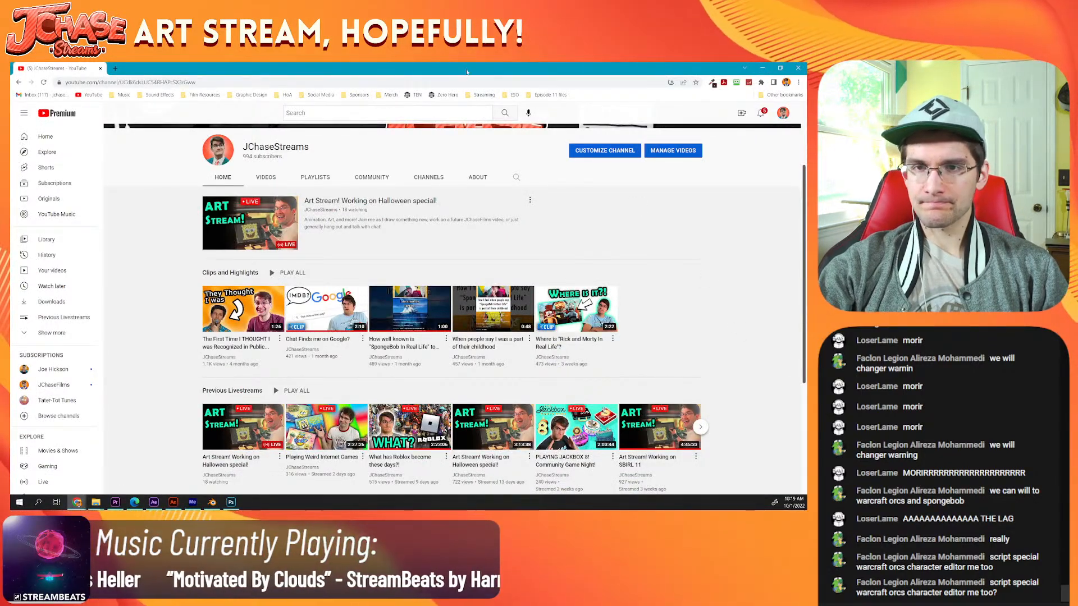
{"action": "left_click", "coordinate": [484, 95]}
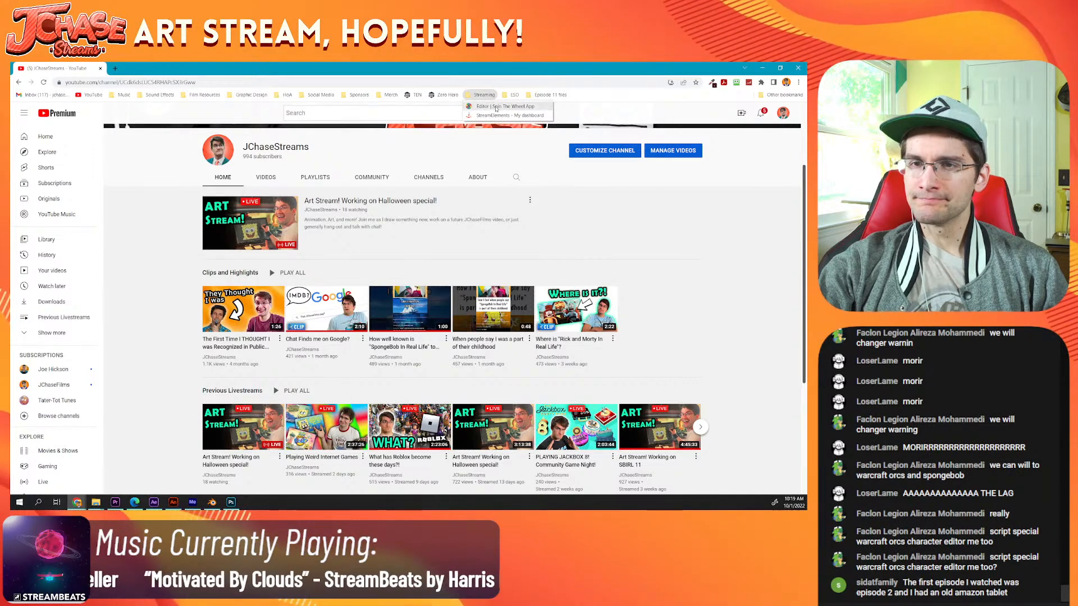
{"action": "left_click", "coordinate": [493, 106]}
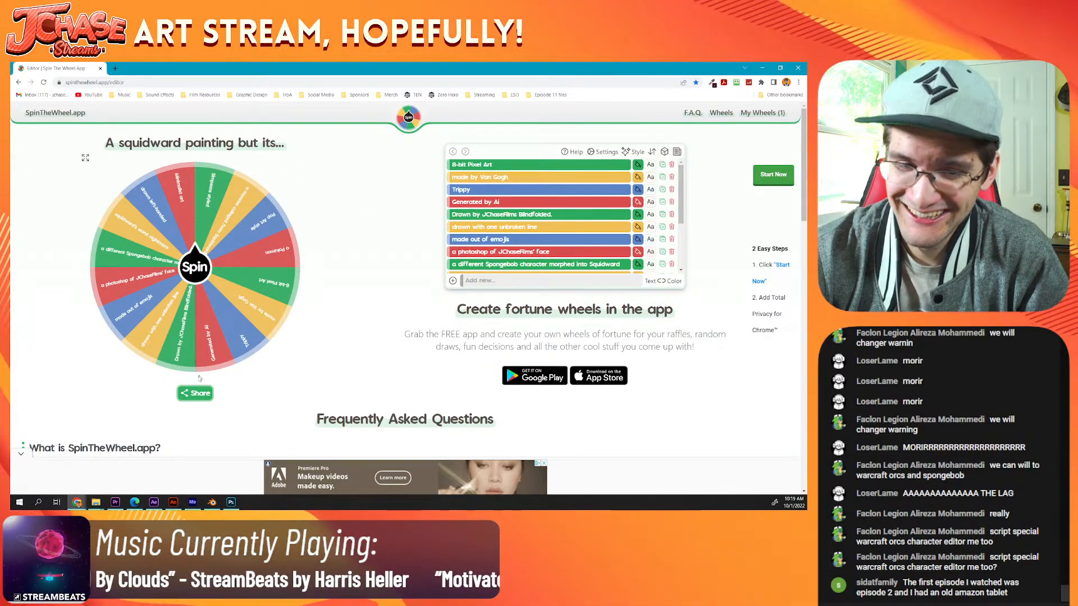
Step: Spin the "A squidward painting but its..." wheel twice in full screen, and leave full screen
{"action": "left_click", "coordinate": [86, 160]}
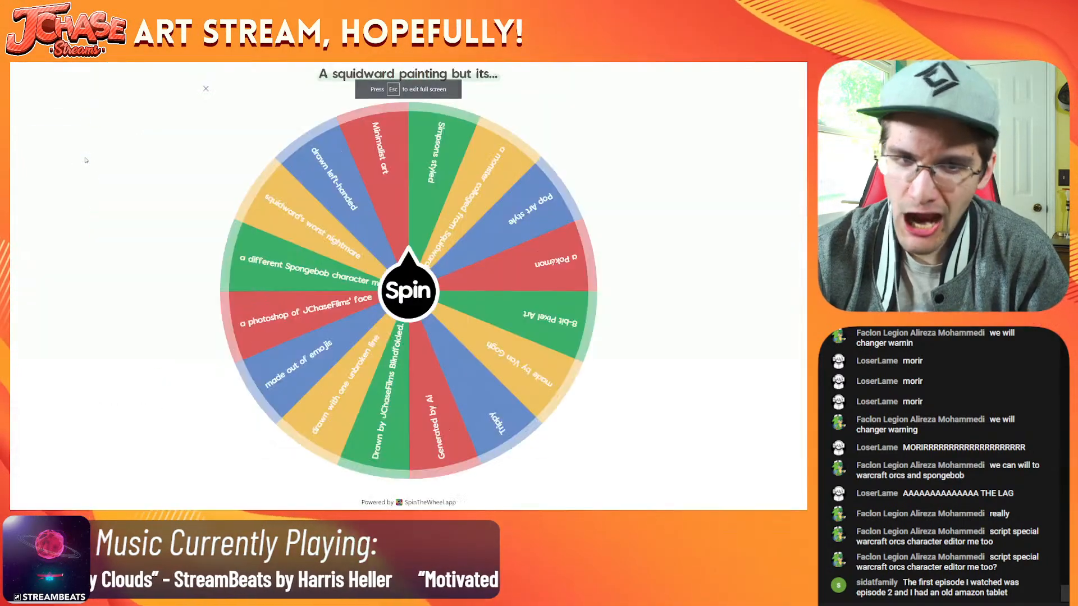
{"action": "left_click", "coordinate": [429, 293]}
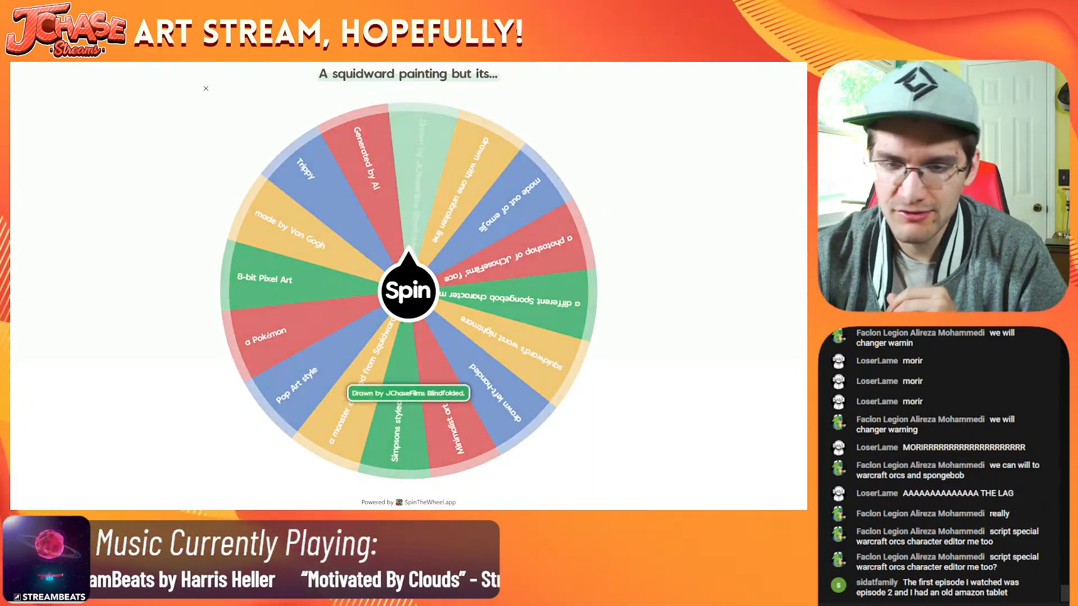
{"action": "left_click", "coordinate": [385, 301]}
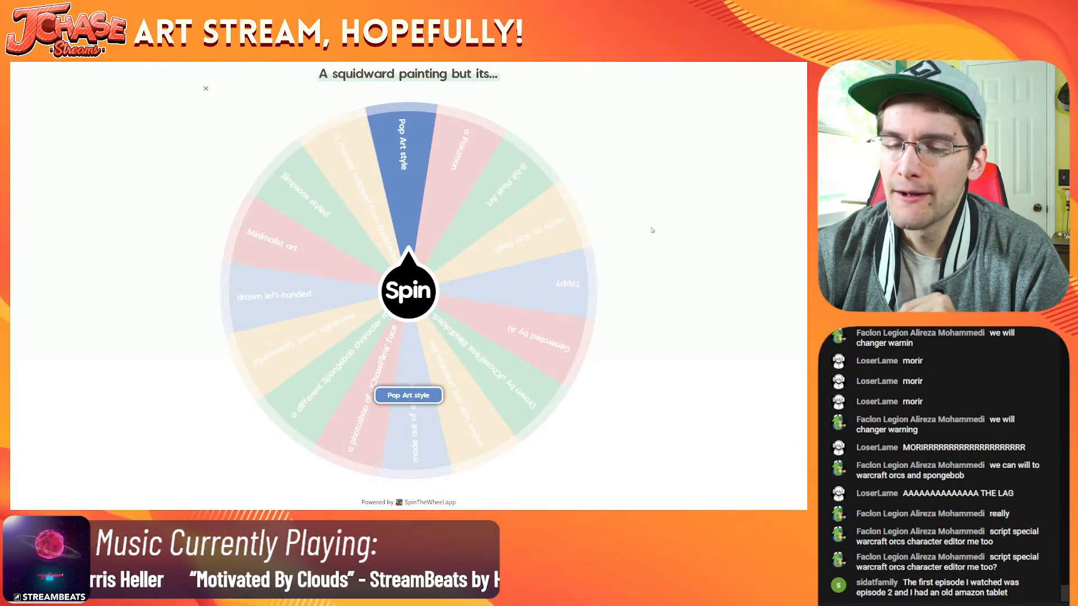
{"action": "left_click", "coordinate": [206, 89]}
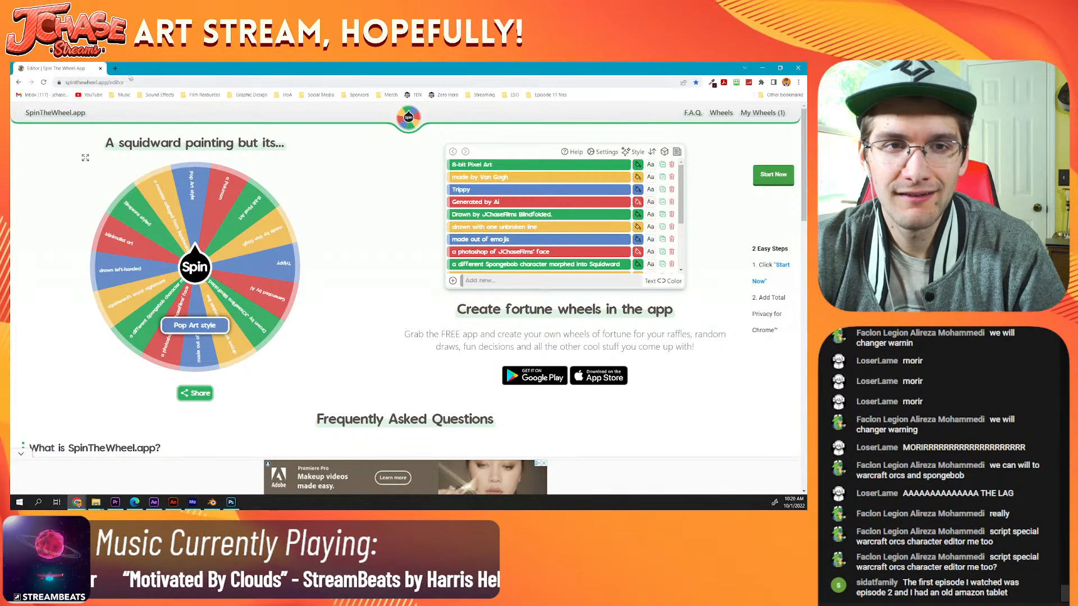
Step: Search Google Images for "pop art style" in a new tab and preview the nine-panel Mad Men Peggy Olson poster
{"action": "left_click", "coordinate": [115, 68]}
{"action": "type", "text": "pop"}
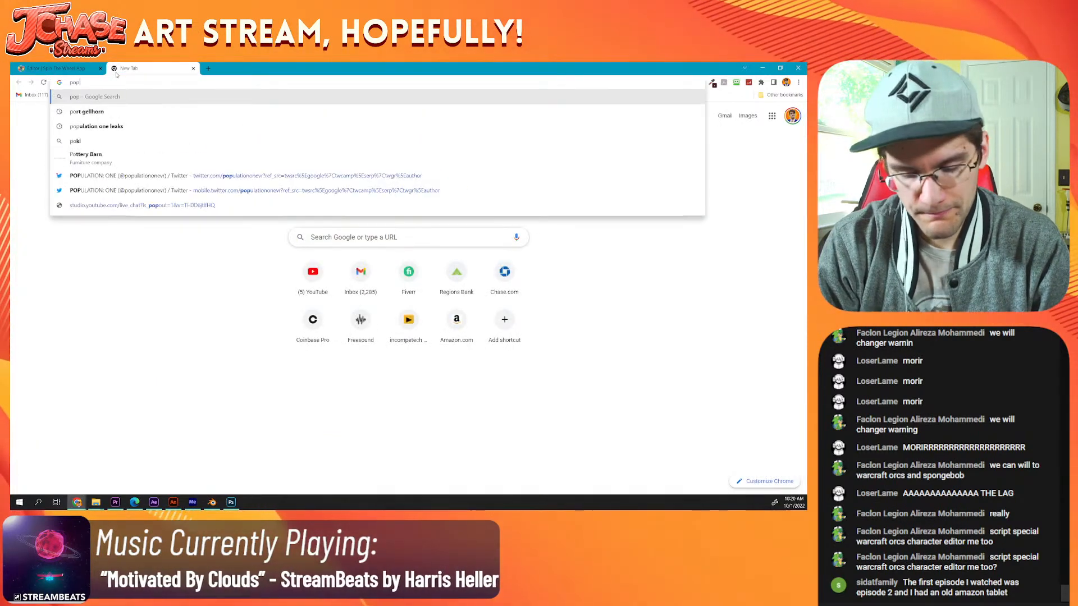
{"action": "type", "text": " art style"}
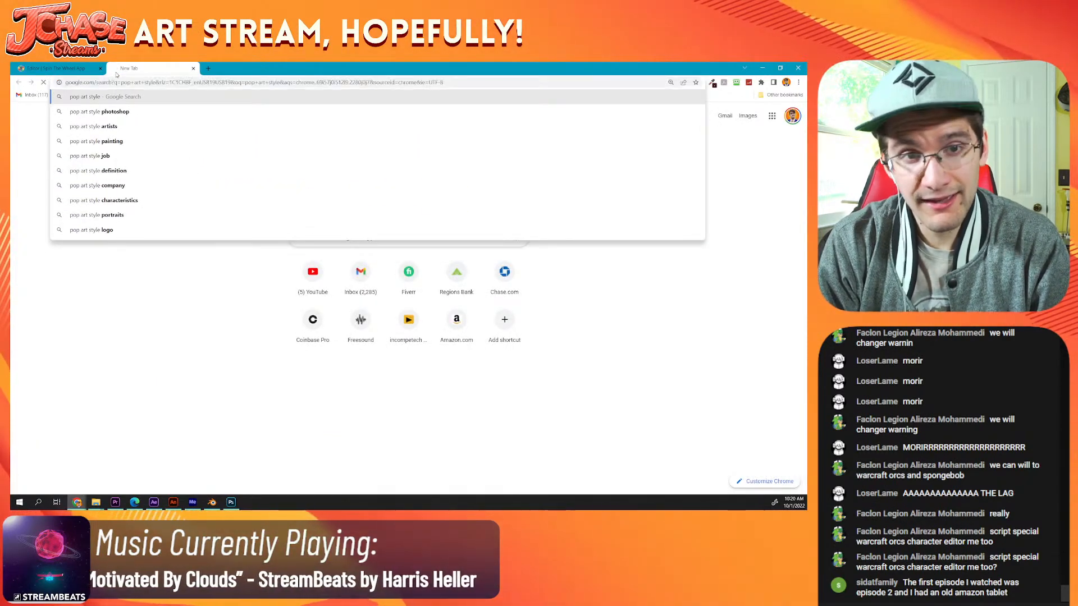
{"action": "key", "text": "Return"}
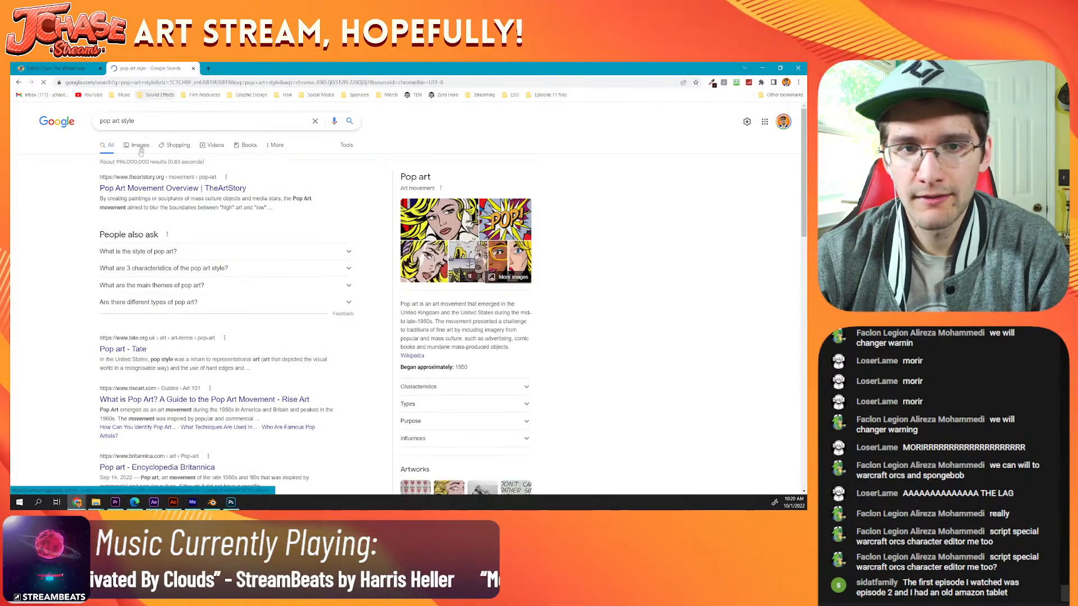
{"action": "left_click", "coordinate": [139, 145]}
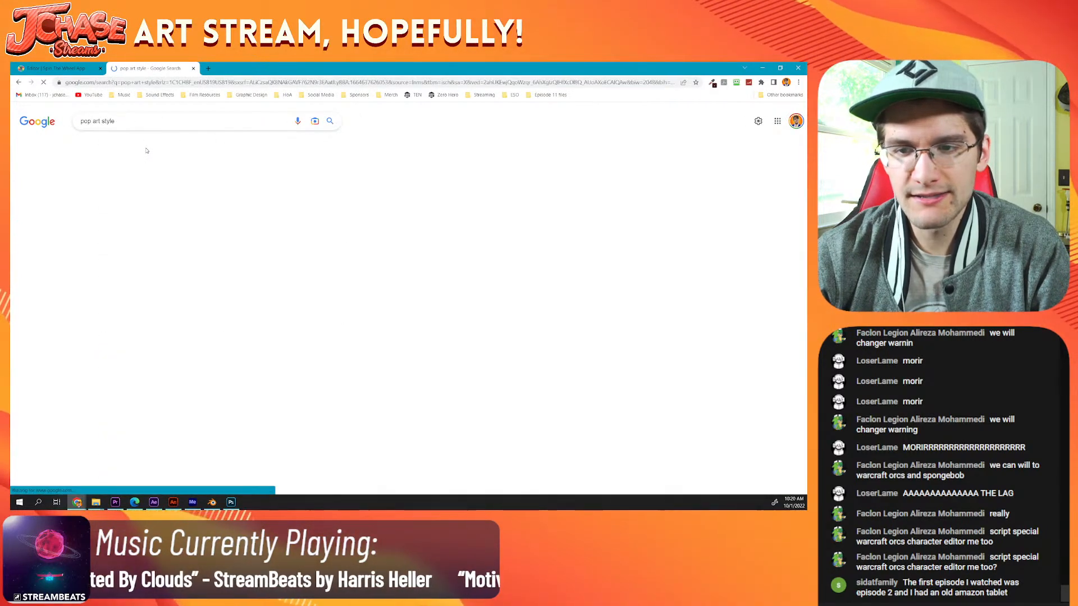
{"action": "scroll", "coordinate": [408, 308], "scroll_direction": "down", "scroll_amount": 6}
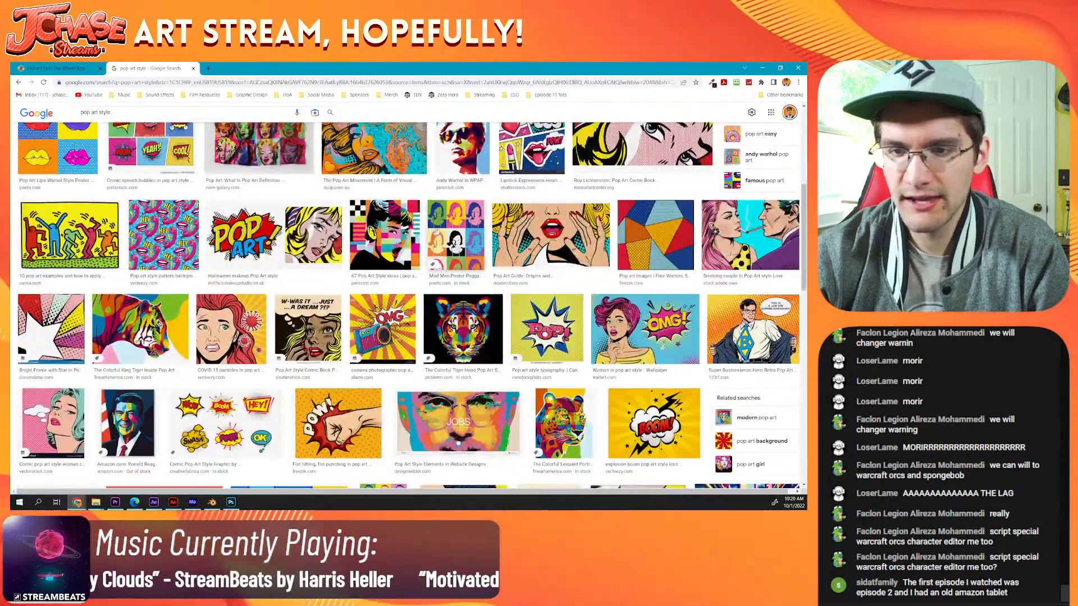
{"action": "left_click", "coordinate": [453, 244]}
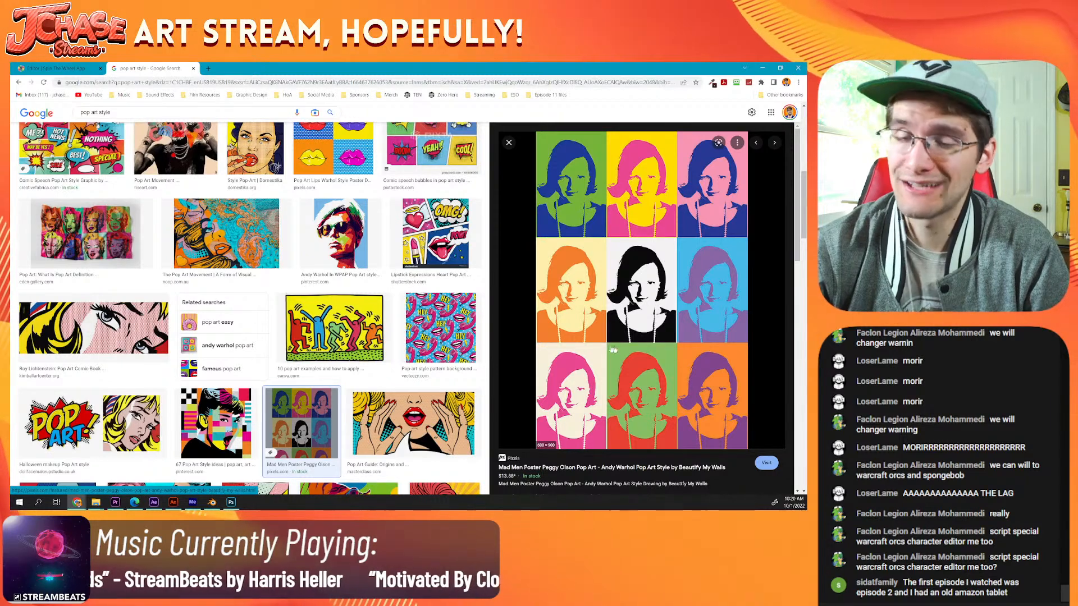
Step: Close the pop art results tab, search Google for "timer", set the timer to 8 minutes, and shrink the browser window
{"action": "scroll", "coordinate": [225, 253], "scroll_direction": "up", "scroll_amount": 1}
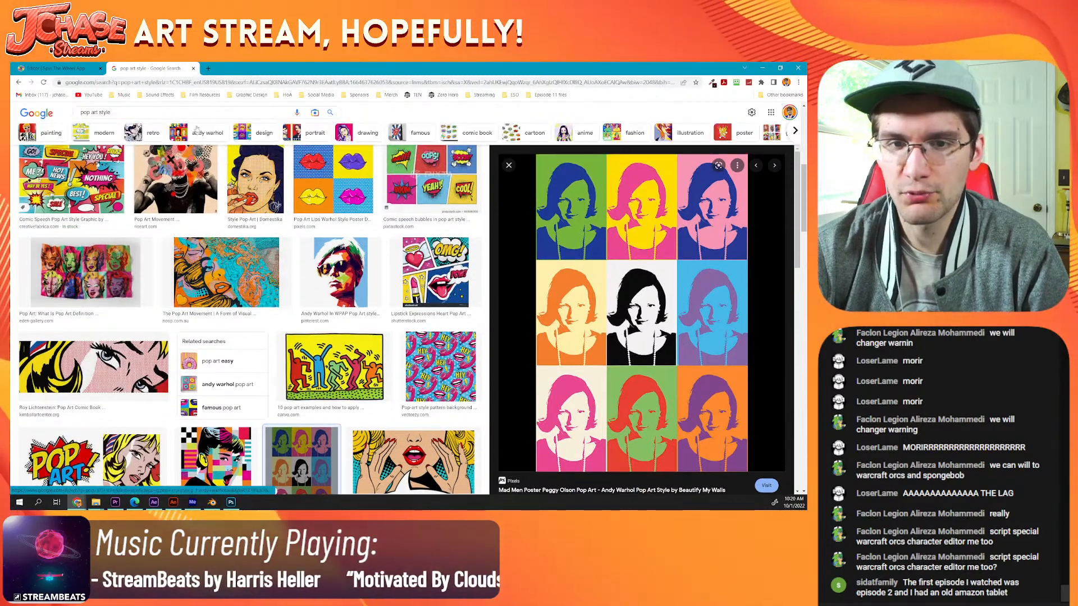
{"action": "left_click", "coordinate": [193, 68]}
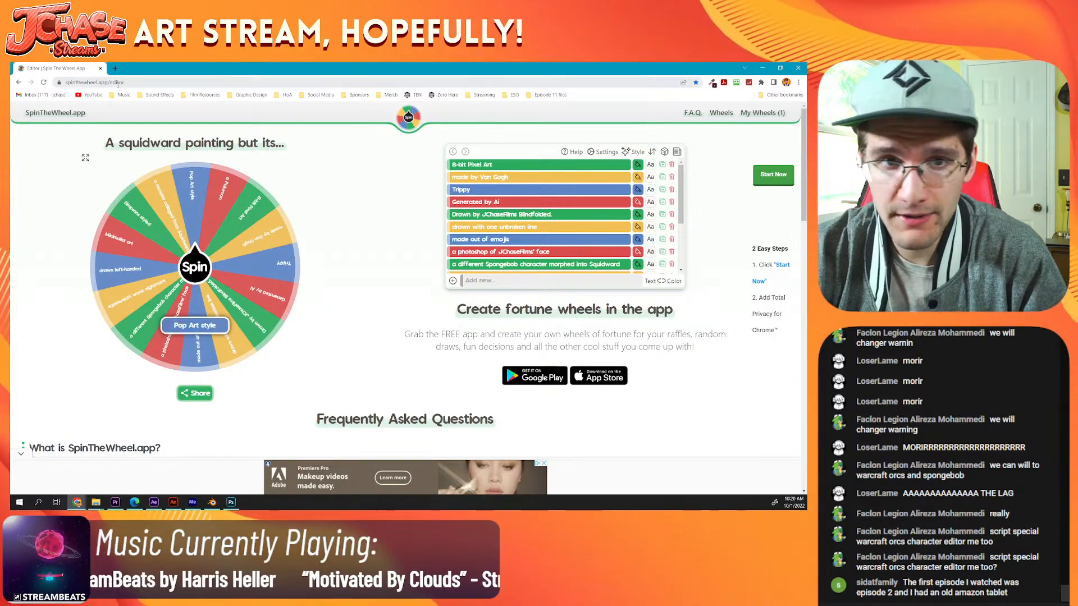
{"action": "left_click", "coordinate": [120, 83]}
{"action": "type", "text": "timer"}
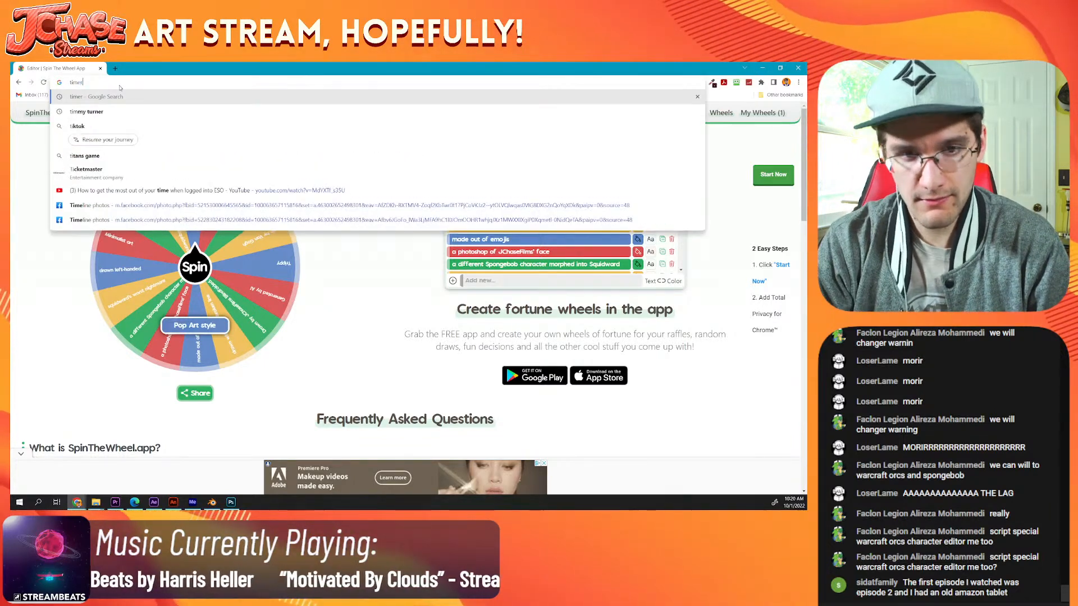
{"action": "key", "text": "Return"}
{"action": "left_click", "coordinate": [131, 241]}
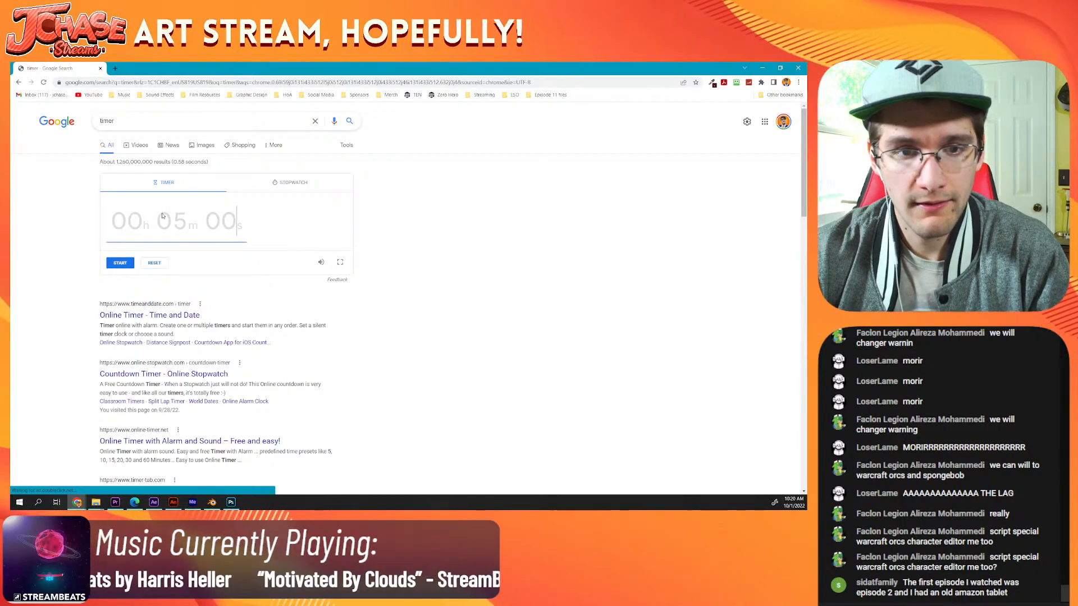
{"action": "type", "text": "8m 00s"}
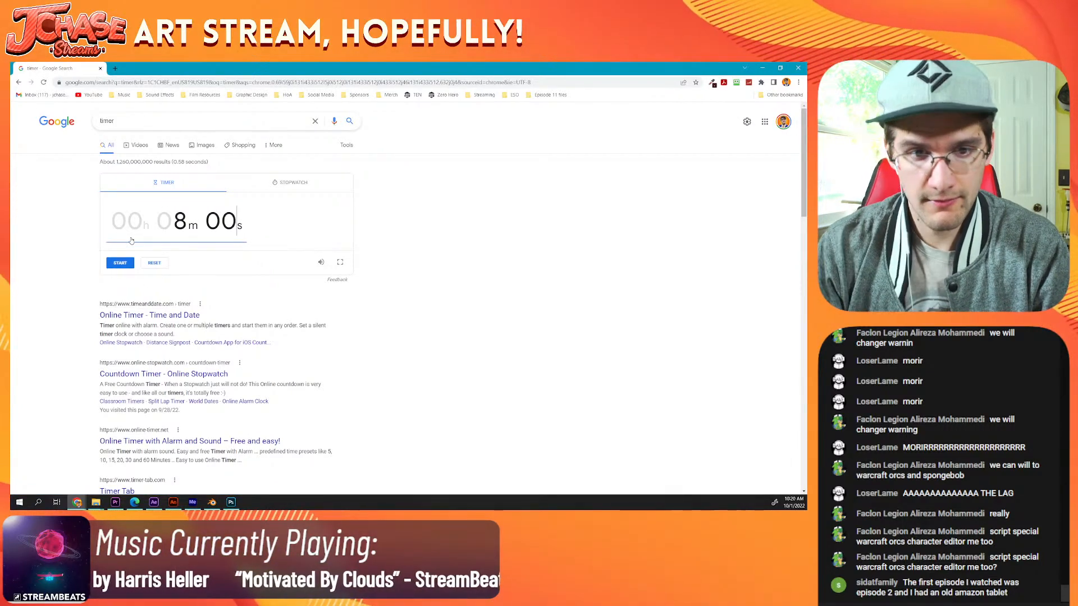
{"action": "left_click_drag", "start_coordinate": [257, 67], "coordinate": [156, 77]}
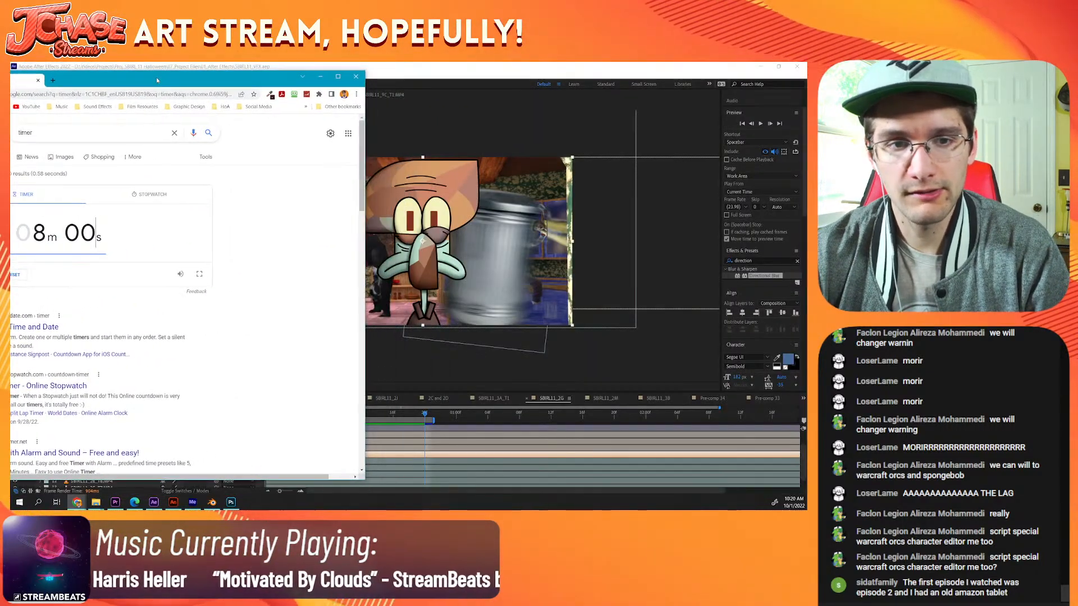
Step: Switch to Adobe Animate and create a new document
{"action": "left_click", "coordinate": [173, 503]}
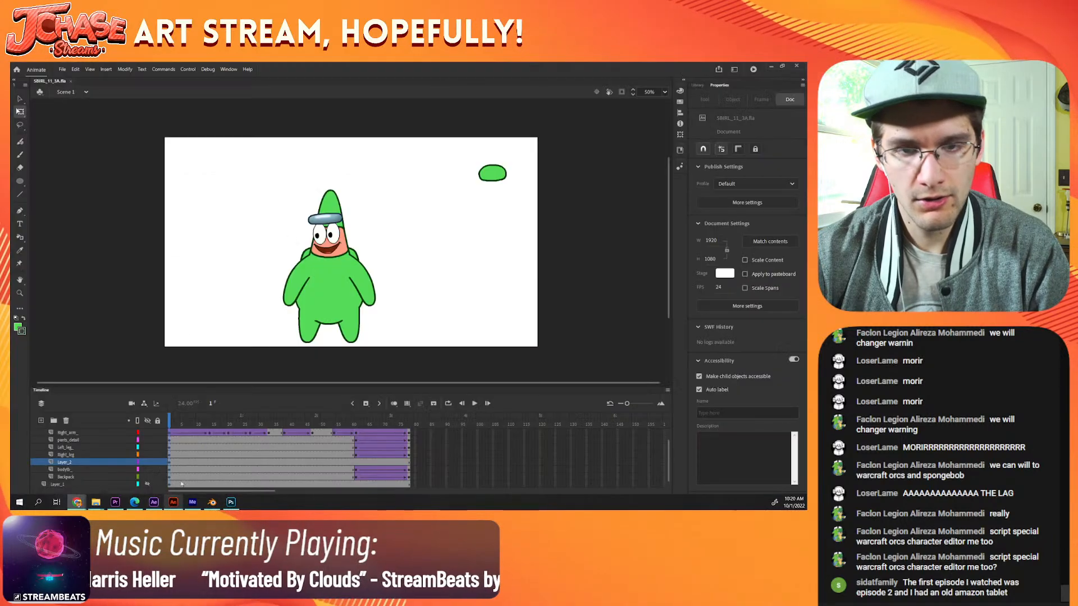
{"action": "left_click", "coordinate": [63, 69]}
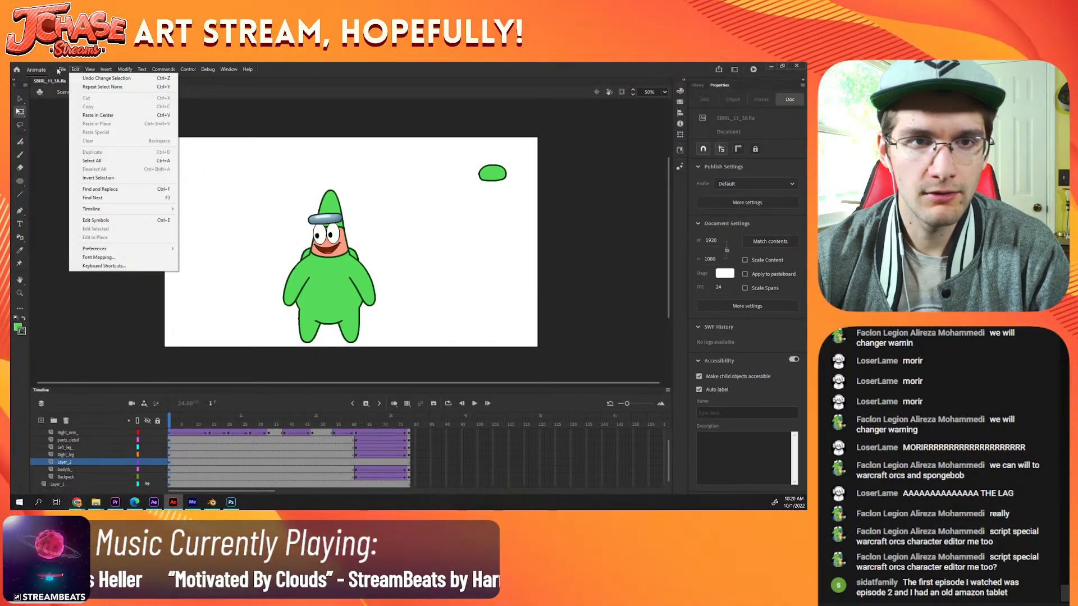
{"action": "key", "text": "Escape"}
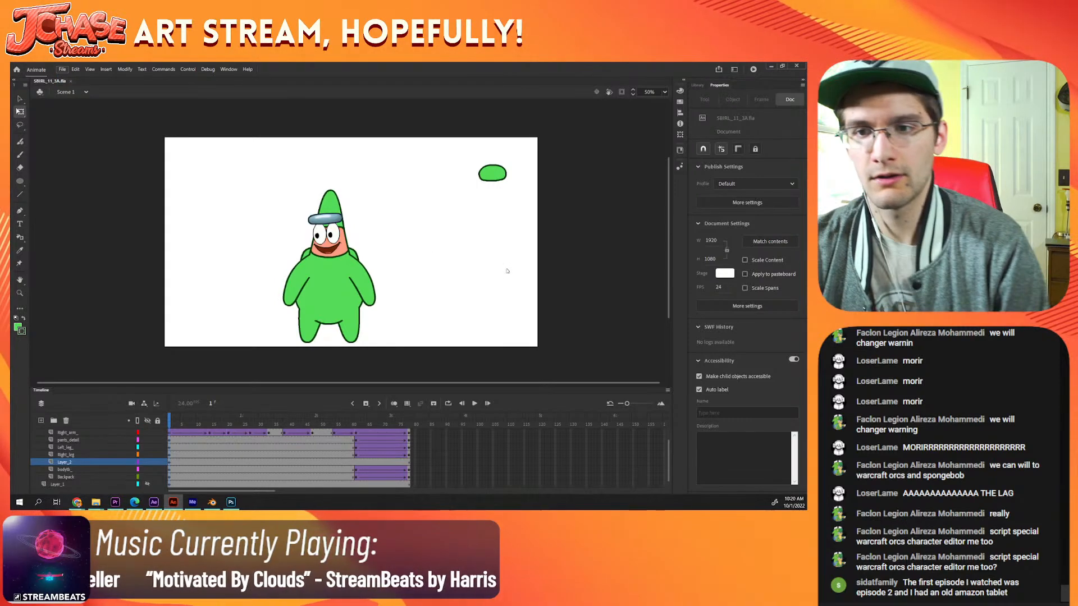
{"action": "key", "text": "ctrl+Return"}
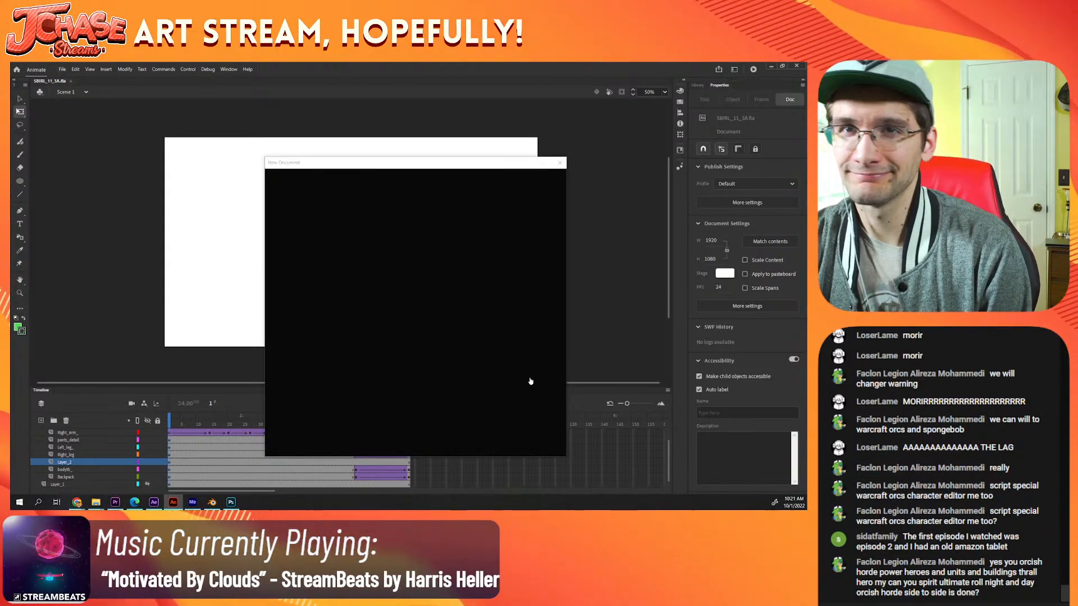
{"action": "left_click", "coordinate": [548, 377]}
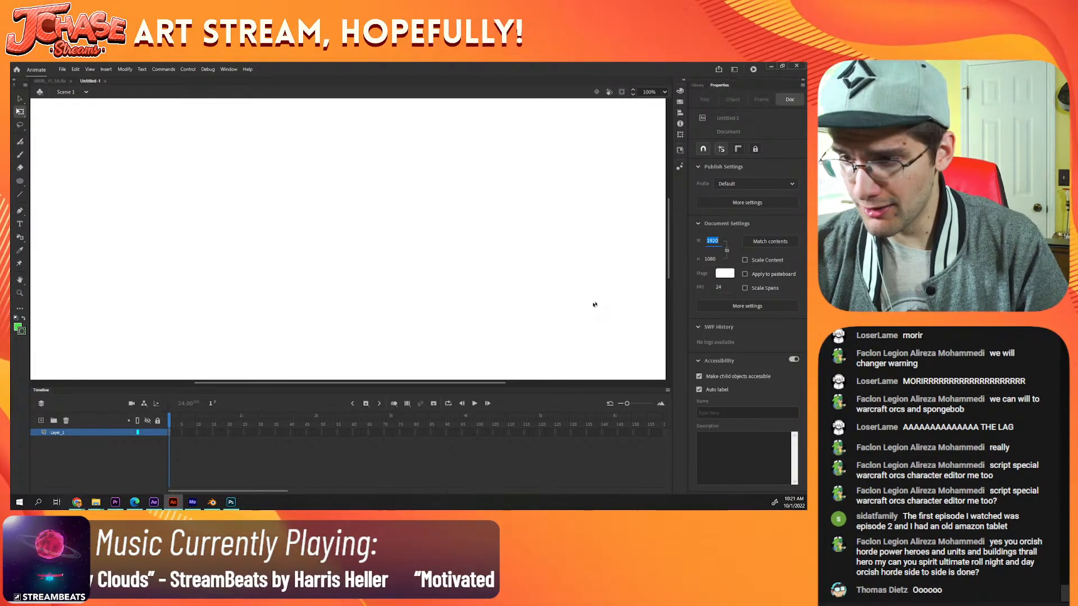
Step: Set the new document's stage size to 1080 px wide and 1920 px high
{"action": "left_click", "coordinate": [712, 260]}
{"action": "type", "text": "1920"}
{"action": "left_click", "coordinate": [714, 239]}
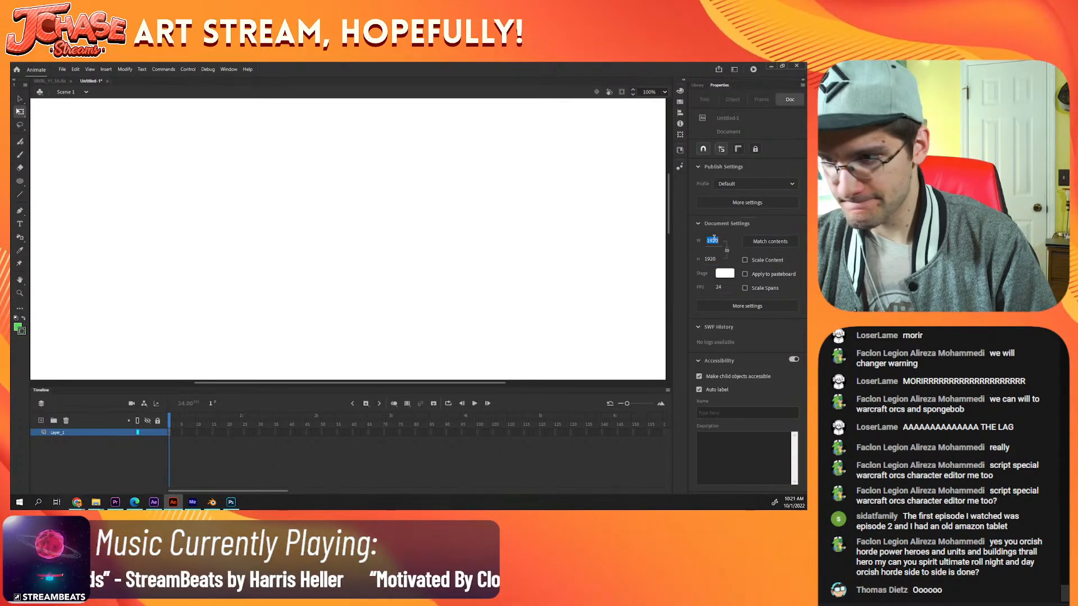
{"action": "type", "text": "1080"}
{"action": "key", "text": "Return"}
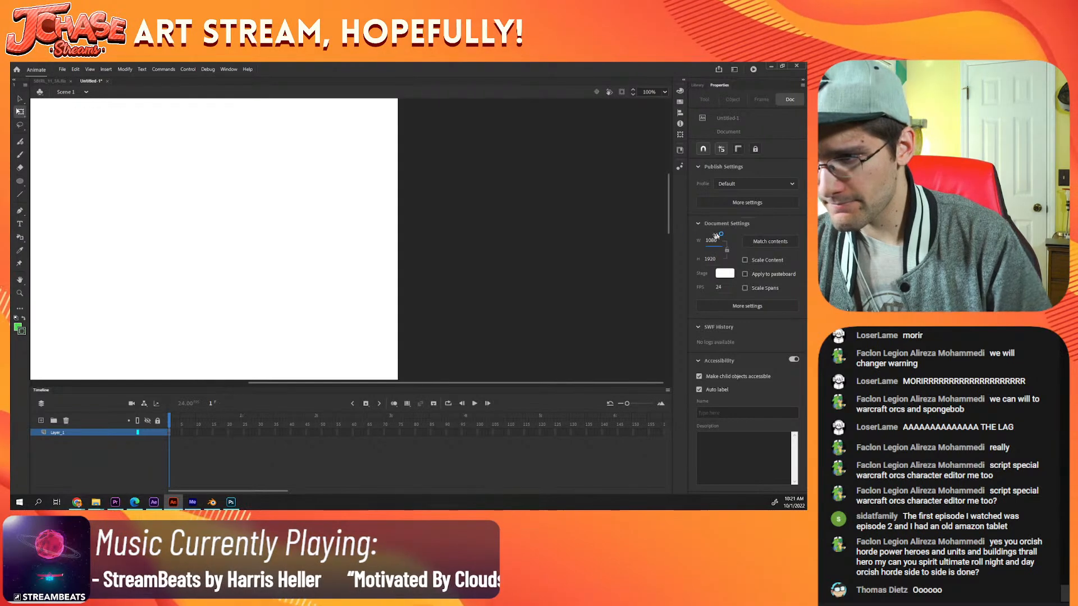
Step: Reduce the stage height to 1369 px and fit the whole portrait canvas in view
{"action": "key", "text": "ctrl+minus"}
{"action": "key", "text": "ctrl+minus"}
{"action": "key", "text": "ctrl+minus"}
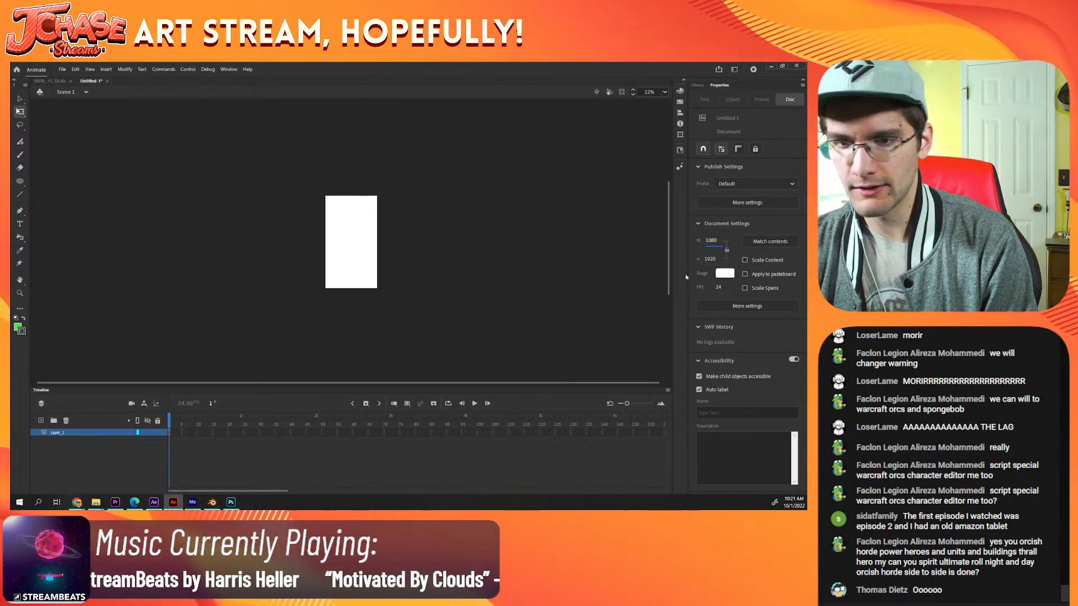
{"action": "left_click_drag", "start_coordinate": [710, 259], "coordinate": [581, 255]}
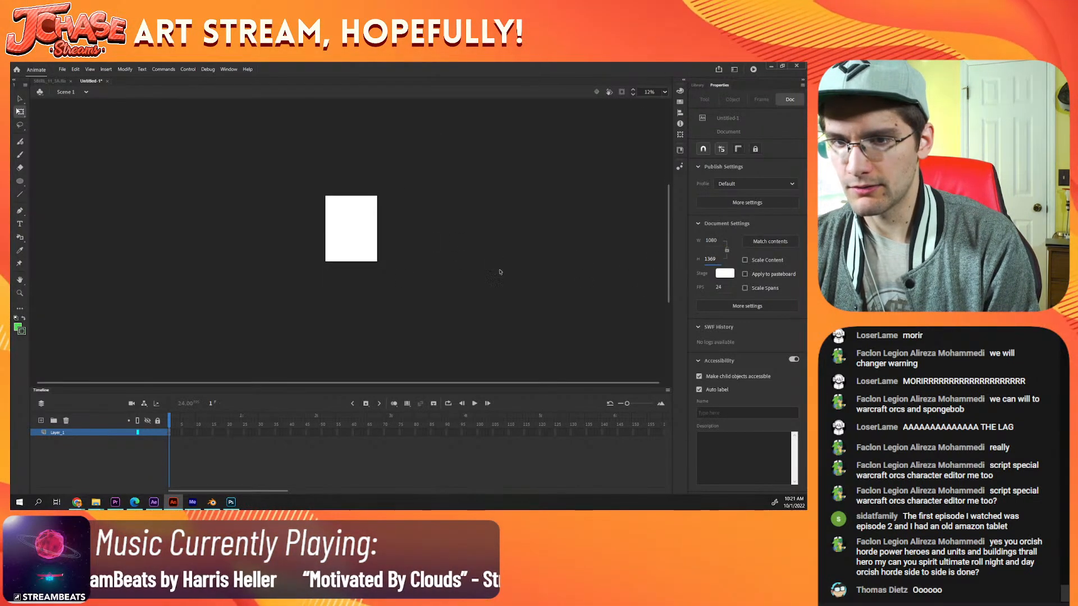
{"action": "key", "text": "ctrl+equal"}
{"action": "key", "text": "ctrl+equal"}
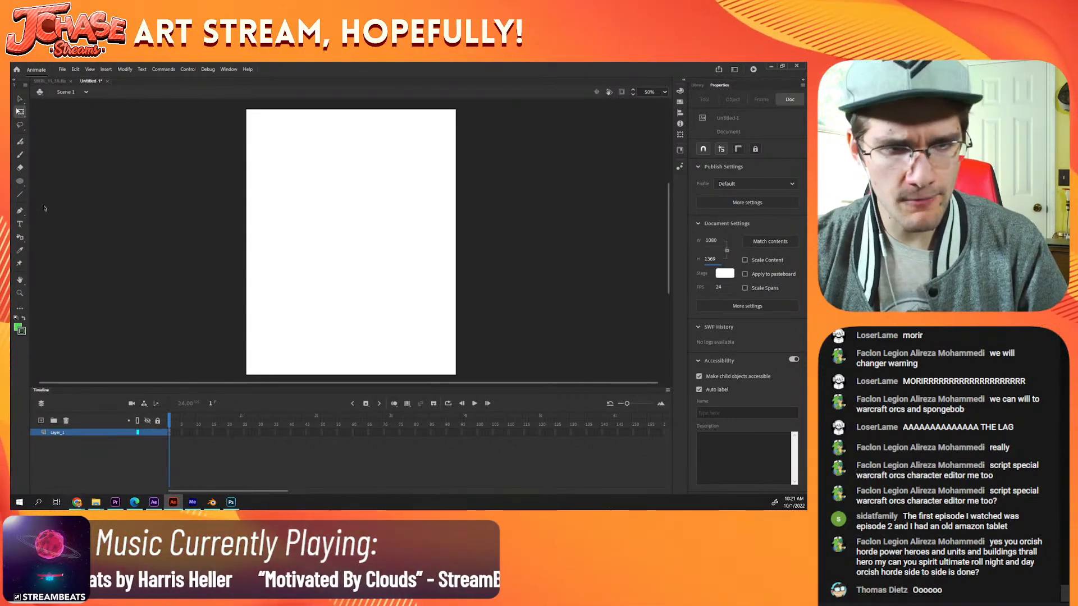
Step: Activate the Oval tool, then restore and narrow the Animate window so a strip beside it is free for the timer
{"action": "left_click", "coordinate": [19, 181]}
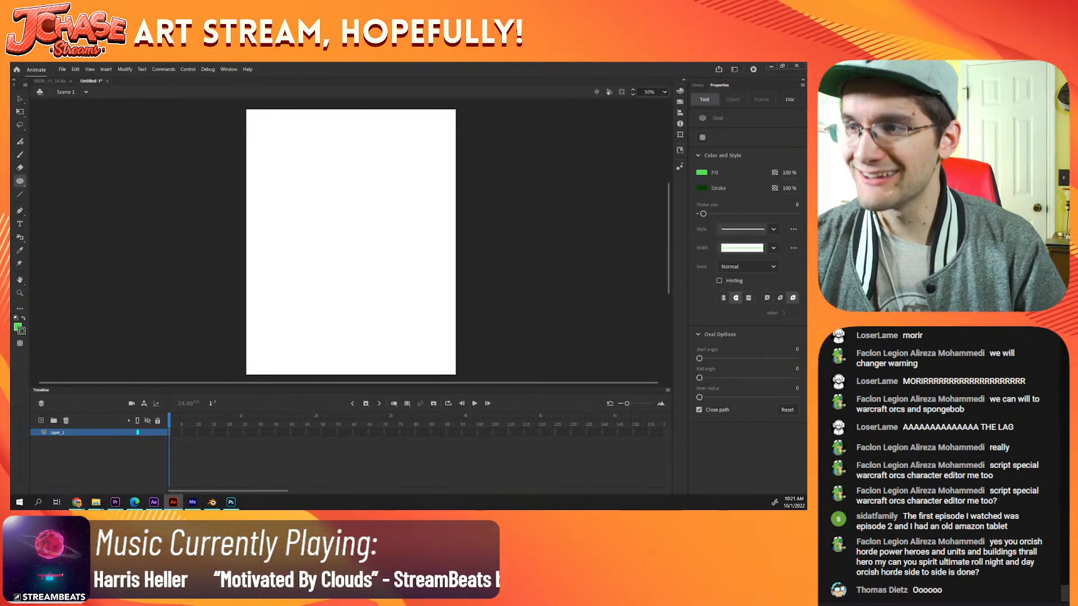
{"action": "left_click", "coordinate": [783, 66]}
{"action": "left_click_drag", "start_coordinate": [437, 147], "coordinate": [442, 90]}
{"action": "left_click", "coordinate": [154, 503]}
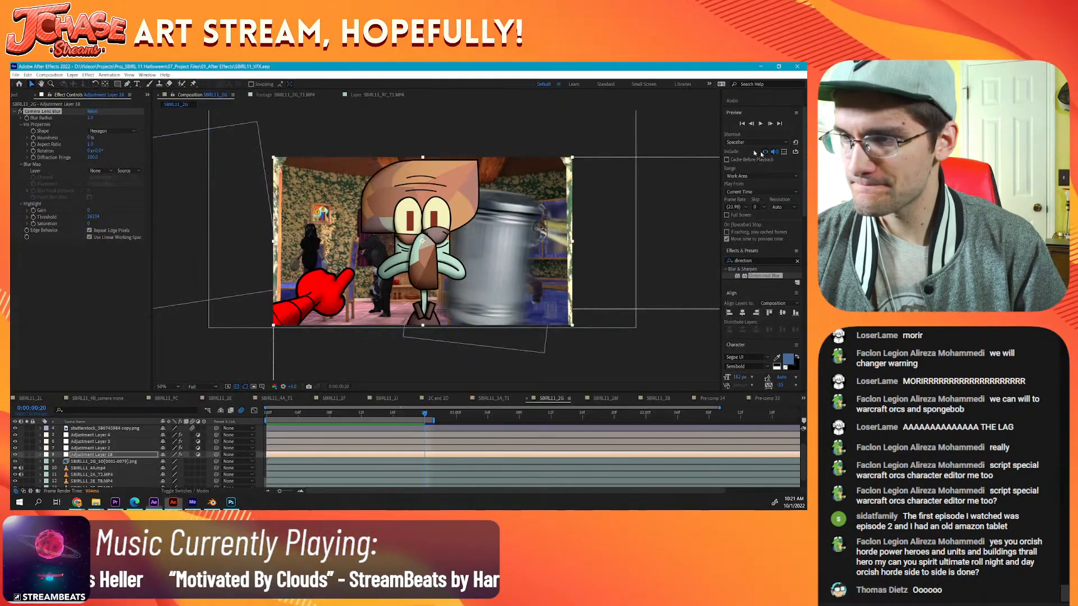
{"action": "left_click", "coordinate": [174, 502]}
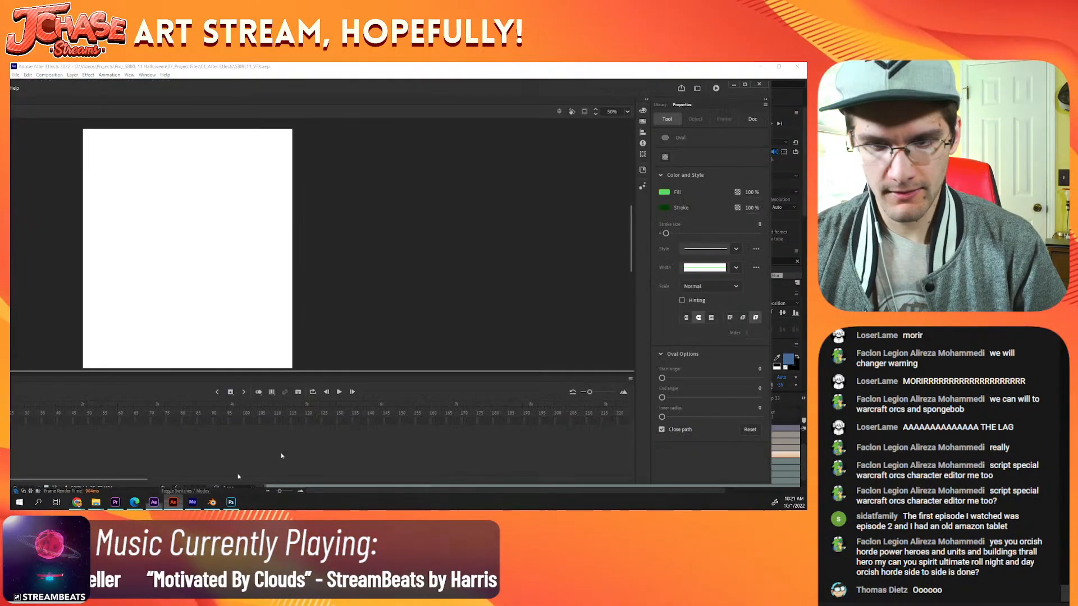
{"action": "left_click_drag", "start_coordinate": [724, 185], "coordinate": [688, 185]}
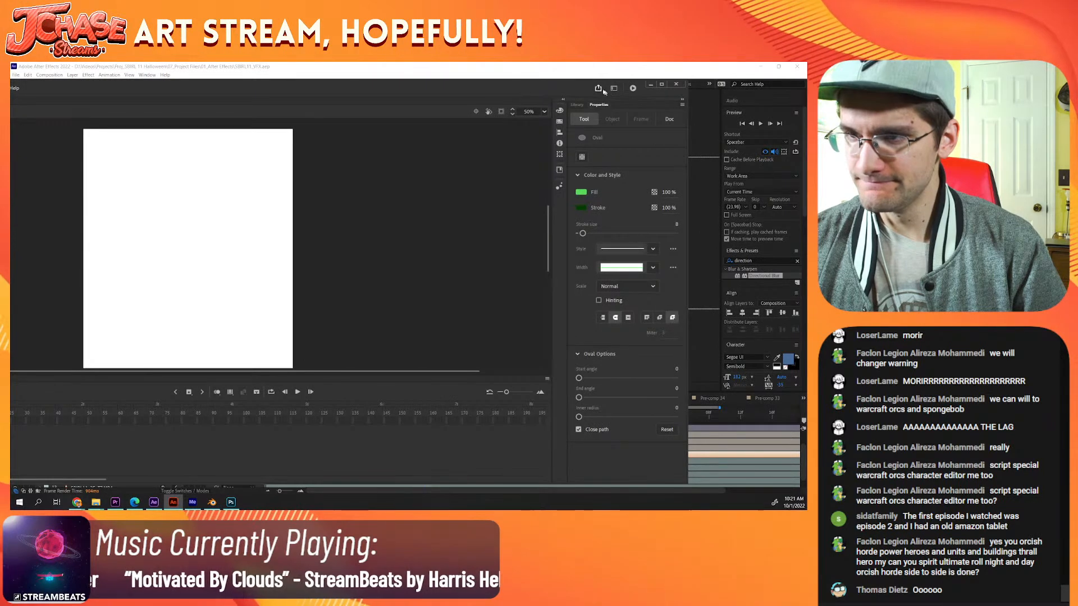
{"action": "left_click_drag", "start_coordinate": [577, 82], "coordinate": [657, 80]}
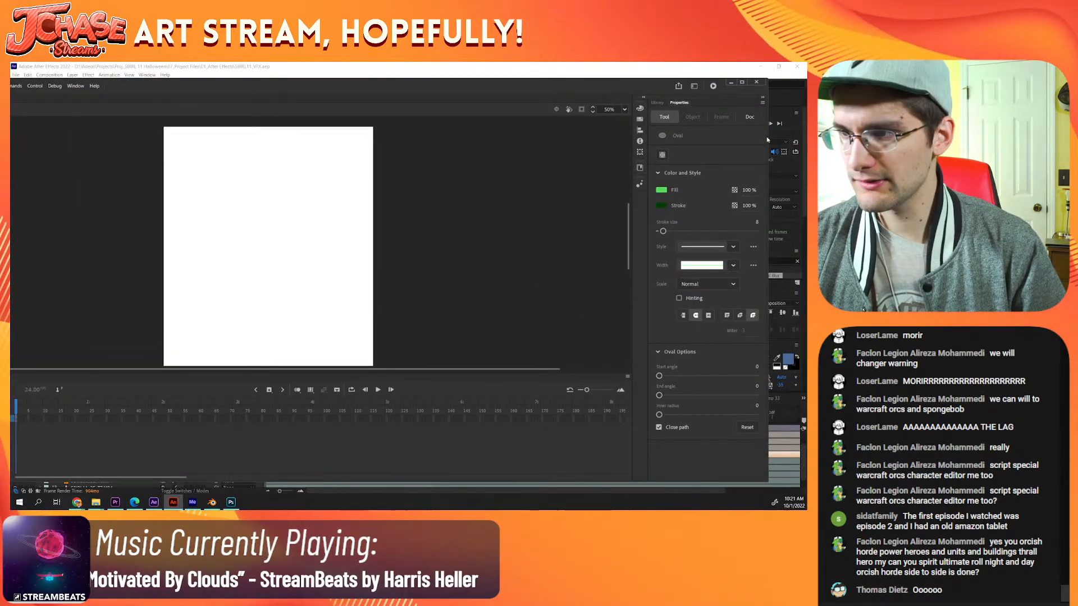
{"action": "left_click_drag", "start_coordinate": [770, 142], "coordinate": [620, 143]}
{"action": "left_click_drag", "start_coordinate": [502, 87], "coordinate": [690, 70]}
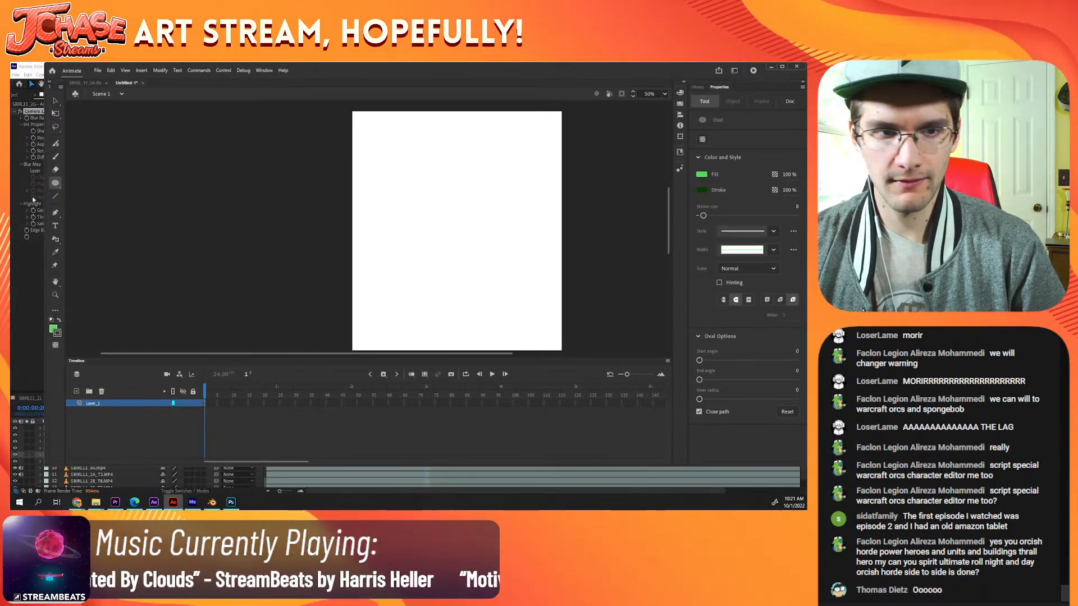
{"action": "left_click_drag", "start_coordinate": [44, 197], "coordinate": [117, 198]}
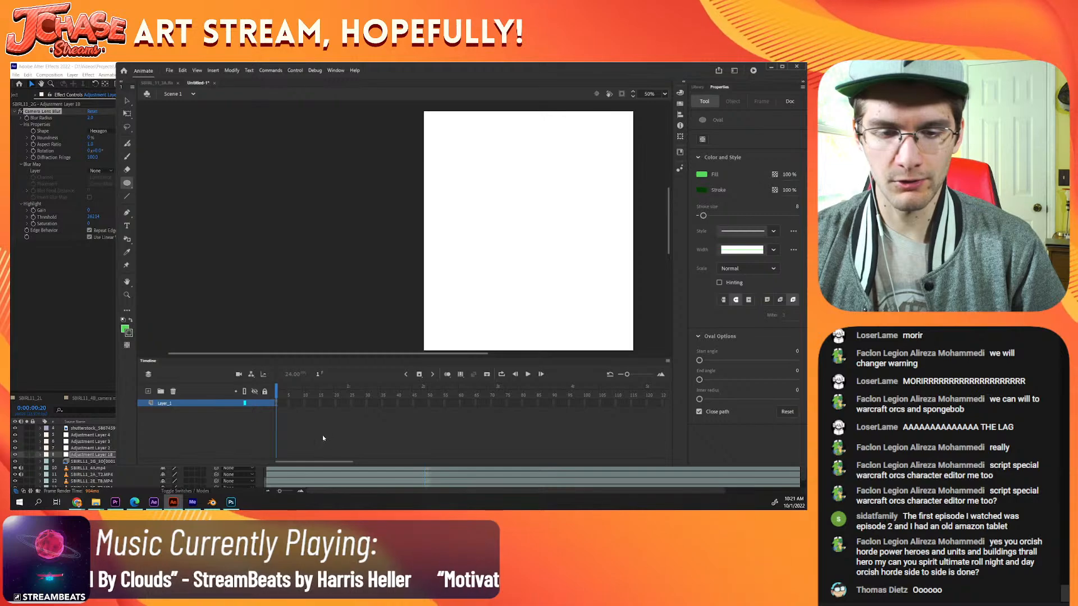
Step: Bring Premiere Pro up behind Animate as the backdrop and extend the Animate window's height down to the taskbar
{"action": "left_click", "coordinate": [333, 471]}
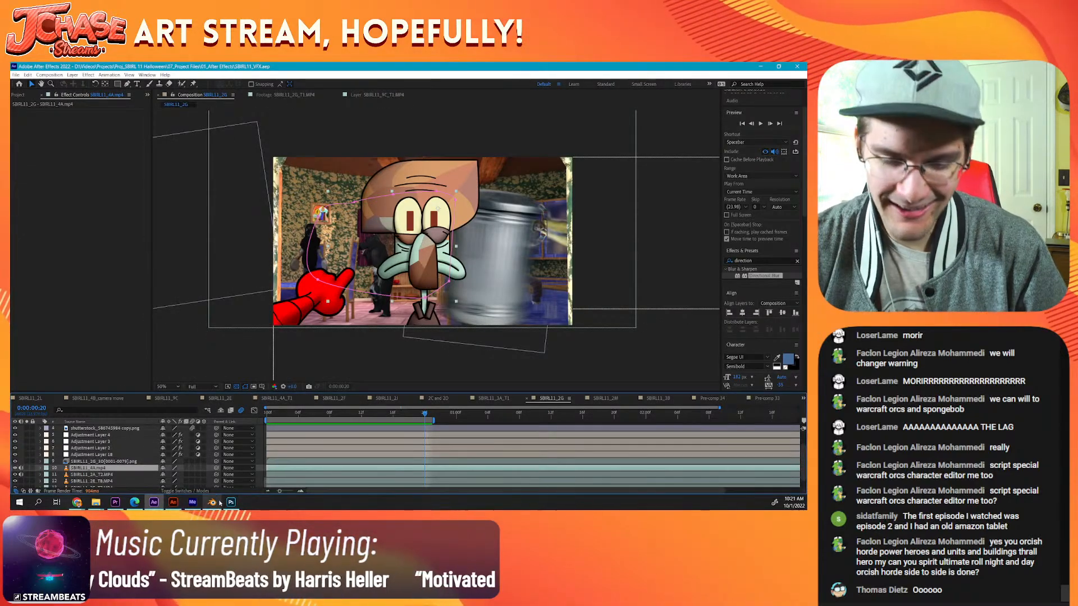
{"action": "left_click", "coordinate": [231, 502]}
{"action": "left_click", "coordinate": [154, 502]}
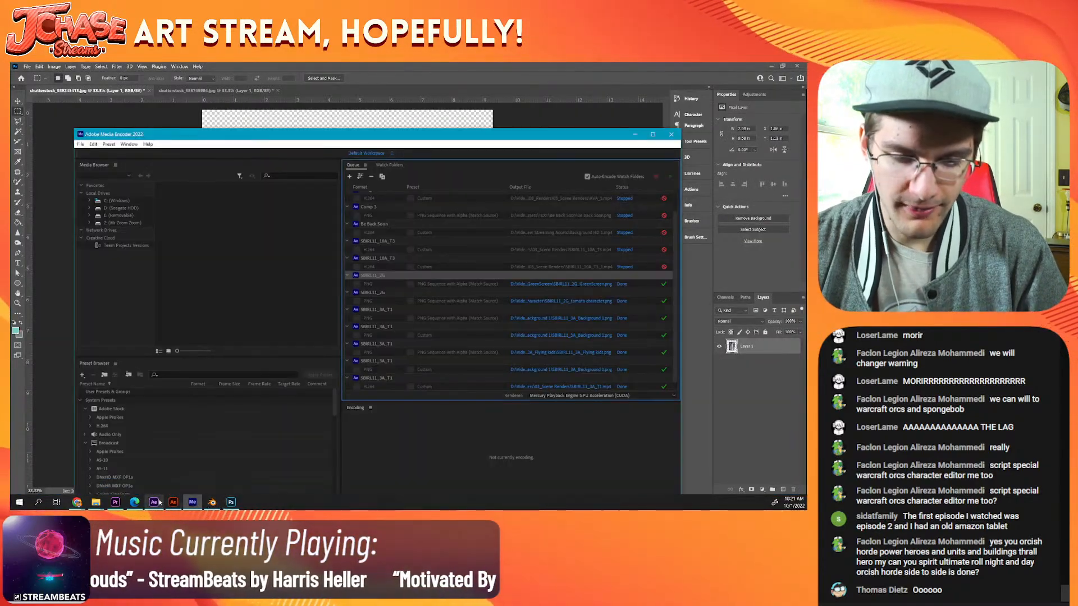
{"action": "left_click", "coordinate": [115, 501]}
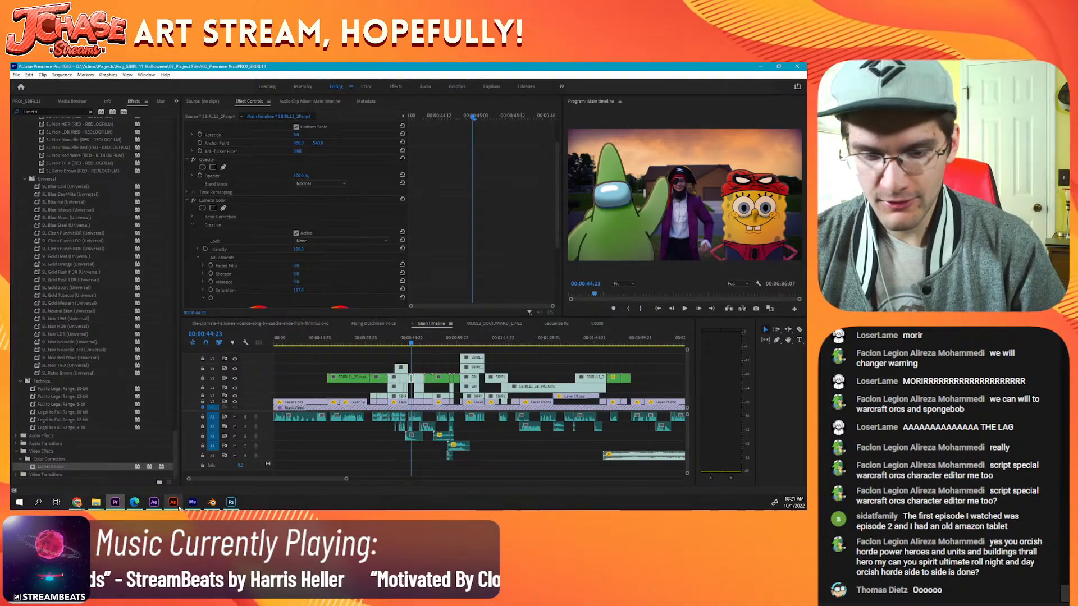
{"action": "left_click", "coordinate": [173, 502]}
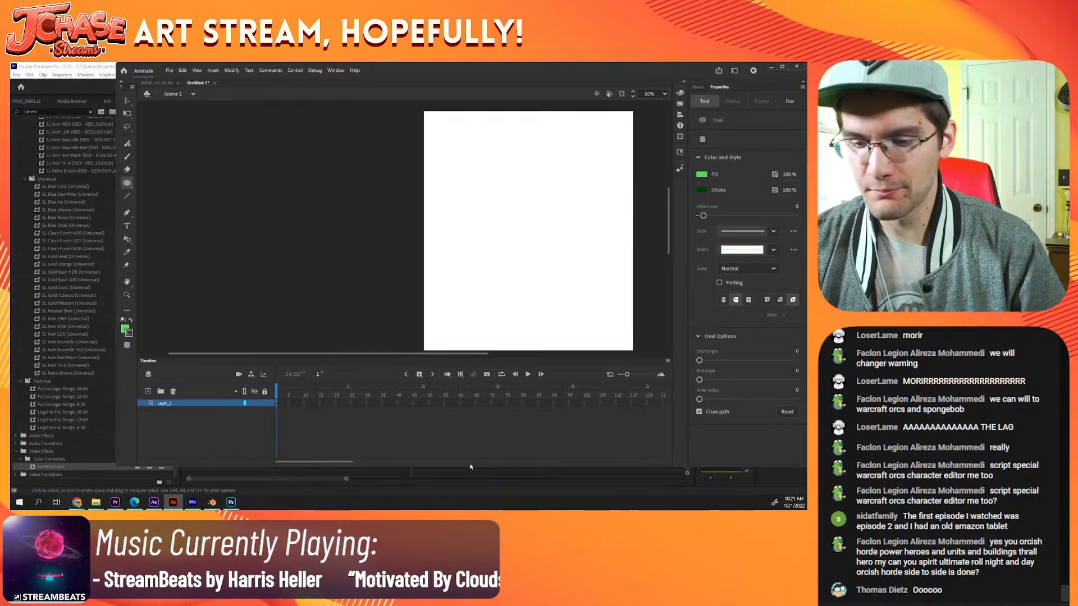
{"action": "left_click_drag", "start_coordinate": [469, 466], "coordinate": [468, 492]}
Step: Bring the Chrome timer window beside the canvas, start the 8-minute countdown, and return to Animate with the blank stage centred
{"action": "mouse_move", "coordinate": [79, 502]}
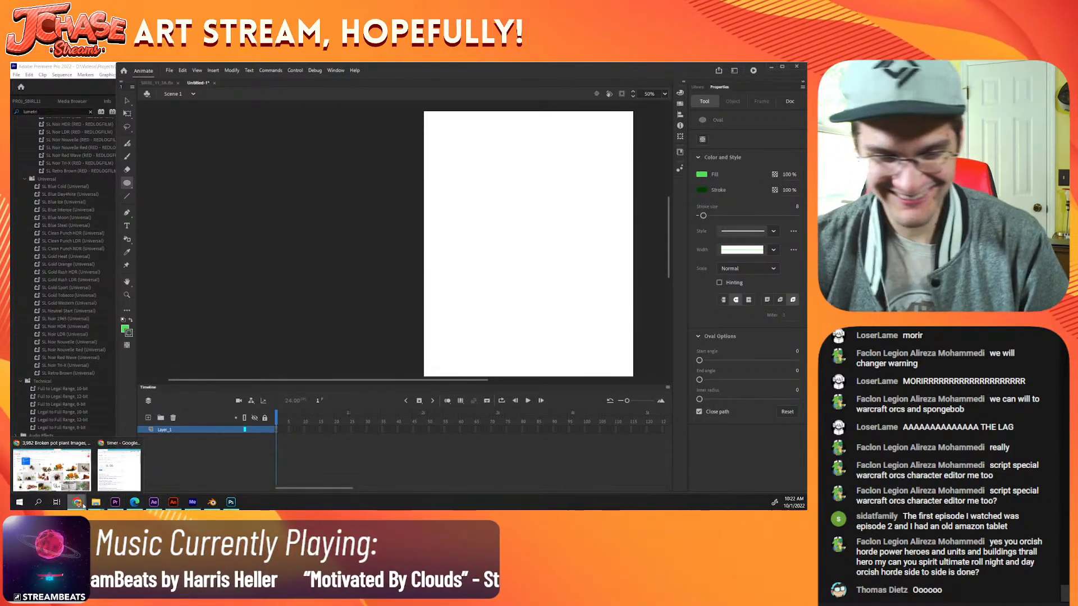
{"action": "left_click", "coordinate": [109, 489]}
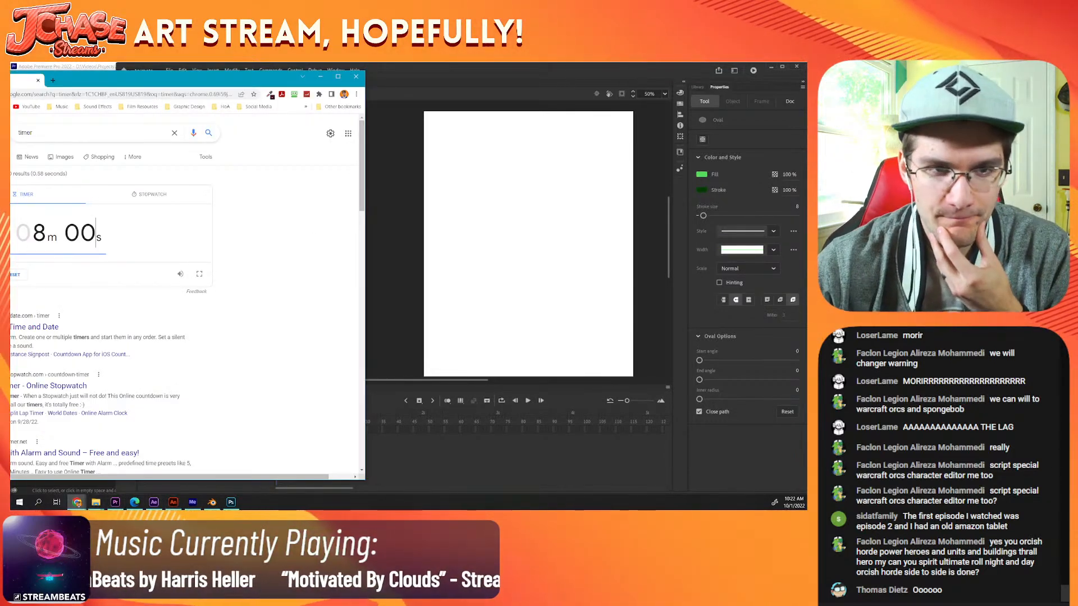
{"action": "left_click_drag", "start_coordinate": [178, 76], "coordinate": [226, 76]}
{"action": "key", "text": "Return"}
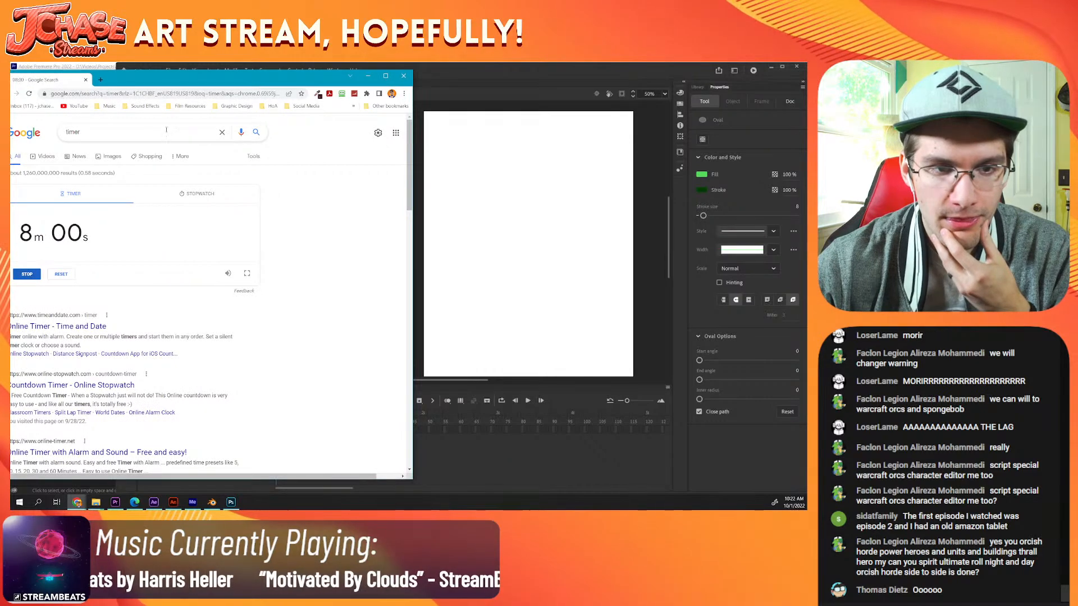
{"action": "left_click", "coordinate": [528, 83]}
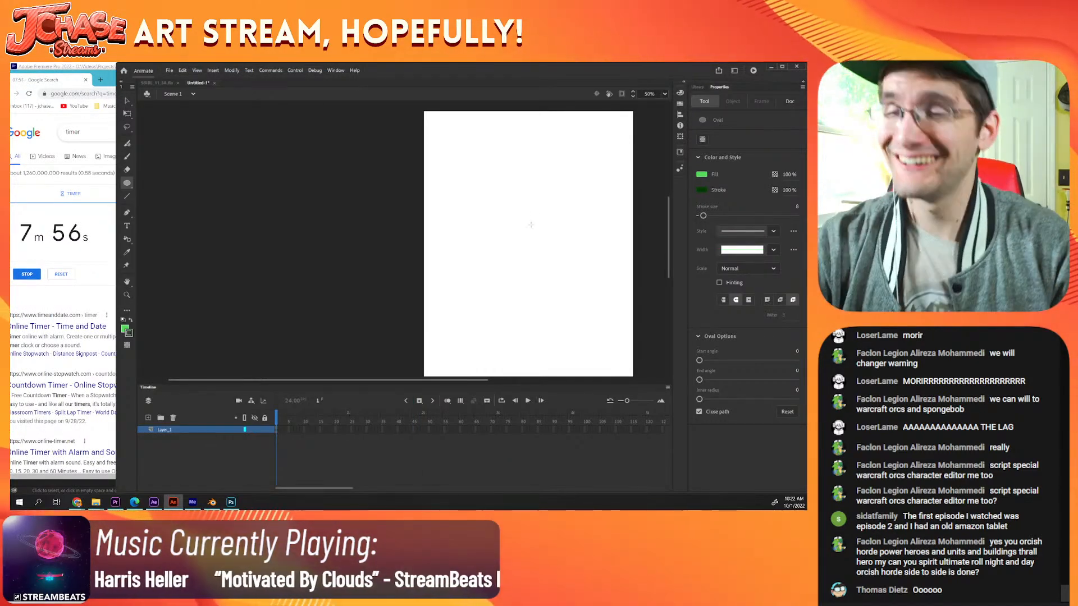
{"action": "left_click_drag", "start_coordinate": [521, 254], "coordinate": [381, 270]}
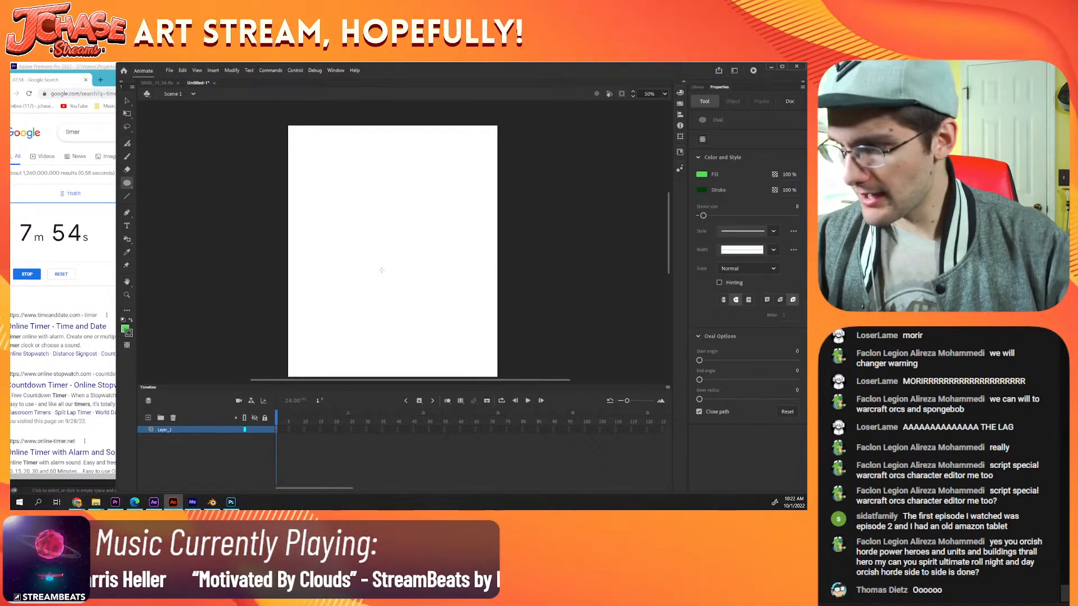
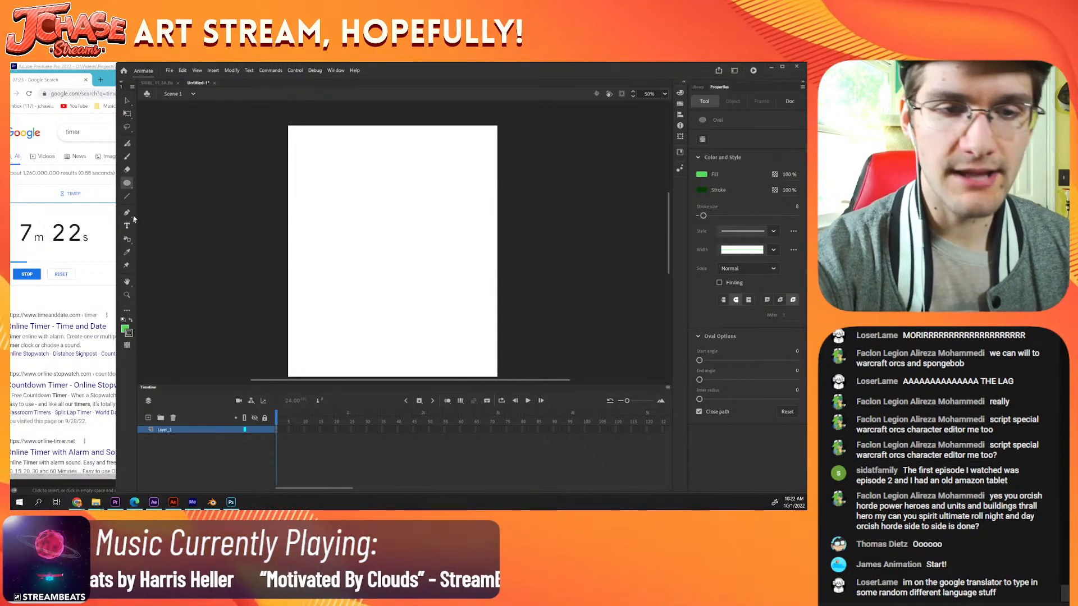
Step: Switch to the Classic Brush and set its fill to black for outlining the figure
{"action": "key", "text": "b"}
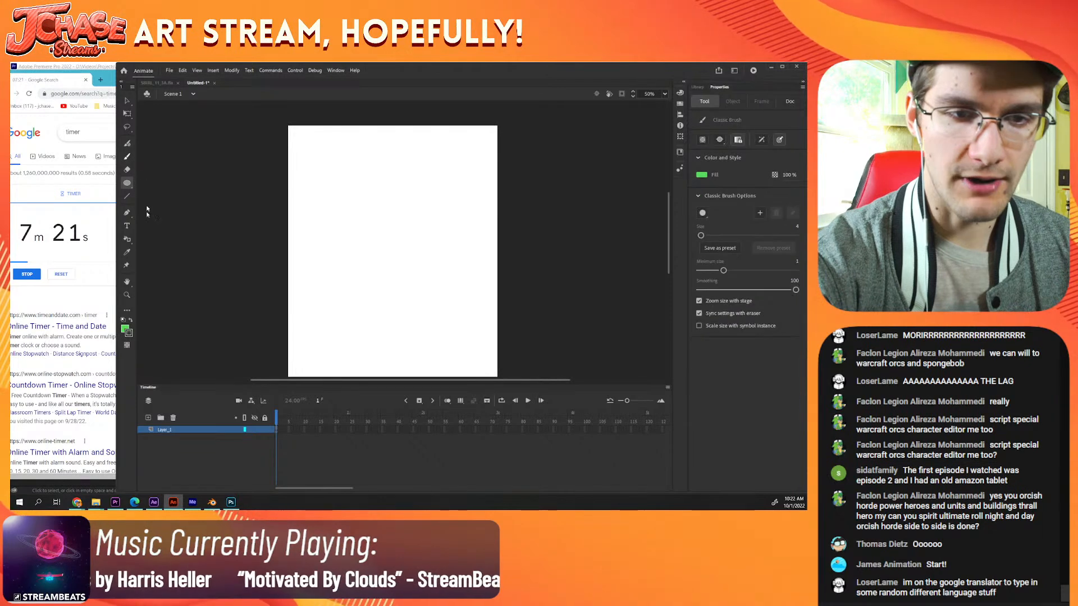
{"action": "left_click", "coordinate": [124, 329]}
{"action": "left_click", "coordinate": [140, 353]}
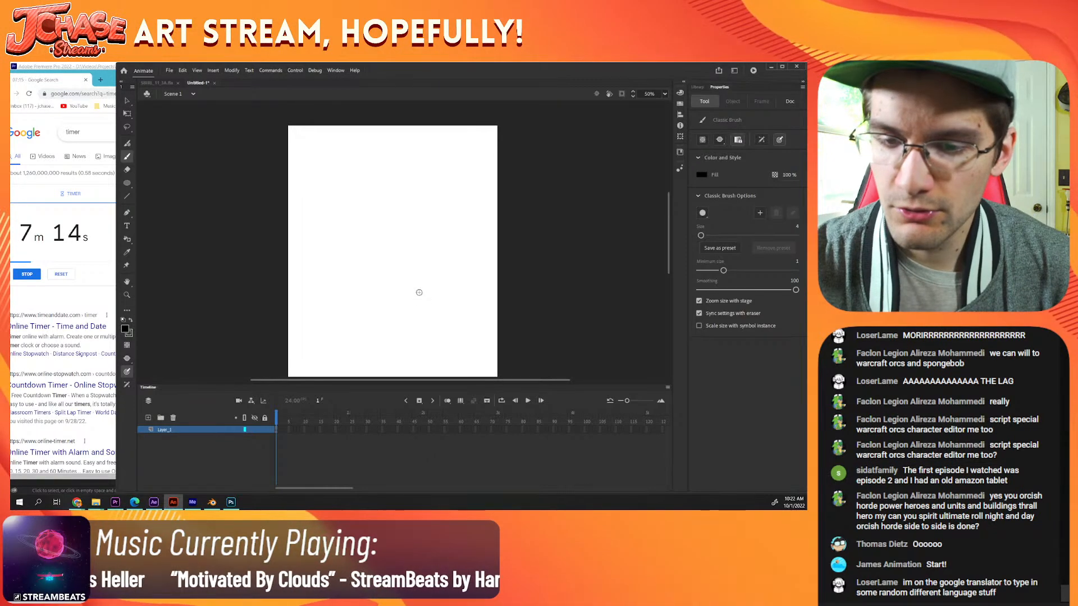
{"action": "left_click_drag", "start_coordinate": [419, 292], "coordinate": [420, 308]}
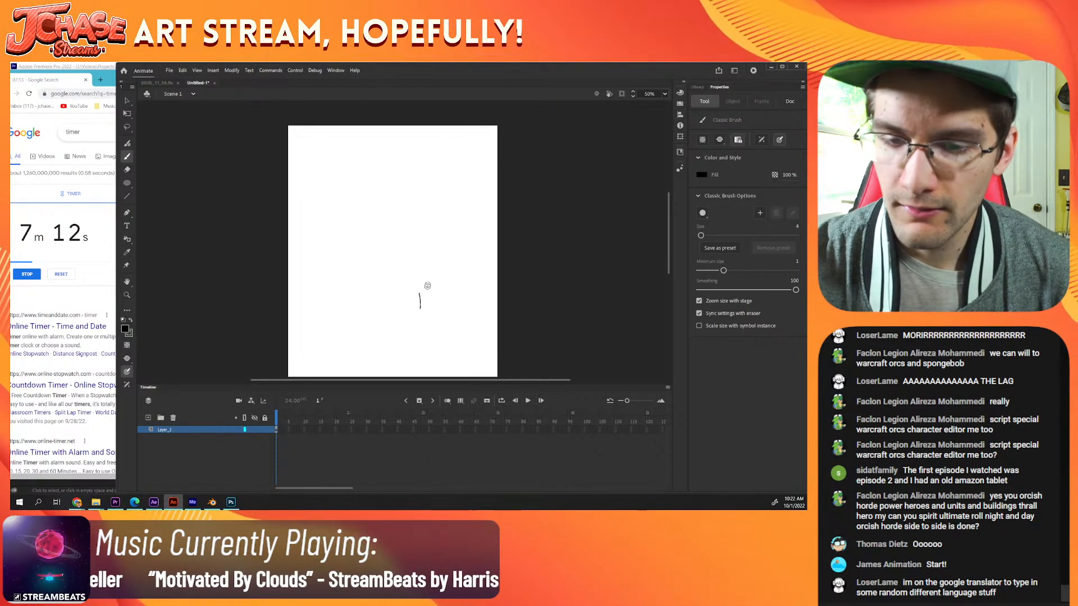
{"action": "mouse_move", "coordinate": [405, 240]}
{"action": "left_mouse_down"}
{"action": "mouse_move", "coordinate": [410, 322]}
{"action": "mouse_move", "coordinate": [386, 334]}
{"action": "mouse_move", "coordinate": [368, 318]}
{"action": "left_mouse_up"}
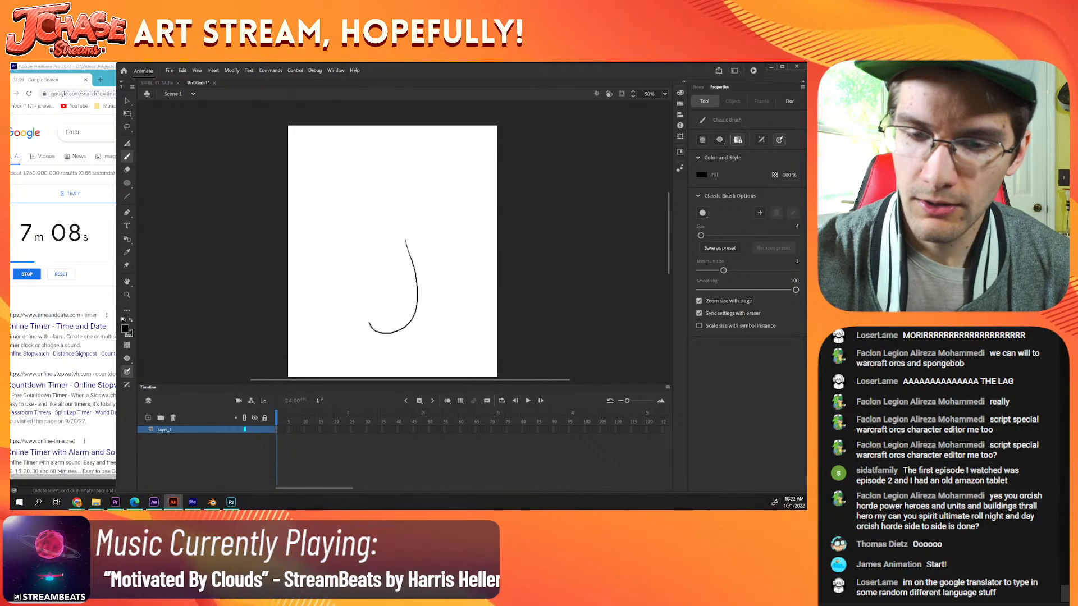
{"action": "key", "text": "ctrl+z"}
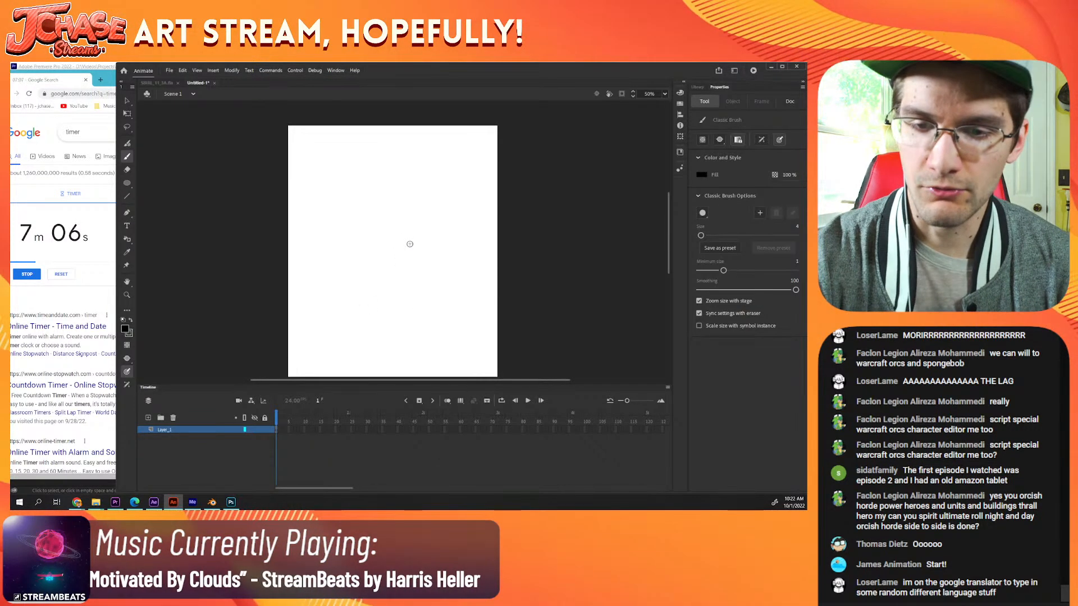
{"action": "mouse_move", "coordinate": [408, 242]}
{"action": "left_mouse_down"}
{"action": "mouse_move", "coordinate": [381, 249]}
{"action": "mouse_move", "coordinate": [366, 324]}
{"action": "mouse_move", "coordinate": [407, 342]}
{"action": "mouse_move", "coordinate": [424, 316]}
{"action": "mouse_move", "coordinate": [408, 240]}
{"action": "left_mouse_up"}
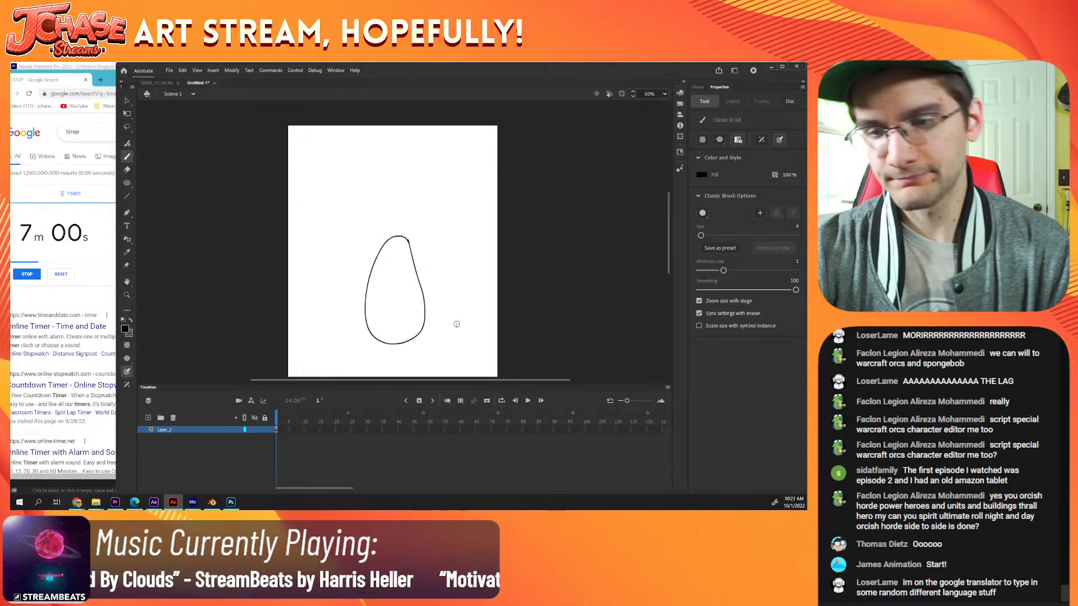
{"action": "key", "text": "ctrl+z"}
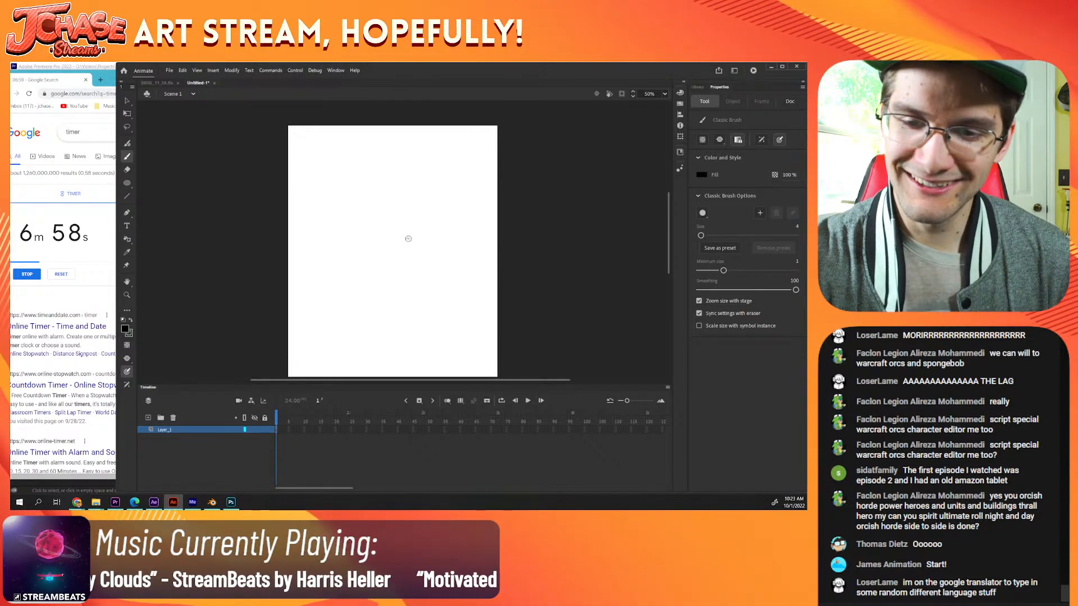
{"action": "mouse_move", "coordinate": [366, 259]}
{"action": "left_mouse_down"}
{"action": "mouse_move", "coordinate": [352, 332]}
{"action": "mouse_move", "coordinate": [366, 346]}
{"action": "mouse_move", "coordinate": [414, 346]}
{"action": "left_mouse_up"}
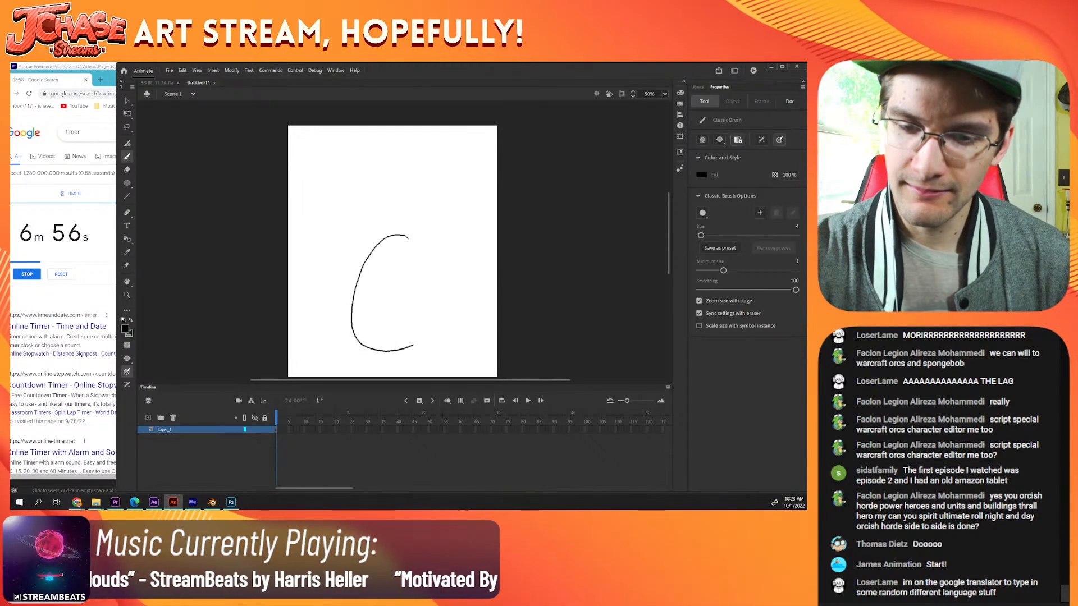
{"action": "mouse_move", "coordinate": [433, 309]}
{"action": "left_mouse_down"}
{"action": "mouse_move", "coordinate": [425, 263]}
{"action": "mouse_move", "coordinate": [394, 231]}
{"action": "left_mouse_up"}
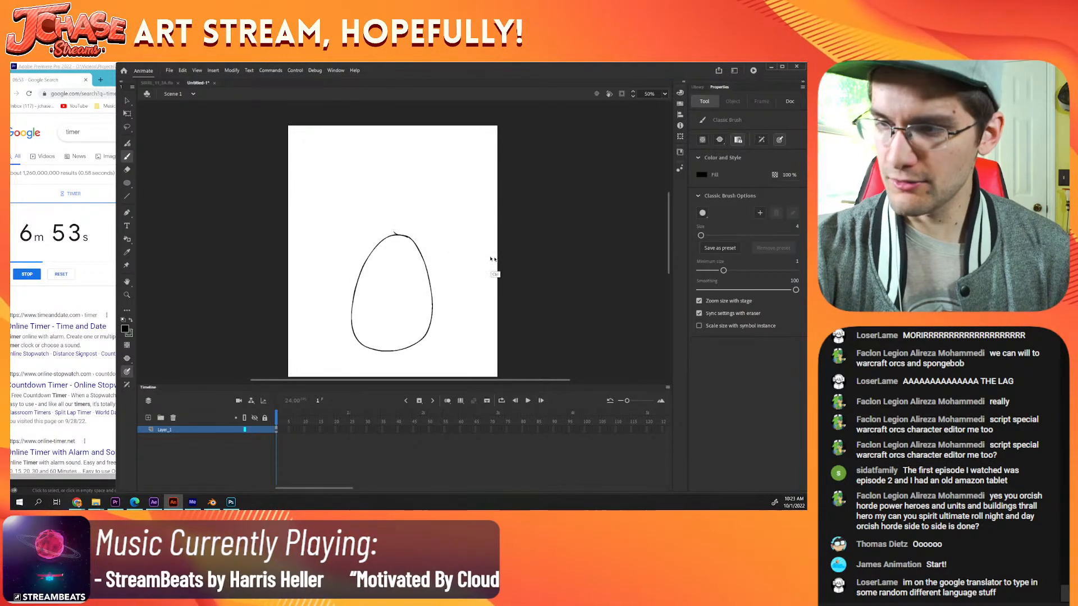
{"action": "key", "text": "ctrl+z"}
{"action": "mouse_move", "coordinate": [407, 236]}
{"action": "left_mouse_down"}
{"action": "mouse_move", "coordinate": [365, 260]}
{"action": "mouse_move", "coordinate": [356, 307]}
{"action": "left_mouse_up"}
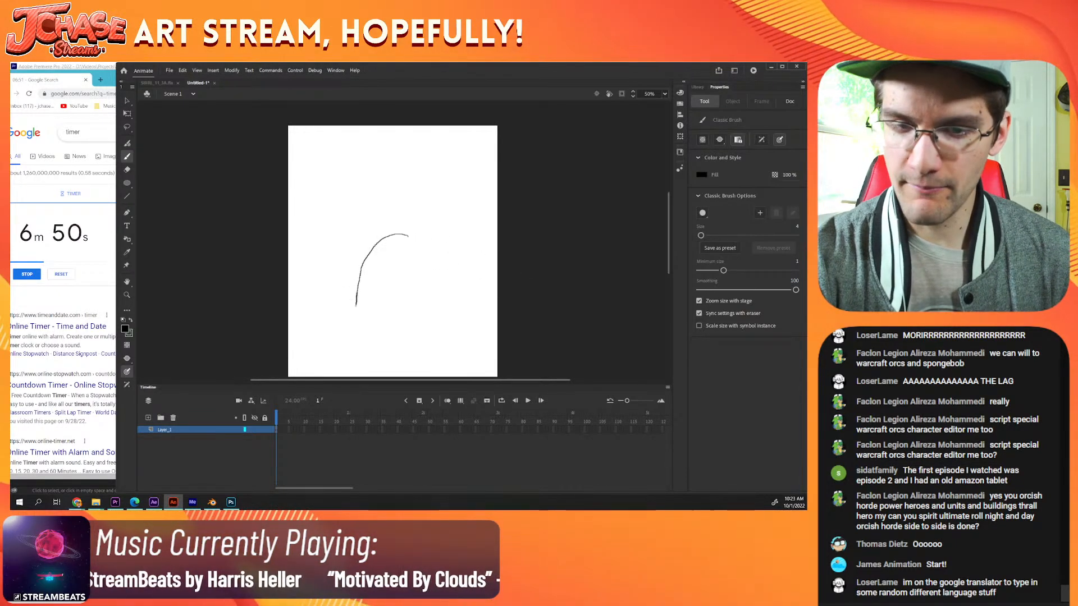
{"action": "key", "text": "ctrl+z"}
{"action": "left_click_drag", "start_coordinate": [410, 246], "coordinate": [421, 227]}
Step: Zoom the stage to 100% and reduce the timeline's height to free more drawing room
{"action": "key", "text": "ctrl+="}
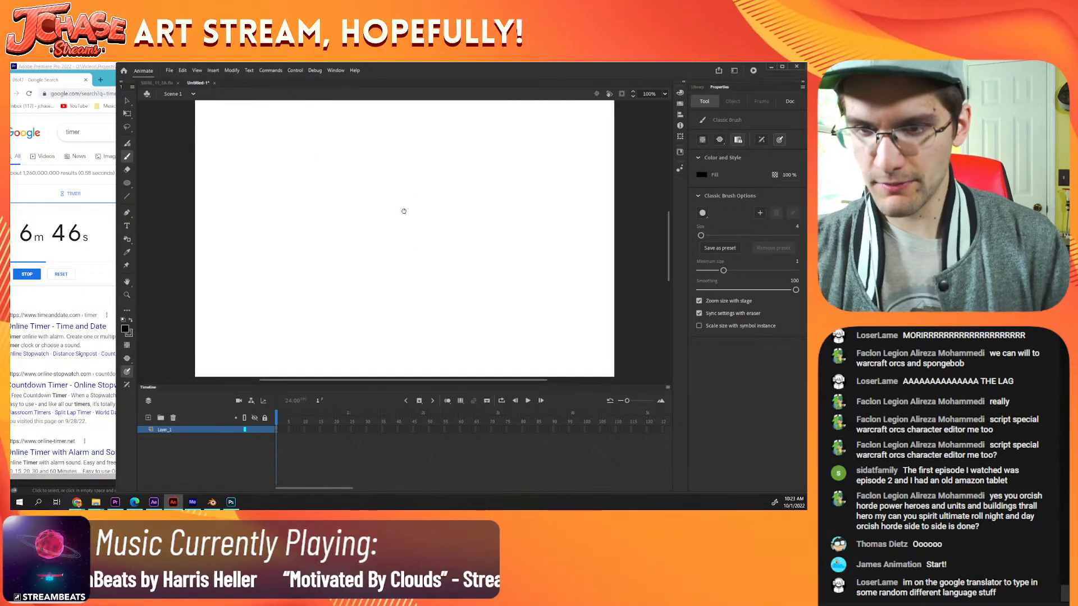
{"action": "left_click_drag", "start_coordinate": [501, 388], "coordinate": [501, 434]}
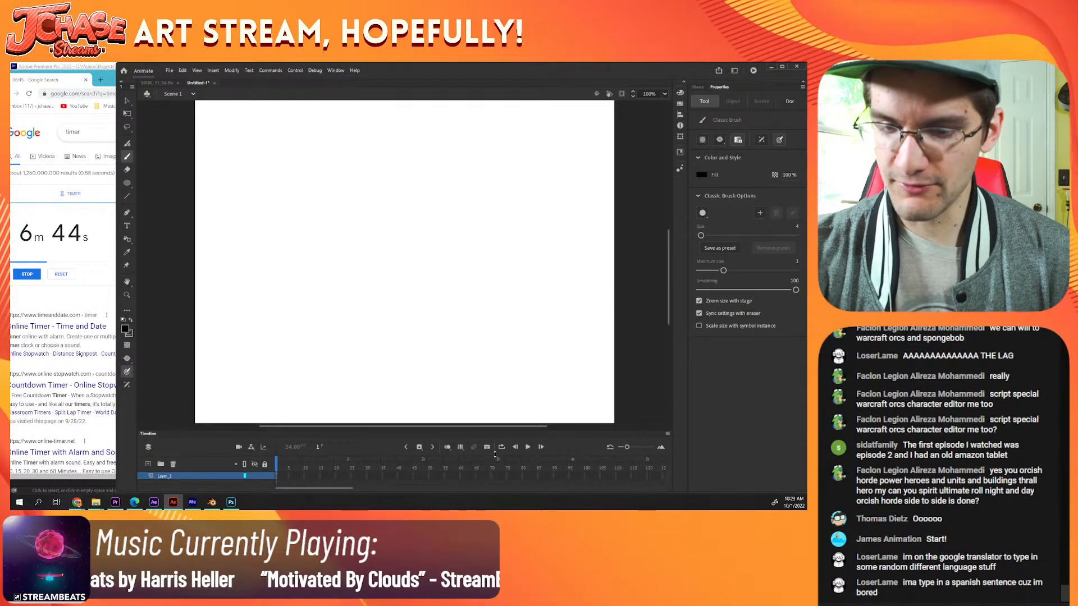
{"action": "mouse_move", "coordinate": [386, 216]}
{"action": "left_mouse_down"}
{"action": "mouse_move", "coordinate": [367, 226]}
{"action": "mouse_move", "coordinate": [329, 287]}
{"action": "left_mouse_up"}
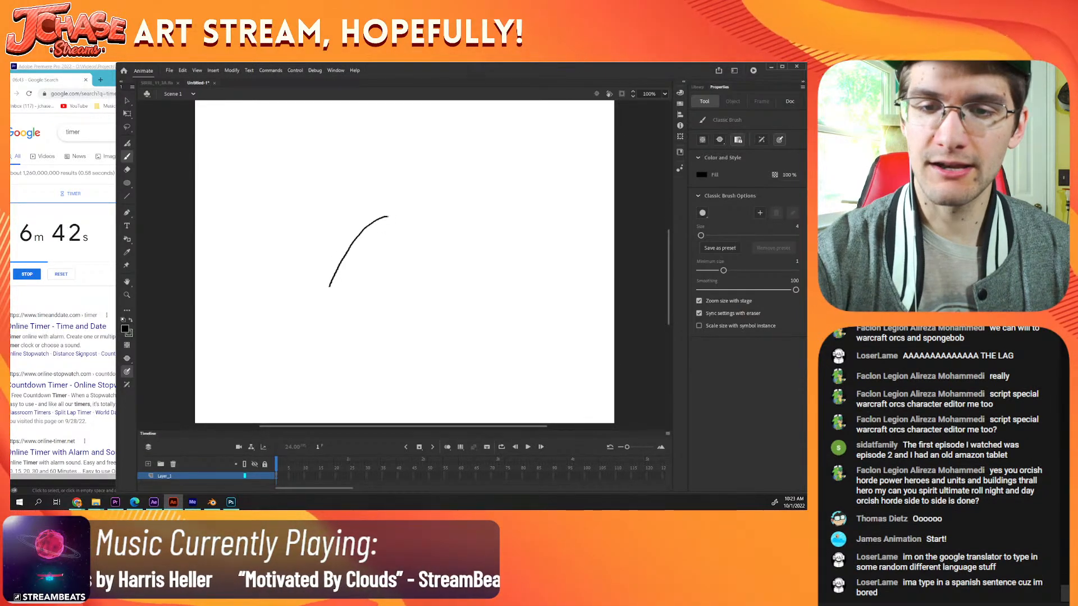
{"action": "mouse_move", "coordinate": [319, 388]}
{"action": "left_mouse_down"}
{"action": "mouse_move", "coordinate": [345, 409]}
{"action": "mouse_move", "coordinate": [387, 412]}
{"action": "left_mouse_up"}
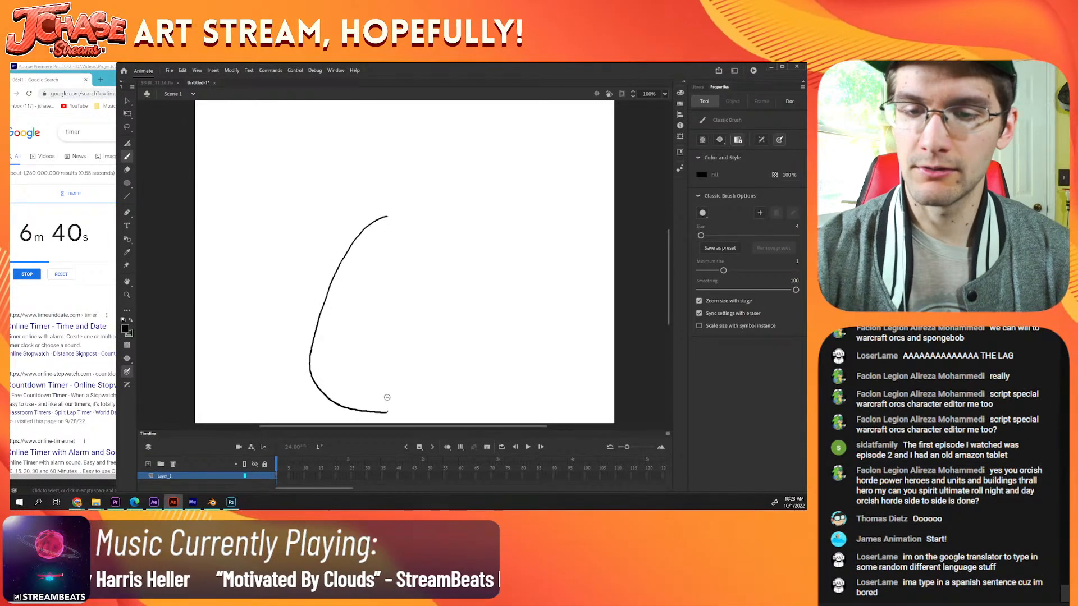
{"action": "key", "text": "ctrl+z"}
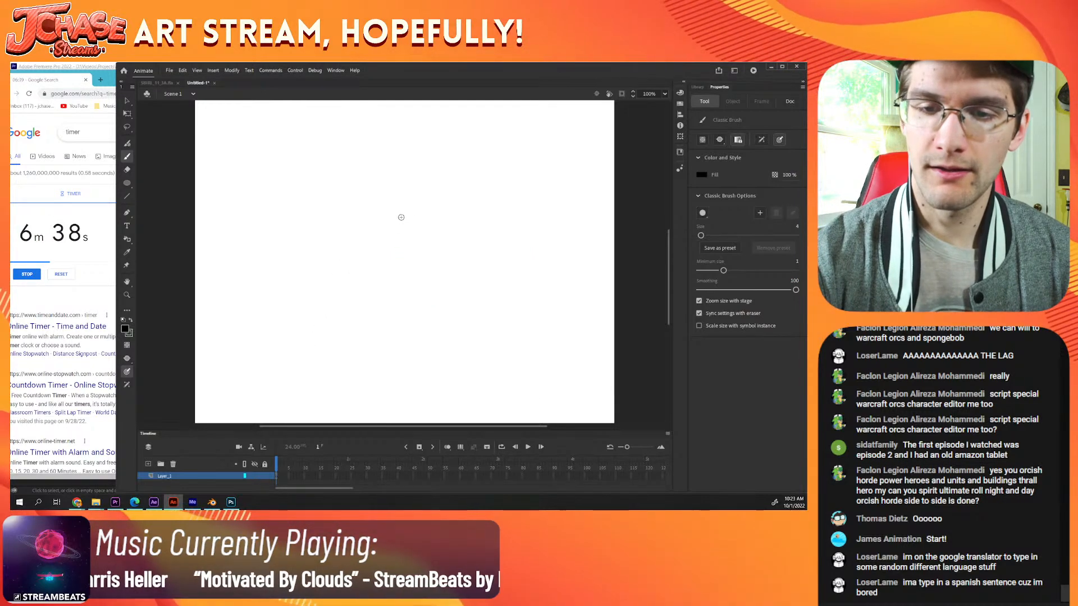
Step: Draw a tall black egg outline with a curved inner contour, and fill the crescent along its left and lower edge black
{"action": "mouse_move", "coordinate": [385, 232]}
{"action": "left_mouse_down"}
{"action": "mouse_move", "coordinate": [361, 304]}
{"action": "mouse_move", "coordinate": [361, 366]}
{"action": "mouse_move", "coordinate": [375, 389]}
{"action": "mouse_move", "coordinate": [417, 410]}
{"action": "mouse_move", "coordinate": [465, 387]}
{"action": "left_mouse_up"}
{"action": "mouse_move", "coordinate": [472, 337]}
{"action": "left_mouse_down"}
{"action": "mouse_move", "coordinate": [458, 253]}
{"action": "mouse_move", "coordinate": [439, 226]}
{"action": "mouse_move", "coordinate": [402, 215]}
{"action": "left_mouse_up"}
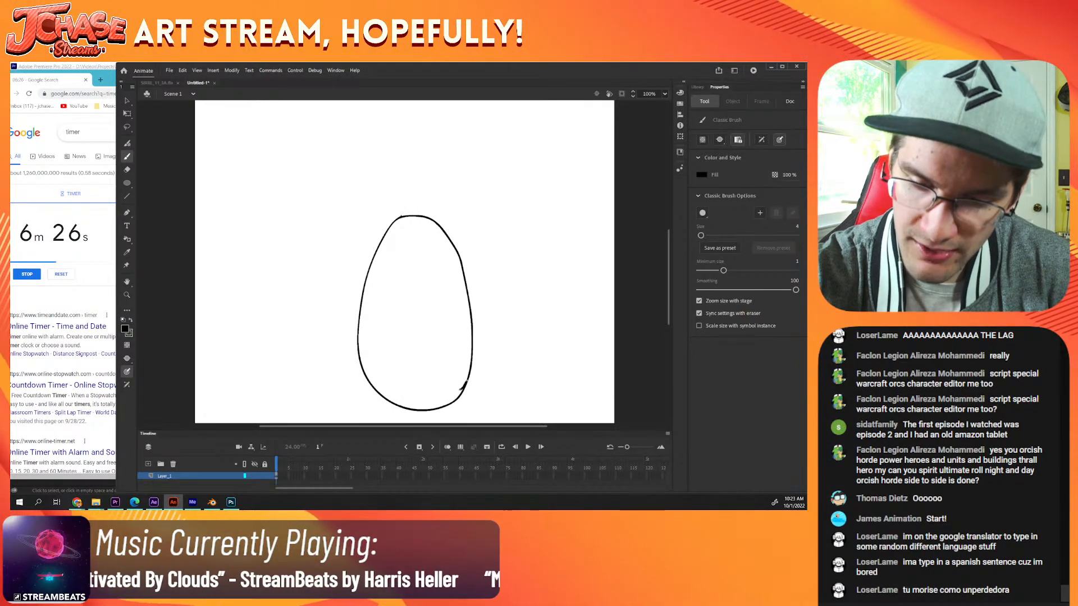
{"action": "mouse_move", "coordinate": [467, 382]}
{"action": "left_mouse_down"}
{"action": "mouse_move", "coordinate": [415, 386]}
{"action": "mouse_move", "coordinate": [389, 347]}
{"action": "mouse_move", "coordinate": [384, 296]}
{"action": "mouse_move", "coordinate": [421, 216]}
{"action": "left_mouse_up"}
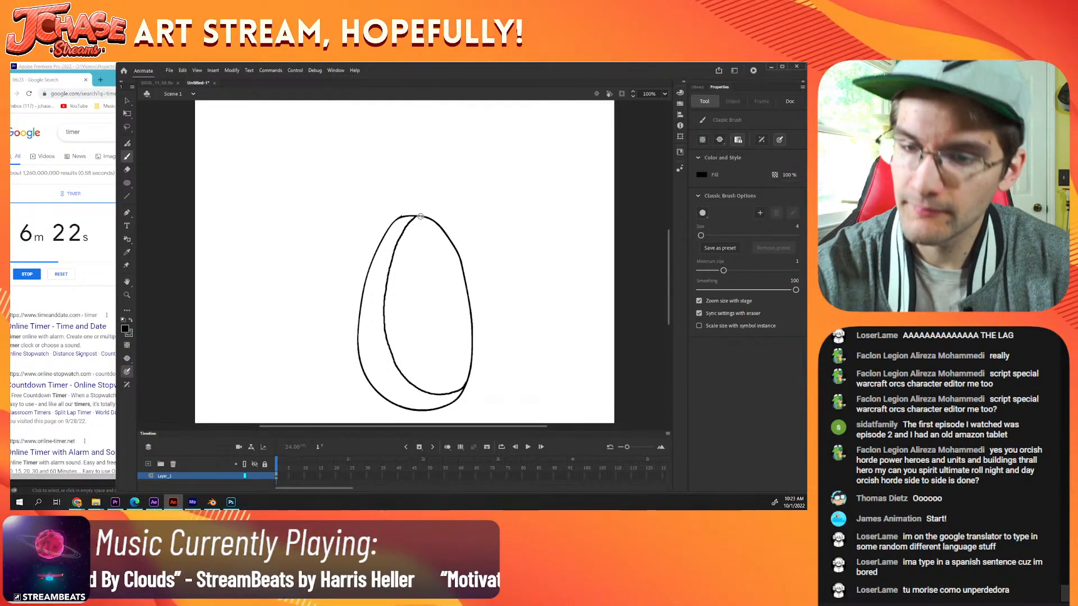
{"action": "key", "text": "ctrl+minus"}
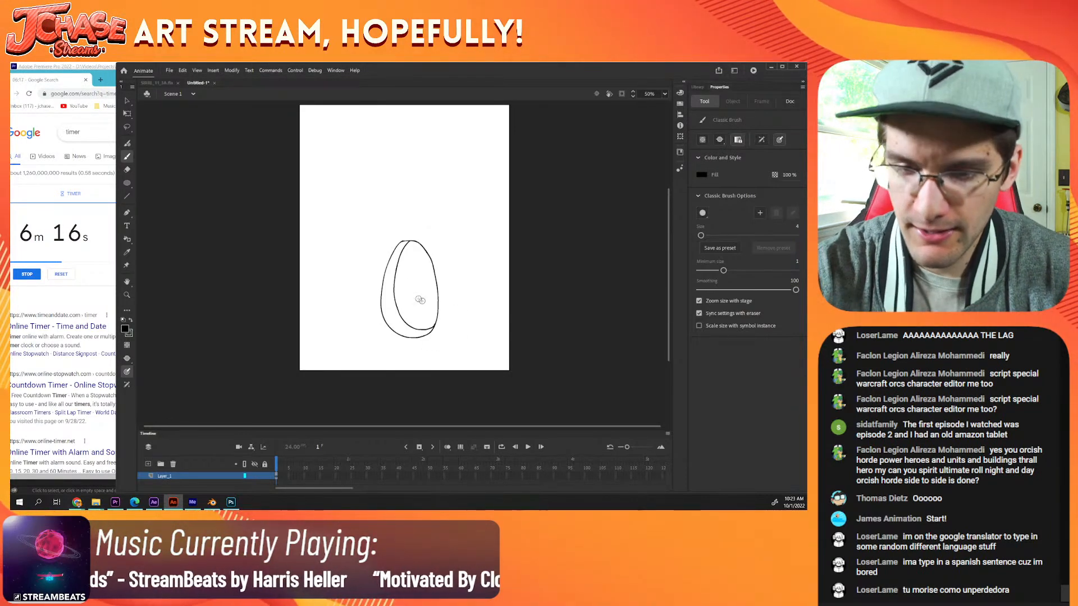
{"action": "key", "text": "k"}
{"action": "left_click", "coordinate": [416, 333]}
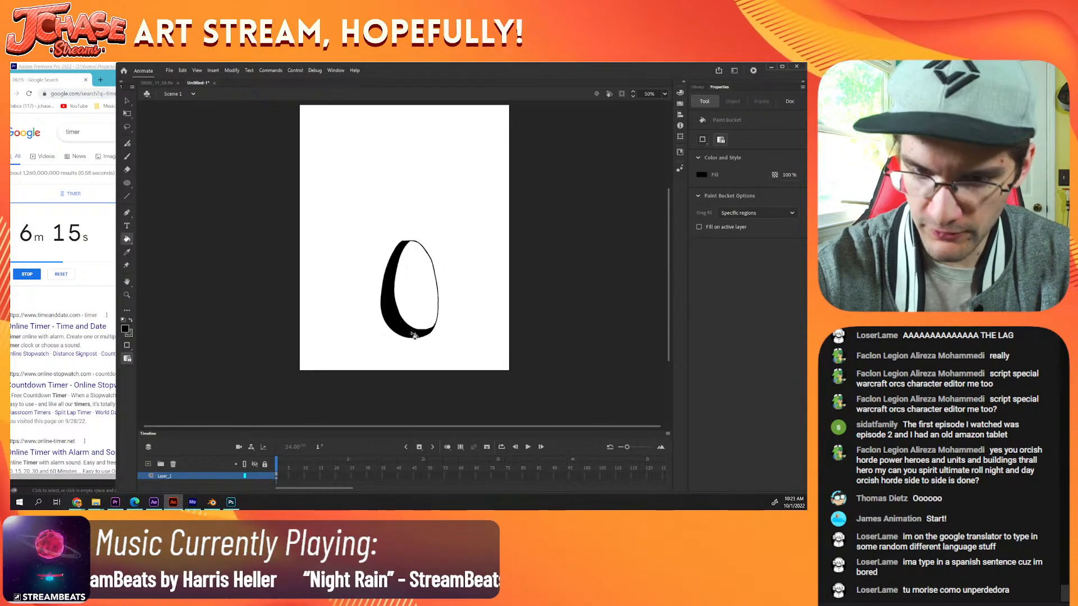
Step: Select the whole egg shape and move it up on the stage
{"action": "left_click", "coordinate": [128, 114]}
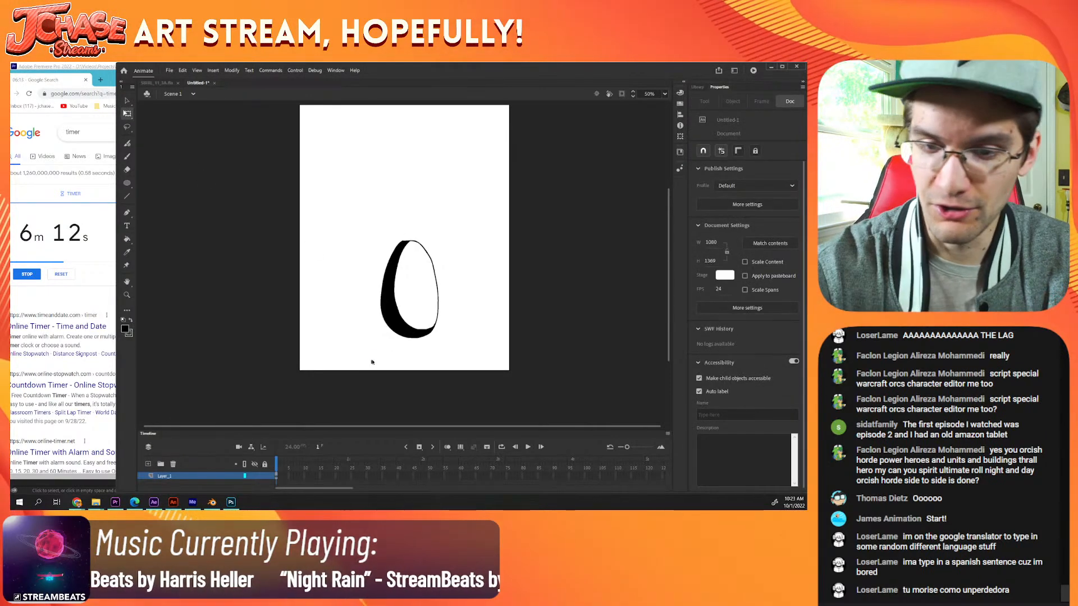
{"action": "left_click_drag", "start_coordinate": [372, 360], "coordinate": [463, 221]}
{"action": "key", "text": "v"}
{"action": "mouse_move", "coordinate": [407, 331]}
{"action": "left_mouse_down"}
{"action": "mouse_move", "coordinate": [402, 303]}
{"action": "mouse_move", "coordinate": [410, 331]}
{"action": "left_mouse_up"}
Step: Return to the Classic Brush and set its fill to bright green
{"action": "key", "text": "b"}
{"action": "scroll", "coordinate": [441, 275], "scroll_direction": "up", "scroll_amount": 2}
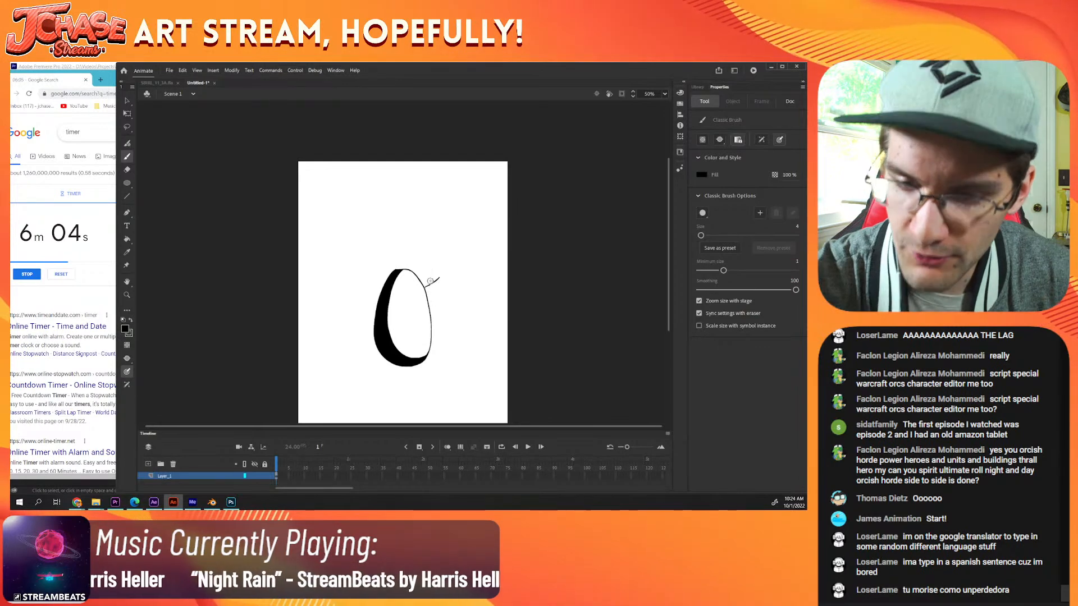
{"action": "left_click", "coordinate": [125, 329]}
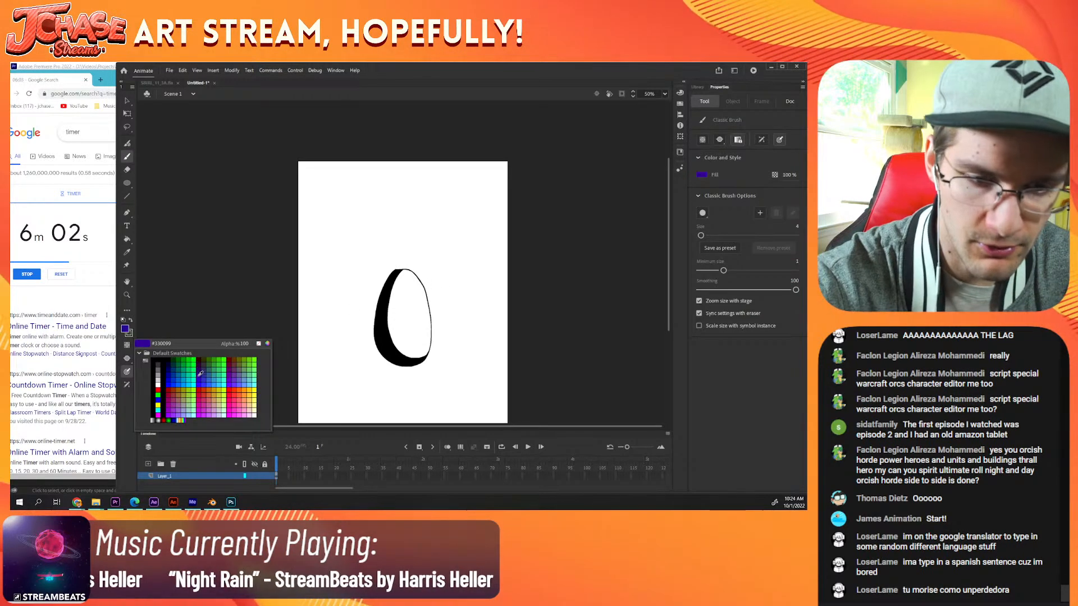
{"action": "left_click", "coordinate": [140, 396]}
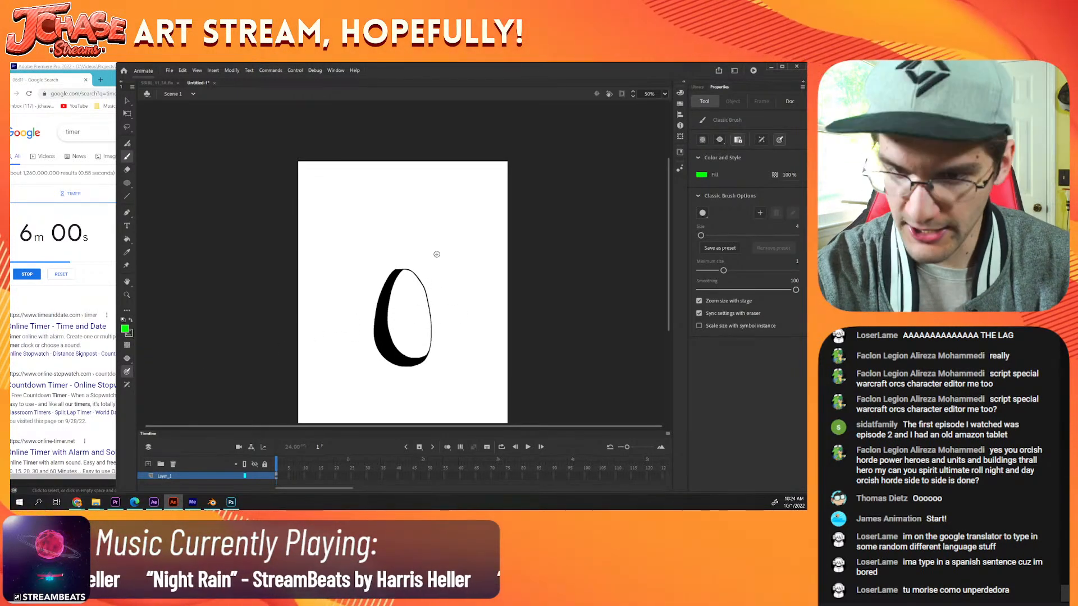
{"action": "mouse_move", "coordinate": [461, 221]}
{"action": "left_mouse_down"}
{"action": "mouse_move", "coordinate": [421, 224]}
{"action": "mouse_move", "coordinate": [411, 254]}
{"action": "left_mouse_up"}
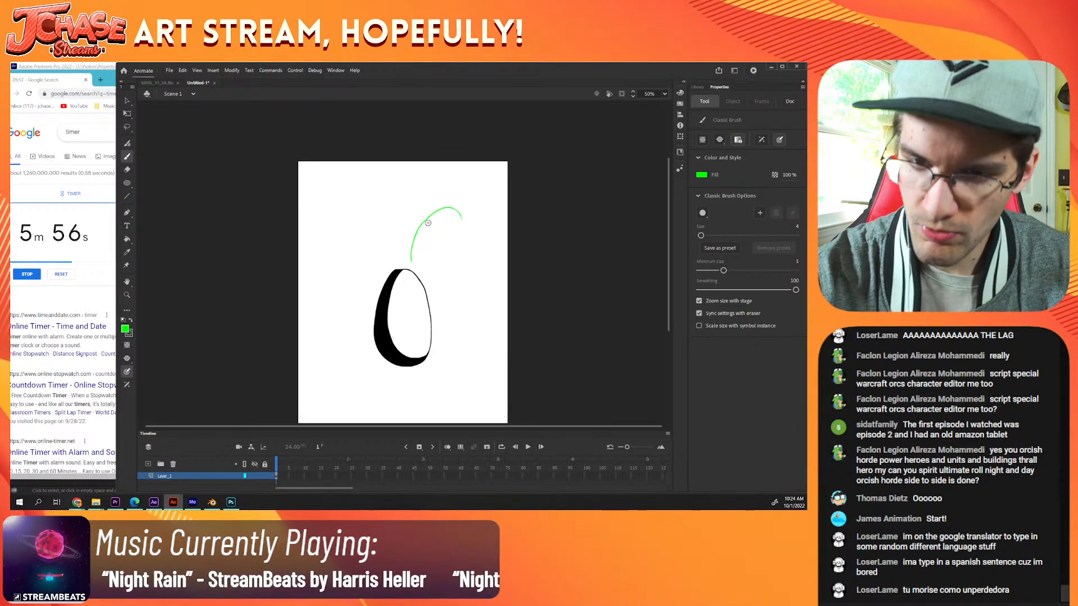
{"action": "key", "text": "ctrl+z"}
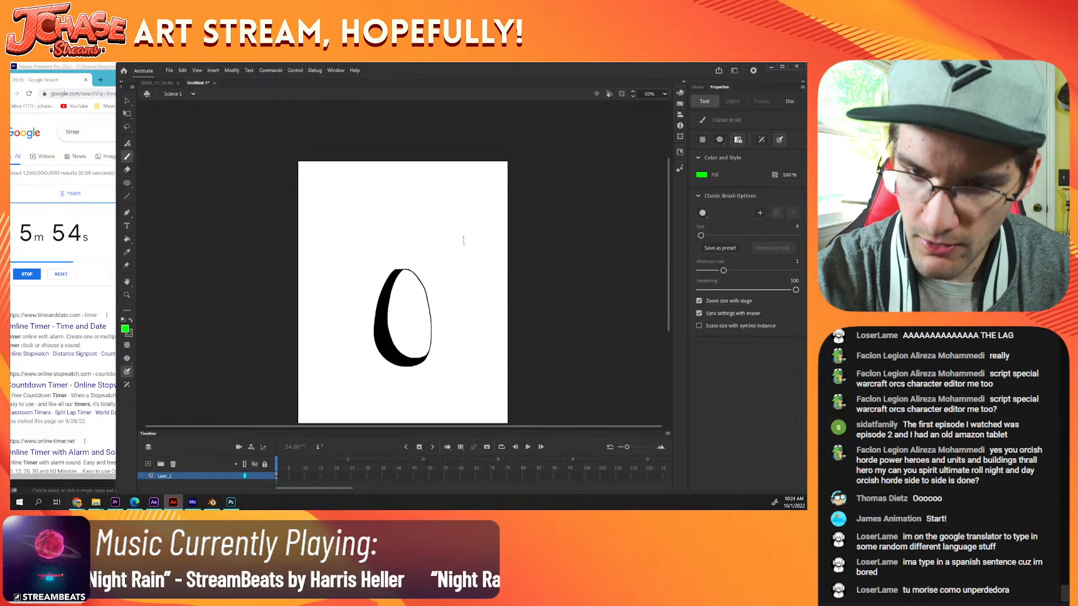
{"action": "mouse_move", "coordinate": [454, 201]}
{"action": "left_mouse_down"}
{"action": "mouse_move", "coordinate": [416, 215]}
{"action": "mouse_move", "coordinate": [415, 270]}
{"action": "left_mouse_up"}
{"action": "mouse_move", "coordinate": [464, 244]}
{"action": "left_mouse_down"}
{"action": "mouse_move", "coordinate": [457, 280]}
{"action": "mouse_move", "coordinate": [436, 285]}
{"action": "mouse_move", "coordinate": [419, 274]}
{"action": "left_mouse_up"}
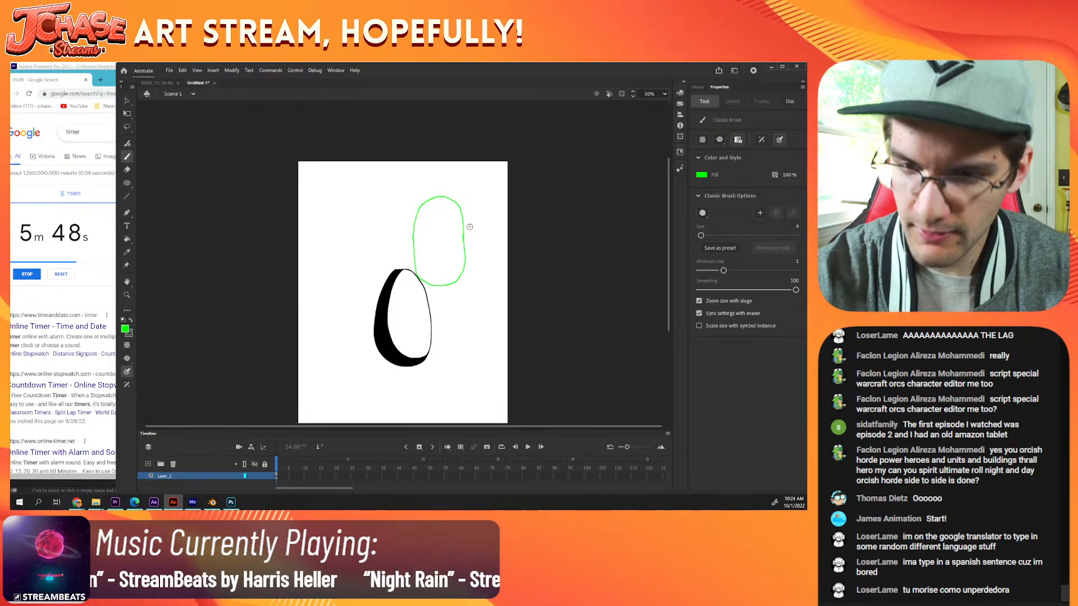
{"action": "key", "text": "ctrl+z"}
Step: Draw a tall, closed green oval with rounded ends above and to the right of the egg
{"action": "mouse_move", "coordinate": [473, 206]}
{"action": "left_mouse_down"}
{"action": "mouse_move", "coordinate": [479, 240]}
{"action": "mouse_move", "coordinate": [433, 269]}
{"action": "left_mouse_up"}
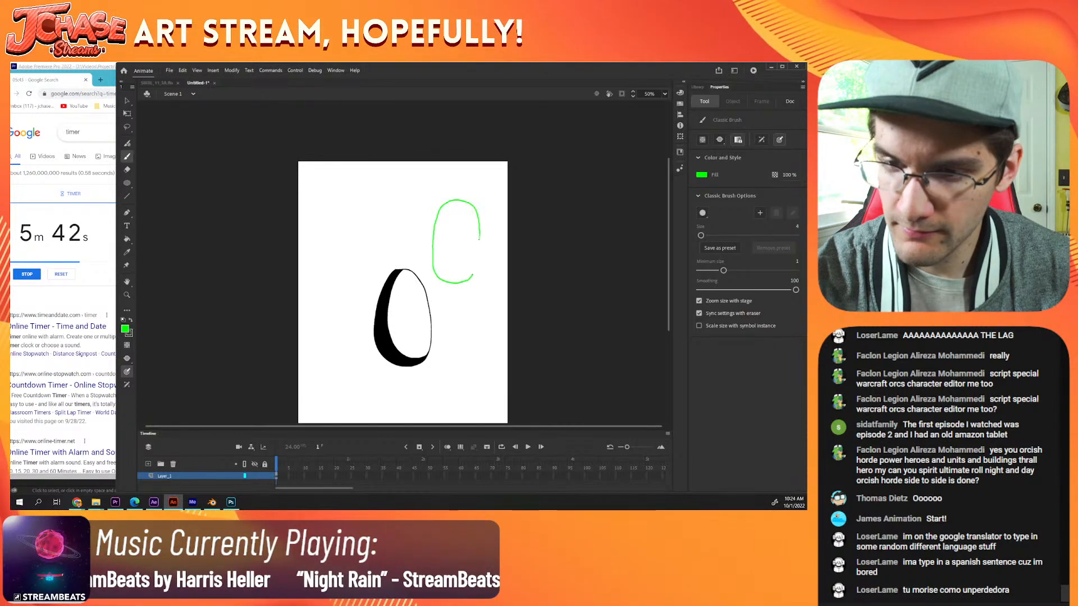
{"action": "left_click_drag", "start_coordinate": [479, 240], "coordinate": [460, 282]}
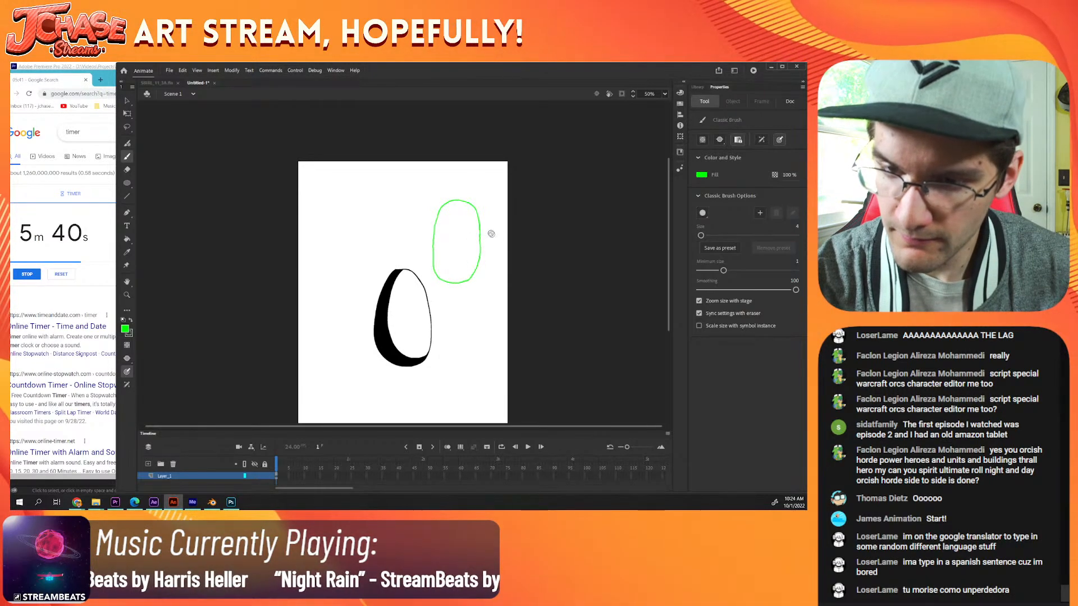
{"action": "key", "text": "ctrl+="}
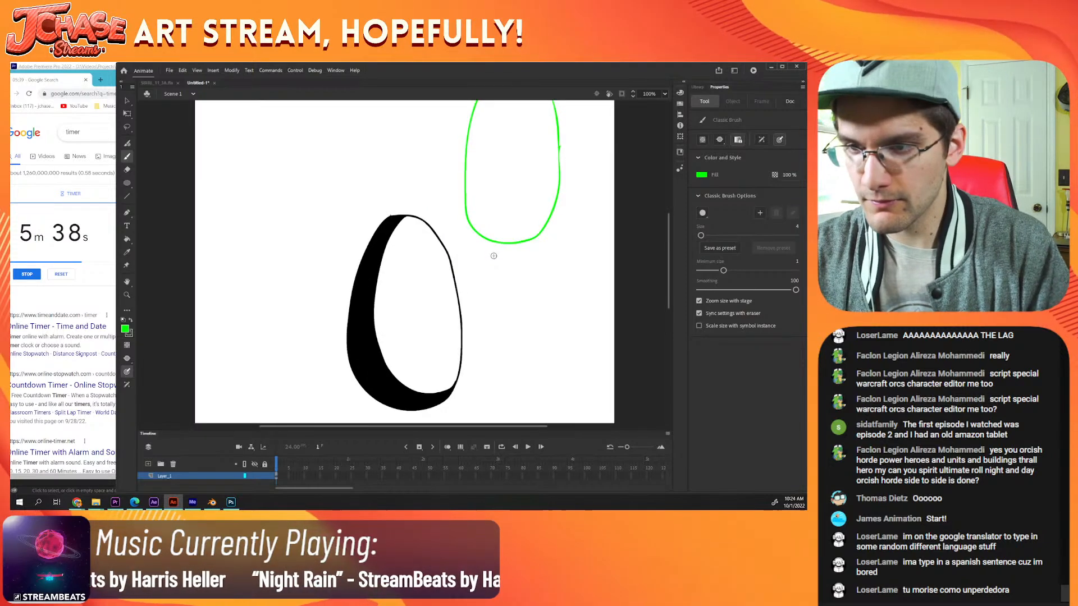
{"action": "left_click_drag", "start_coordinate": [583, 161], "coordinate": [438, 277]}
Step: Select the green oval, cut it, and paste it onto a new layer above the egg's layer
{"action": "key", "text": "v"}
{"action": "key", "text": "ctrl+="}
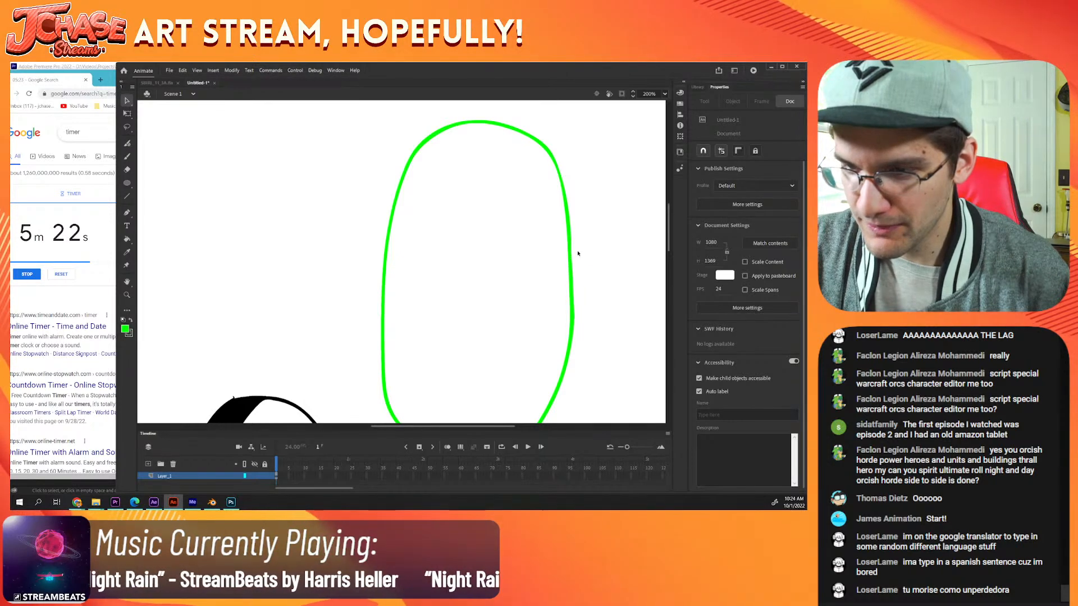
{"action": "key", "text": "ctrl+minus"}
{"action": "left_click", "coordinate": [485, 308]}
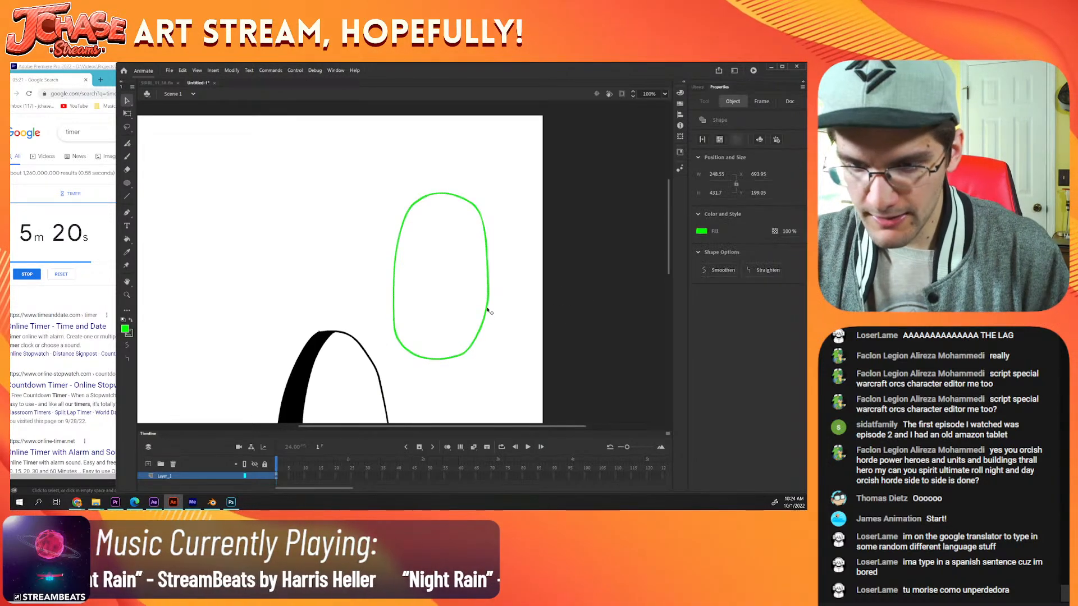
{"action": "key", "text": "ctrl+minus"}
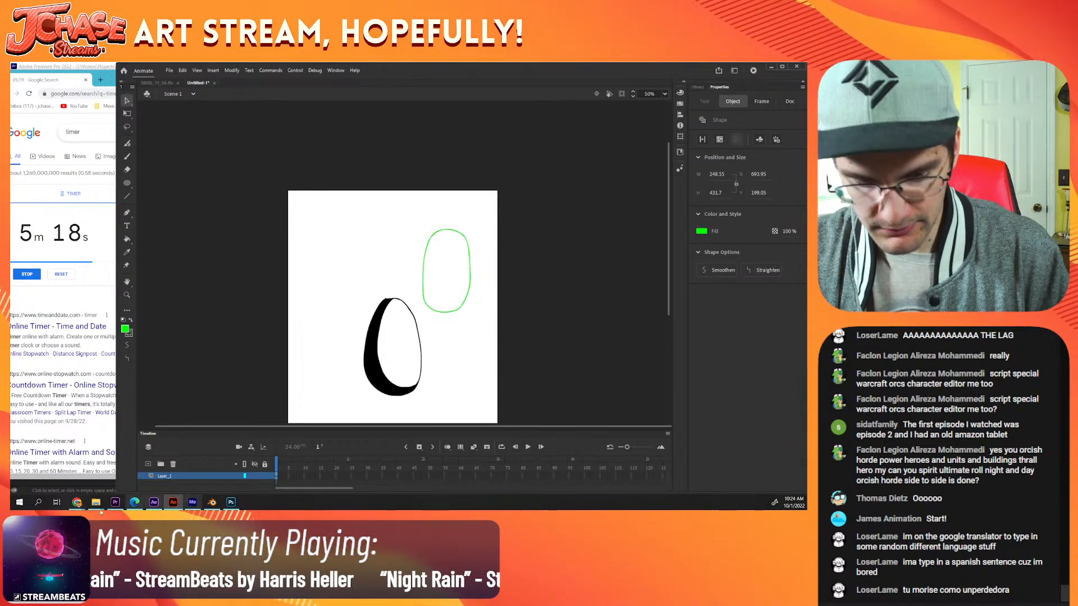
{"action": "key", "text": "ctrl+x"}
{"action": "left_click", "coordinate": [148, 464]}
{"action": "key", "text": "ctrl+v"}
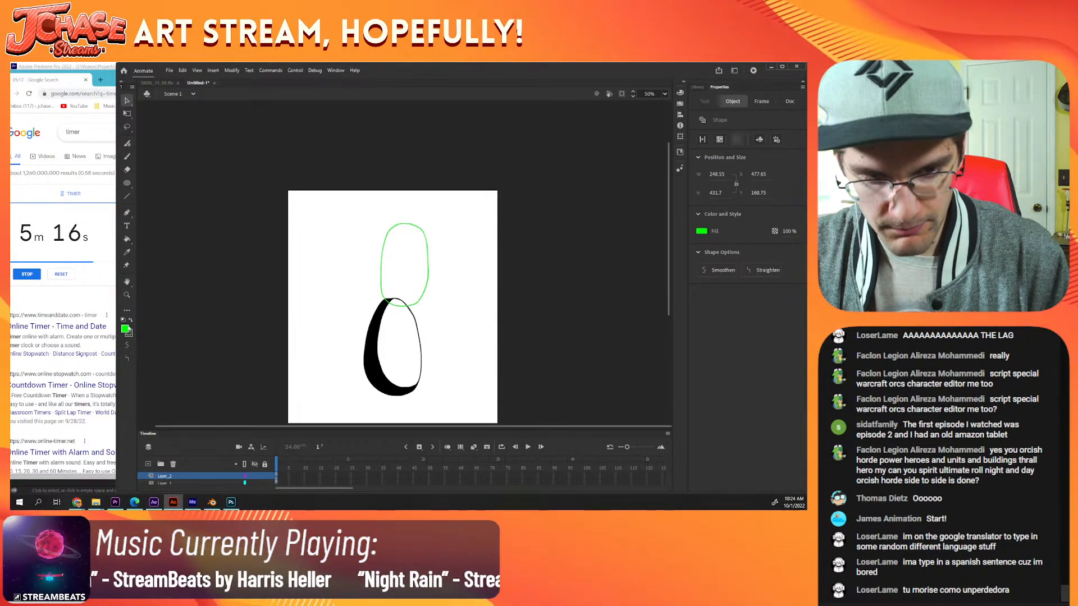
Step: Change the oval's fill to black and move it down and to the right on the stage
{"action": "left_click", "coordinate": [124, 330]}
{"action": "left_click", "coordinate": [162, 362]}
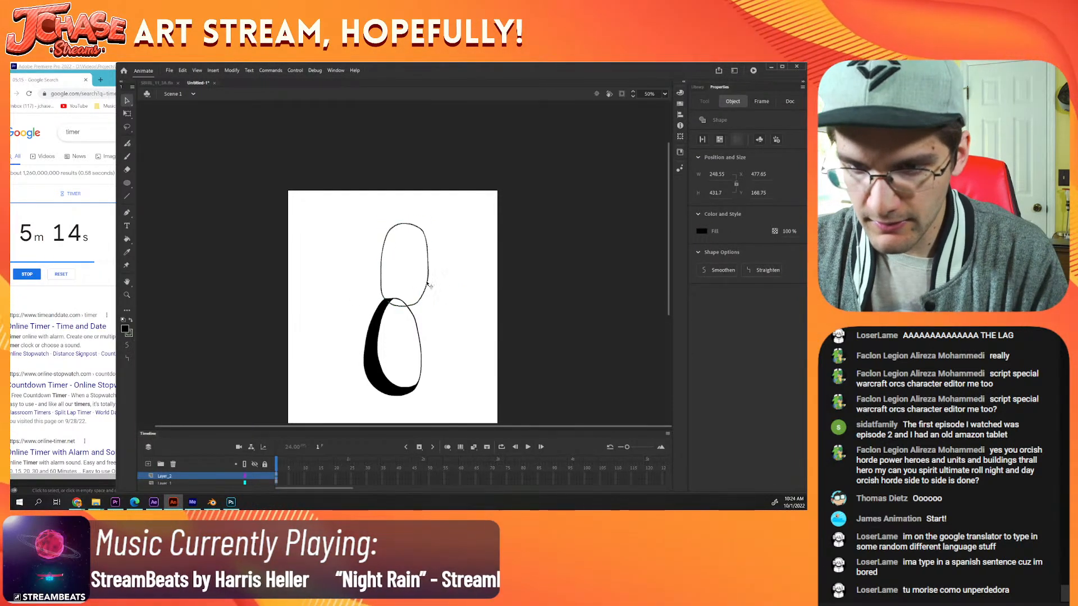
{"action": "mouse_move", "coordinate": [433, 286]}
{"action": "left_mouse_down"}
{"action": "mouse_move", "coordinate": [452, 304]}
{"action": "mouse_move", "coordinate": [448, 281]}
{"action": "left_mouse_up"}
Step: Flip the duplicate oval horizontally and place it to the left of the original as the second eye
{"action": "right_click", "coordinate": [448, 281]}
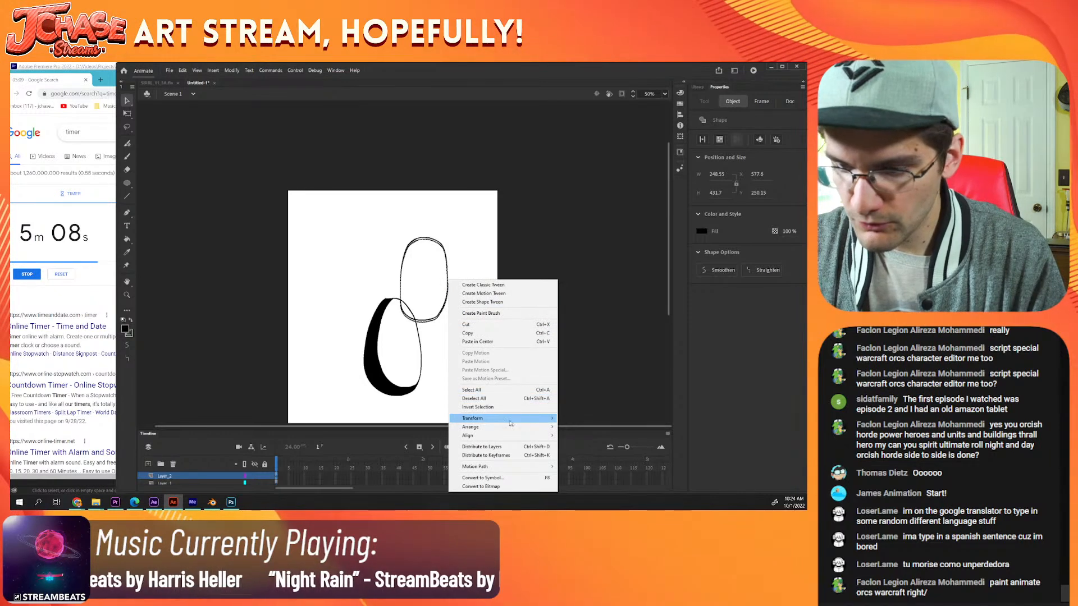
{"action": "left_click", "coordinate": [581, 419]}
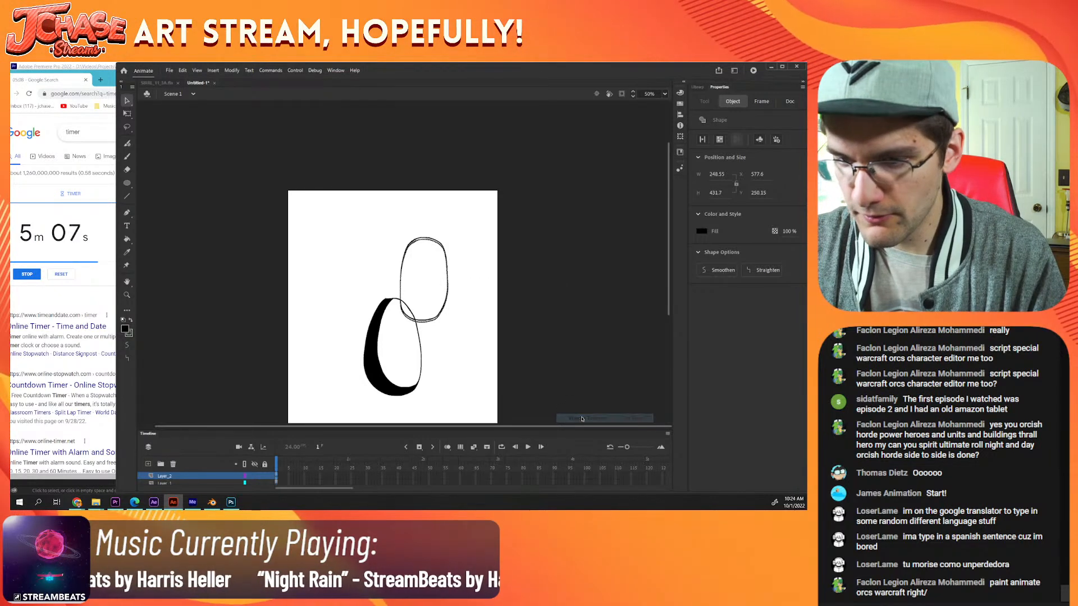
{"action": "right_click", "coordinate": [440, 320]}
{"action": "mouse_move", "coordinate": [488, 244]}
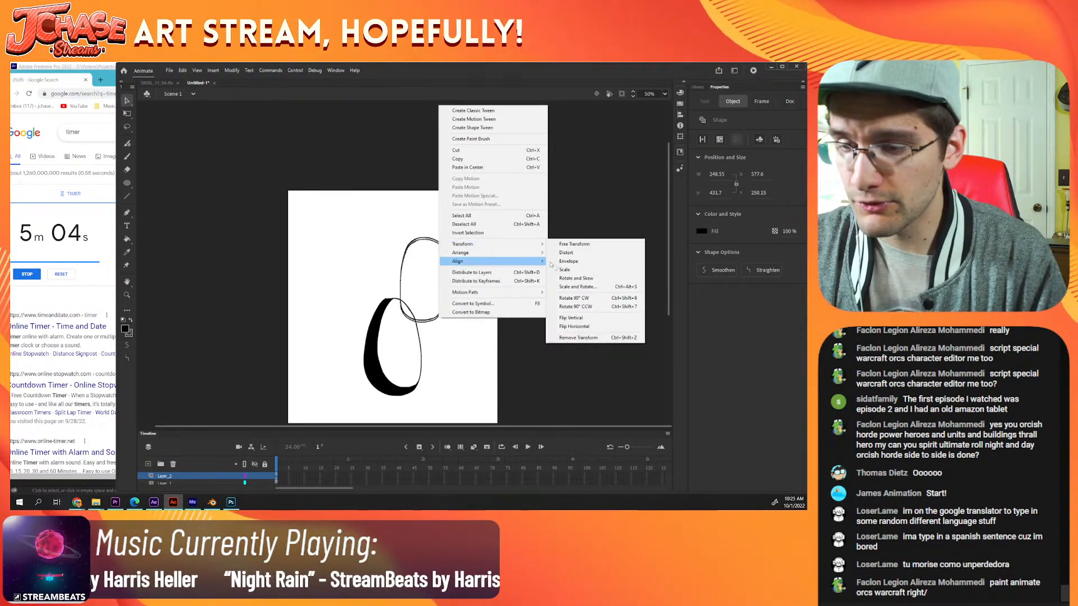
{"action": "left_click", "coordinate": [593, 327]}
{"action": "key", "text": "shift+Up"}
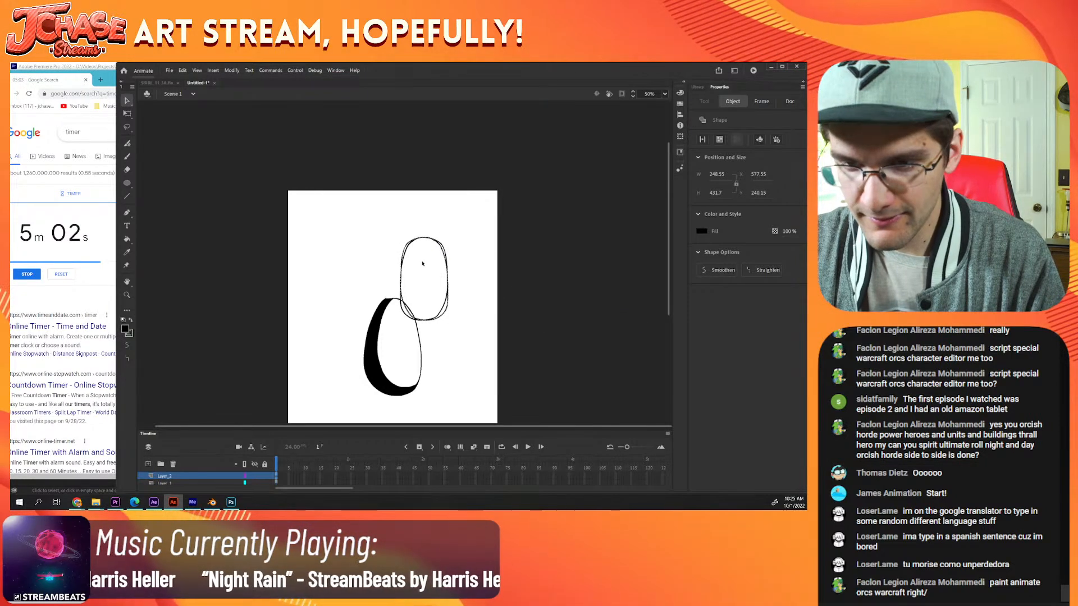
{"action": "left_click_drag", "start_coordinate": [409, 264], "coordinate": [331, 271]}
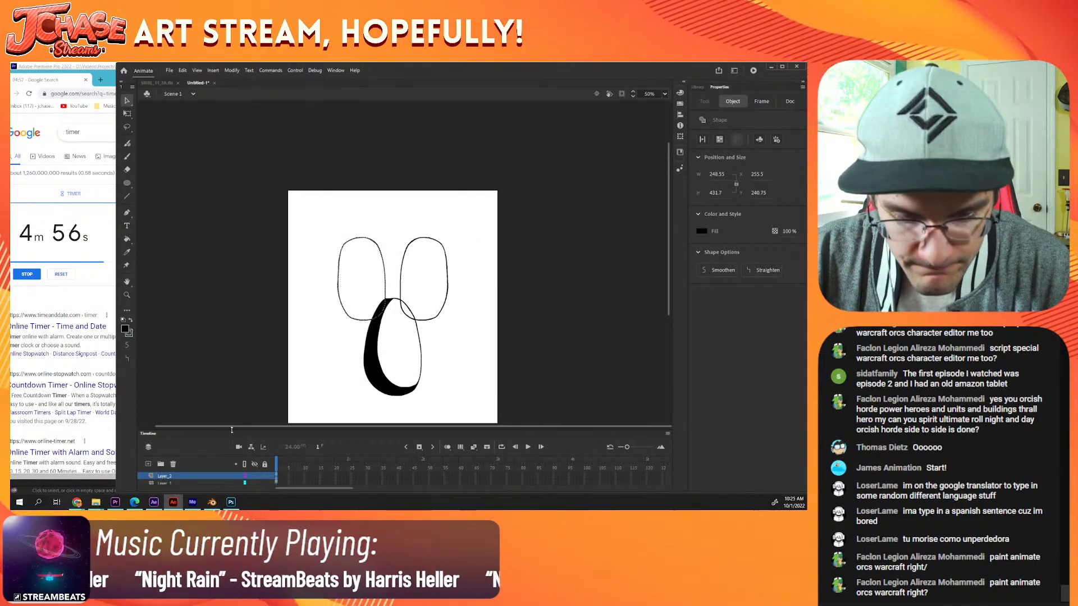
Step: Enlarge the timeline and move the eyes' layer below the egg's layer
{"action": "left_click_drag", "start_coordinate": [332, 430], "coordinate": [232, 389]}
{"action": "left_click_drag", "start_coordinate": [227, 444], "coordinate": [206, 461]}
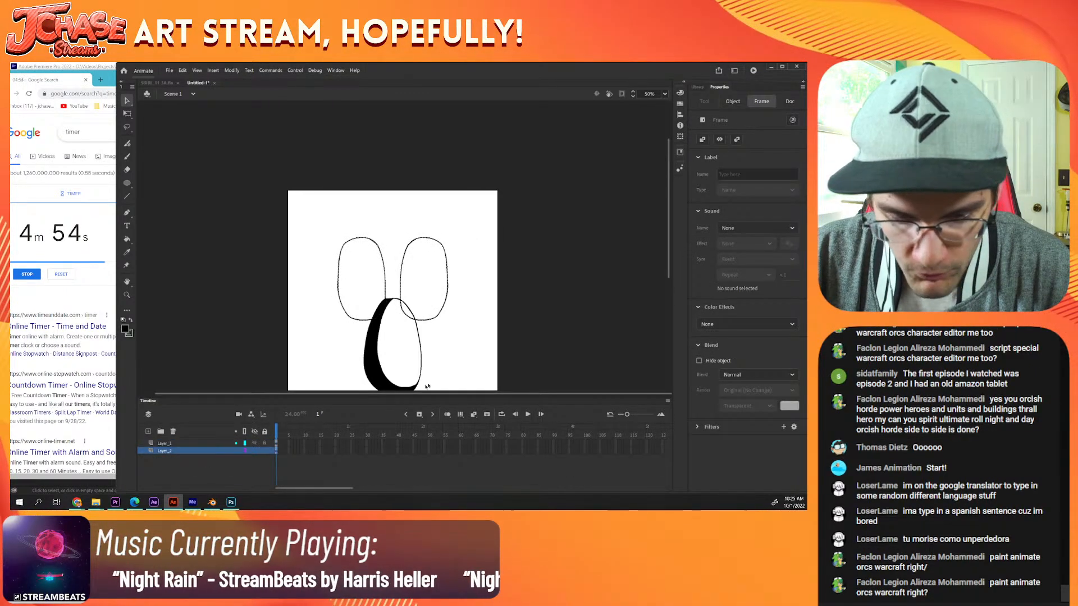
{"action": "left_click", "coordinate": [480, 354]}
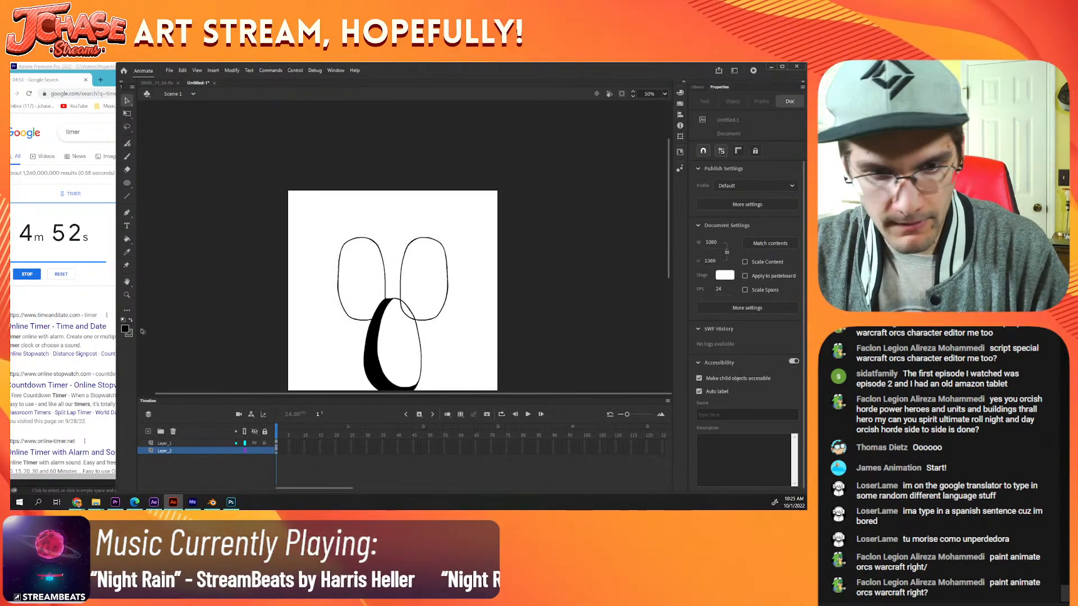
Step: Switch the fill to white and fill the egg-shaped nose's interior with the Paint Bucket
{"action": "left_click", "coordinate": [131, 321]}
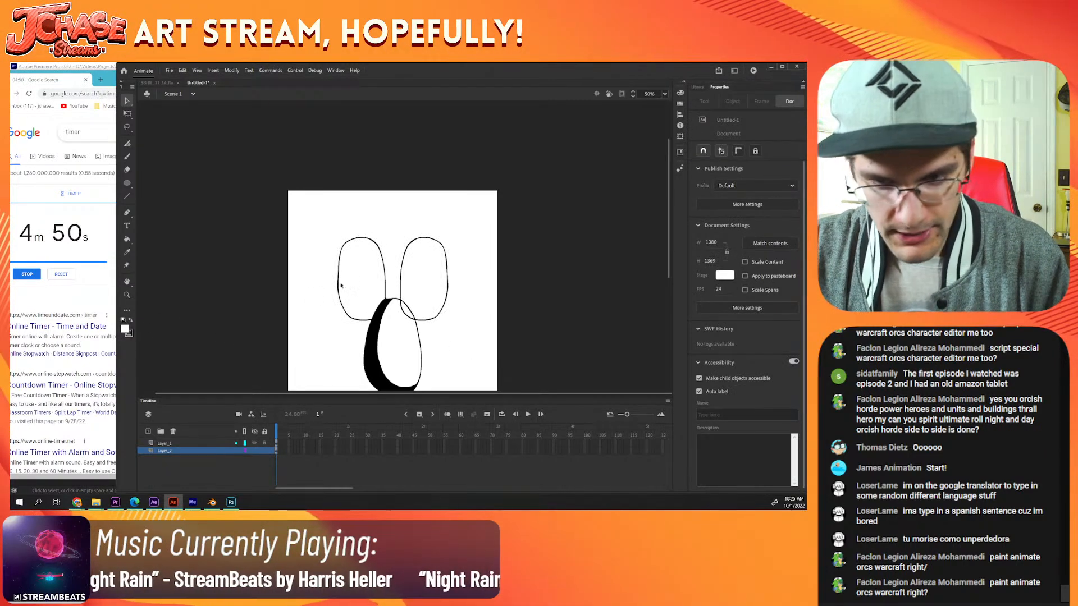
{"action": "key", "text": "k"}
{"action": "scroll", "coordinate": [444, 317], "scroll_direction": "down", "scroll_amount": 2}
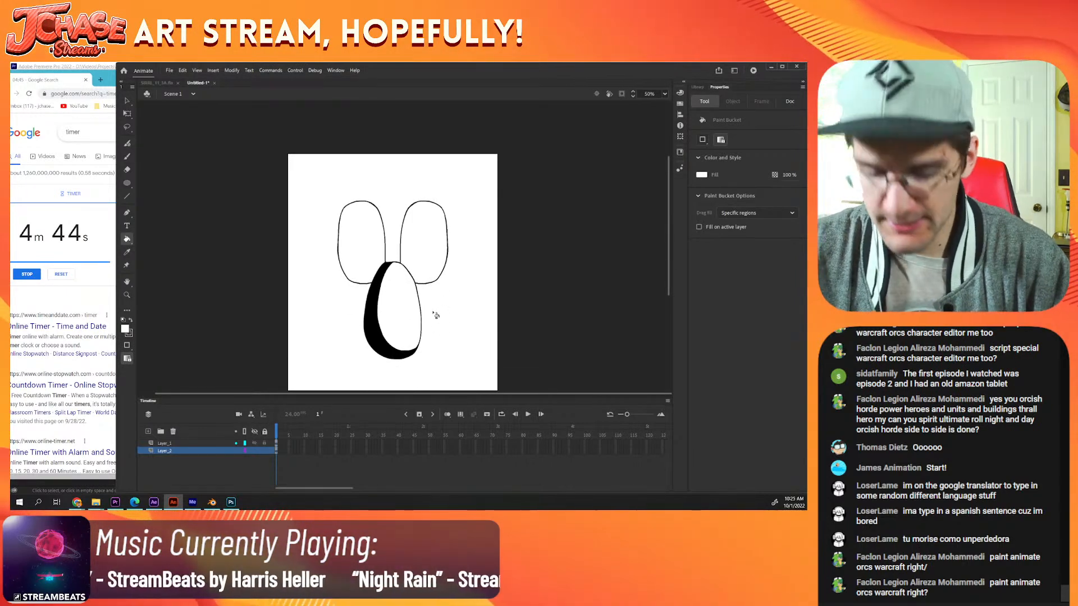
Step: Outline the lower face in black with the Classic Brush, with rounded lobes extending to both sides of the nose and joining the eyes
{"action": "key", "text": "b"}
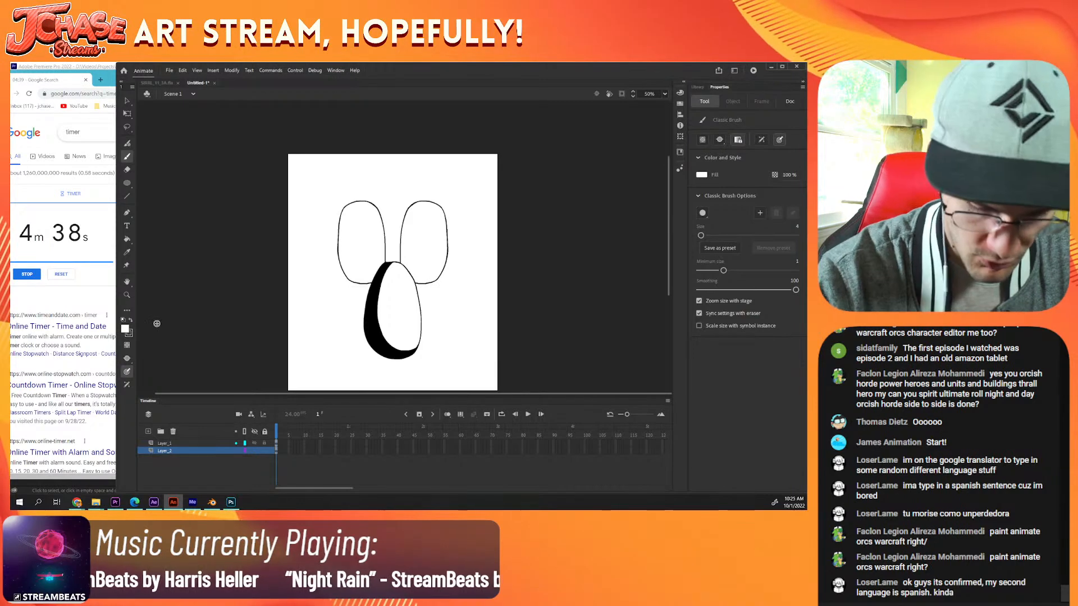
{"action": "key", "text": "x"}
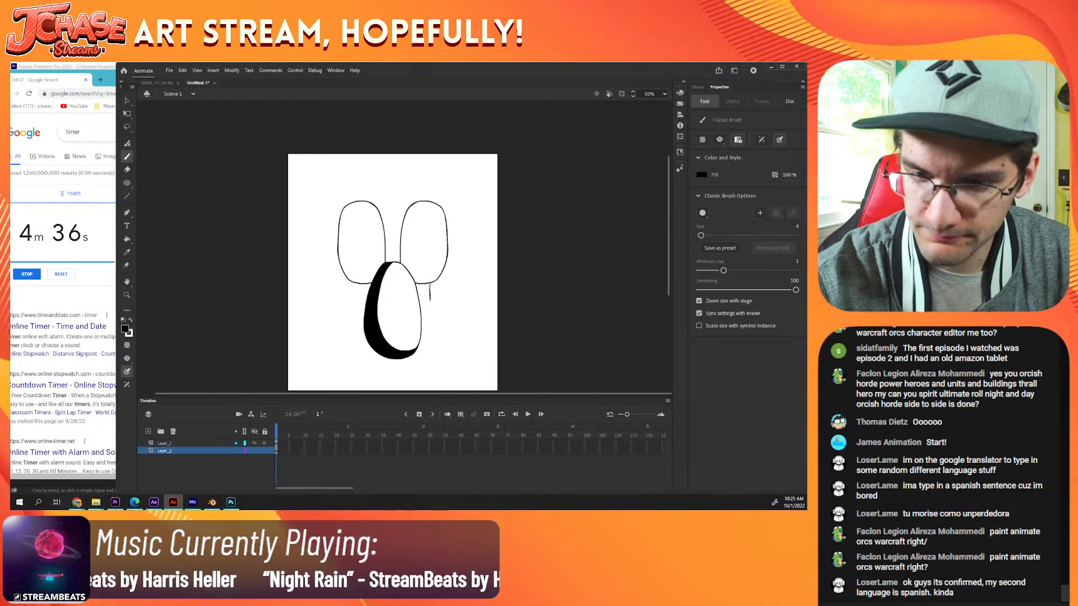
{"action": "mouse_move", "coordinate": [430, 303]}
{"action": "left_mouse_down"}
{"action": "mouse_move", "coordinate": [468, 306]}
{"action": "mouse_move", "coordinate": [487, 334]}
{"action": "mouse_move", "coordinate": [401, 332]}
{"action": "mouse_move", "coordinate": [321, 307]}
{"action": "left_mouse_up"}
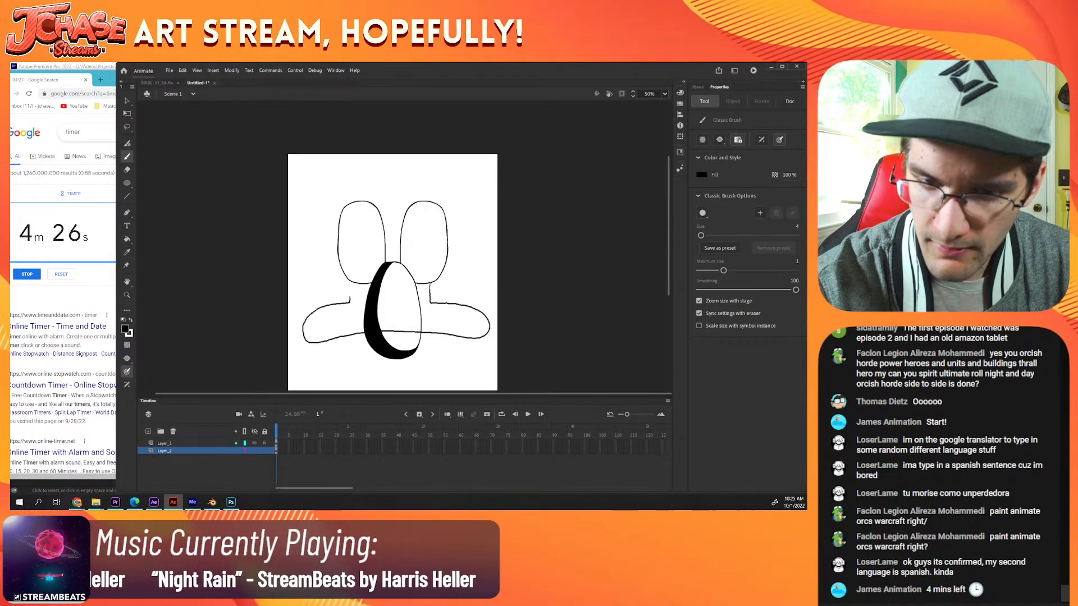
{"action": "left_click_drag", "start_coordinate": [349, 287], "coordinate": [352, 281]}
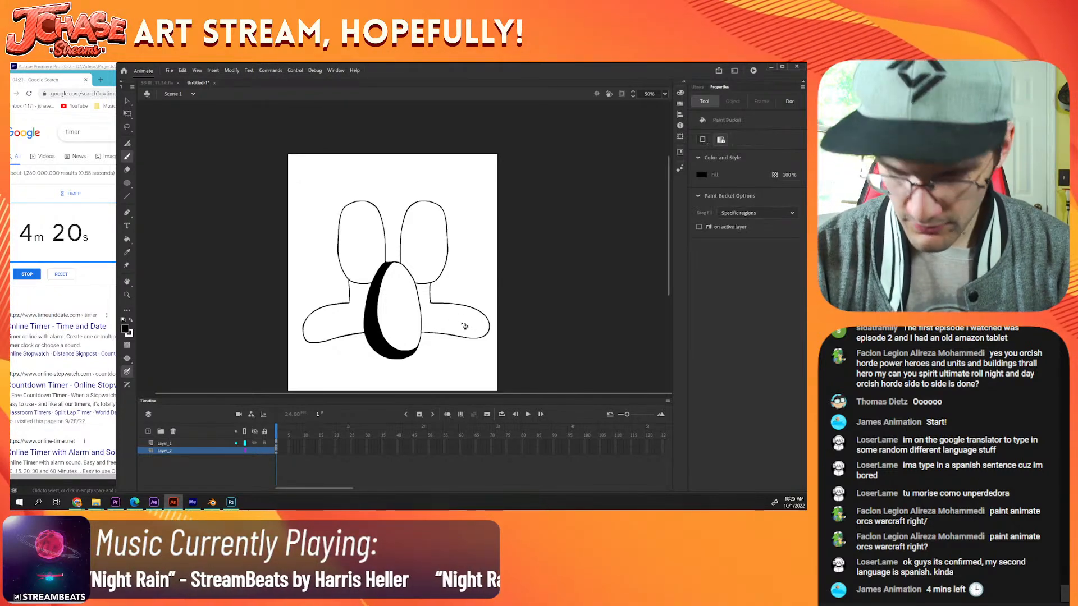
Step: Fill the outlined lower face around the nose with black using the Paint Bucket
{"action": "key", "text": "k"}
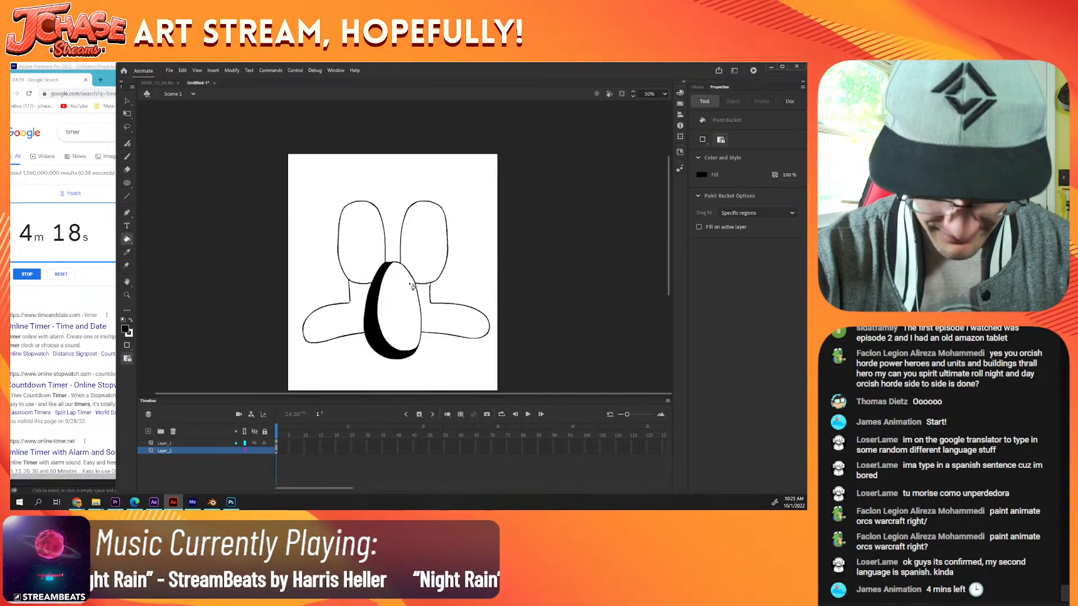
{"action": "key", "text": "b"}
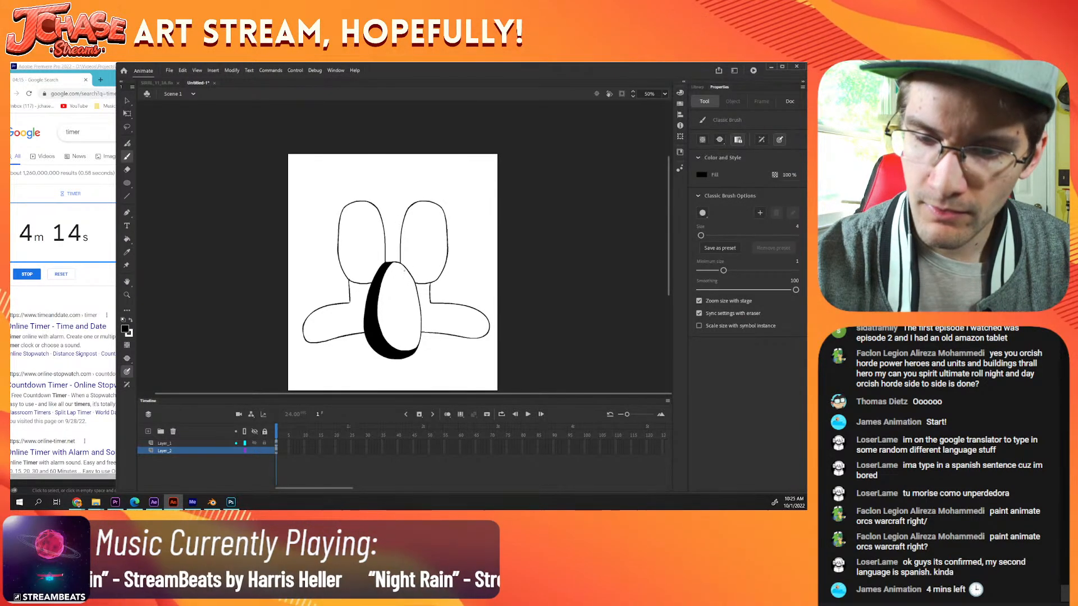
{"action": "key", "text": "k"}
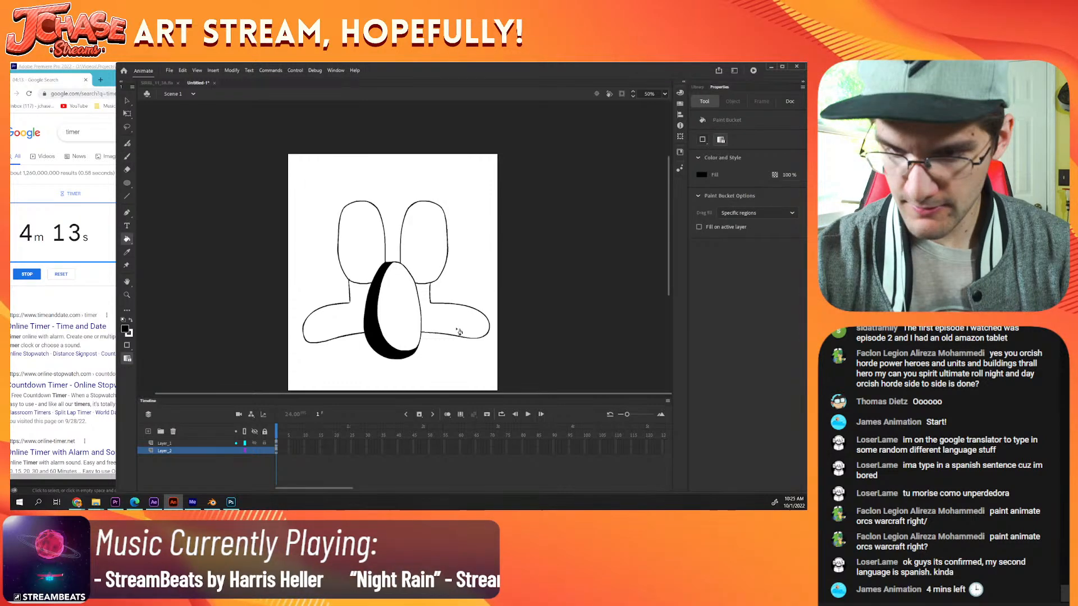
{"action": "left_click", "coordinate": [467, 323]}
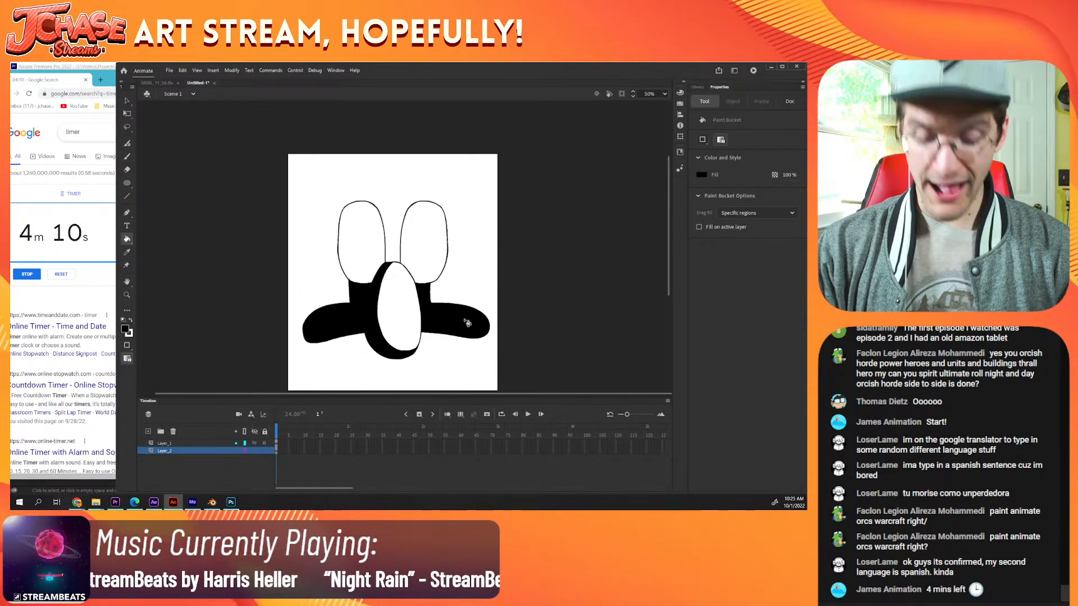
Step: Draw a horizontal eyelid line across each eye and fill the areas above the lines with black
{"action": "key", "text": "b"}
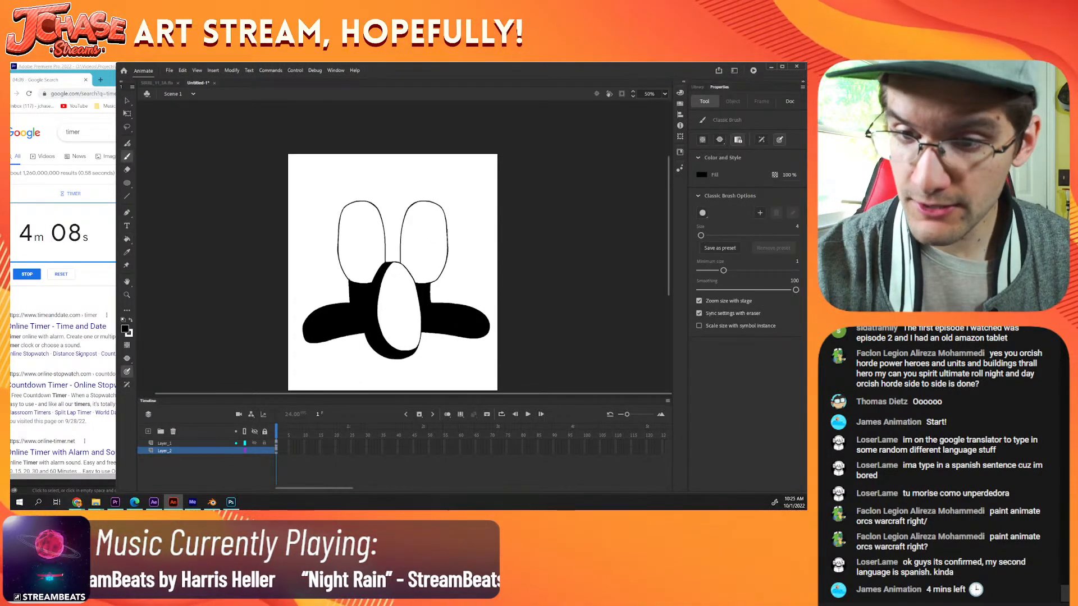
{"action": "left_click_drag", "start_coordinate": [443, 236], "coordinate": [401, 237]}
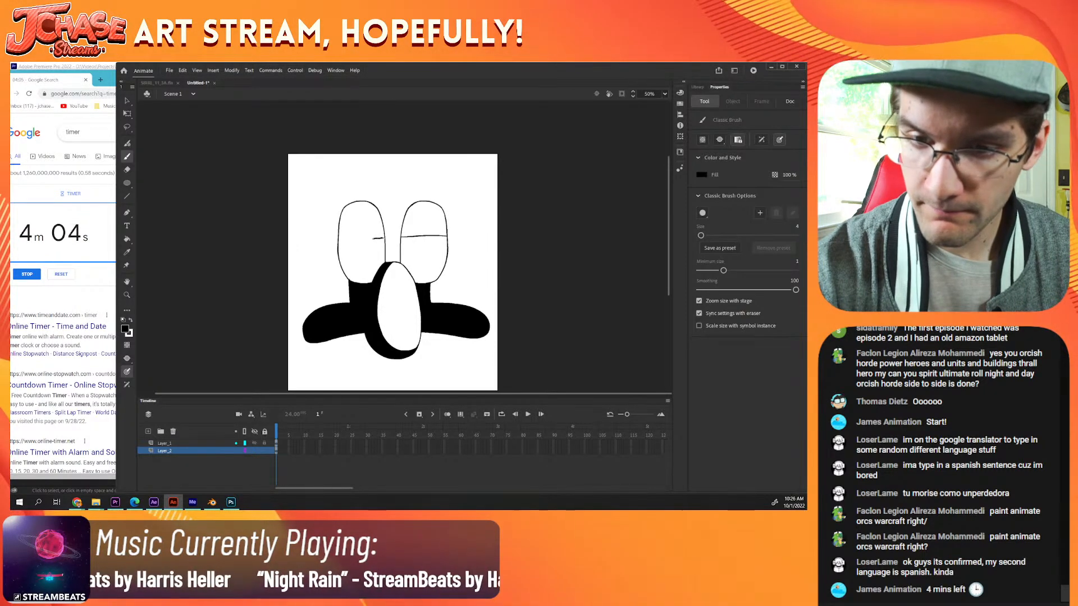
{"action": "left_click_drag", "start_coordinate": [385, 238], "coordinate": [336, 242]}
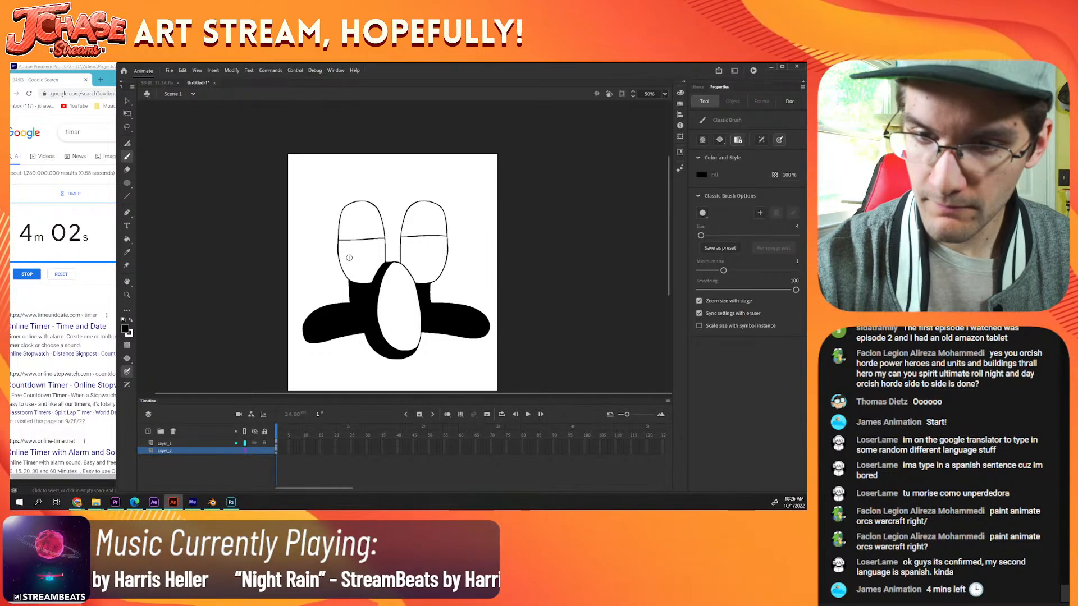
{"action": "key", "text": "k"}
{"action": "left_click", "coordinate": [434, 220]}
{"action": "left_click", "coordinate": [358, 222]}
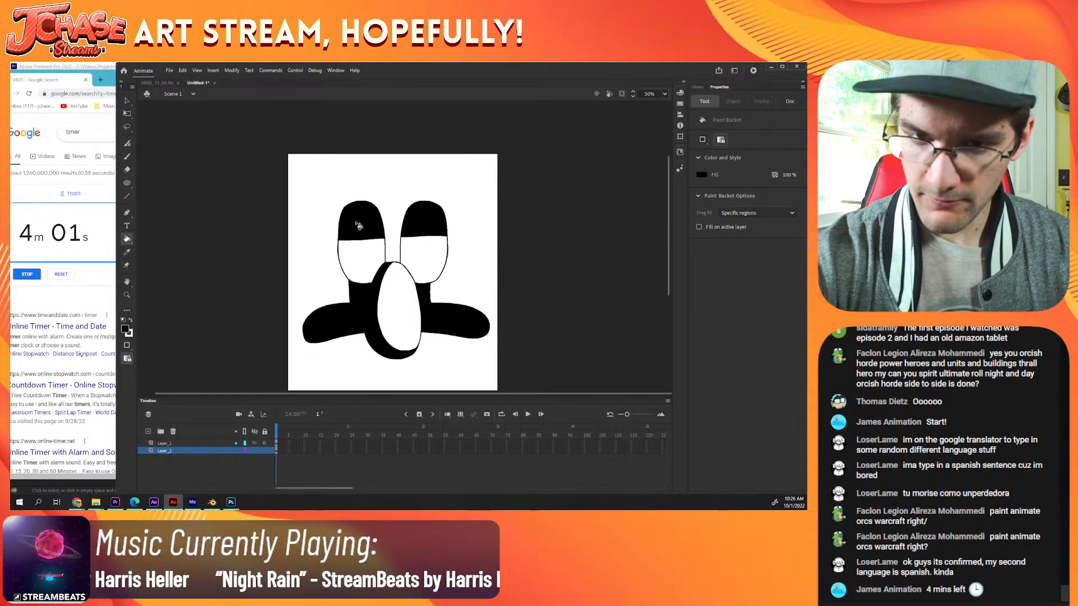
Step: Outline a narrow, tapered pupil below the eyelid in each eye with the Classic Brush
{"action": "key", "text": "b"}
{"action": "mouse_move", "coordinate": [366, 241]}
{"action": "left_mouse_down"}
{"action": "mouse_move", "coordinate": [356, 265]}
{"action": "mouse_move", "coordinate": [353, 240]}
{"action": "left_mouse_up"}
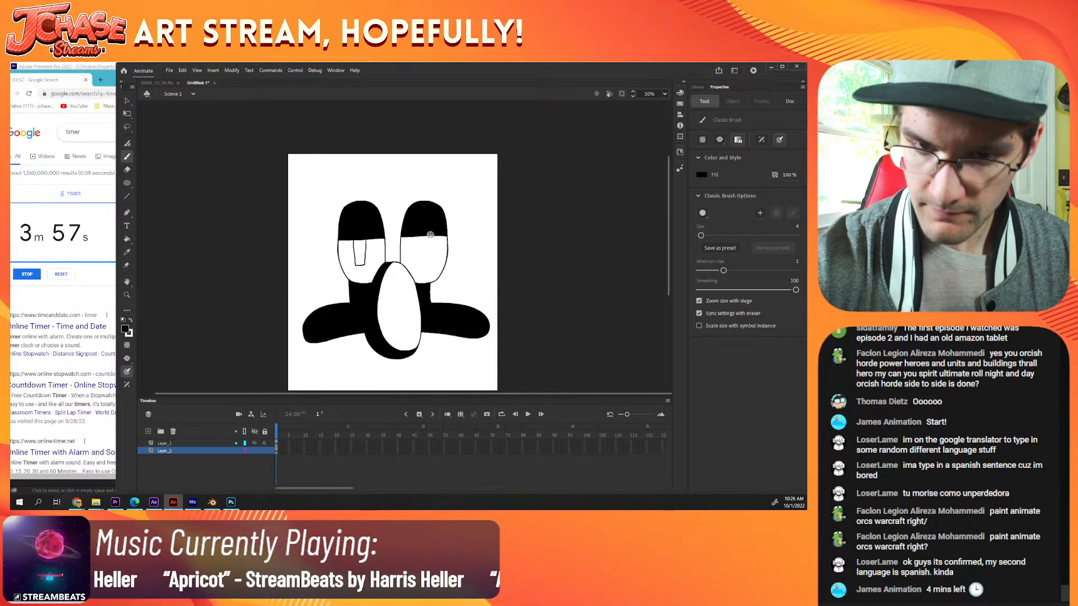
{"action": "mouse_move", "coordinate": [430, 231]}
{"action": "left_mouse_down"}
{"action": "mouse_move", "coordinate": [429, 263]}
{"action": "mouse_move", "coordinate": [420, 261]}
{"action": "mouse_move", "coordinate": [419, 231]}
{"action": "left_mouse_up"}
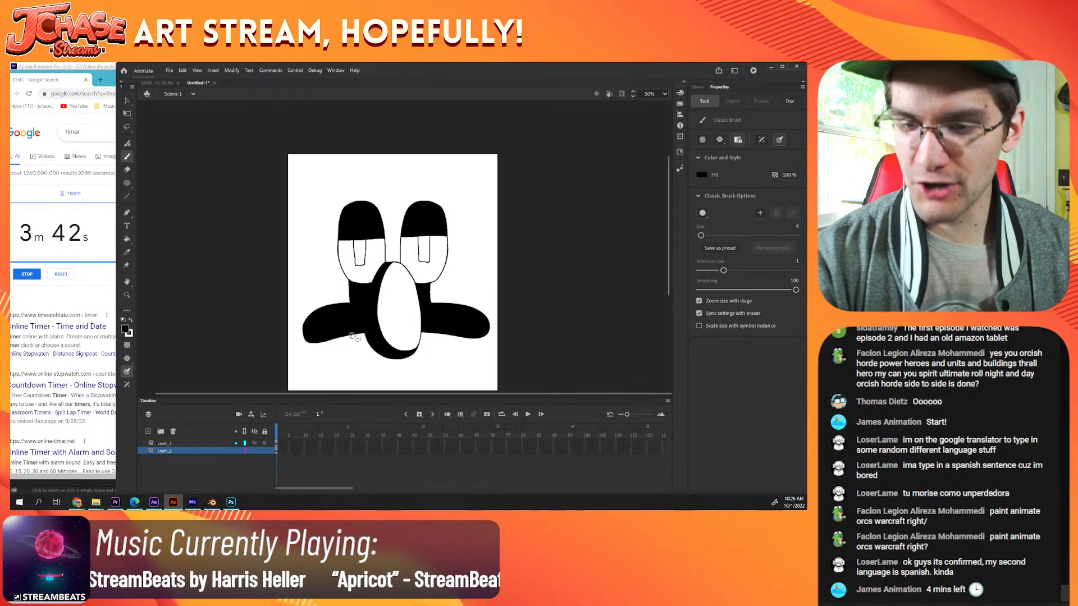
Step: Draw the large rounded head outline around the eyes, ending beside the lower part of each eye
{"action": "mouse_move", "coordinate": [443, 272]}
{"action": "left_mouse_down"}
{"action": "mouse_move", "coordinate": [481, 254]}
{"action": "mouse_move", "coordinate": [495, 225]}
{"action": "left_mouse_up"}
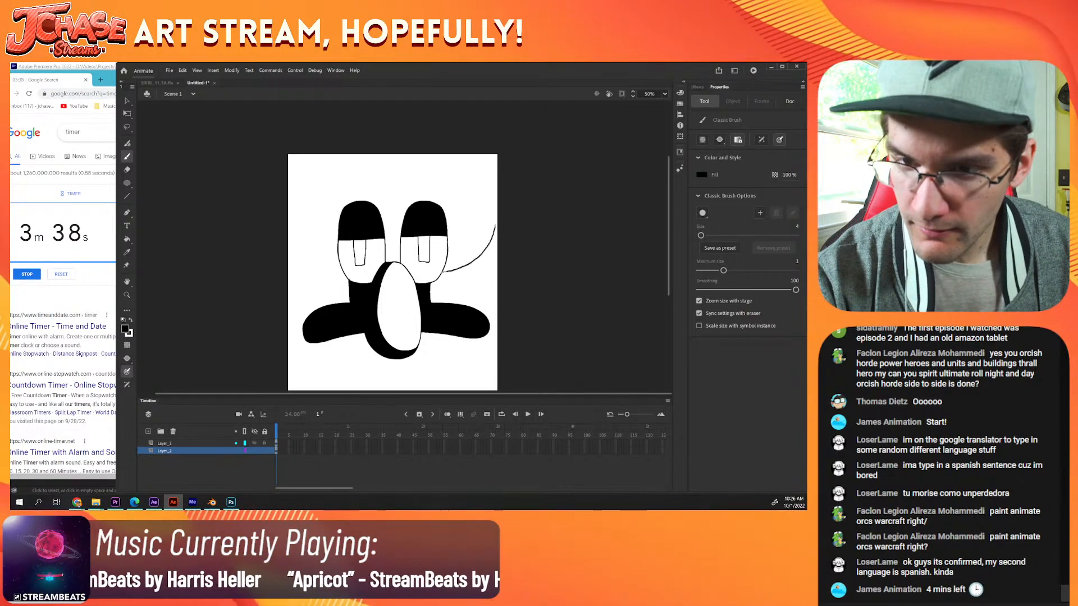
{"action": "mouse_move", "coordinate": [482, 183]}
{"action": "left_mouse_down"}
{"action": "mouse_move", "coordinate": [403, 158]}
{"action": "mouse_move", "coordinate": [321, 171]}
{"action": "mouse_move", "coordinate": [298, 187]}
{"action": "mouse_move", "coordinate": [289, 215]}
{"action": "mouse_move", "coordinate": [296, 248]}
{"action": "mouse_move", "coordinate": [334, 270]}
{"action": "left_mouse_up"}
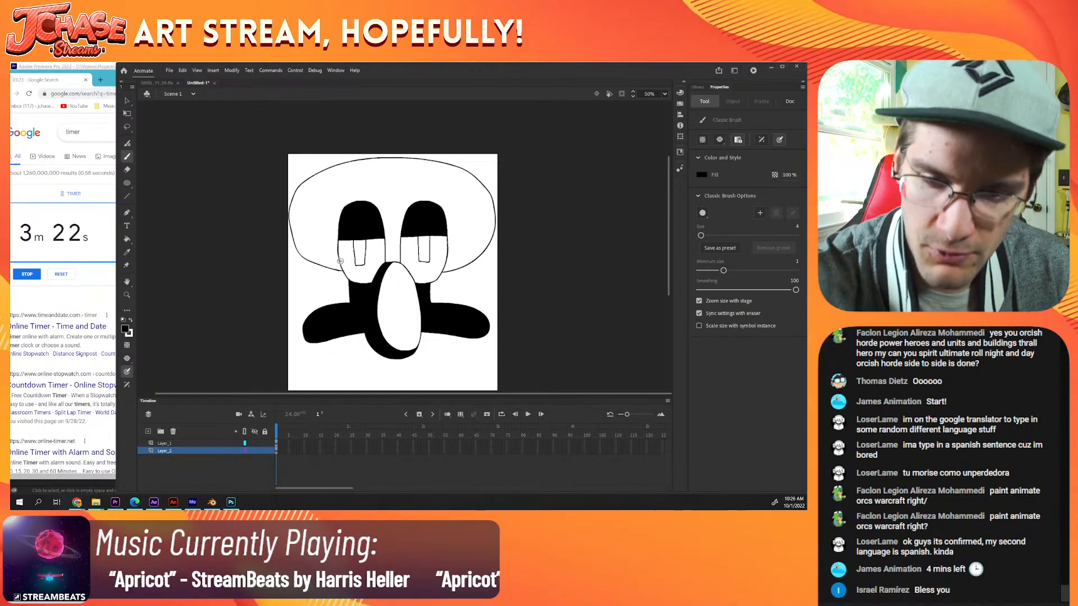
{"action": "left_click_drag", "start_coordinate": [341, 266], "coordinate": [329, 257]}
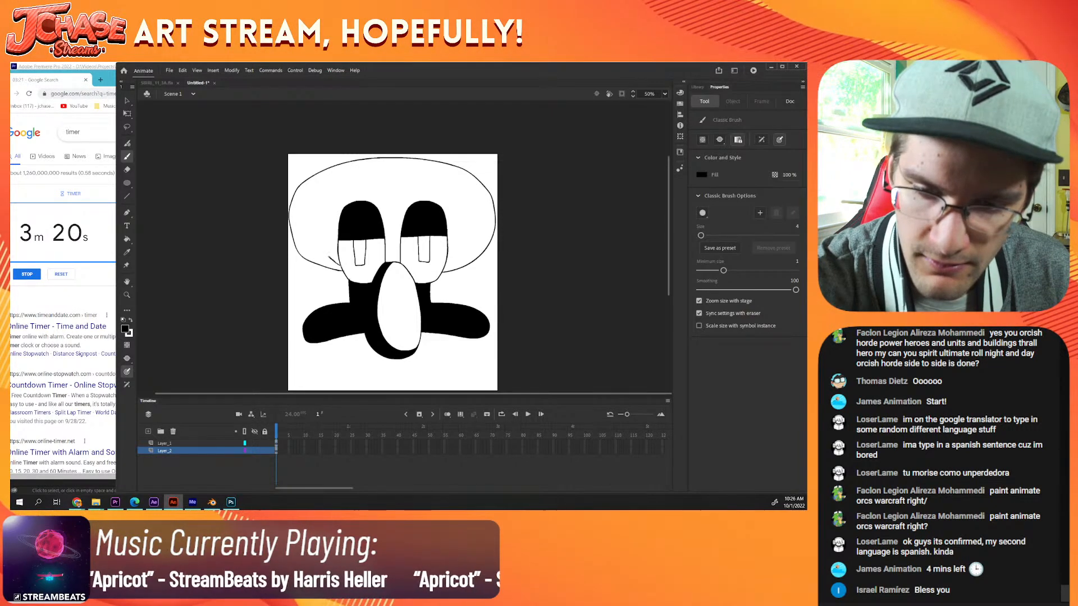
{"action": "left_click_drag", "start_coordinate": [308, 209], "coordinate": [313, 233]}
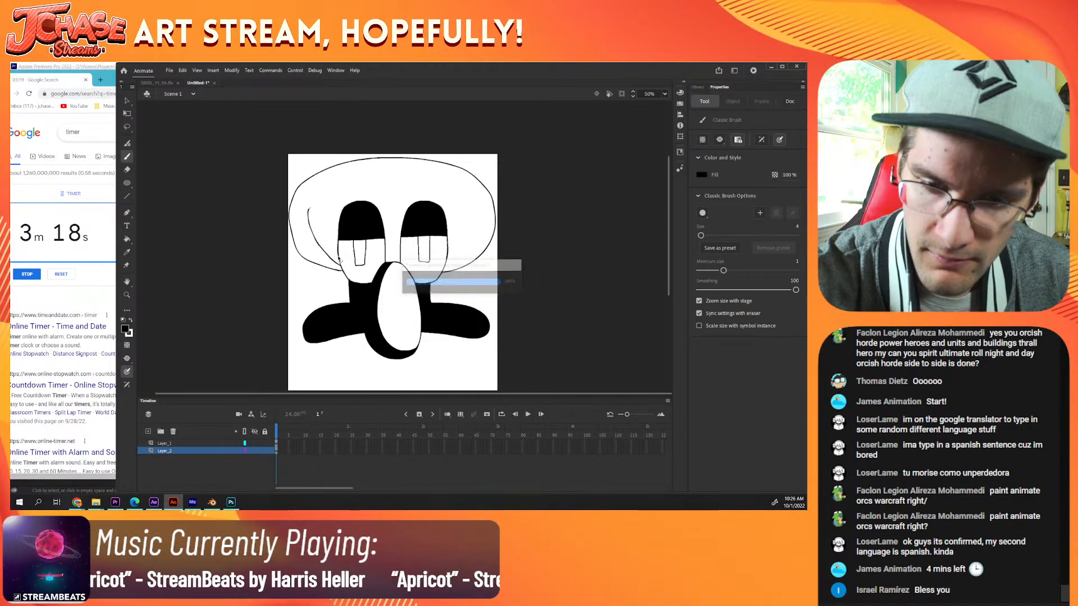
{"action": "key", "text": "ctrl+z"}
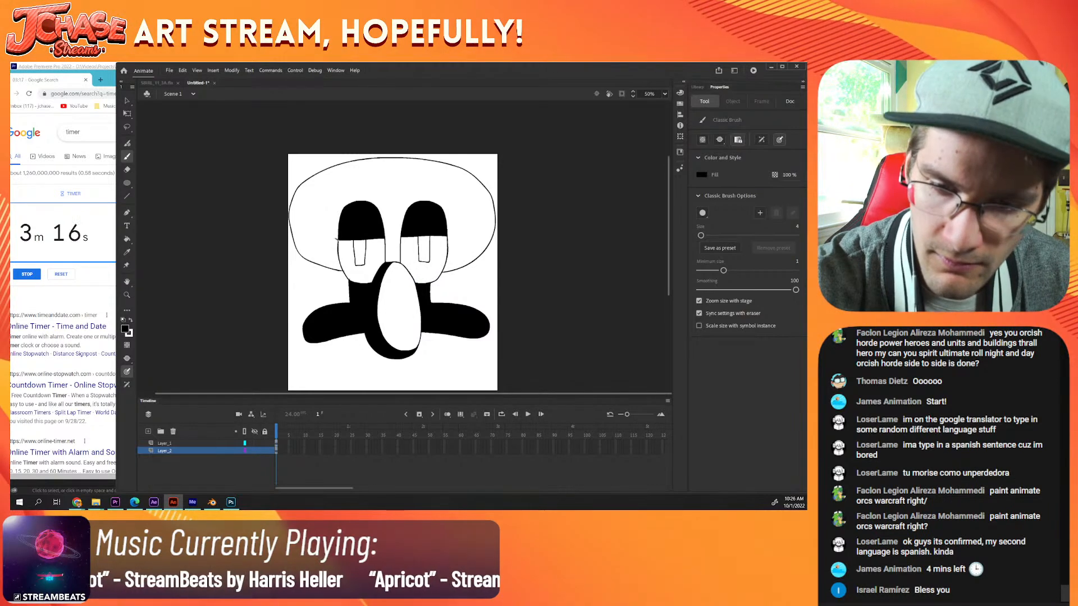
Step: Draw a curved shadow edge down the left side of the head and fill the area outside it with black
{"action": "mouse_move", "coordinate": [326, 223]}
{"action": "left_mouse_down"}
{"action": "mouse_move", "coordinate": [323, 193]}
{"action": "mouse_move", "coordinate": [339, 165]}
{"action": "left_mouse_up"}
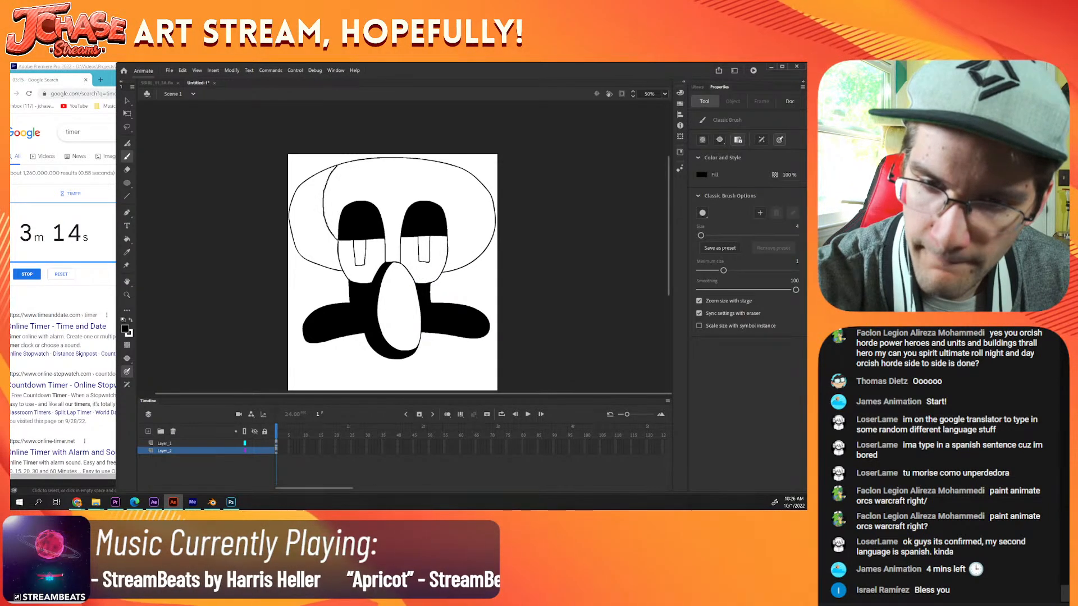
{"action": "key", "text": "k"}
{"action": "left_click", "coordinate": [314, 229]}
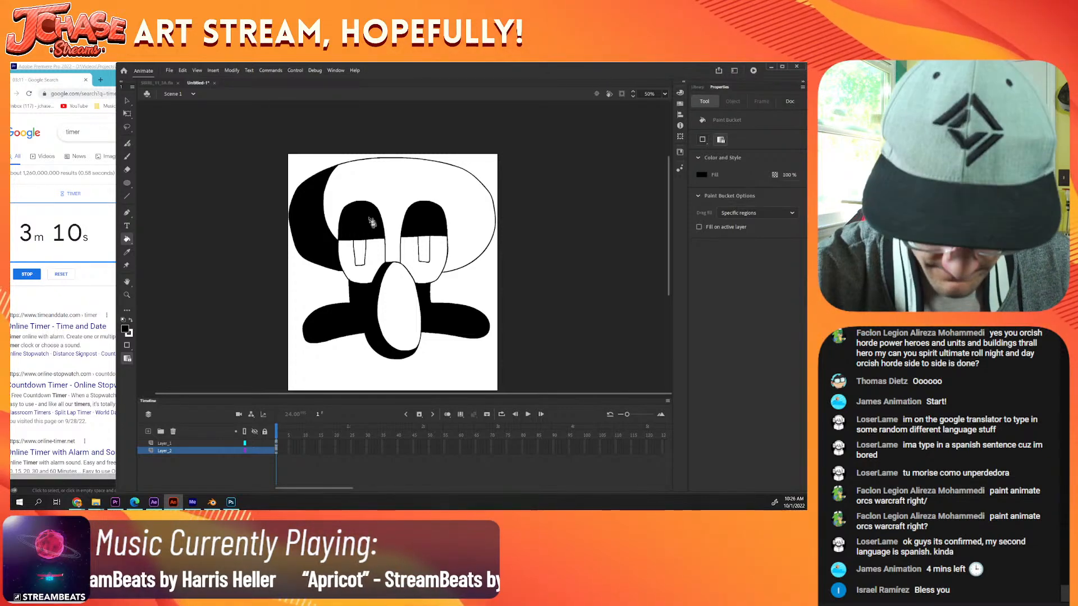
Step: Draw a small pointed curve between the eyes above the nose and fill the area beneath it with black
{"action": "key", "text": "b"}
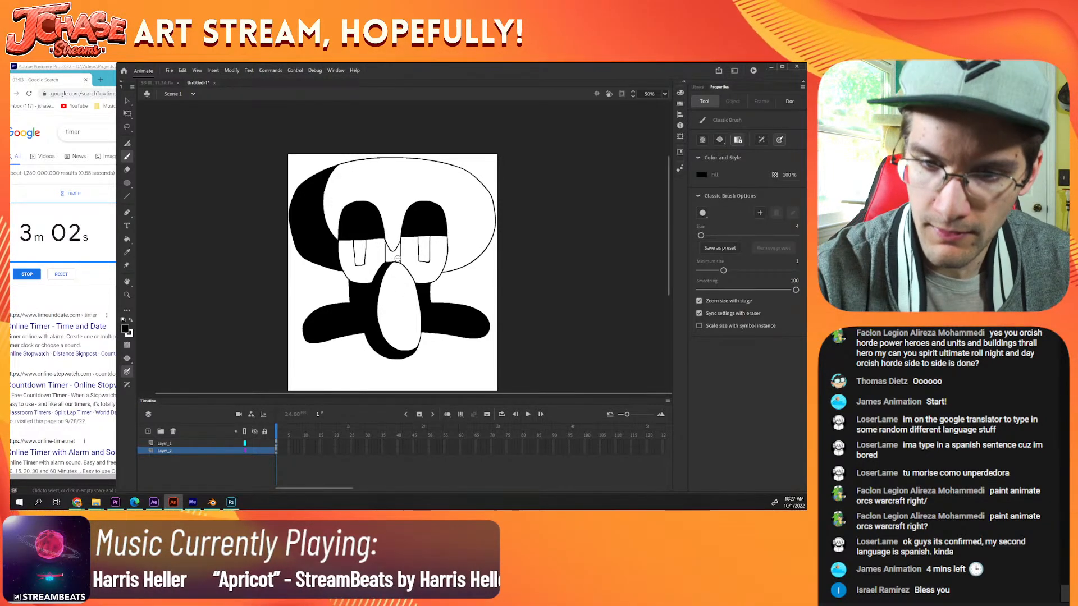
{"action": "key", "text": "k"}
{"action": "left_click", "coordinate": [396, 254]}
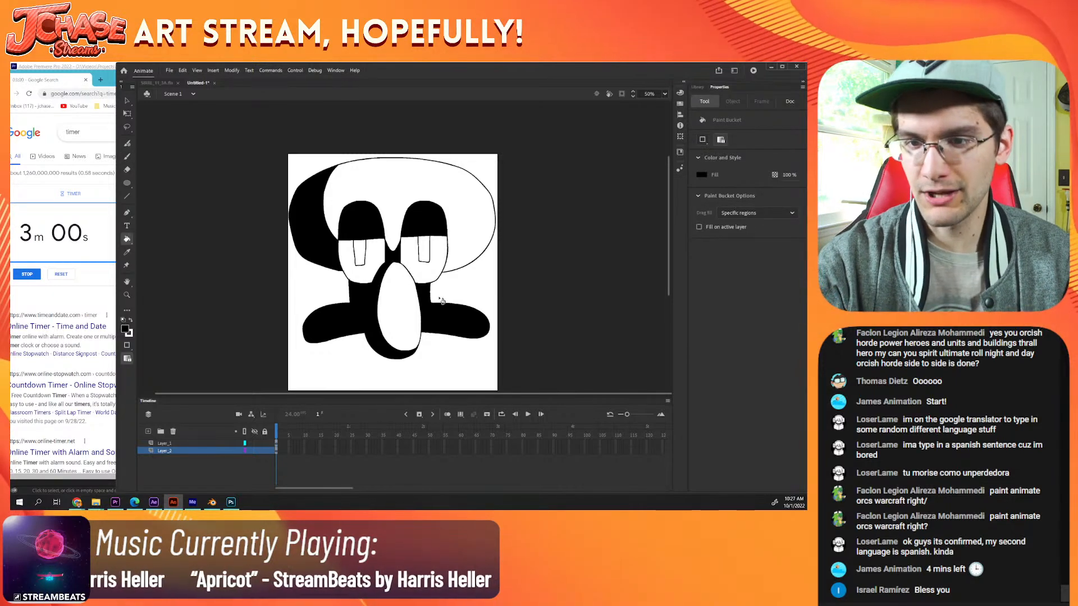
{"action": "key", "text": "b"}
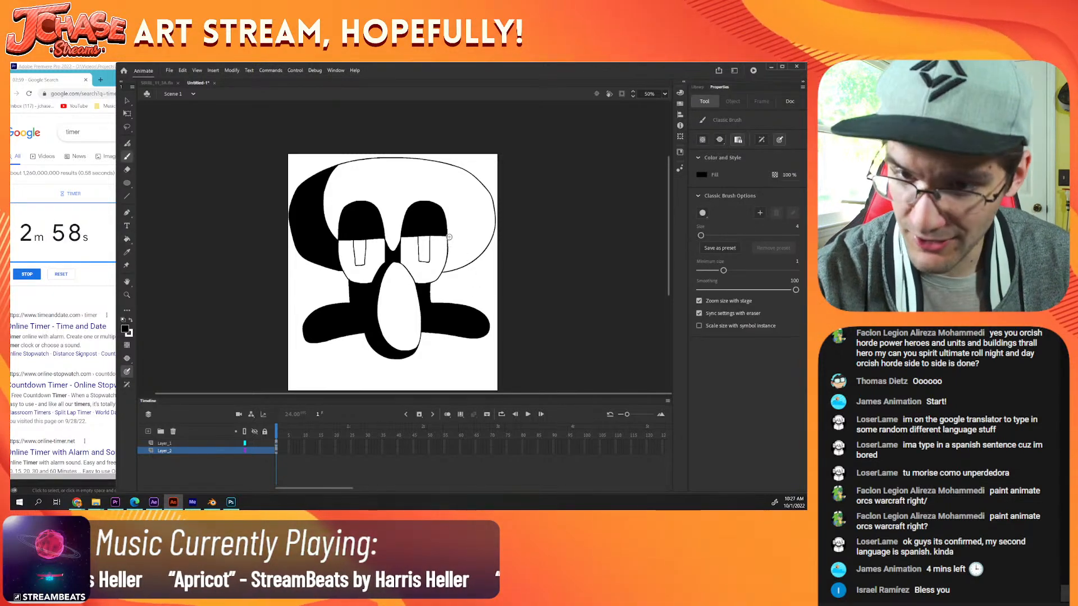
{"action": "mouse_move", "coordinate": [457, 249]}
{"action": "left_mouse_down"}
{"action": "mouse_move", "coordinate": [476, 253]}
{"action": "mouse_move", "coordinate": [494, 236]}
{"action": "left_mouse_up"}
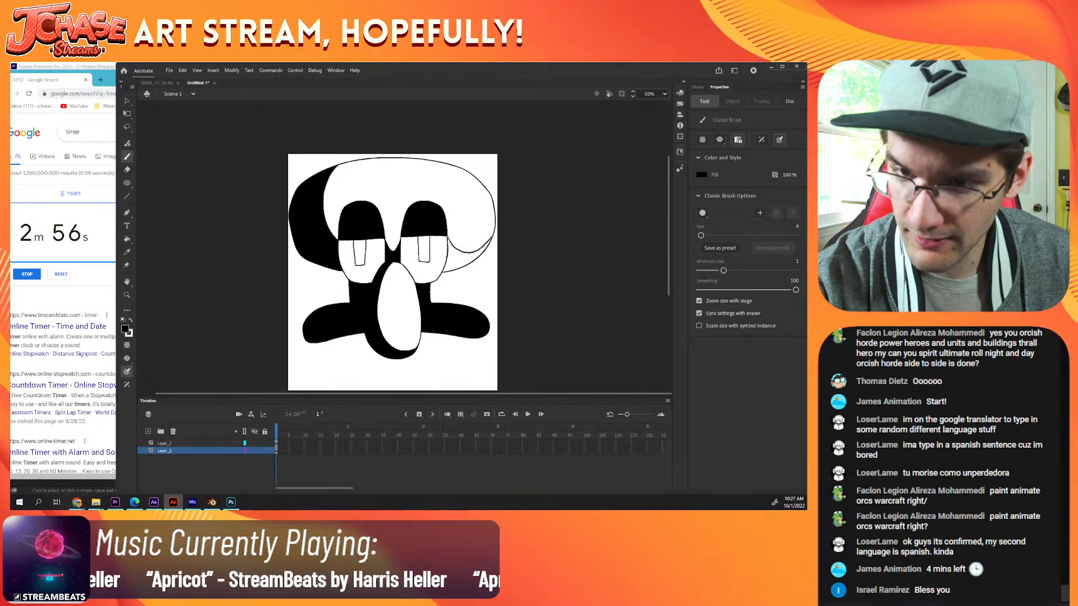
{"action": "key", "text": "k"}
{"action": "left_click", "coordinate": [467, 272]}
{"action": "key", "text": "ctrl+z"}
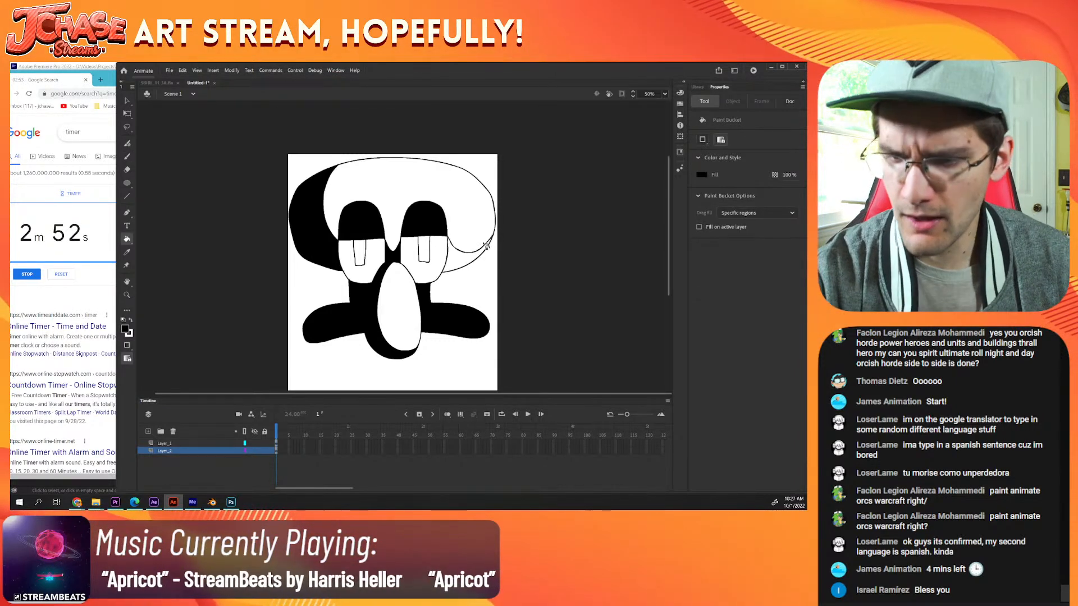
Step: Draw a curved shadow edge from the head's right side to the right eye and fill the area beneath it with black
{"action": "key", "text": "b"}
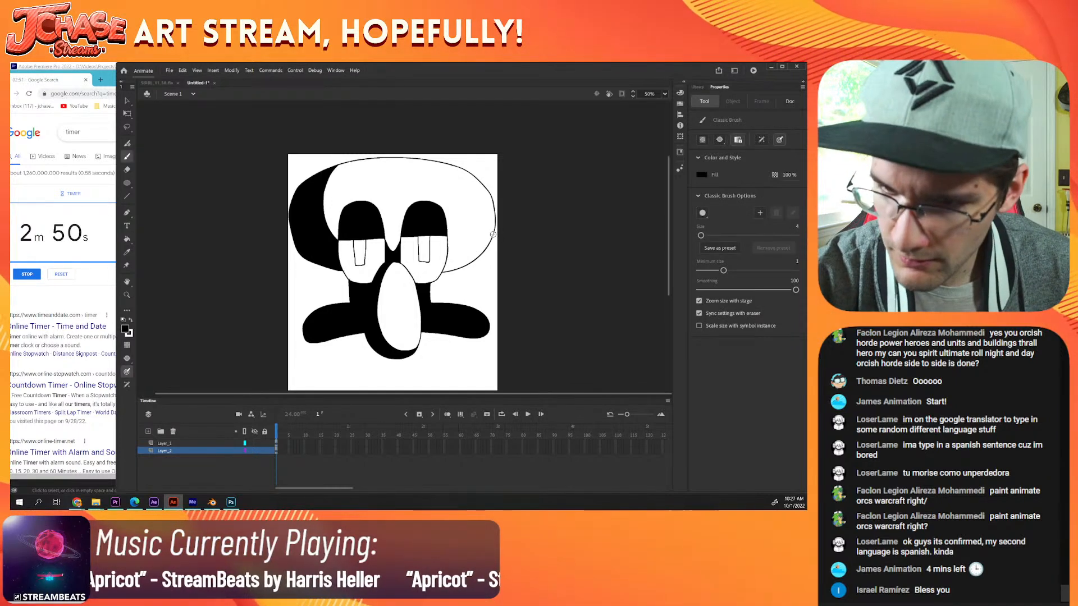
{"action": "left_click_drag", "start_coordinate": [490, 238], "coordinate": [470, 245]}
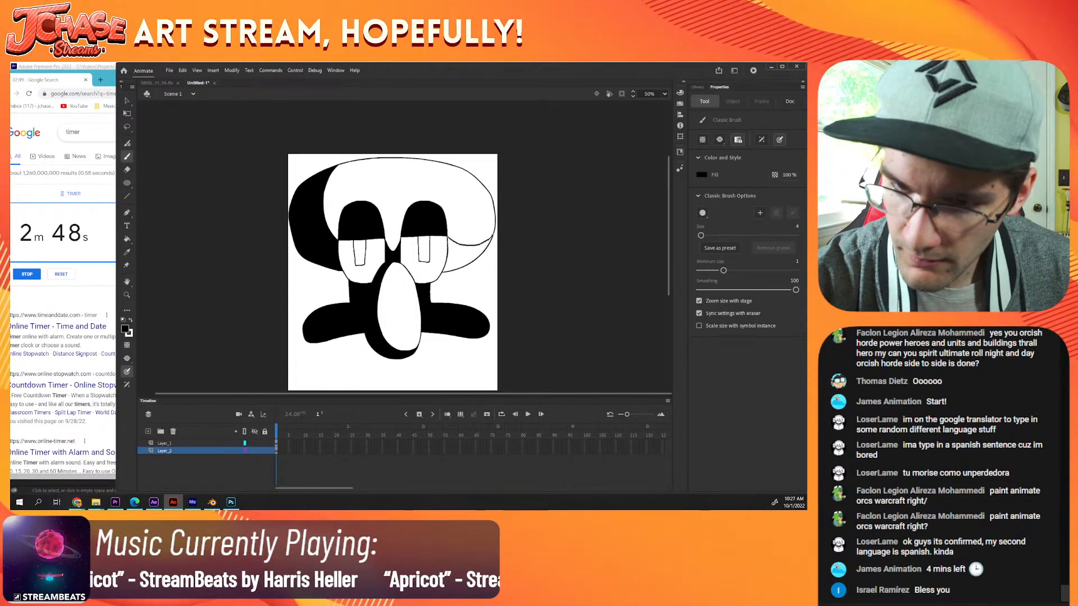
{"action": "key", "text": "k"}
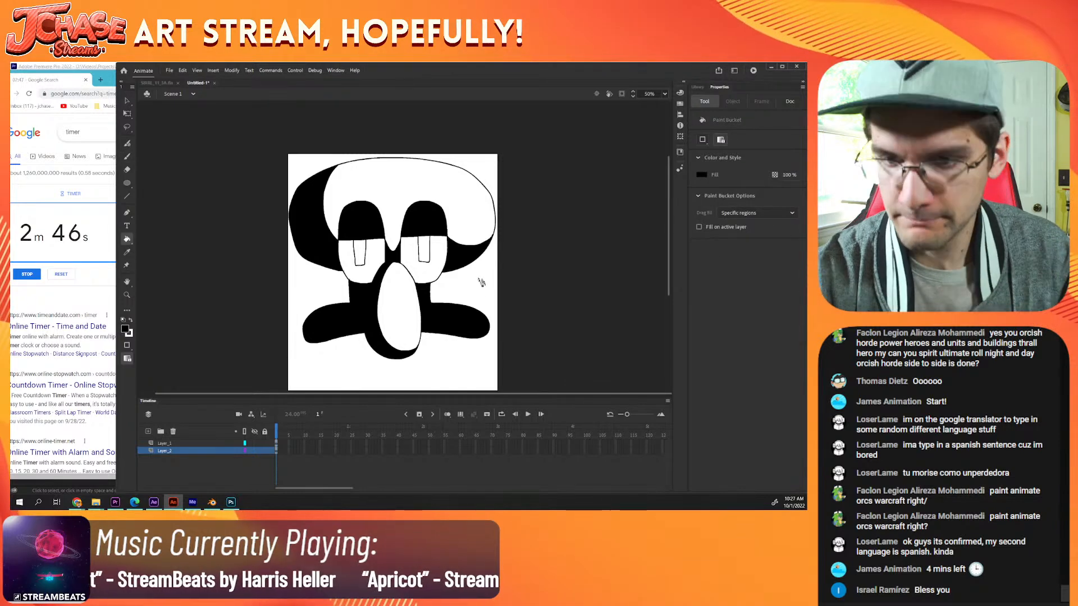
Step: Draw three slightly curved wrinkle lines across the forehead above the eyes with the Classic Brush
{"action": "key", "text": "ctrl+minus"}
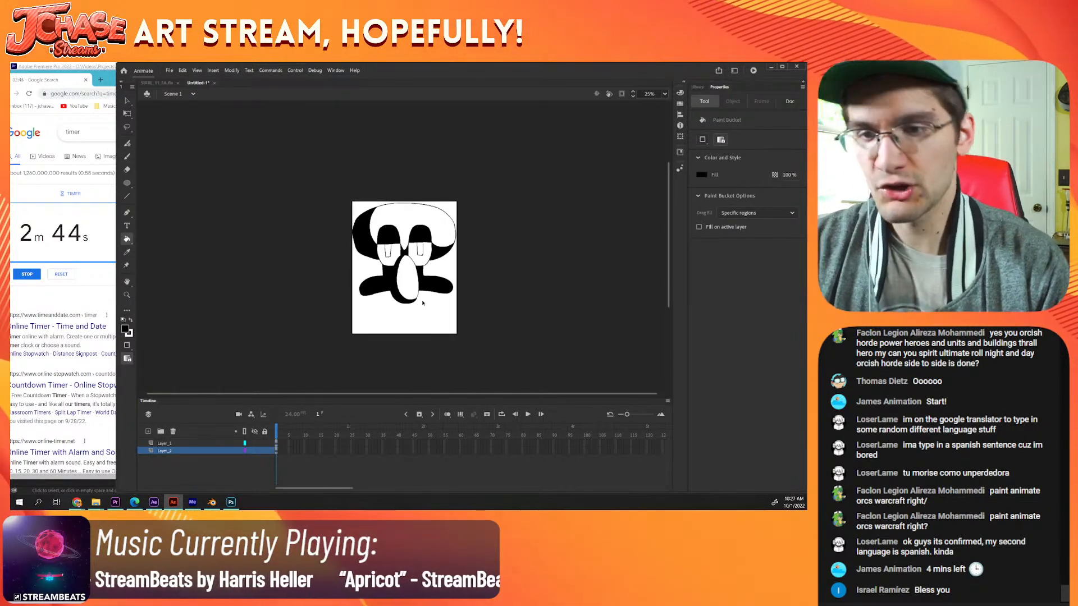
{"action": "key", "text": "ctrl+equal"}
{"action": "key", "text": "b"}
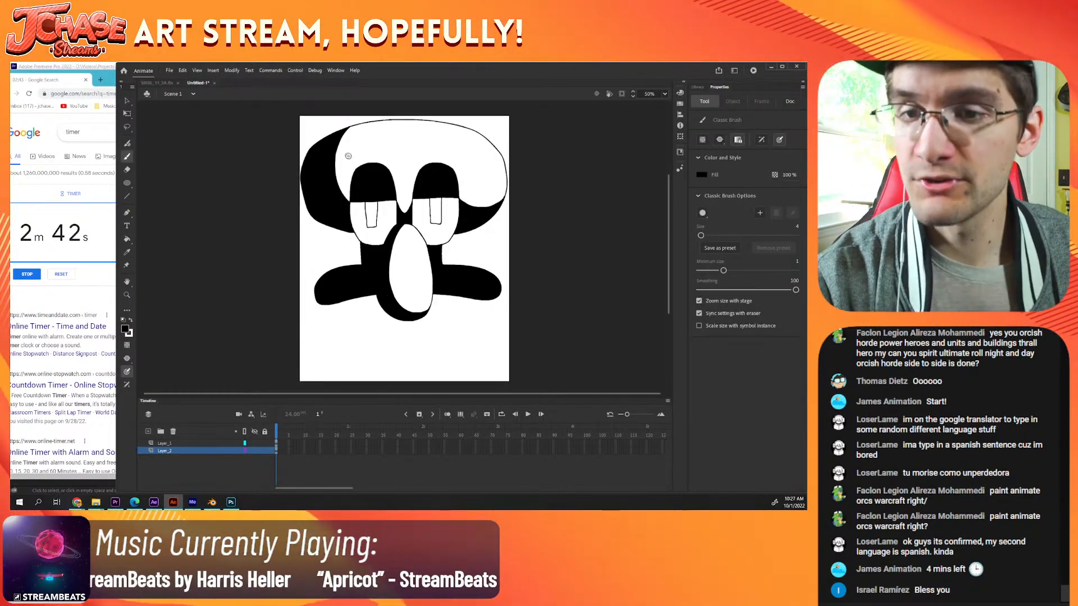
{"action": "left_click_drag", "start_coordinate": [389, 145], "coordinate": [446, 146]}
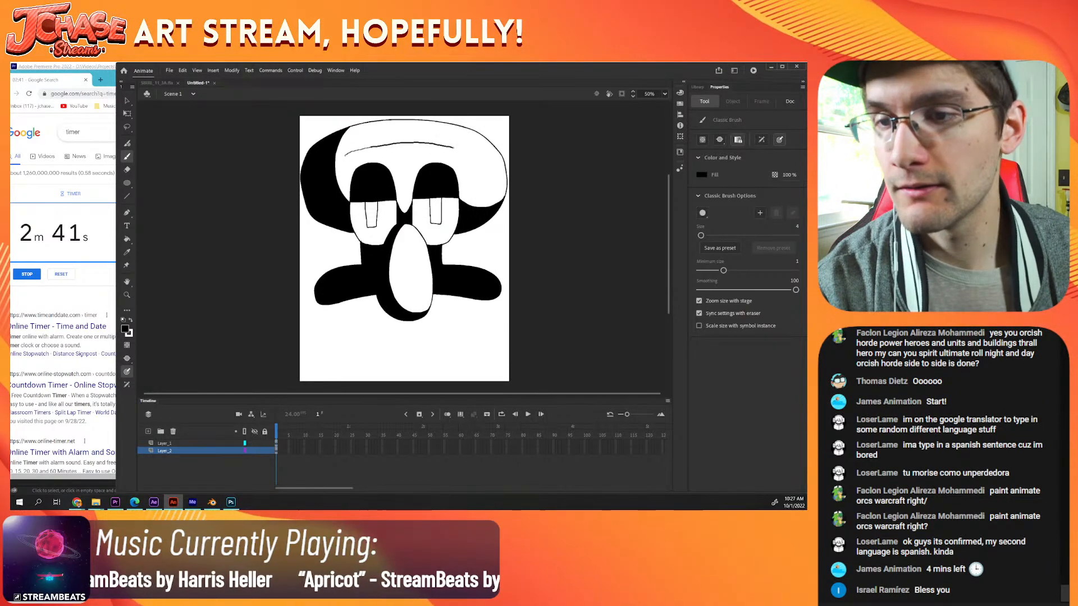
{"action": "key", "text": "ctrl+z"}
{"action": "left_click_drag", "start_coordinate": [347, 155], "coordinate": [456, 149]}
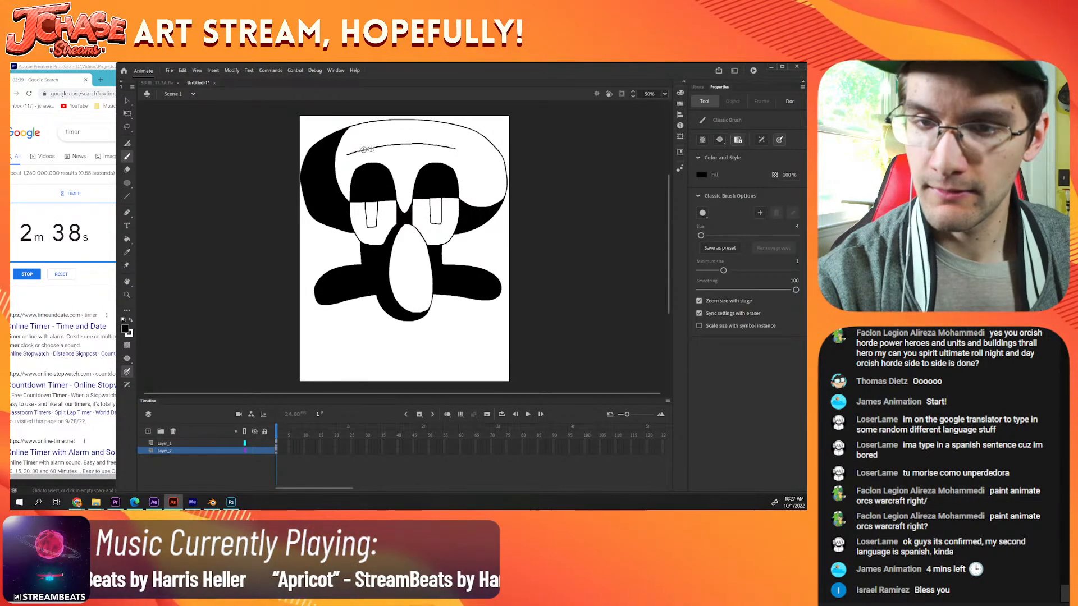
{"action": "left_click_drag", "start_coordinate": [383, 137], "coordinate": [442, 132]}
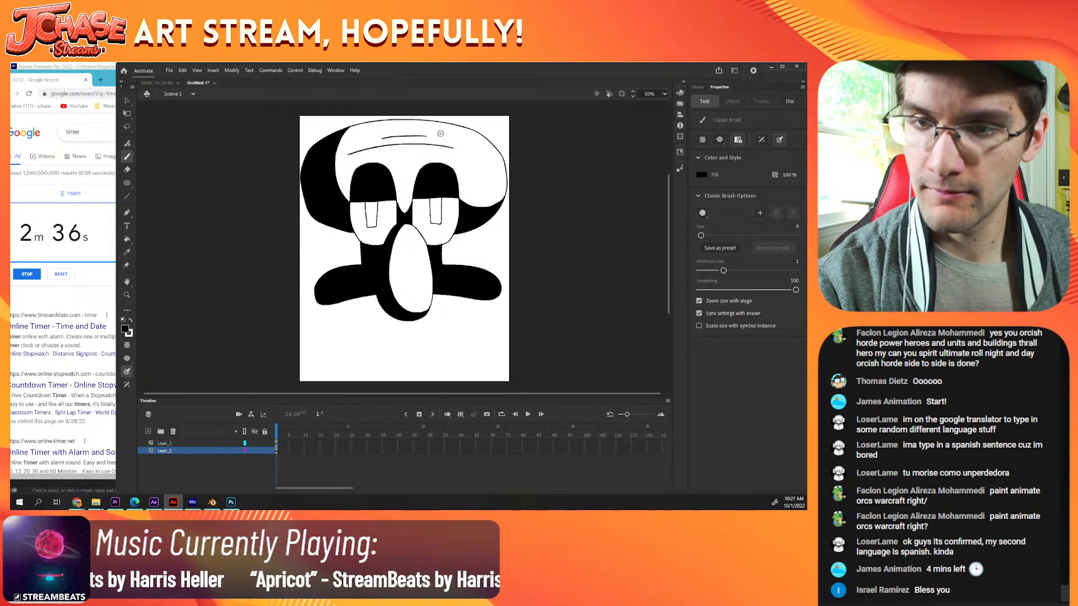
{"action": "key", "text": "ctrl+z"}
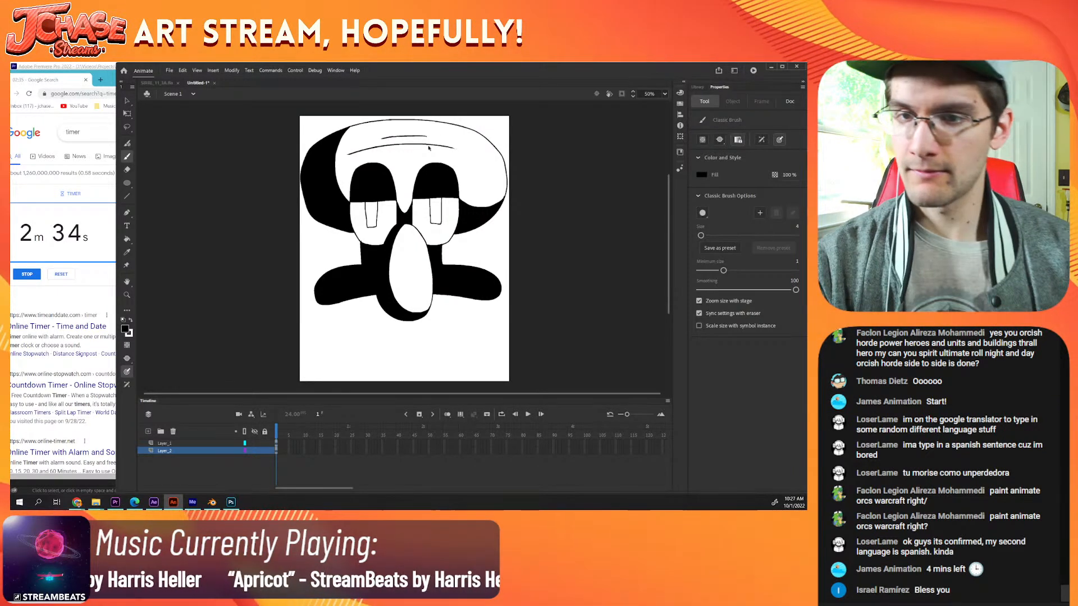
{"action": "left_click_drag", "start_coordinate": [435, 151], "coordinate": [377, 156]}
{"action": "key", "text": "ctrl+z"}
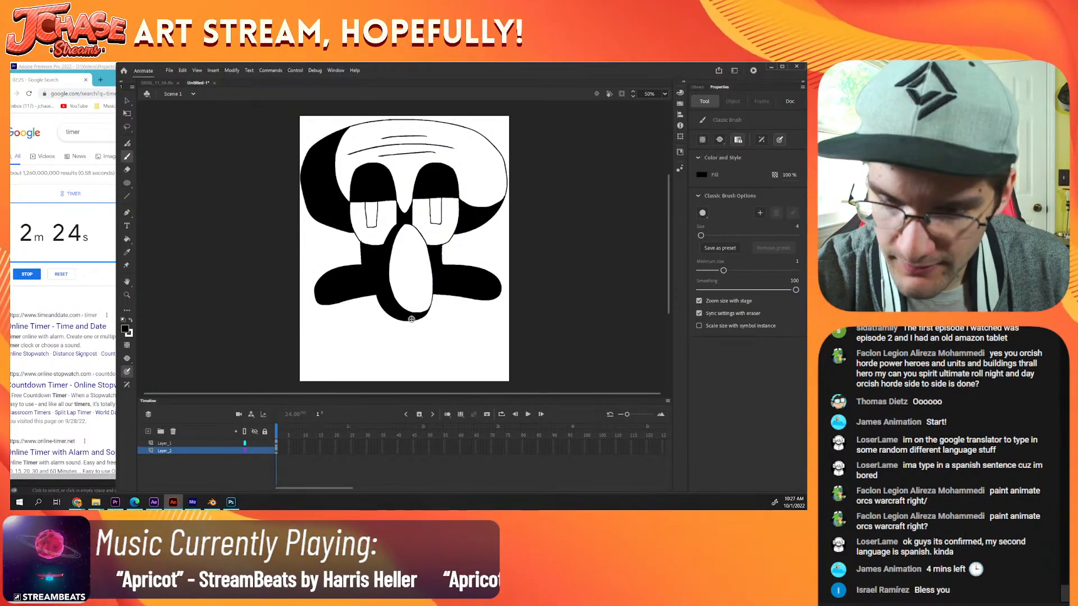
Step: Outline a thin neck below the nose with a pointed collar and a torso that widens past the canvas's lower edge
{"action": "mouse_move", "coordinate": [411, 317]}
{"action": "left_mouse_down"}
{"action": "mouse_move", "coordinate": [401, 340]}
{"action": "mouse_move", "coordinate": [400, 316]}
{"action": "mouse_move", "coordinate": [382, 344]}
{"action": "left_mouse_up"}
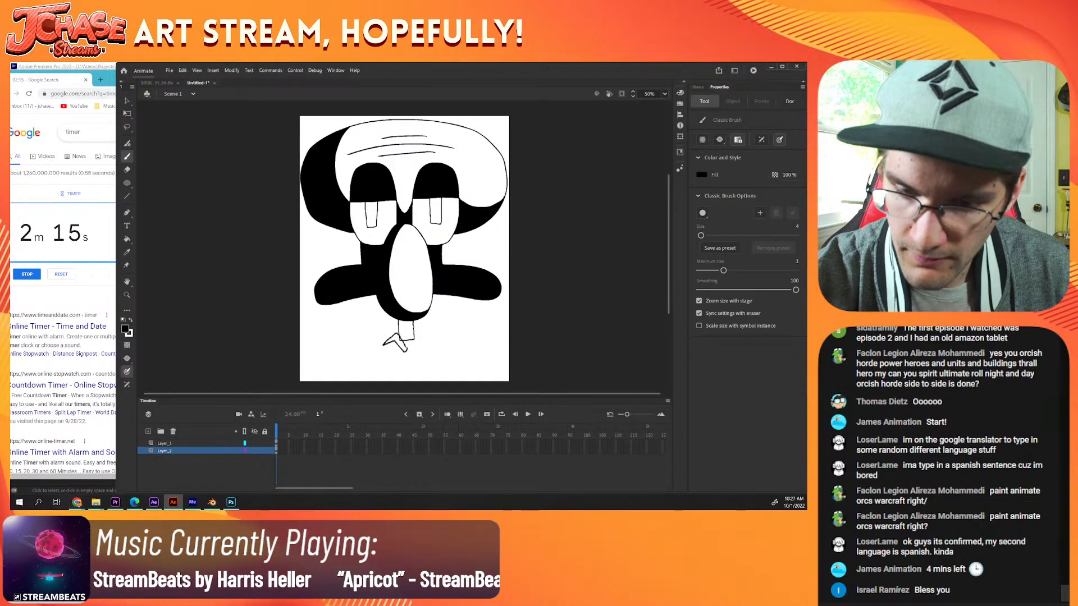
{"action": "mouse_move", "coordinate": [406, 350]}
{"action": "left_mouse_down"}
{"action": "mouse_move", "coordinate": [428, 341]}
{"action": "mouse_move", "coordinate": [415, 334]}
{"action": "left_mouse_up"}
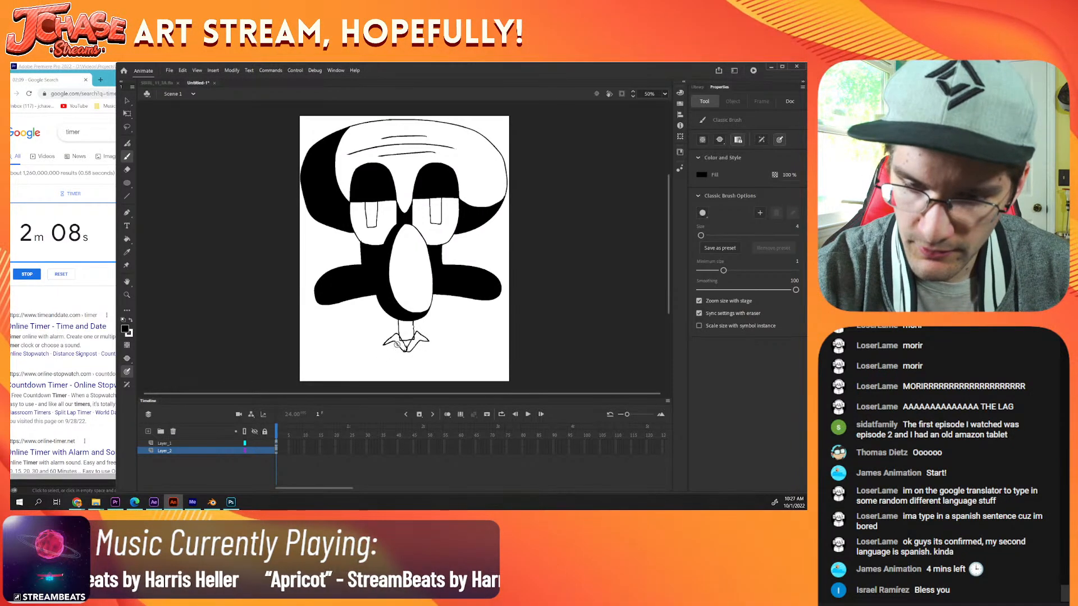
{"action": "left_click_drag", "start_coordinate": [393, 346], "coordinate": [380, 356]}
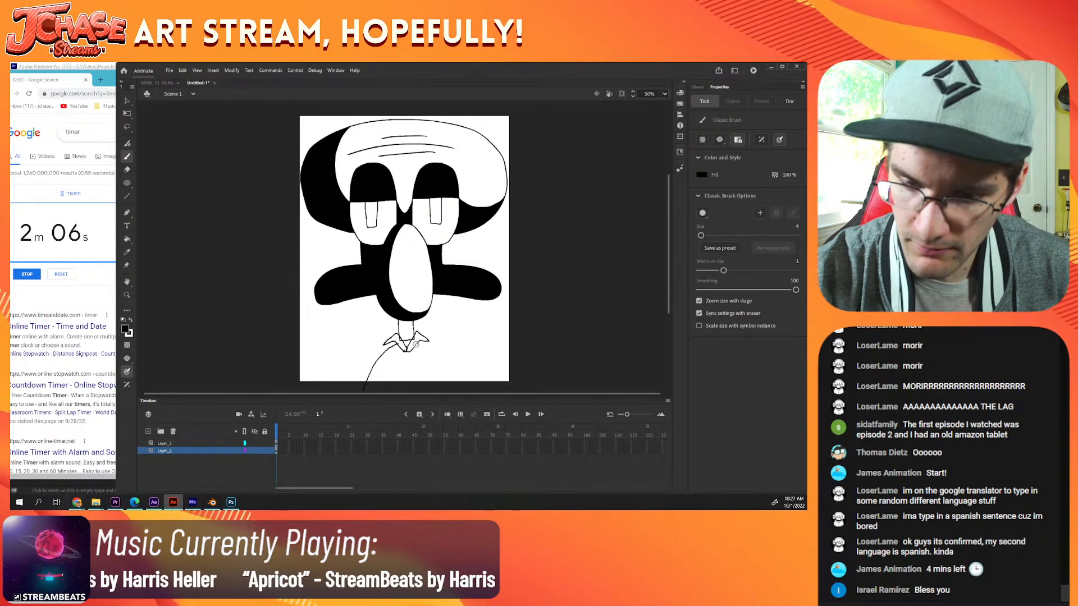
{"action": "key", "text": "ctrl+z"}
{"action": "left_click_drag", "start_coordinate": [385, 359], "coordinate": [376, 389]}
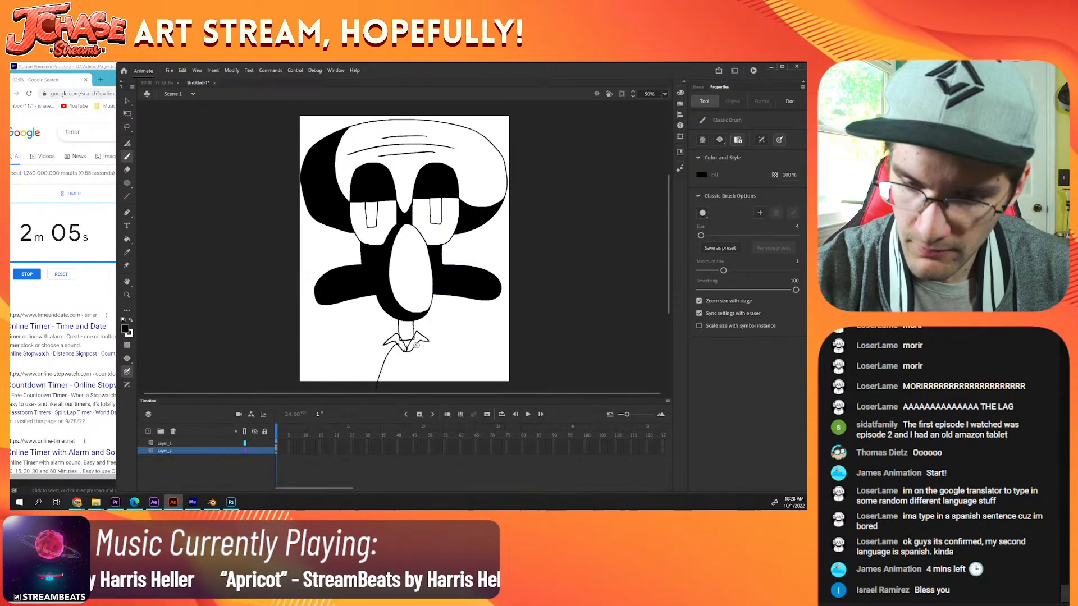
{"action": "mouse_move", "coordinate": [418, 344]}
{"action": "left_mouse_down"}
{"action": "mouse_move", "coordinate": [425, 392]}
{"action": "mouse_move", "coordinate": [375, 388]}
{"action": "left_mouse_up"}
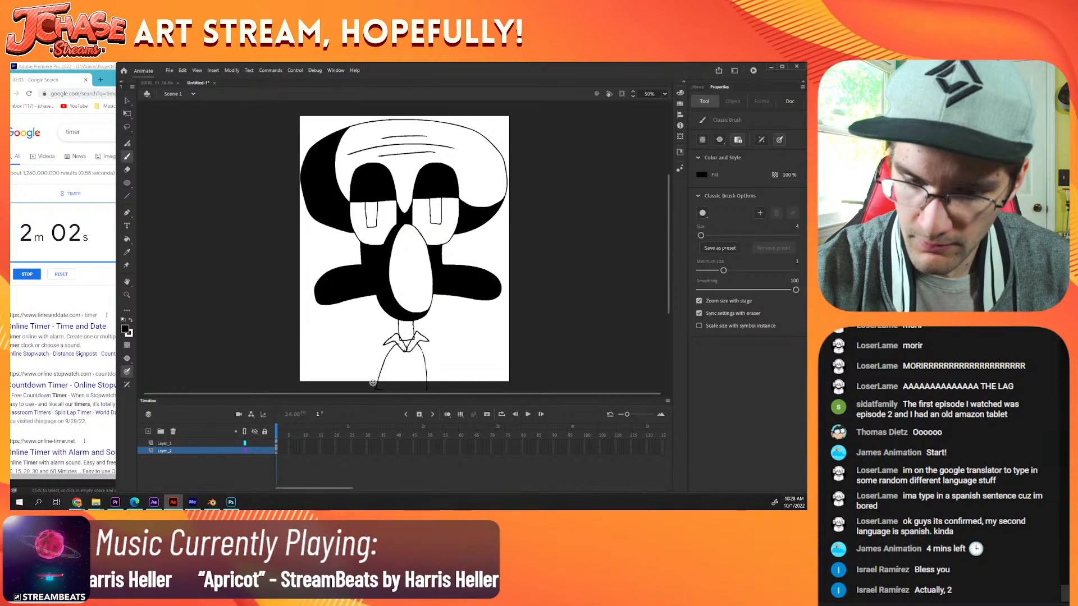
Step: Fill the torso, both collar points and the neck with black
{"action": "key", "text": "k"}
{"action": "left_click", "coordinate": [418, 354]}
{"action": "left_click", "coordinate": [410, 347]}
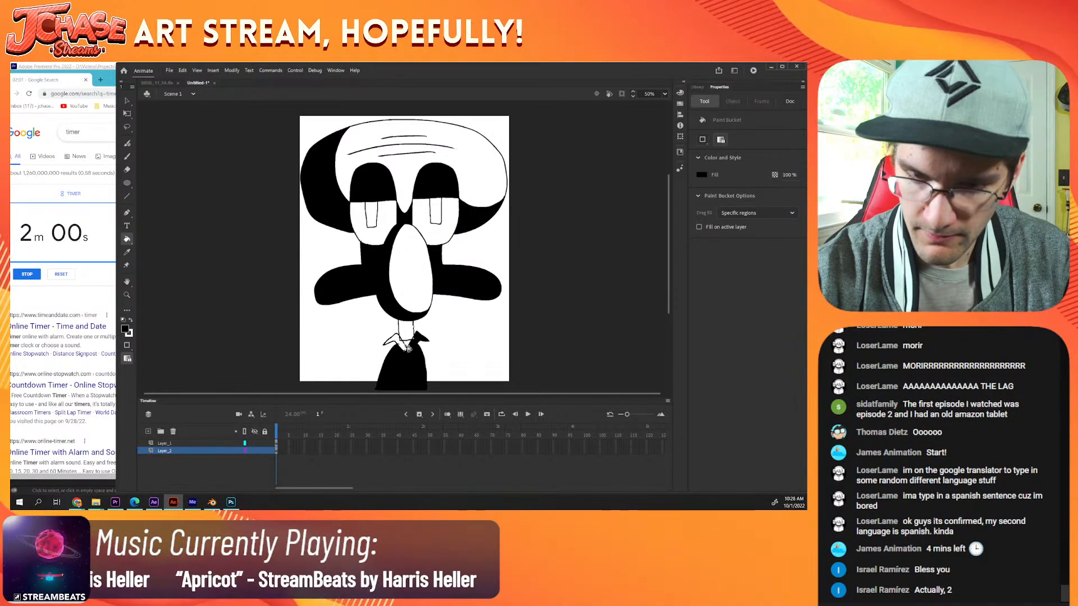
{"action": "left_click", "coordinate": [408, 330]}
{"action": "left_click", "coordinate": [394, 344]}
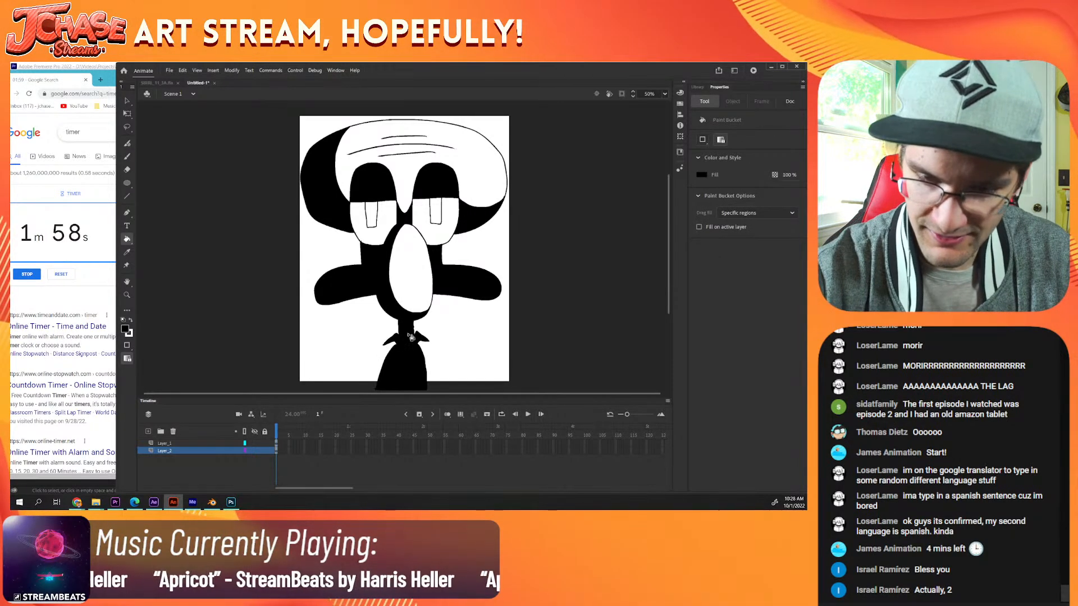
Step: Fill the pupils of both eyes with black
{"action": "key", "text": "ctrl+minus"}
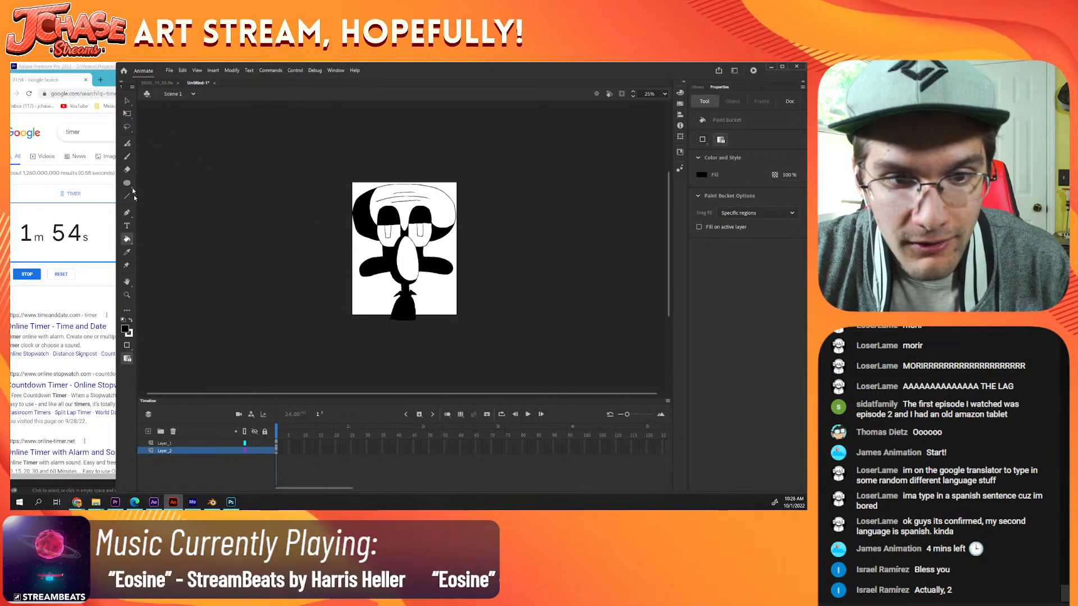
{"action": "left_click", "coordinate": [127, 101]}
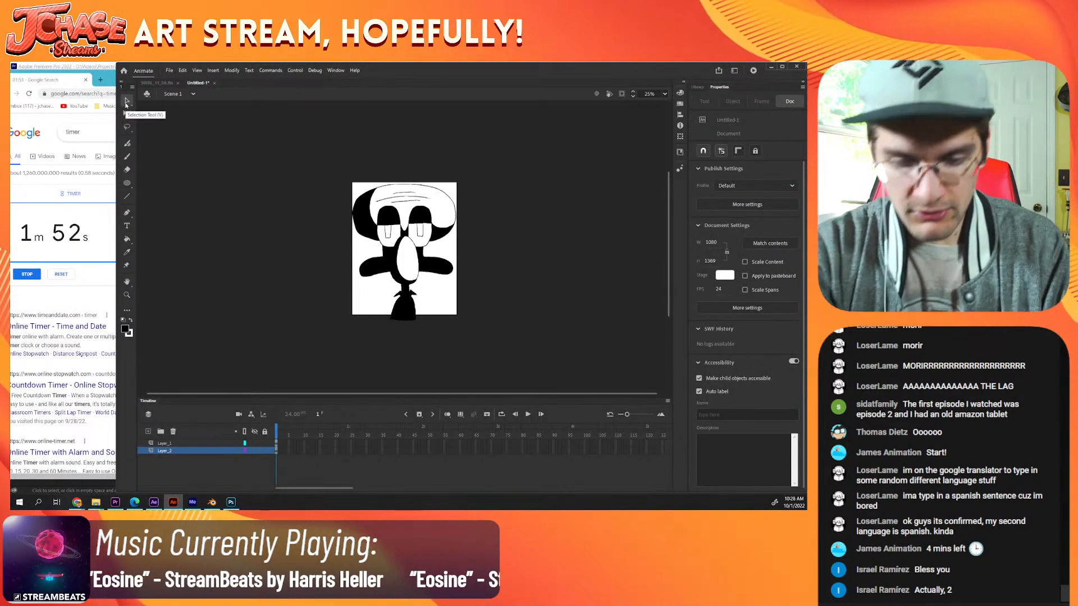
{"action": "key", "text": "k"}
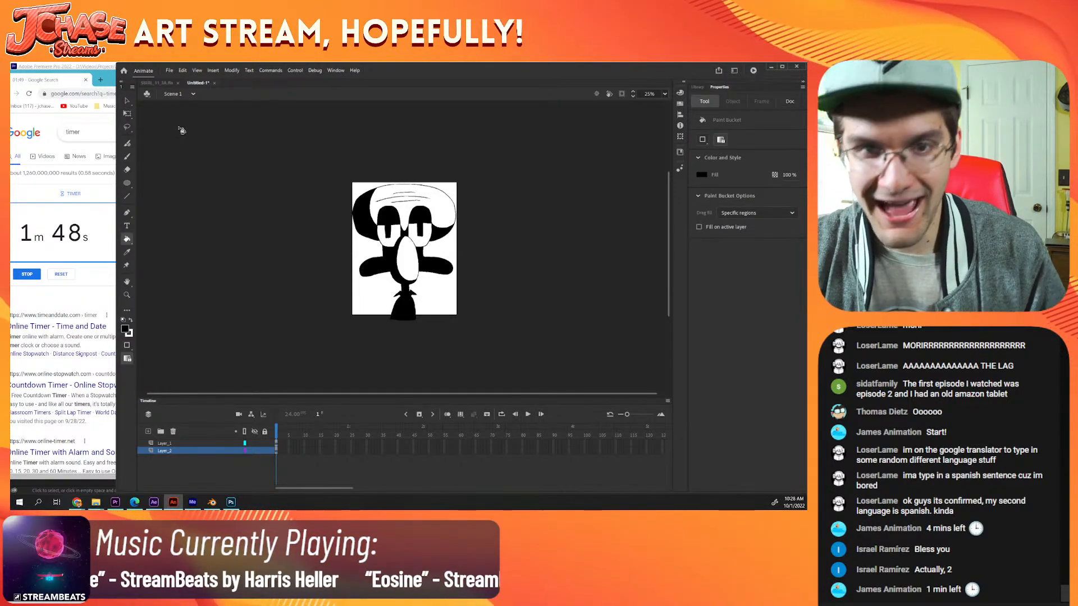
Step: Delete the parts of the torso that extend beyond the canvas's lower edge
{"action": "key", "text": "ctrl+="}
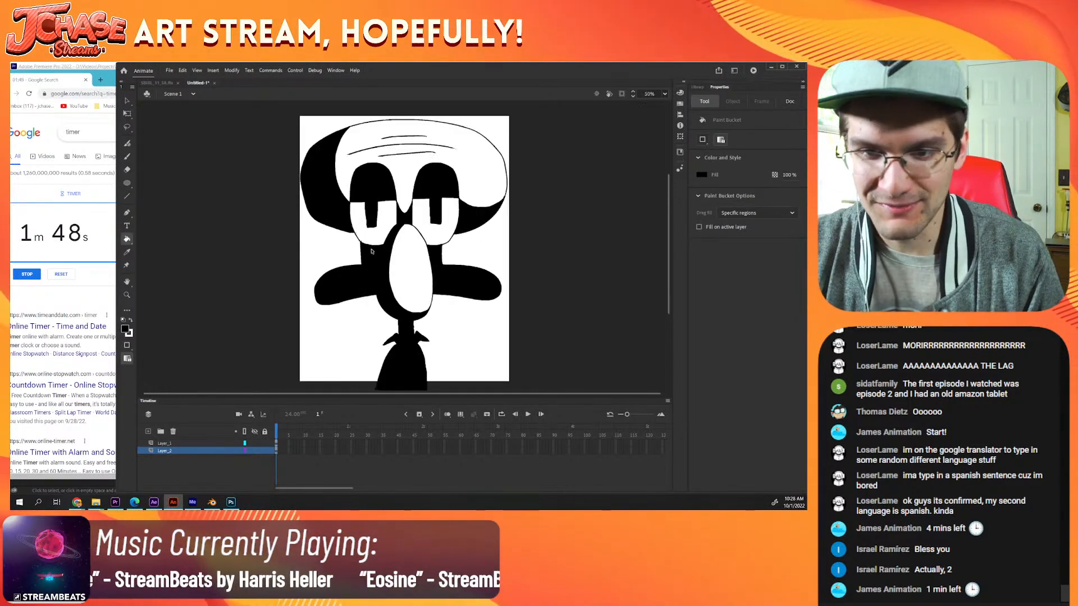
{"action": "left_click", "coordinate": [128, 101]}
{"action": "left_click_drag", "start_coordinate": [309, 305], "coordinate": [306, 277]}
{"action": "left_click_drag", "start_coordinate": [259, 384], "coordinate": [534, 355]}
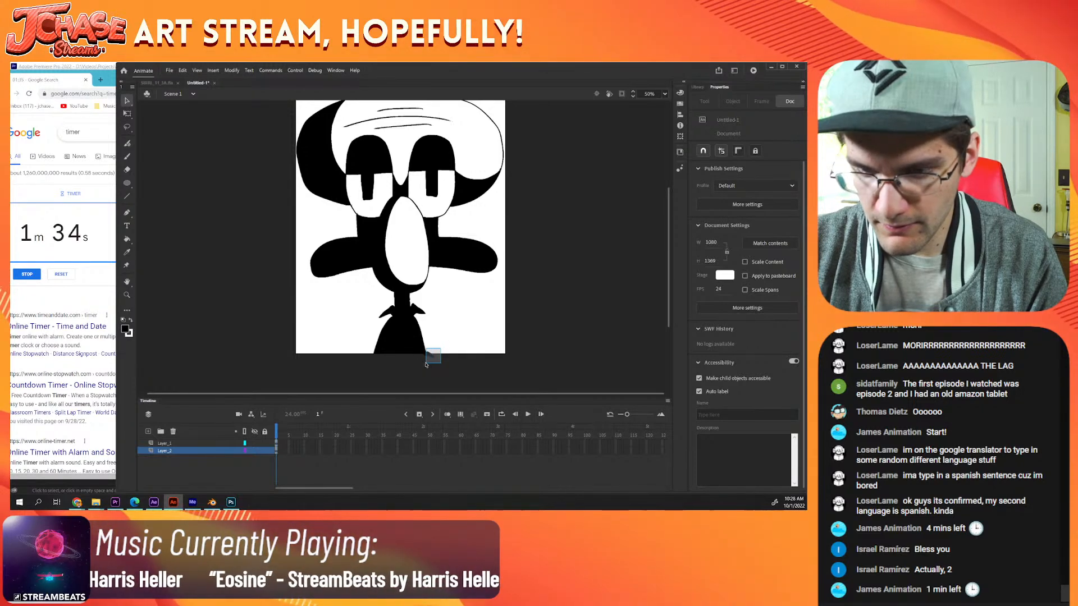
{"action": "left_click_drag", "start_coordinate": [440, 349], "coordinate": [425, 364]}
{"action": "key", "text": "Delete"}
{"action": "left_click_drag", "start_coordinate": [349, 374], "coordinate": [526, 356]}
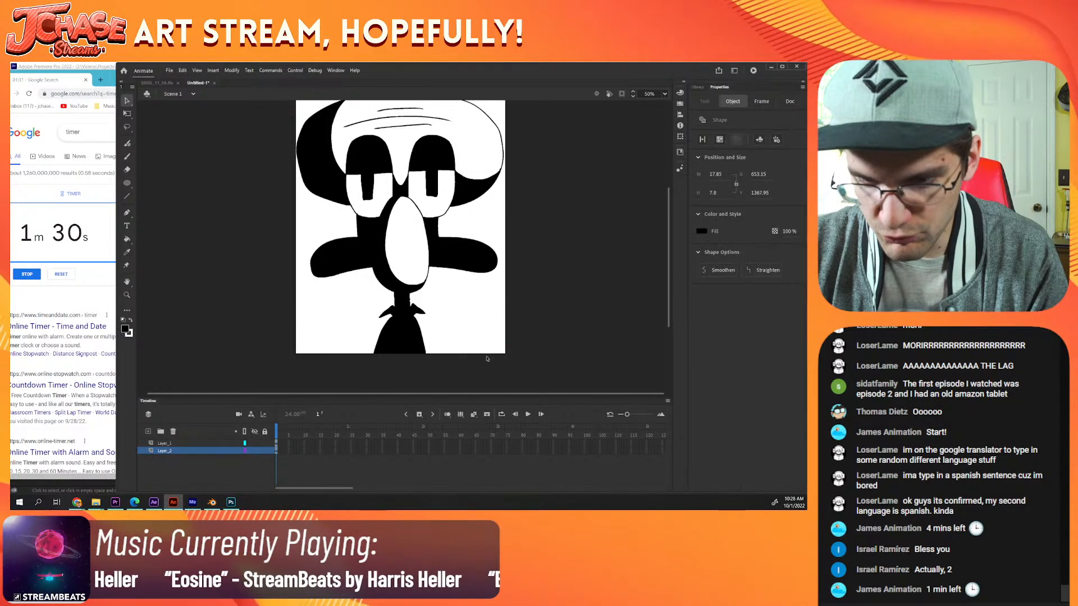
{"action": "key", "text": "ctrl+minus"}
{"action": "mouse_move", "coordinate": [275, 335]}
{"action": "left_mouse_down"}
{"action": "mouse_move", "coordinate": [525, 200]}
{"action": "mouse_move", "coordinate": [438, 164]}
{"action": "left_mouse_up"}
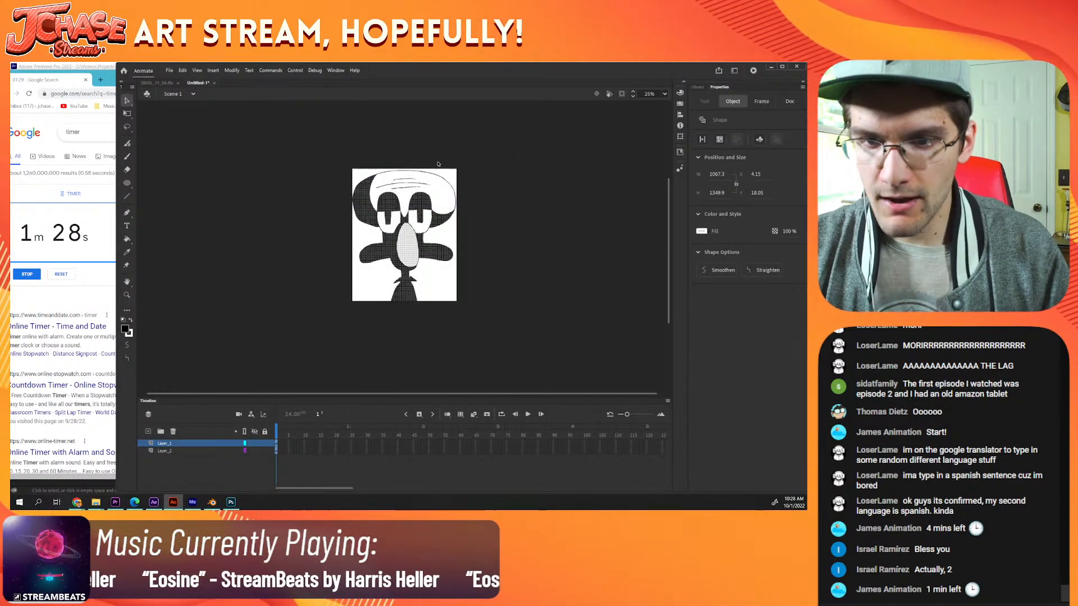
{"action": "left_click", "coordinate": [186, 167]}
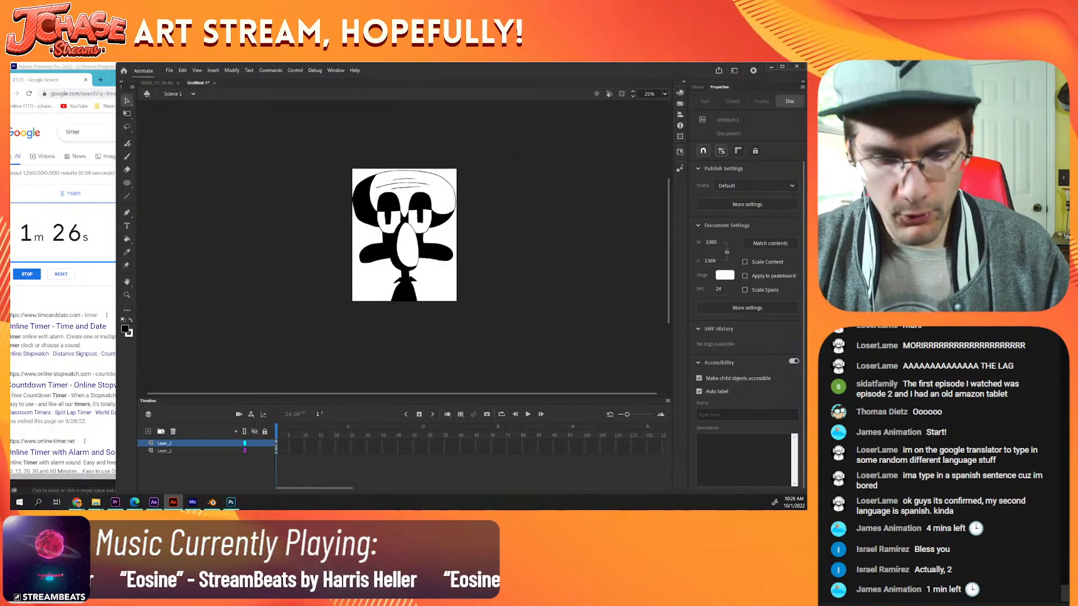
Step: Add a new layer beneath the two artwork layers and draw a rectangle on it covering the whole canvas
{"action": "left_click", "coordinate": [148, 431]}
{"action": "left_click_drag", "start_coordinate": [166, 448], "coordinate": [166, 461]}
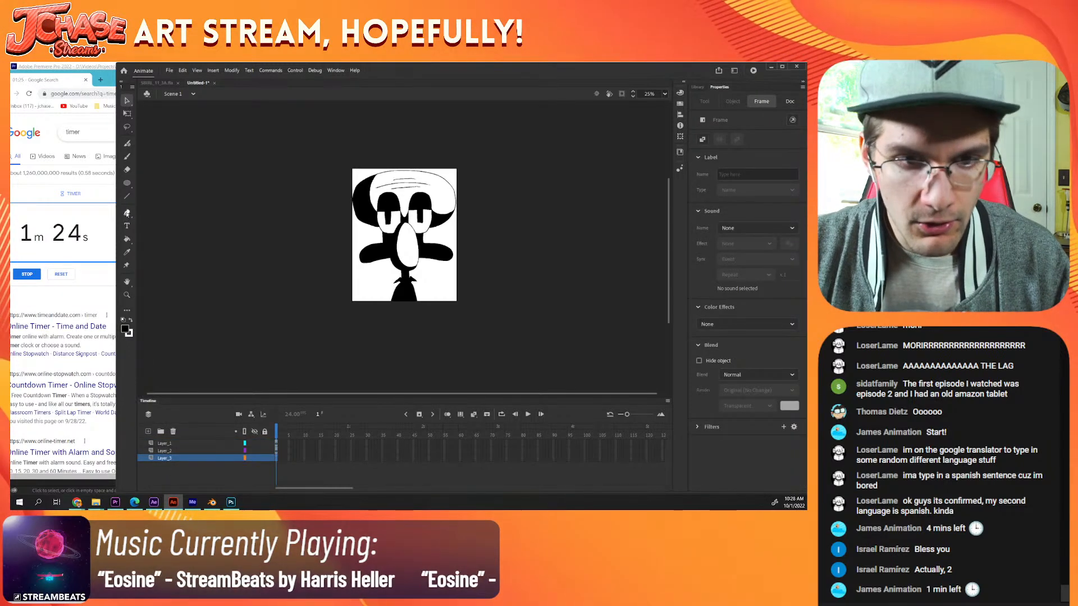
{"action": "left_click", "coordinate": [127, 183]}
{"action": "left_click", "coordinate": [166, 184]}
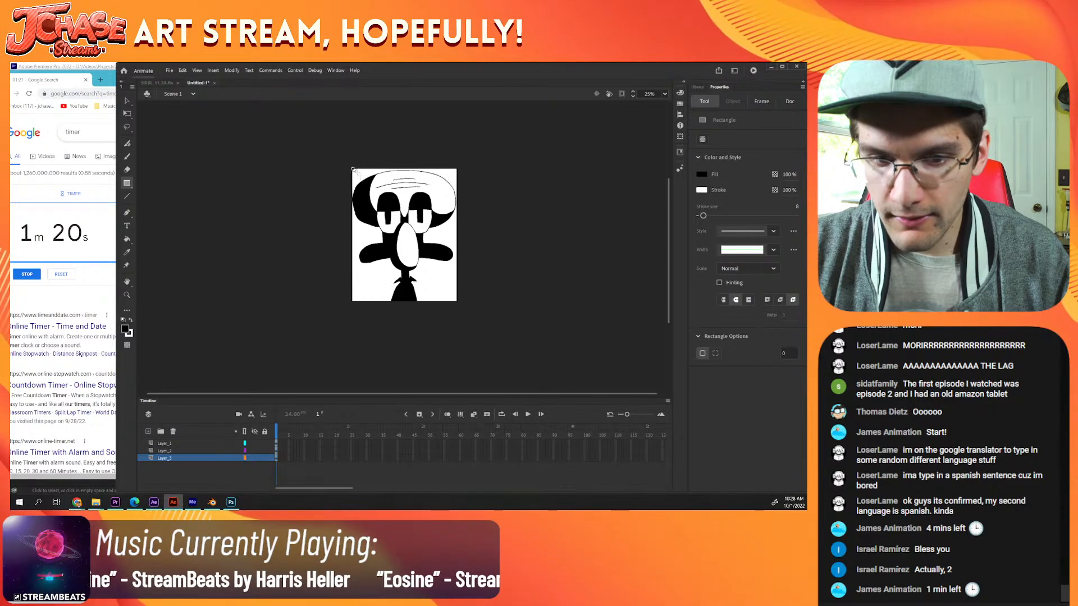
{"action": "left_click_drag", "start_coordinate": [353, 168], "coordinate": [457, 303]}
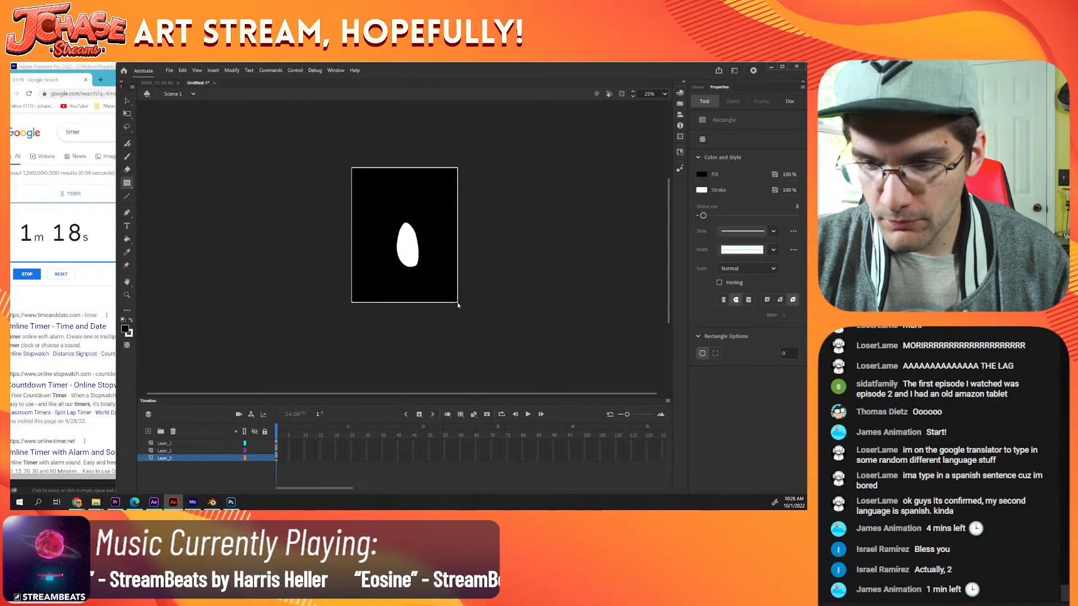
Step: Delete the background rectangle's outline and change its fill to white
{"action": "key", "text": "v"}
{"action": "double_click", "coordinate": [458, 303]}
{"action": "key", "text": "Delete"}
{"action": "left_click", "coordinate": [436, 289]}
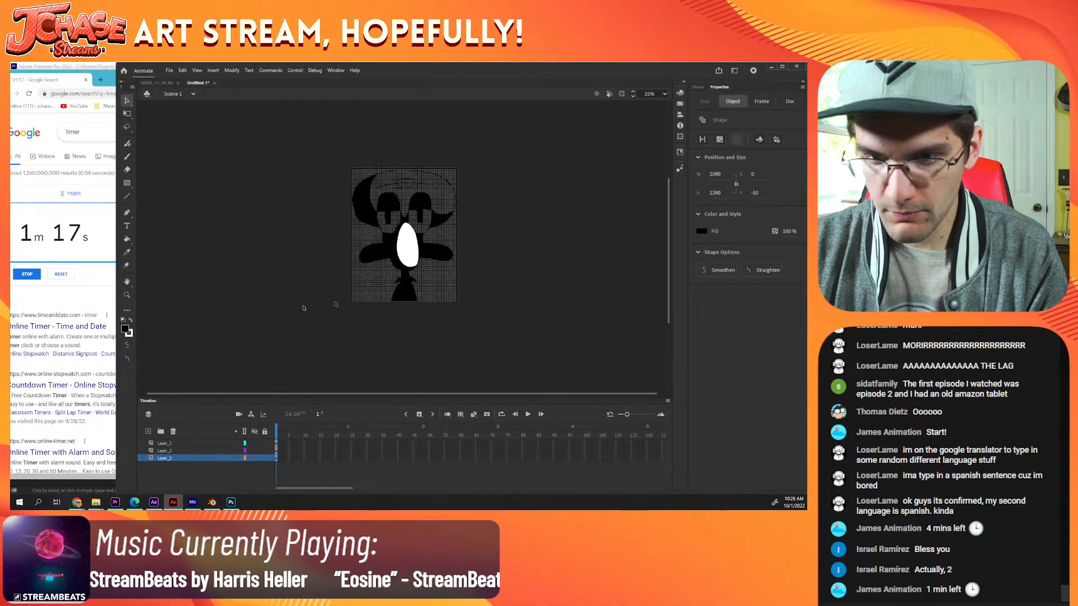
{"action": "left_click", "coordinate": [130, 321]}
{"action": "left_click", "coordinate": [287, 314]}
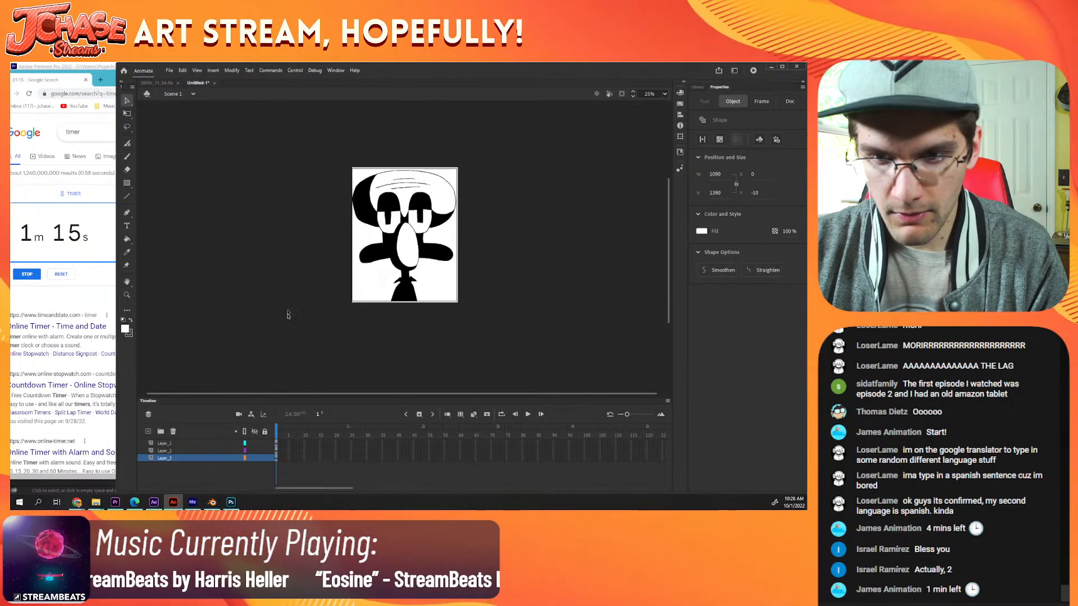
Step: Nudge the white background rectangle slightly left and up to line it up with the canvas
{"action": "left_click", "coordinate": [180, 444], "text": "shift"}
{"action": "left_click", "coordinate": [304, 283]}
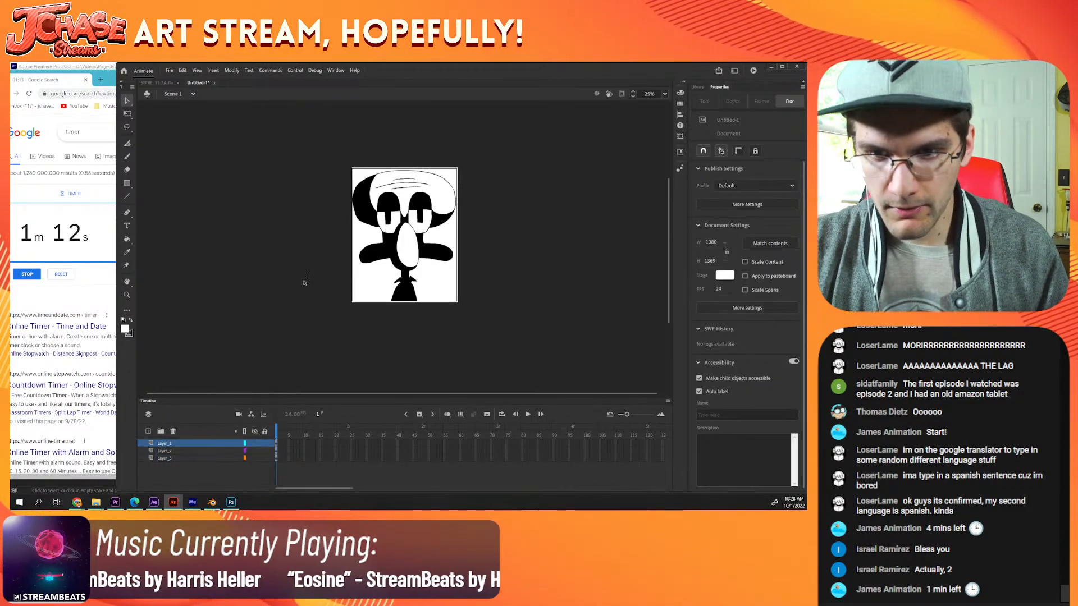
{"action": "key", "text": "ctrl+equal"}
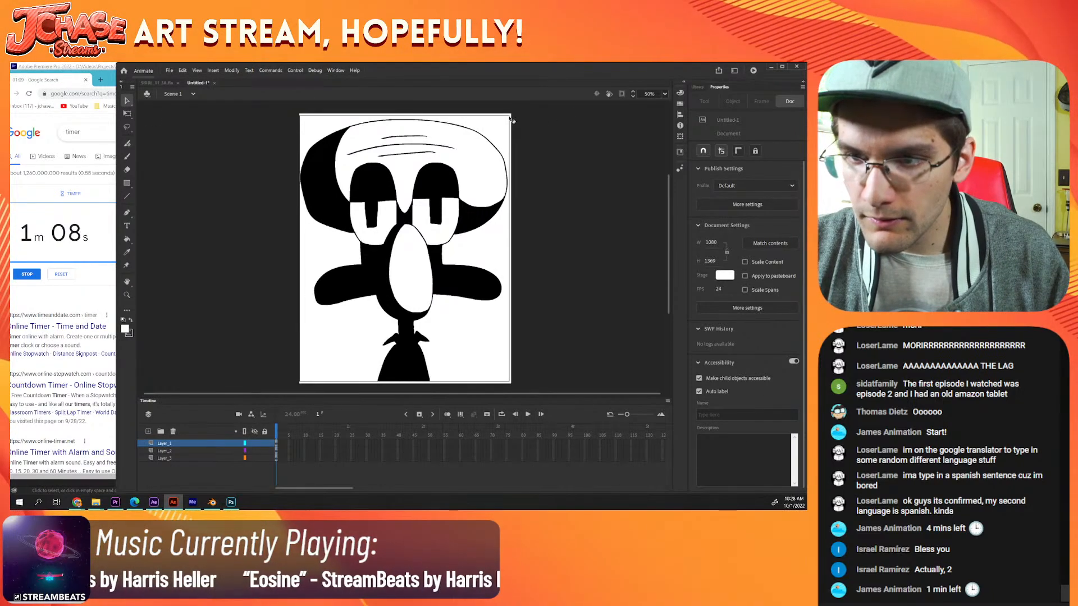
{"action": "key", "text": "ctrl+a"}
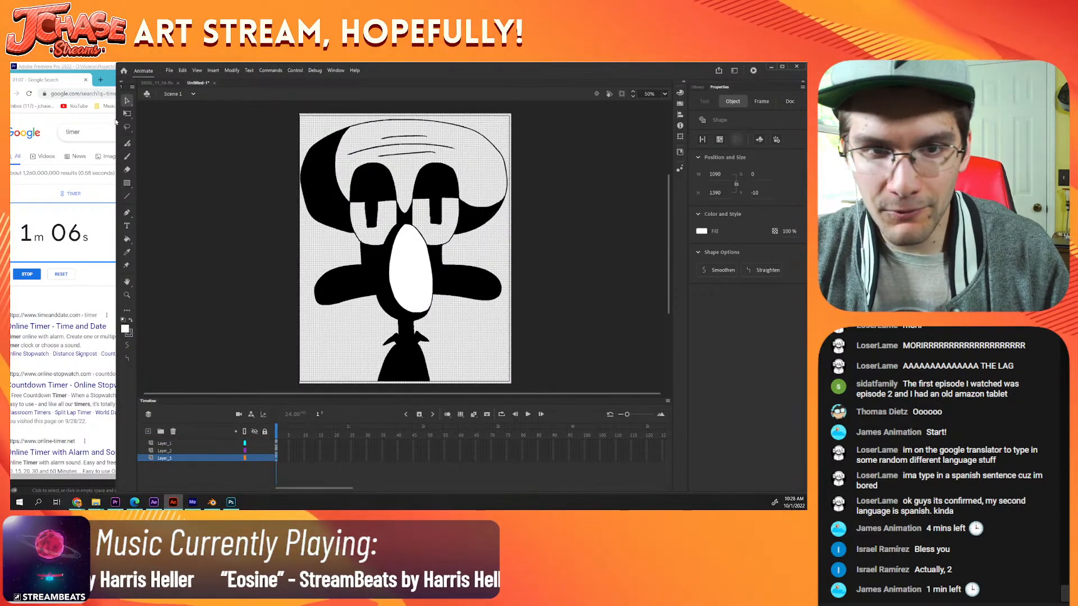
{"action": "left_click", "coordinate": [127, 114]}
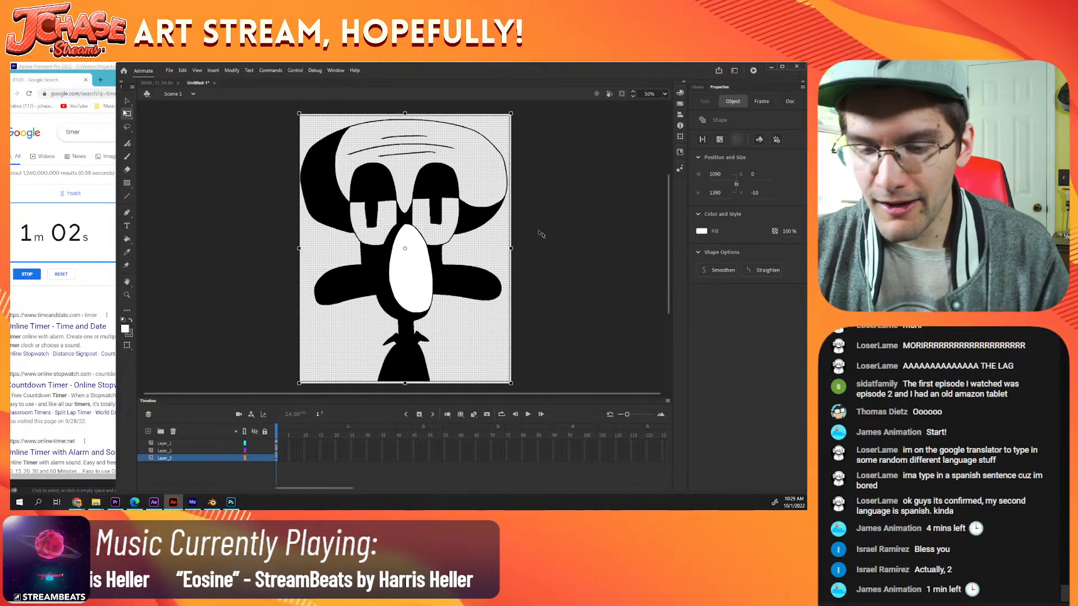
{"action": "key", "text": "Up"}
{"action": "key", "text": "Left"}
{"action": "key", "text": "Left"}
{"action": "key", "text": "Left"}
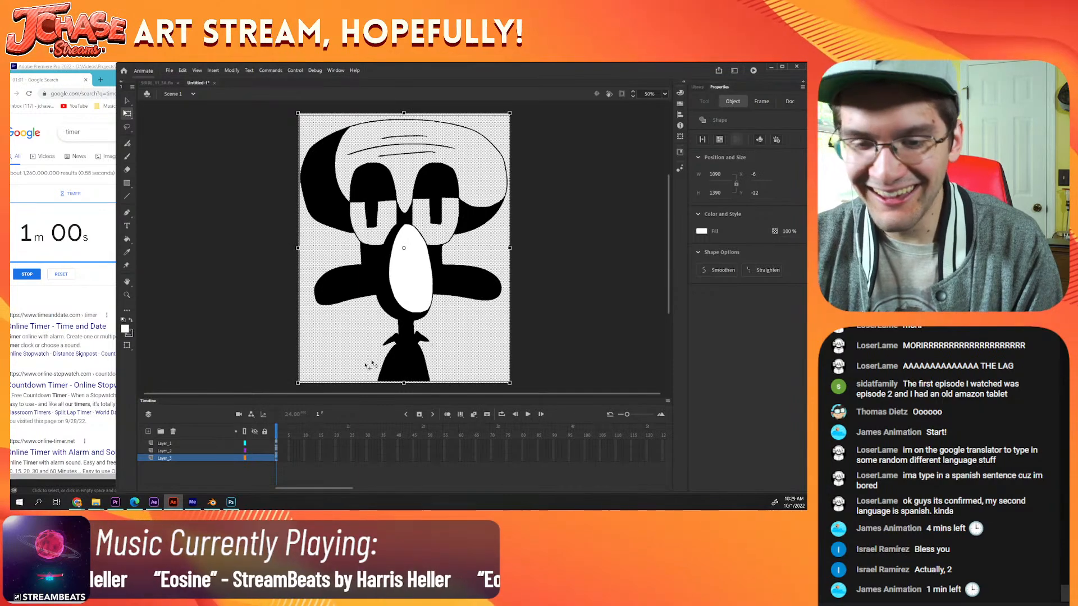
{"action": "key", "text": "Up"}
Step: Scale the whole artwork down to about 584 by 745 in the canvas's upper-left corner and place a copy directly right of it
{"action": "left_click_drag", "start_coordinate": [277, 390], "coordinate": [413, 116]}
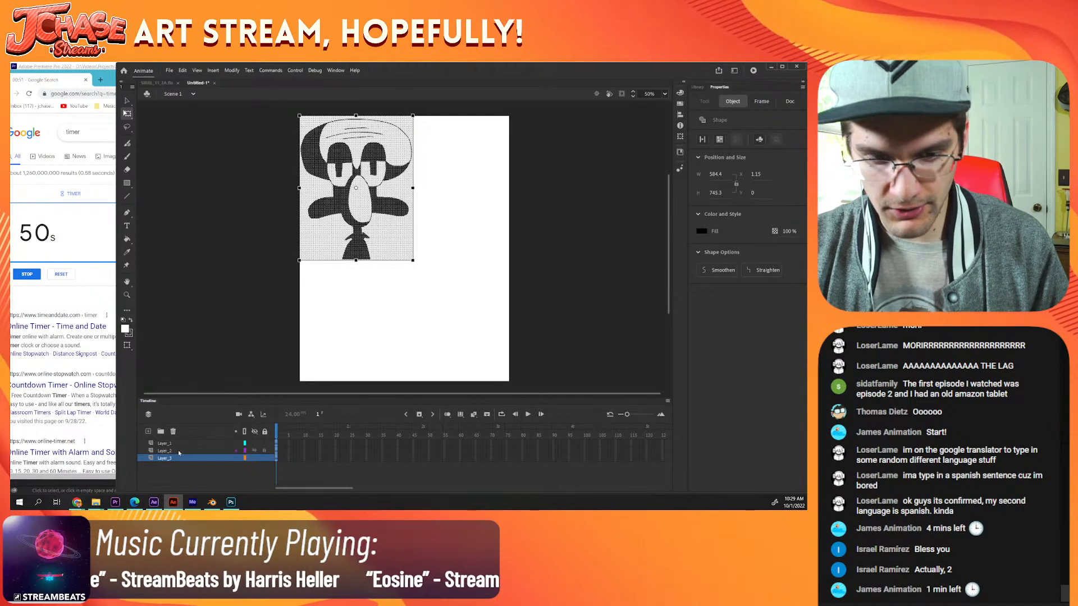
{"action": "left_click_drag", "start_coordinate": [381, 211], "coordinate": [498, 216]}
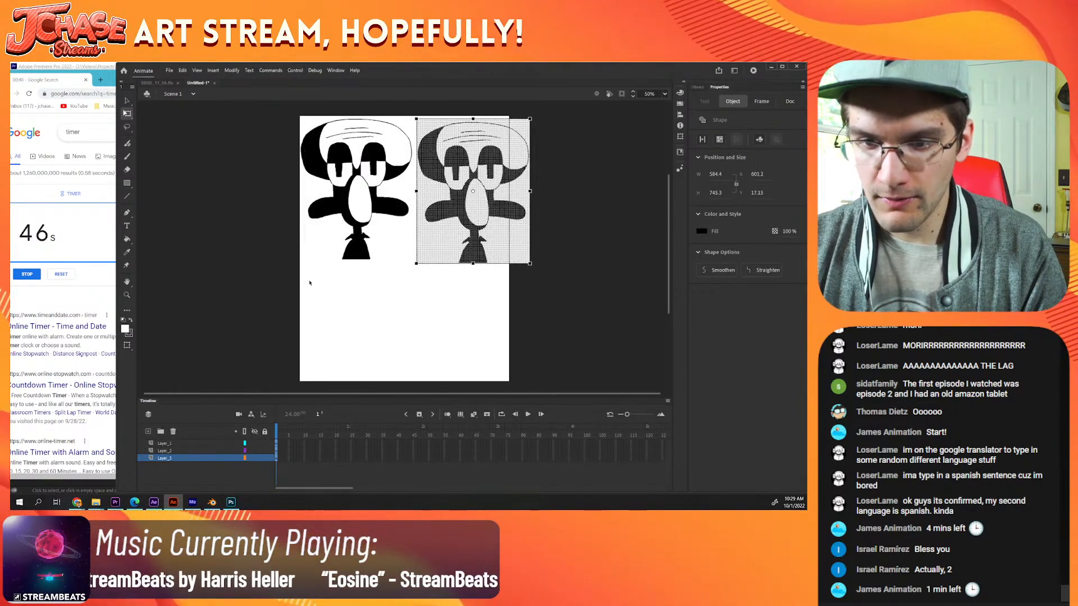
{"action": "key", "text": "Up"}
{"action": "key", "text": "Up"}
{"action": "key", "text": "Up"}
{"action": "key", "text": "Up"}
{"action": "key", "text": "Up"}
{"action": "key", "text": "Up"}
{"action": "key", "text": "Up"}
{"action": "key", "text": "Up"}
{"action": "key", "text": "Up"}
{"action": "key", "text": "Up"}
{"action": "key", "text": "Up"}
{"action": "key", "text": "Up"}
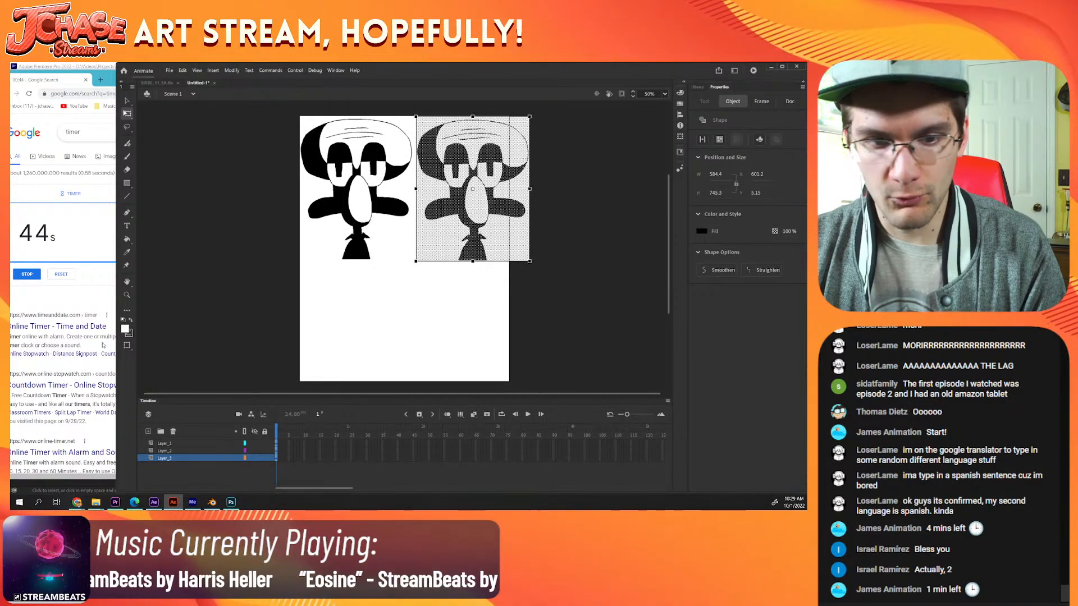
{"action": "left_click", "coordinate": [126, 329]}
{"action": "left_click", "coordinate": [238, 353]}
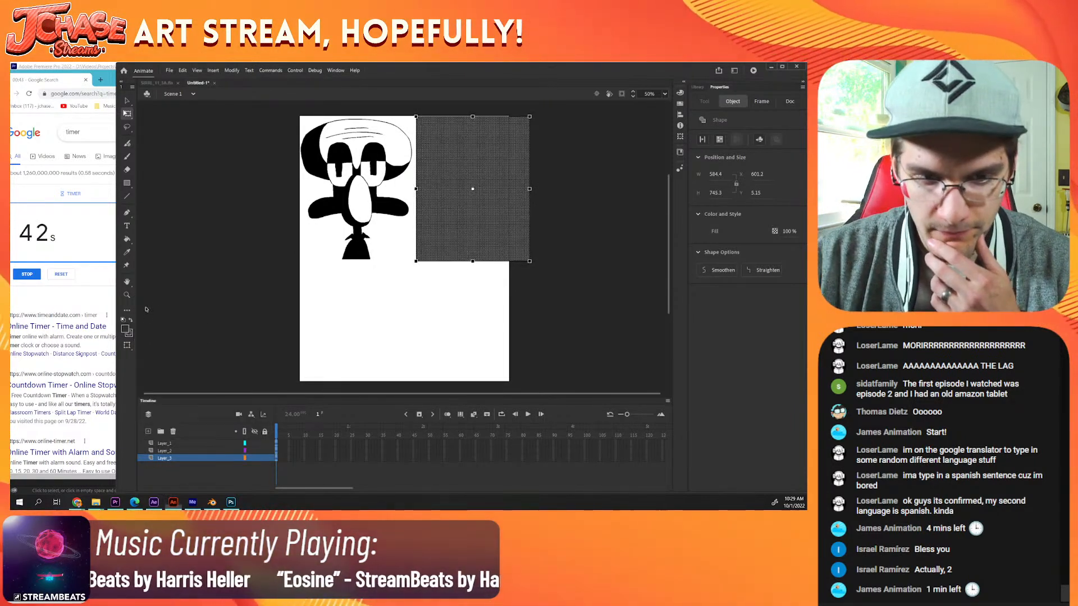
{"action": "key", "text": "ctrl+z"}
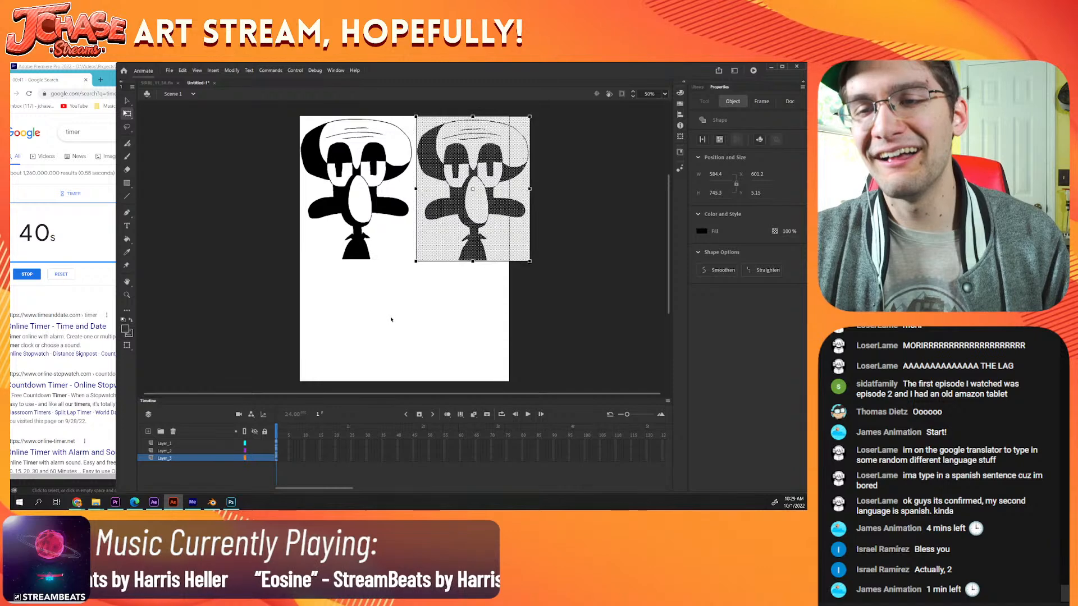
Step: Fill the black areas of the right-hand Squidward copy with pinkish purple using the Paint Bucket
{"action": "left_click", "coordinate": [396, 276]}
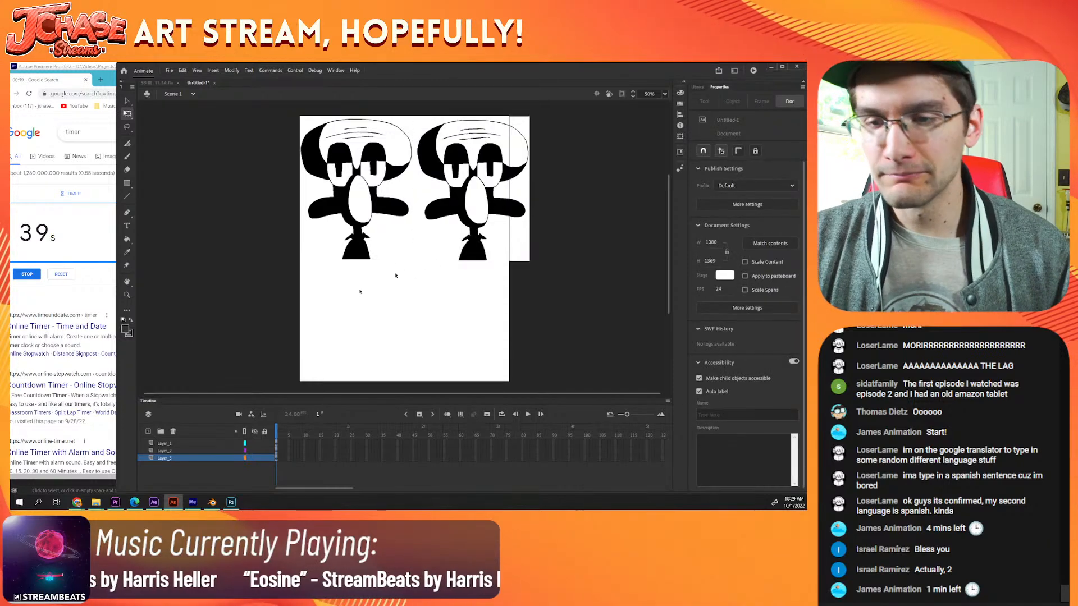
{"action": "left_click", "coordinate": [125, 329]}
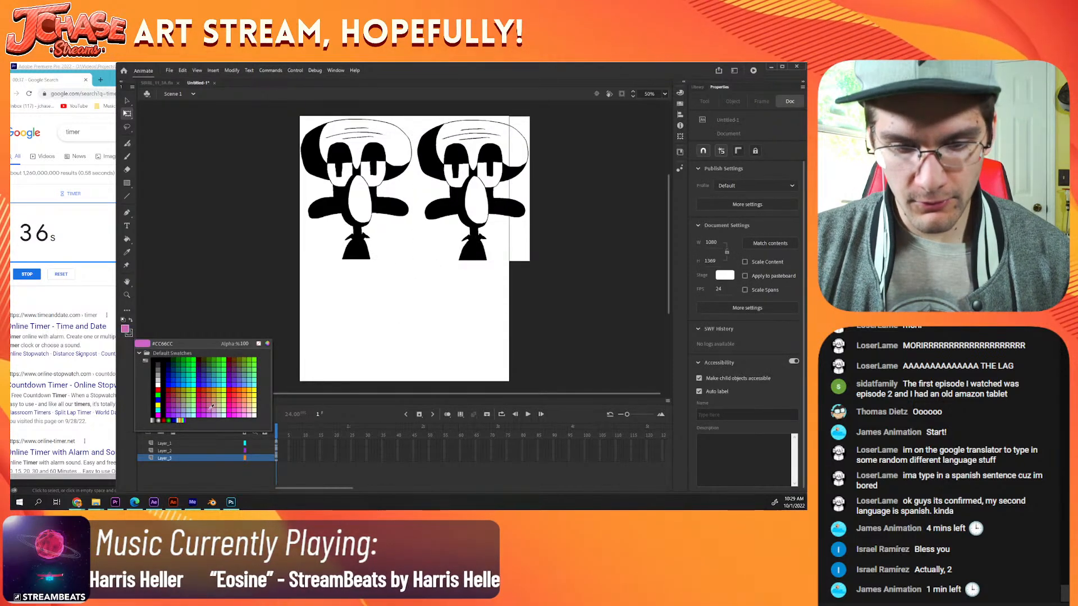
{"action": "left_click", "coordinate": [217, 401]}
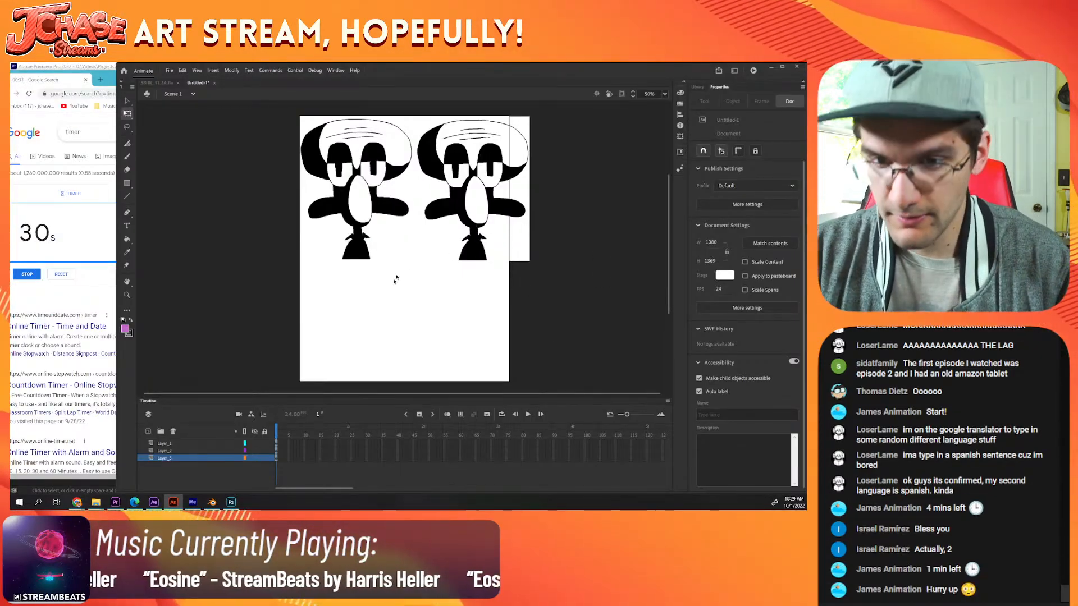
{"action": "key", "text": "k"}
{"action": "left_click", "coordinate": [475, 247]}
{"action": "left_click", "coordinate": [499, 212]}
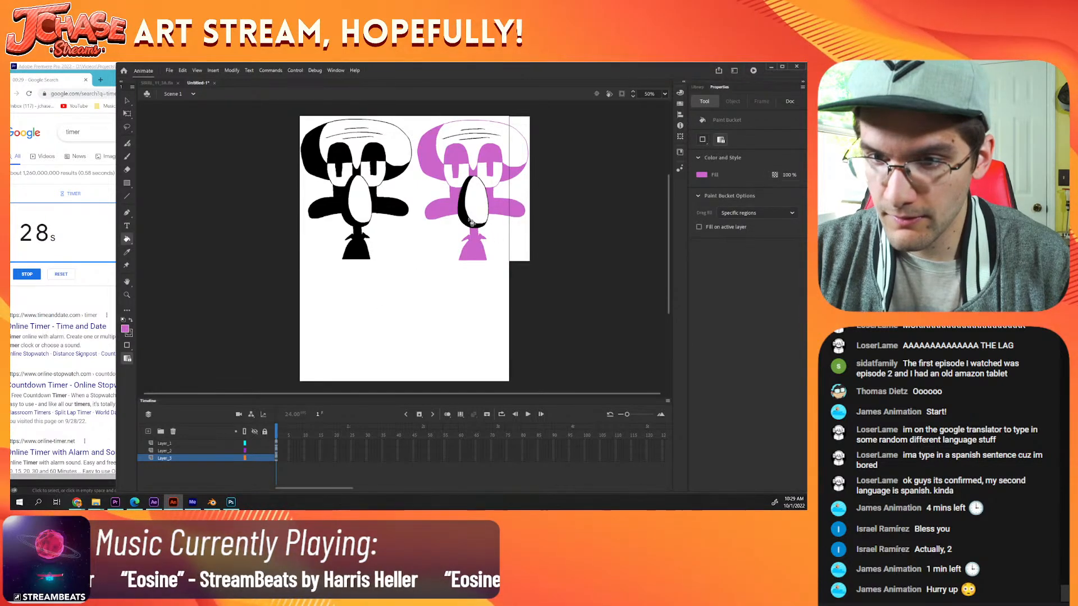
{"action": "left_click", "coordinate": [473, 225]}
Step: Fill the white areas of the right-hand copy, including its background and nose, with bright yellow
{"action": "left_click", "coordinate": [124, 329]}
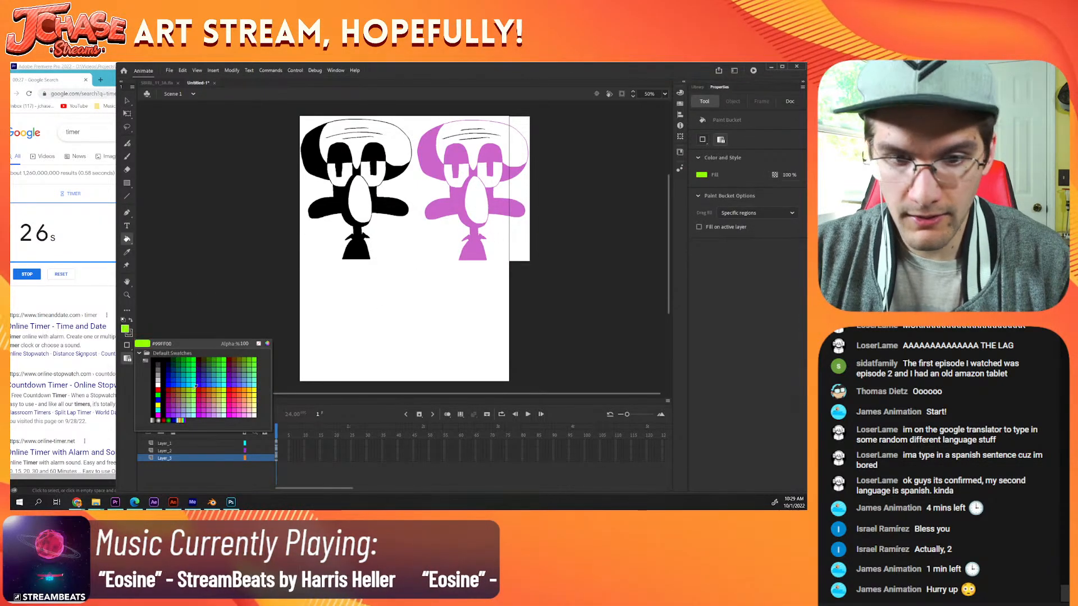
{"action": "left_click", "coordinate": [256, 386]}
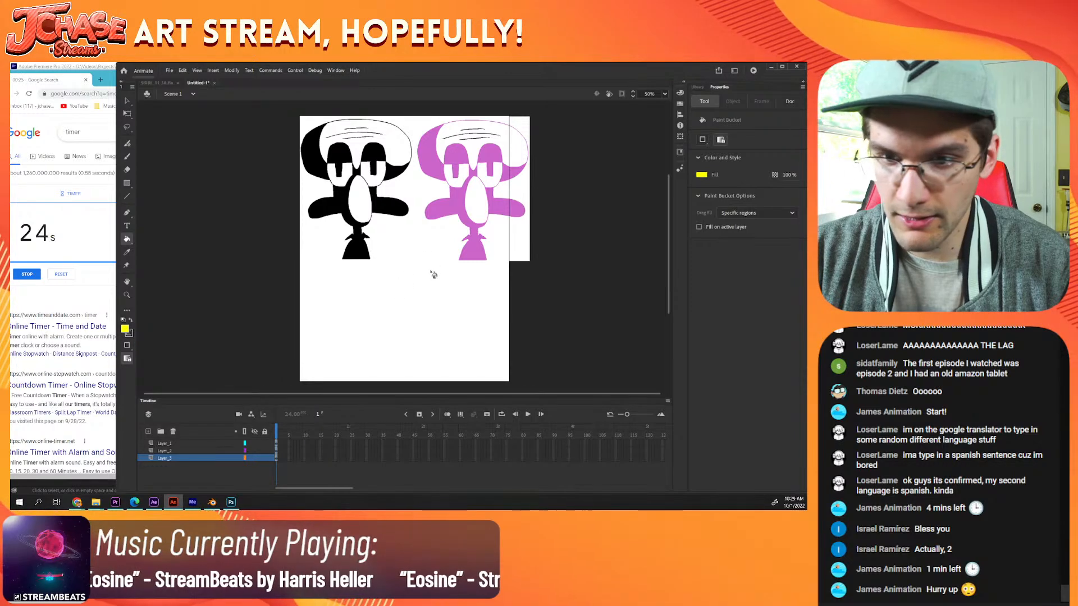
{"action": "left_click", "coordinate": [473, 213]}
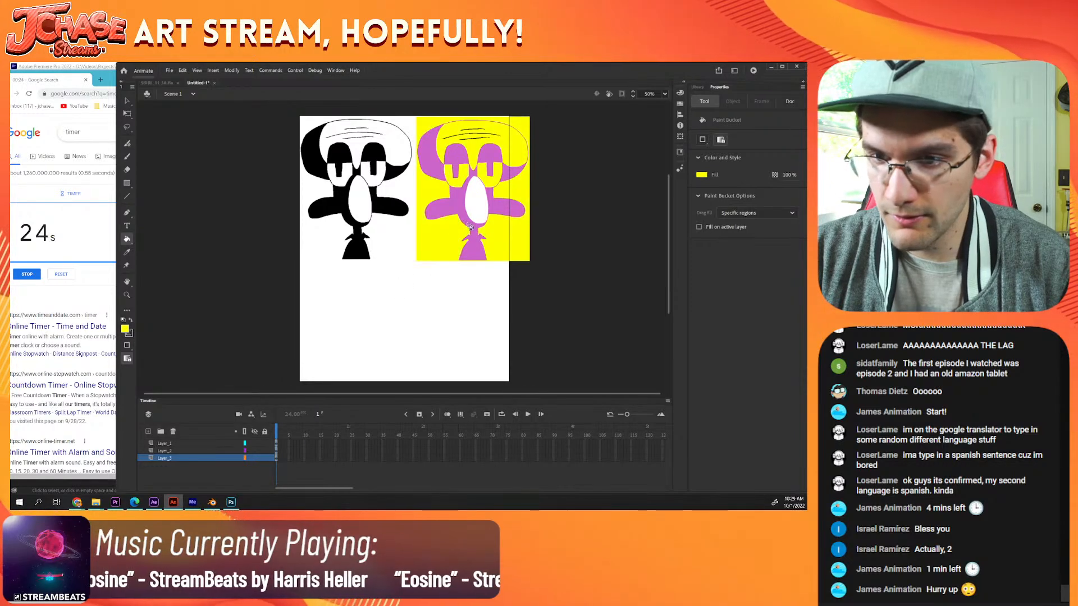
Step: Recolor the three forehead wrinkles of the yellow copy with the same pinkish purple
{"action": "left_click", "coordinate": [493, 155], "text": "alt"}
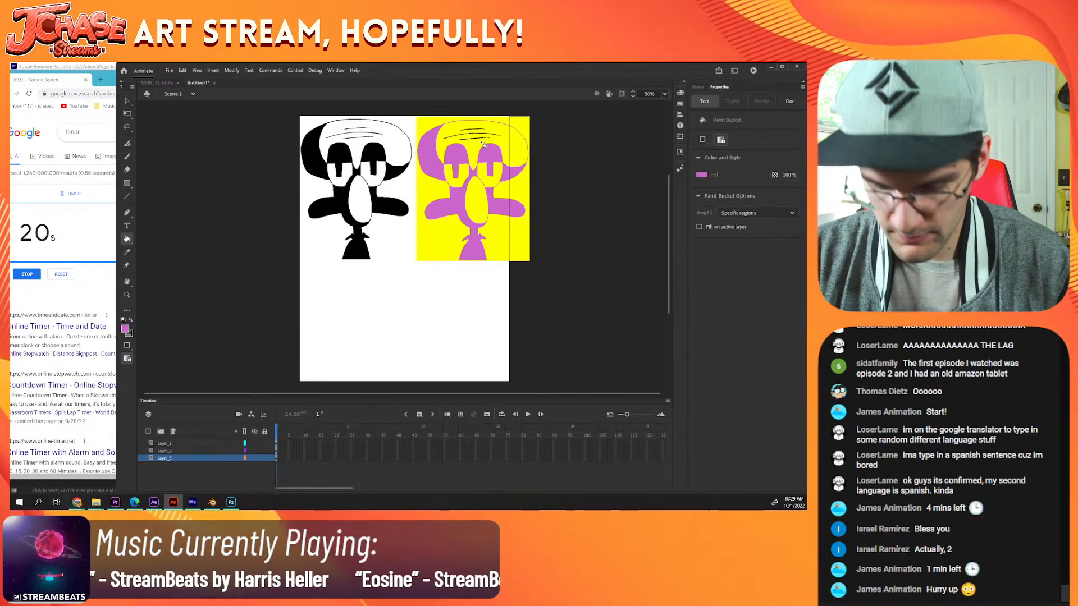
{"action": "left_click", "coordinate": [476, 141]}
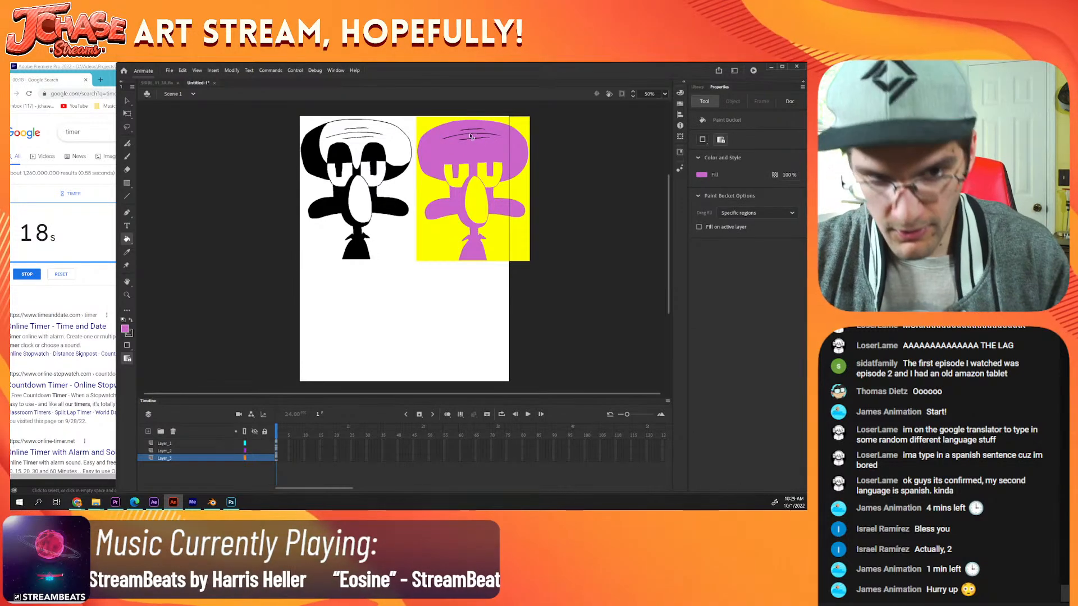
{"action": "key", "text": "ctrl+z"}
{"action": "scroll", "coordinate": [472, 140], "scroll_direction": "up", "scroll_amount": 4}
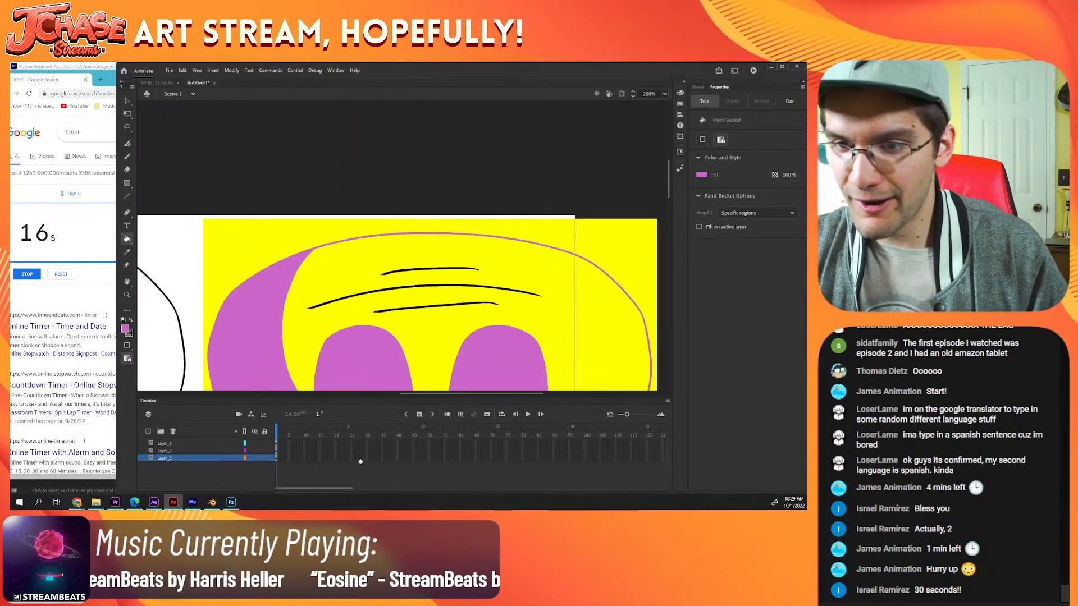
{"action": "left_click", "coordinate": [454, 276]}
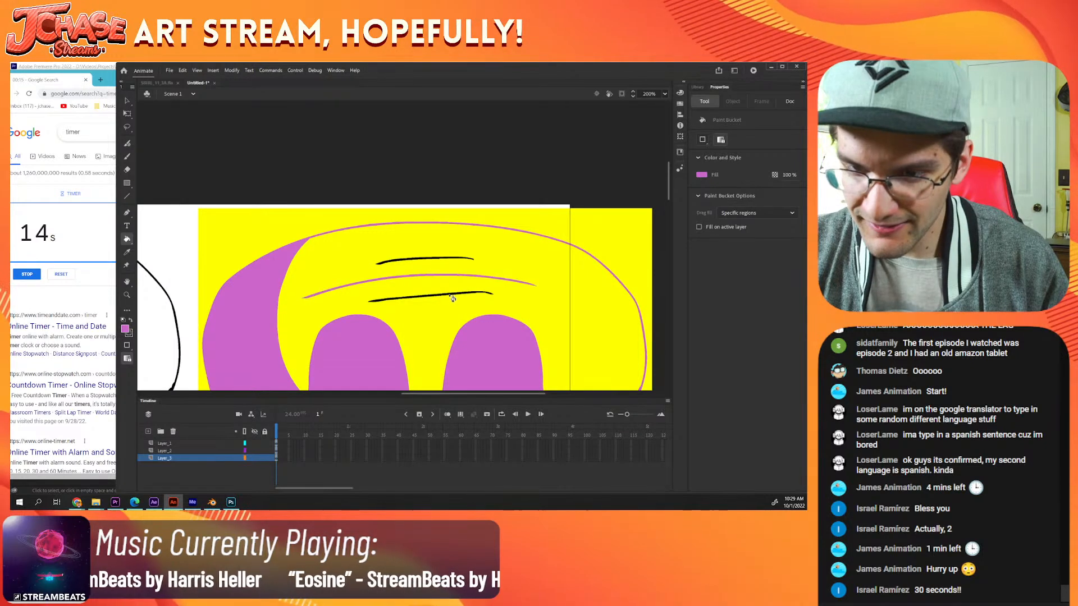
{"action": "left_click", "coordinate": [449, 294]}
{"action": "left_click", "coordinate": [441, 261]}
{"action": "scroll", "coordinate": [441, 264], "scroll_direction": "down", "scroll_amount": 4}
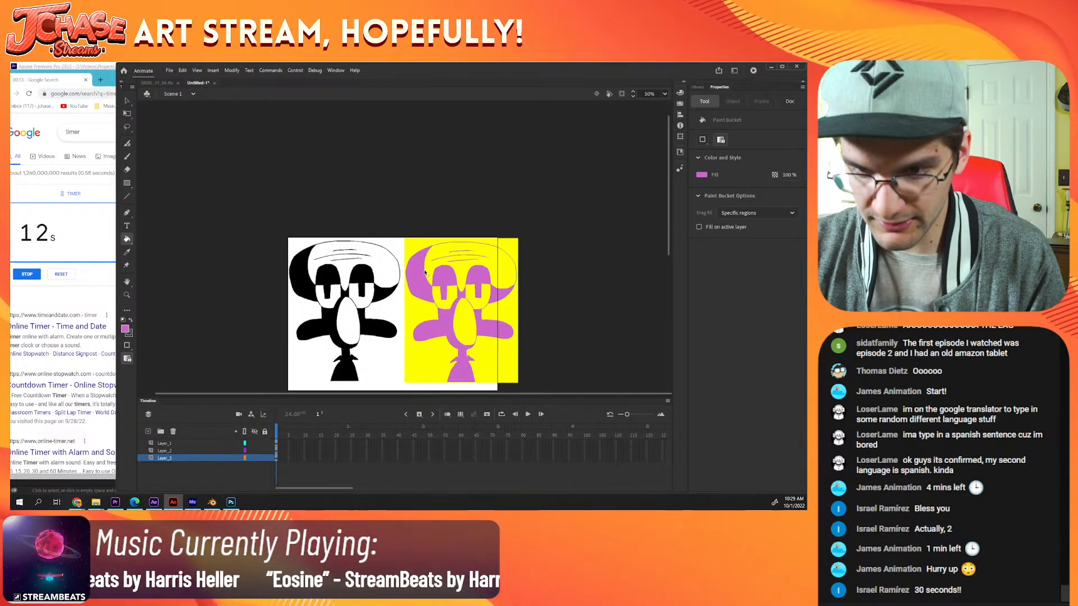
Step: Duplicate the black-and-white and yellow panels together and place the copies directly beneath the originals as a second row
{"action": "scroll", "coordinate": [439, 292], "scroll_direction": "down", "scroll_amount": 1}
{"action": "key", "text": "v"}
{"action": "left_click_drag", "start_coordinate": [490, 330], "coordinate": [387, 323]}
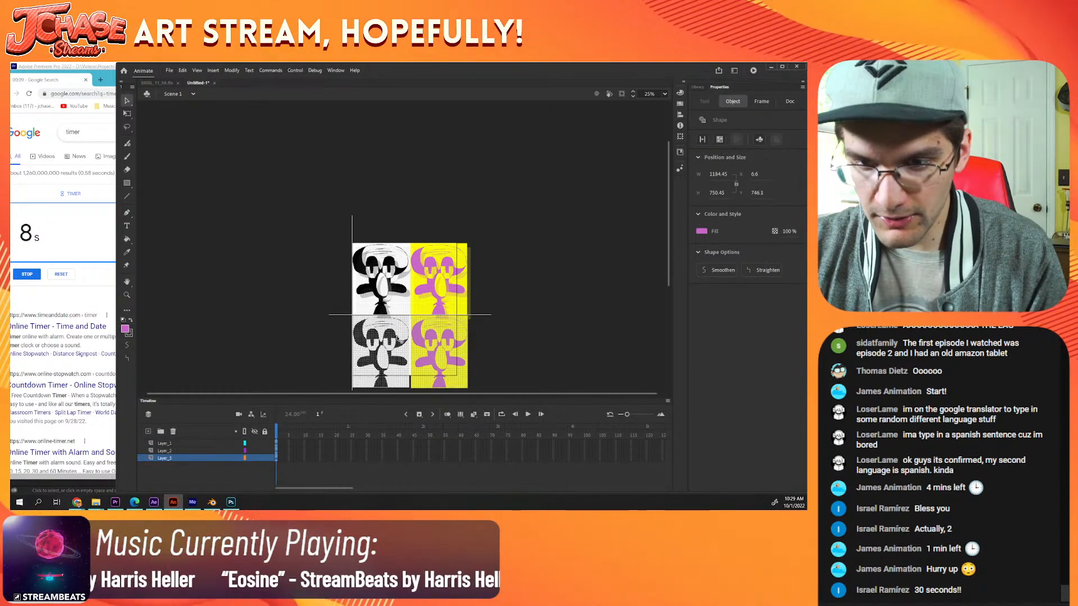
{"action": "key", "text": "shift+Left"}
{"action": "left_click", "coordinate": [517, 306]}
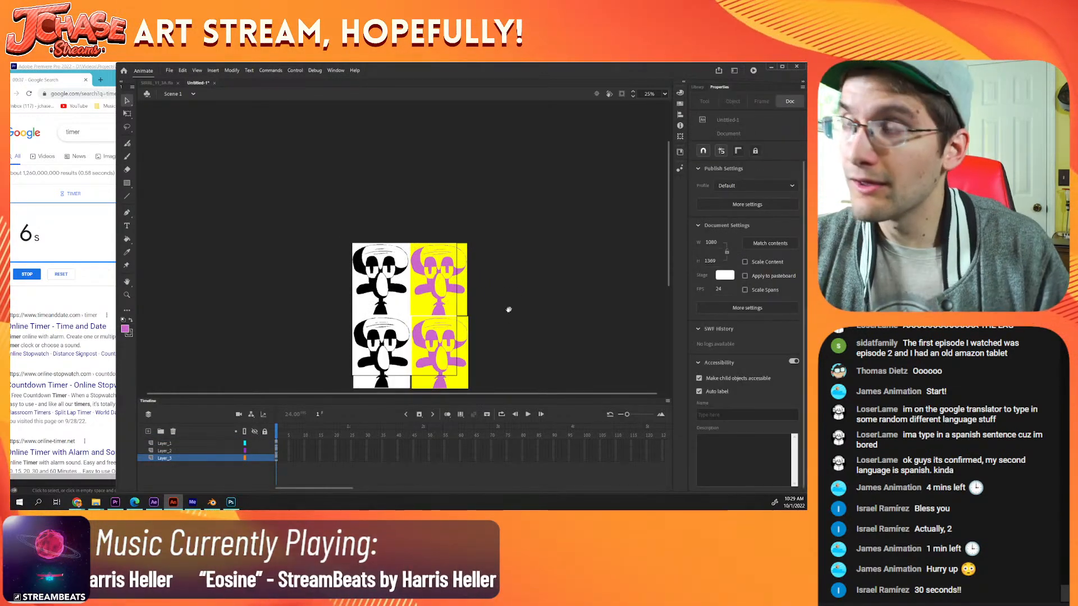
{"action": "left_click_drag", "start_coordinate": [507, 309], "coordinate": [492, 247]}
{"action": "scroll", "coordinate": [374, 246], "scroll_direction": "up", "scroll_amount": 1}
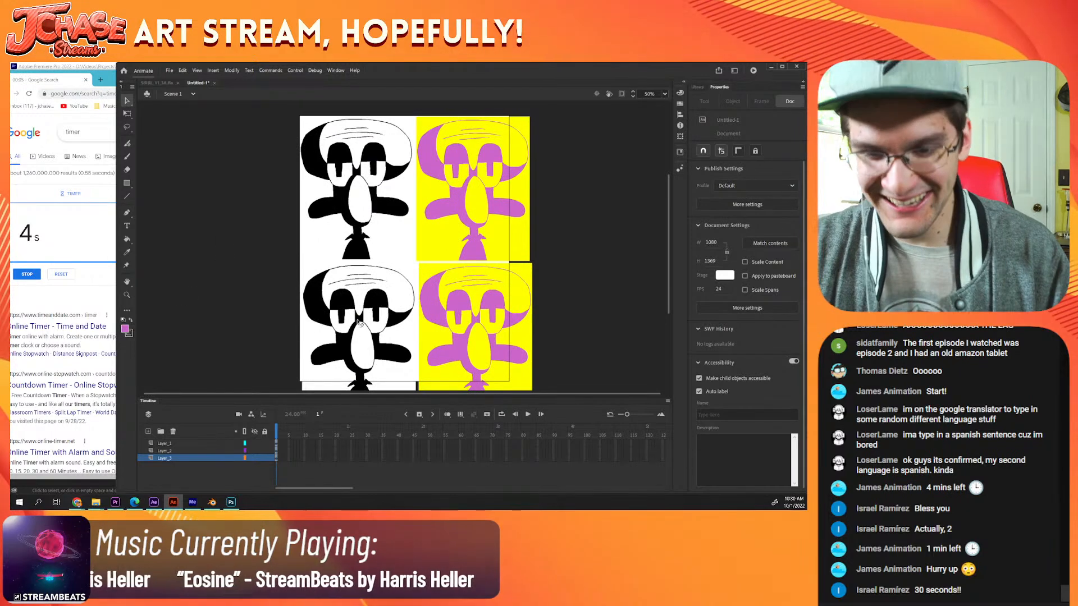
Step: Fill the yellow areas of the lower-right panel with bright green #66FF00
{"action": "left_click", "coordinate": [125, 329]}
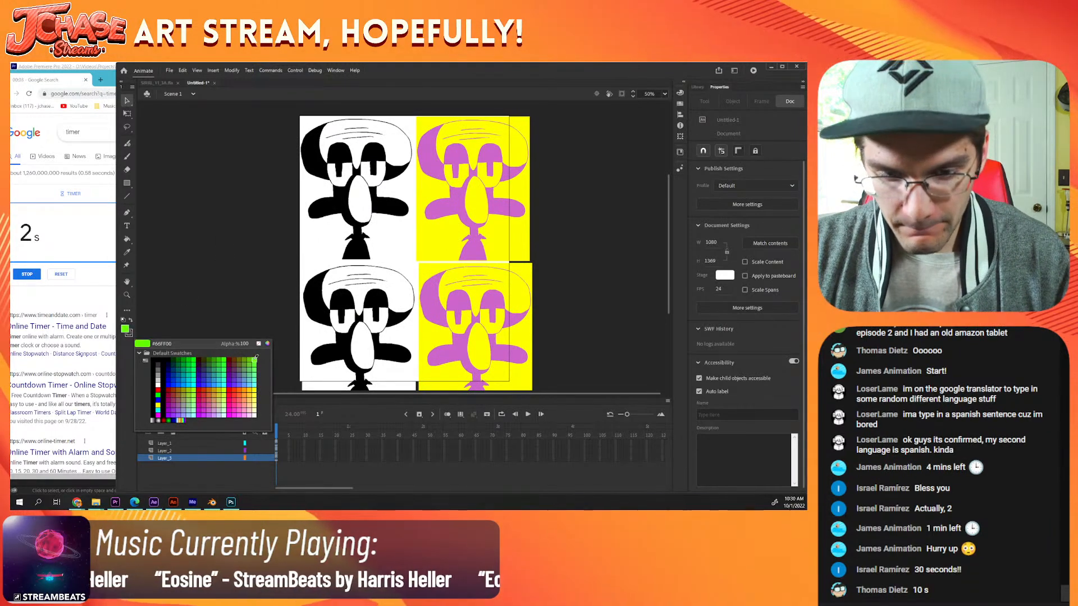
{"action": "left_click", "coordinate": [141, 400]}
{"action": "key", "text": "k"}
{"action": "left_click", "coordinate": [505, 333]}
{"action": "left_click", "coordinate": [478, 346]}
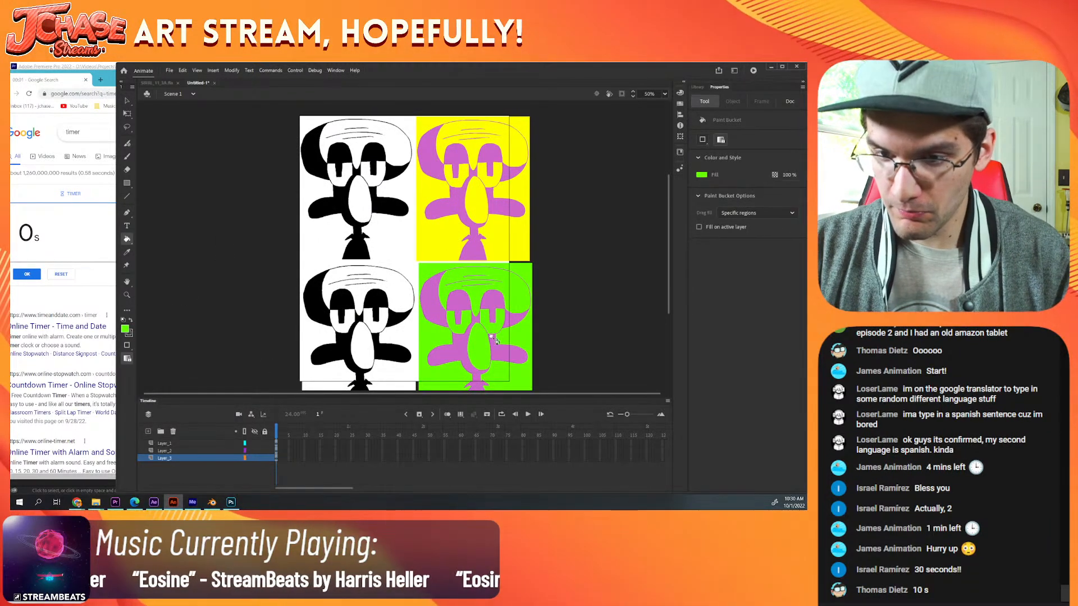
Step: Dismiss the timer by closing its browser window, and maximize the drawing program's window
{"action": "left_click", "coordinate": [43, 278]}
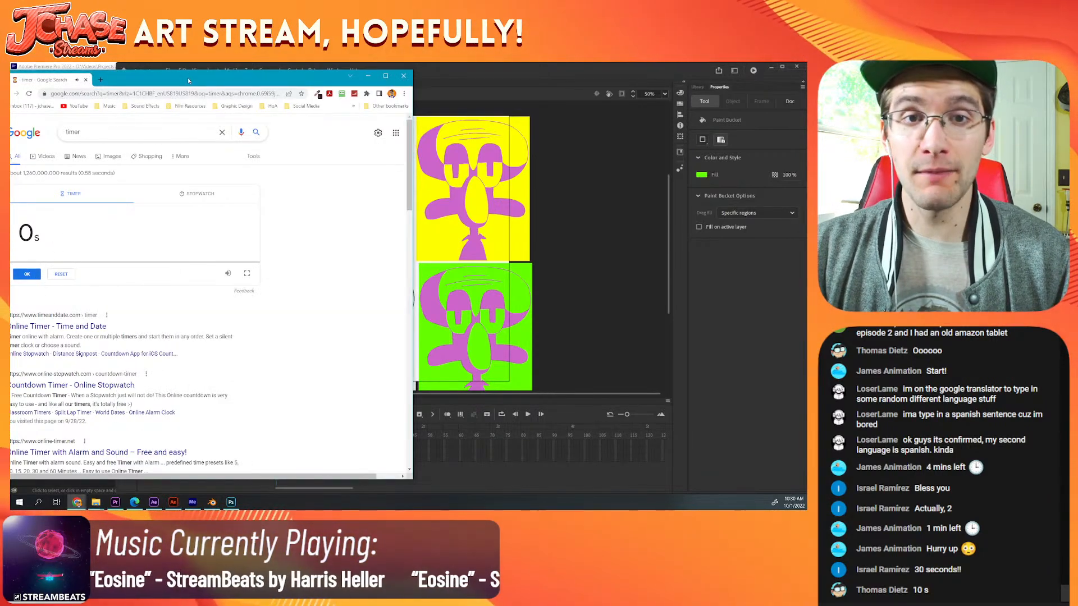
{"action": "left_click_drag", "start_coordinate": [188, 78], "coordinate": [216, 77]}
{"action": "left_click", "coordinate": [434, 77]}
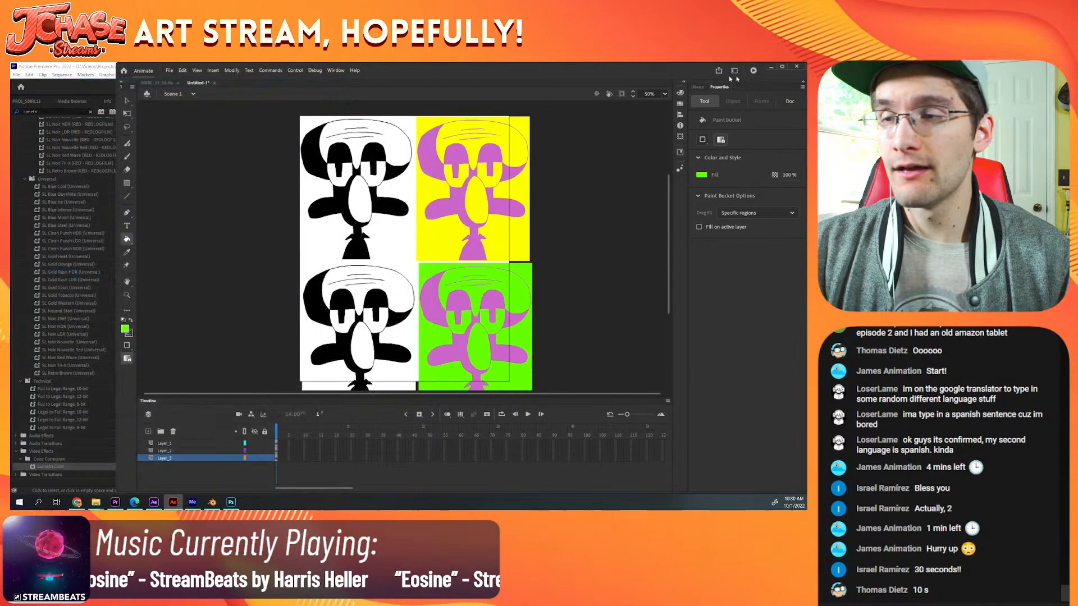
{"action": "left_click", "coordinate": [782, 70]}
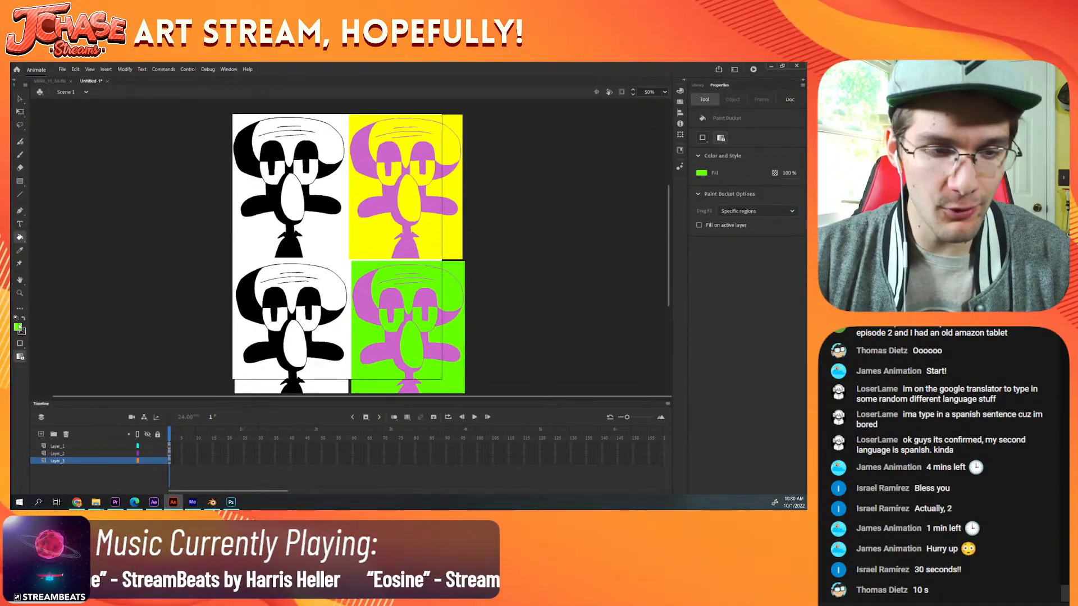
Step: Fill the purple areas of the lower-right Squidward, including the face beside the nose and the torso, with red #FF0000
{"action": "left_click", "coordinate": [18, 327]}
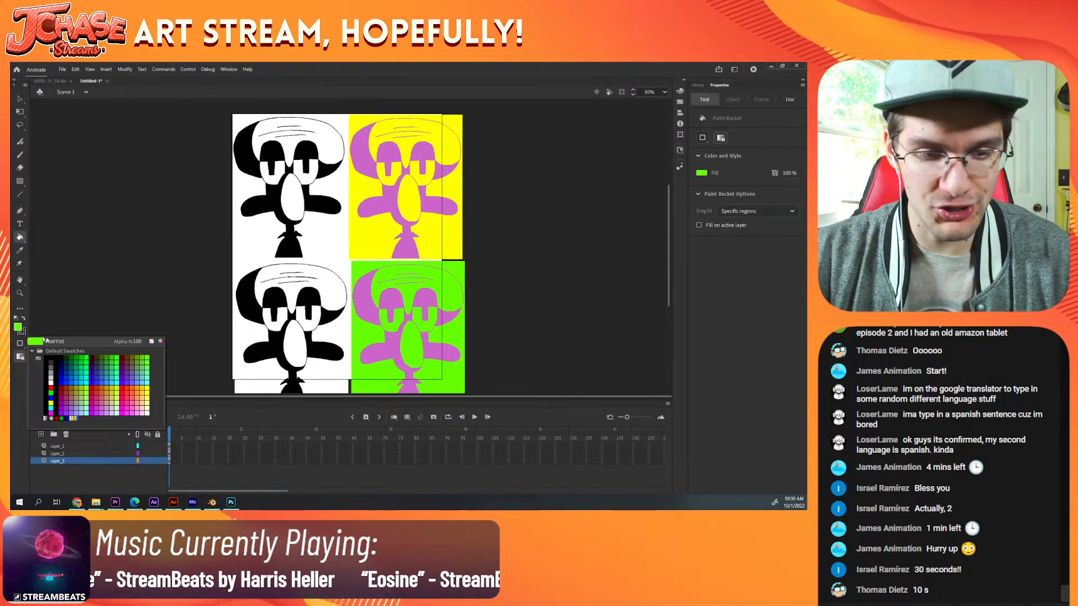
{"action": "left_click", "coordinate": [126, 388]}
{"action": "left_click", "coordinate": [433, 354]}
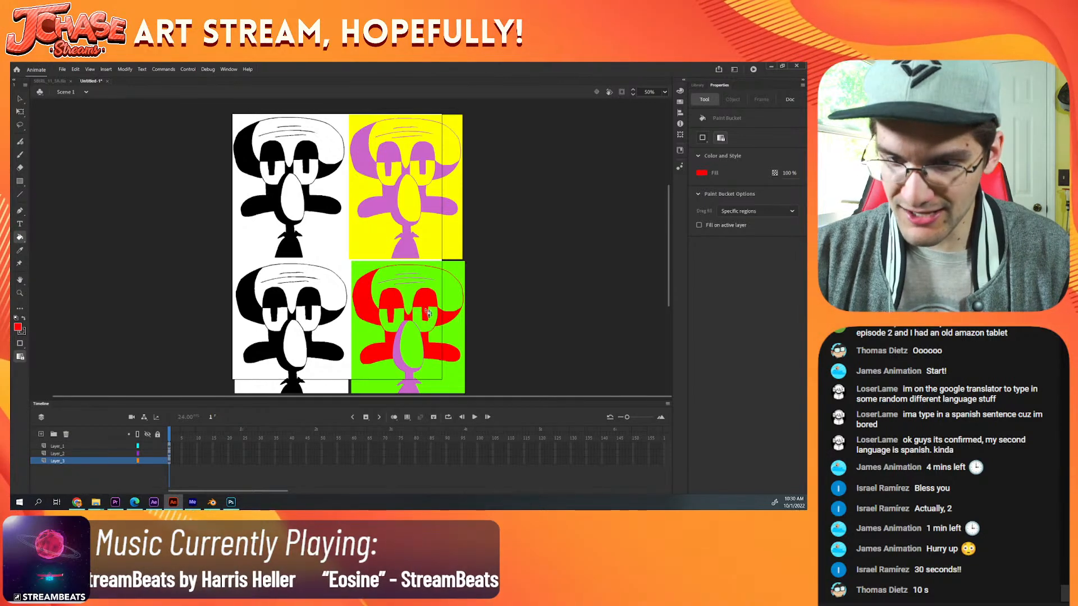
{"action": "left_click", "coordinate": [403, 363]}
{"action": "scroll", "coordinate": [403, 362], "scroll_direction": "down", "scroll_amount": 2}
{"action": "left_click", "coordinate": [408, 323]}
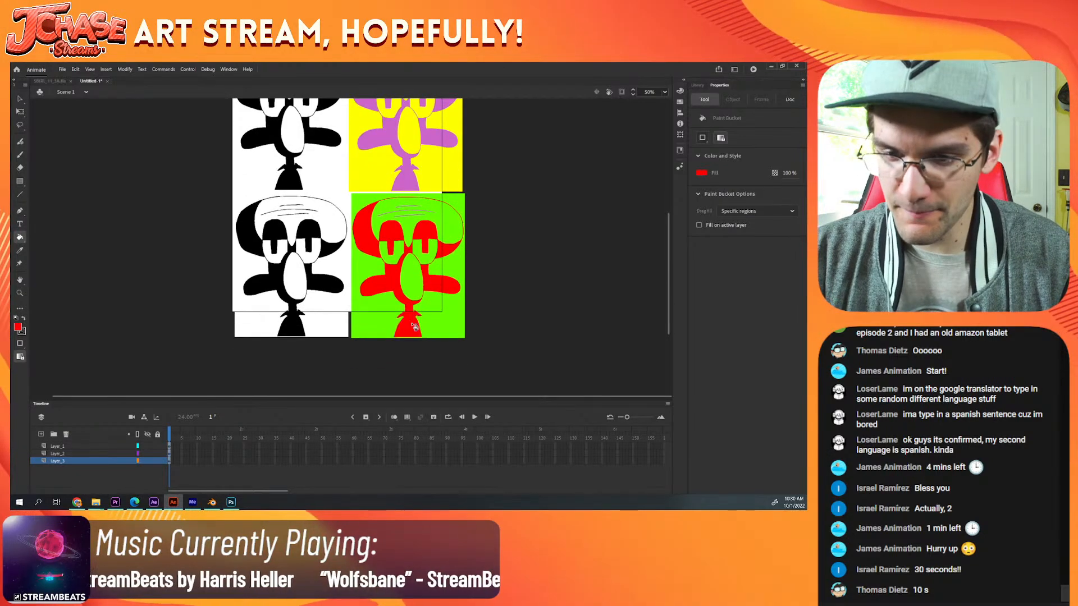
Step: Fill the black areas of the lower-left Squidward, including the face and torso, with orange #CC6600
{"action": "scroll", "coordinate": [395, 265], "scroll_direction": "up", "scroll_amount": 2}
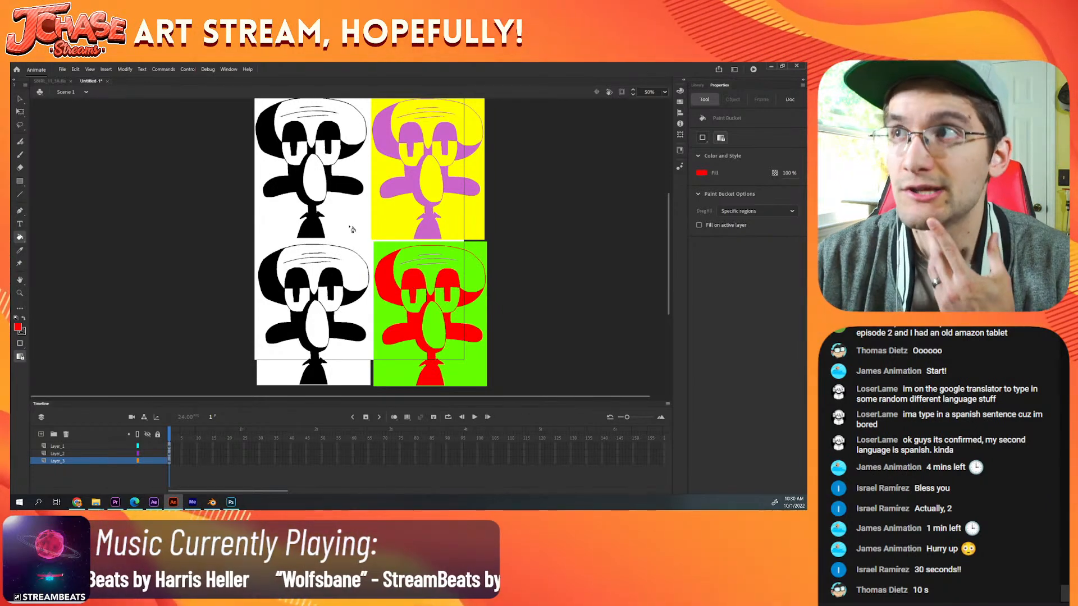
{"action": "left_click", "coordinate": [18, 327]}
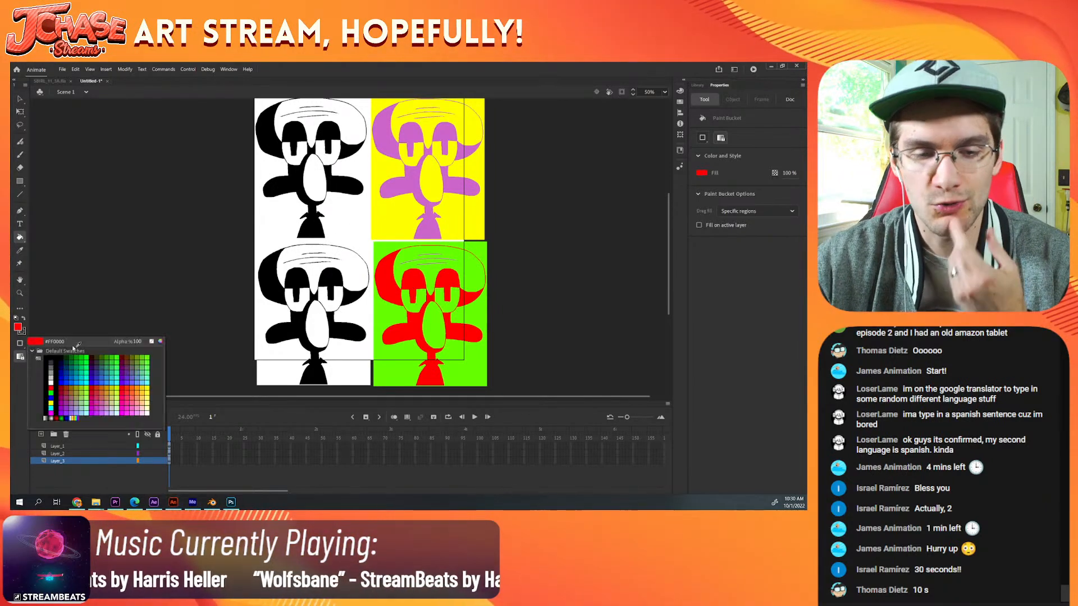
{"action": "left_click", "coordinate": [103, 384]}
{"action": "left_click", "coordinate": [312, 367]}
{"action": "left_click", "coordinate": [307, 344]}
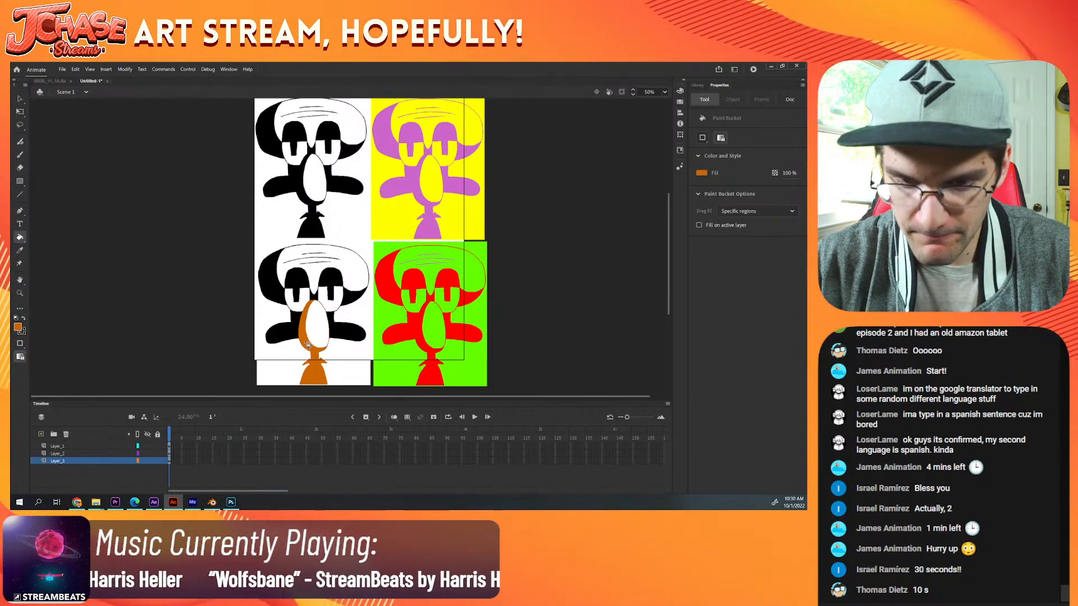
{"action": "left_click", "coordinate": [297, 337]}
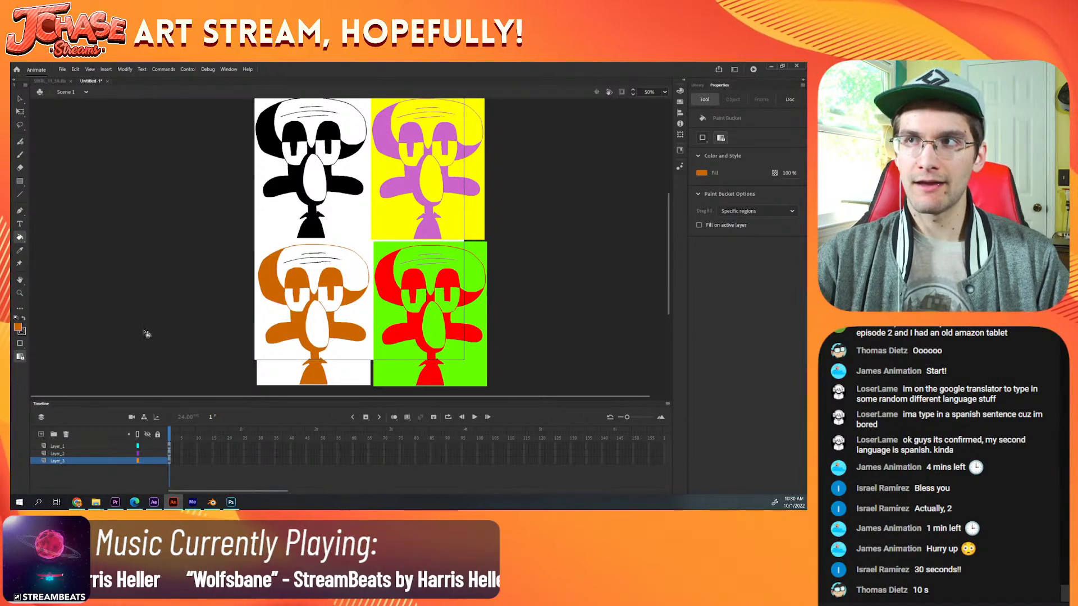
Step: Fill the white areas of the lower-left panel, including the nose, with light peach
{"action": "left_click", "coordinate": [17, 327]}
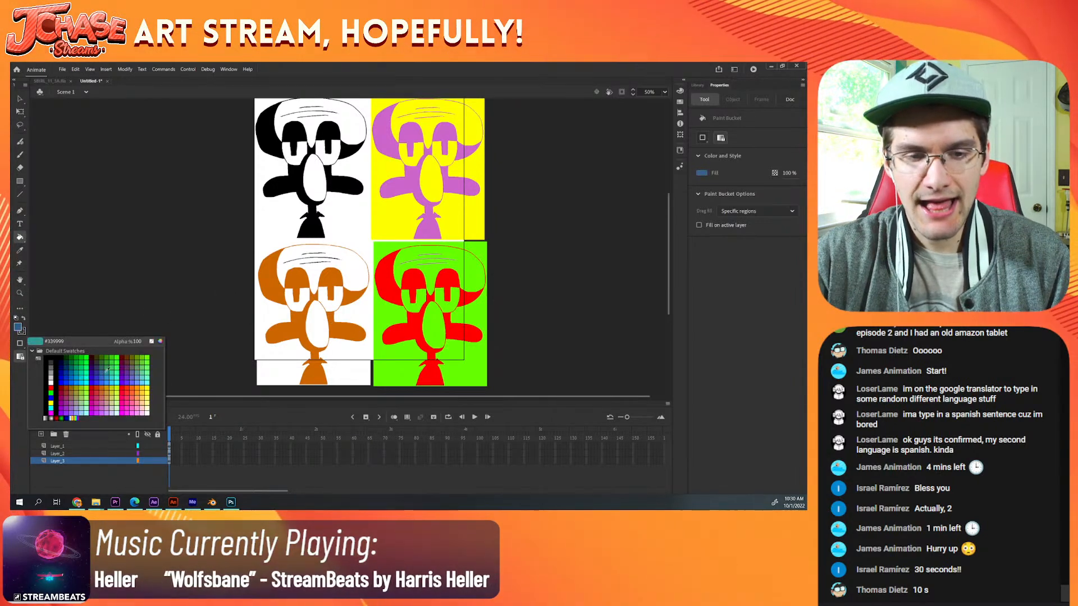
{"action": "left_click", "coordinate": [147, 399]}
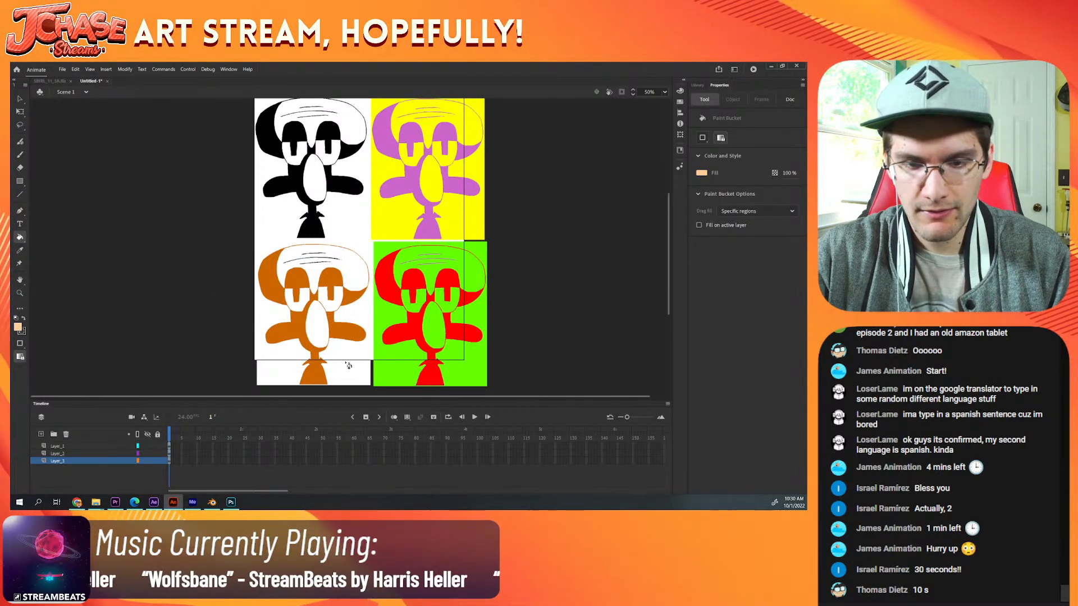
{"action": "left_click", "coordinate": [324, 333]}
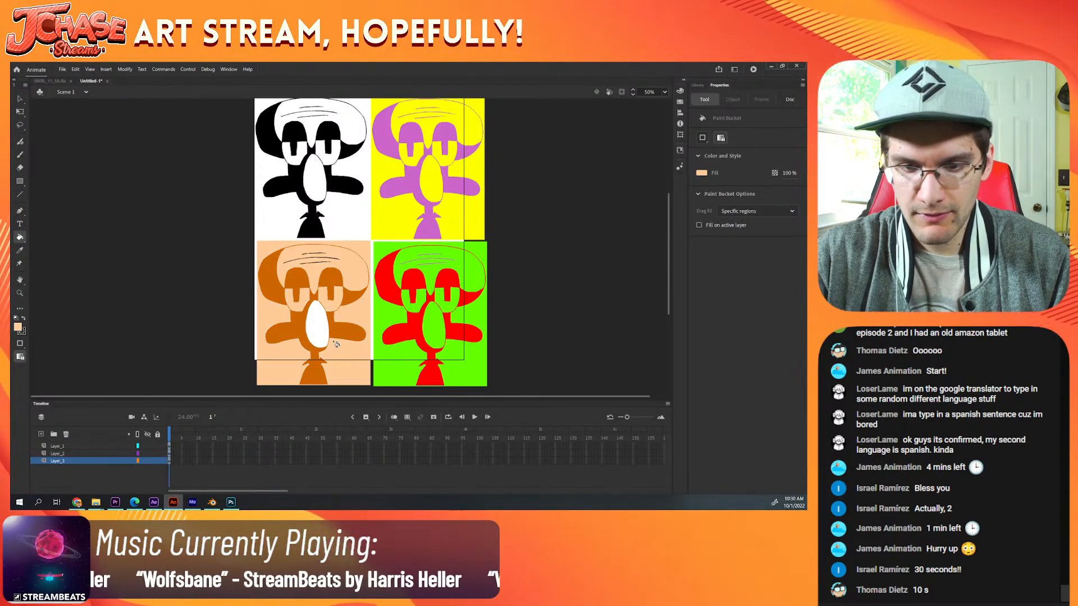
Step: Sample the orange from the lower-left Squidward and recolor its three black forehead wrinkles with it
{"action": "key", "text": "i"}
{"action": "left_click", "coordinate": [329, 281]}
{"action": "key", "text": "ctrl+equal"}
{"action": "key", "text": "ctrl+equal"}
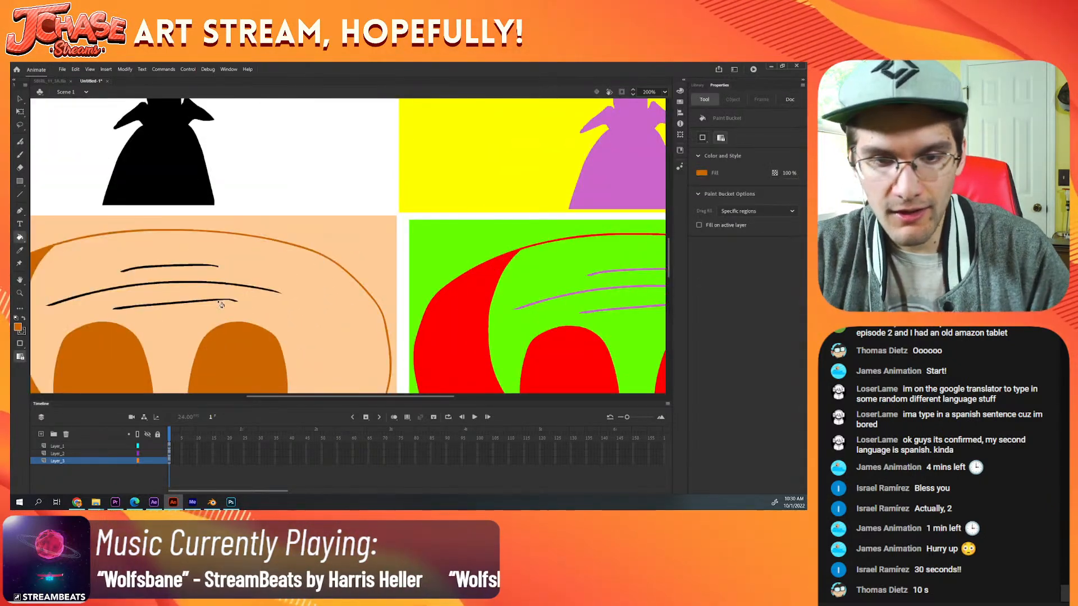
{"action": "left_click", "coordinate": [212, 304]}
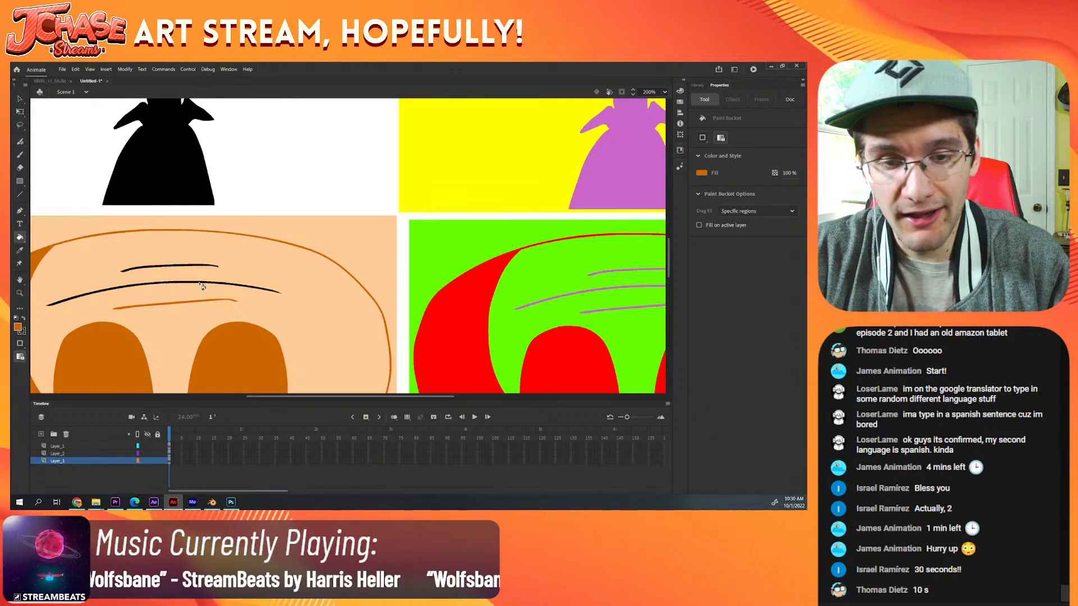
{"action": "left_click", "coordinate": [195, 283]}
{"action": "left_click", "coordinate": [190, 270]}
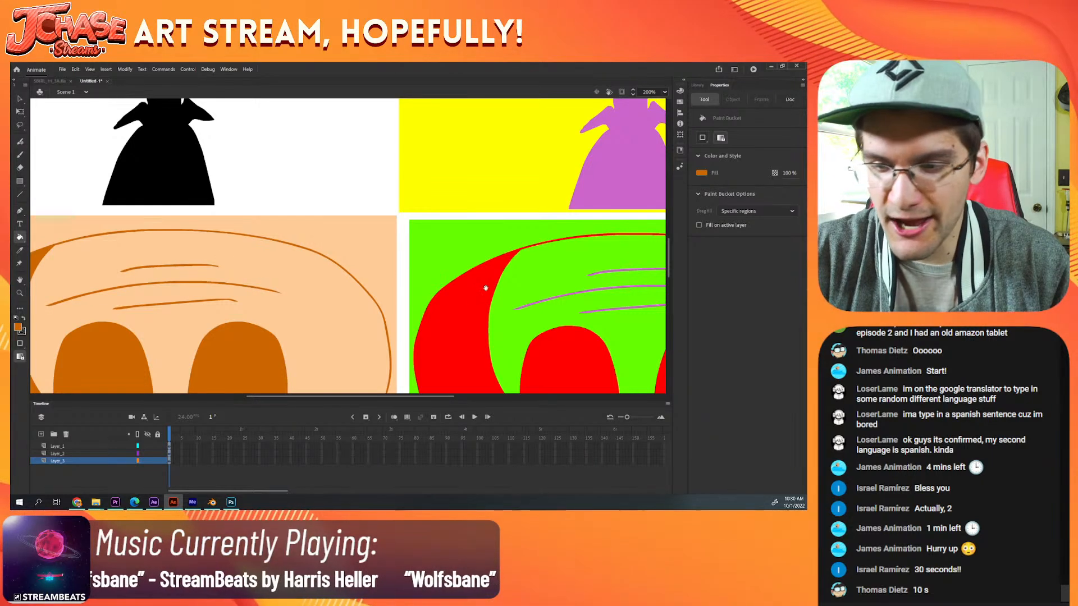
Step: Sample the red from the lower-right Squidward and recolor its three purple forehead wrinkles with it
{"action": "left_click_drag", "start_coordinate": [486, 288], "coordinate": [209, 262]}
{"action": "key", "text": "i"}
{"action": "left_click", "coordinate": [418, 317]}
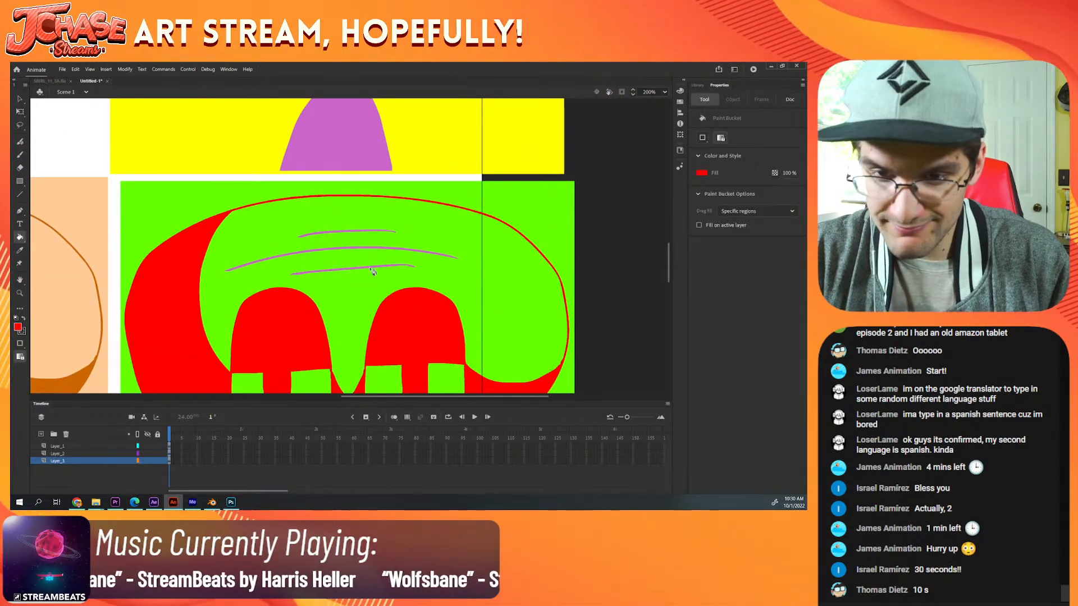
{"action": "left_click", "coordinate": [370, 270]}
{"action": "left_click", "coordinate": [371, 249]}
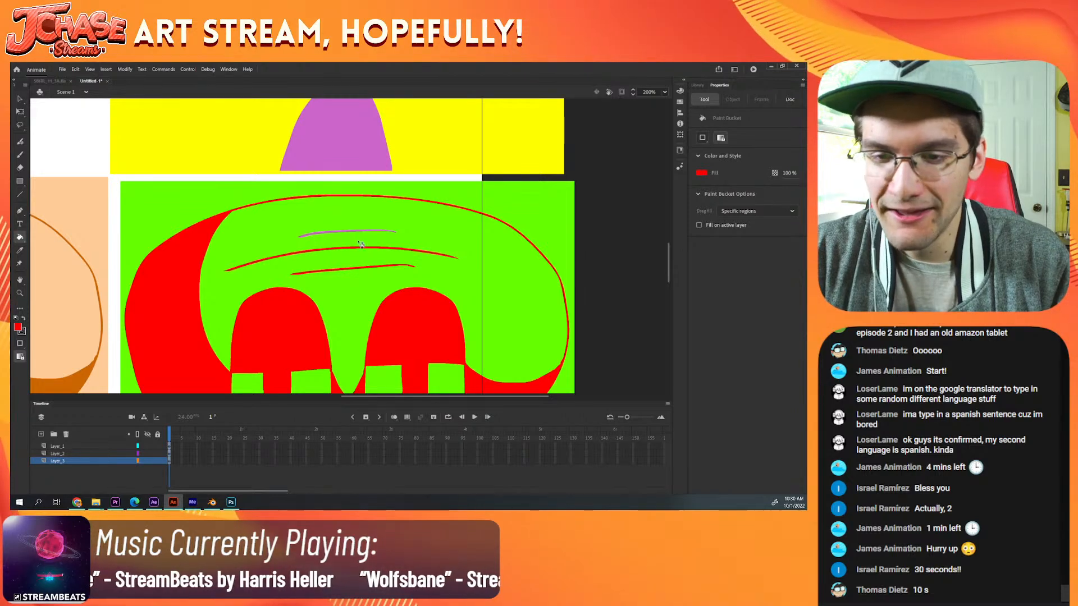
{"action": "left_click", "coordinate": [360, 231]}
Step: Move the whole orange panel flush beneath the black-and-white panel, at X 1.15 and Y 745.3
{"action": "key", "text": "ctrl+minus"}
{"action": "key", "text": "ctrl+minus"}
{"action": "key", "text": "ctrl+minus"}
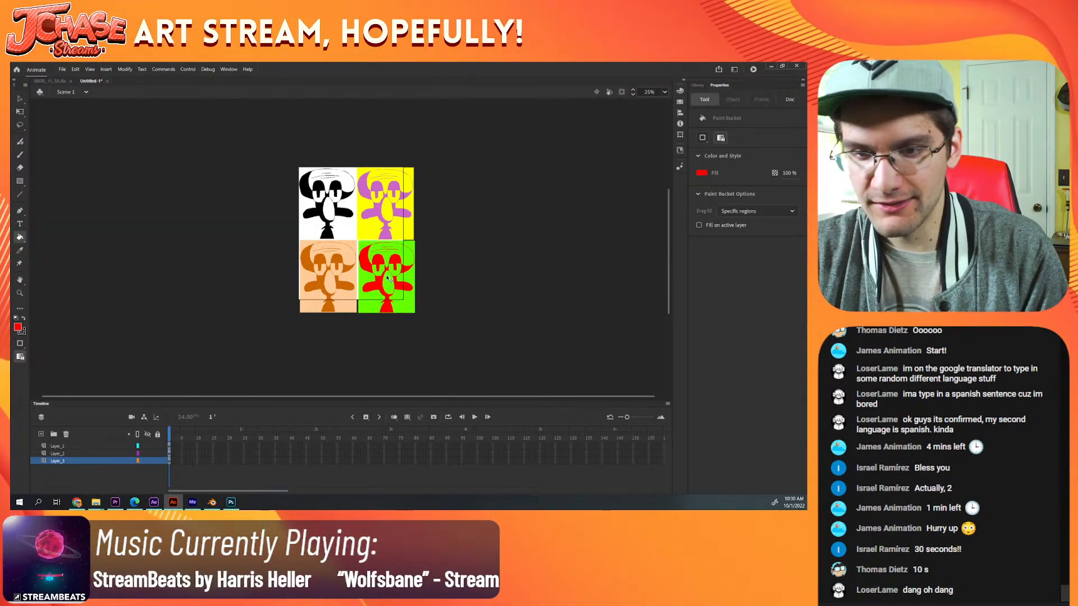
{"action": "key", "text": "ctrl+equal"}
{"action": "key", "text": "v"}
{"action": "scroll", "coordinate": [335, 337], "scroll_direction": "down", "scroll_amount": 2}
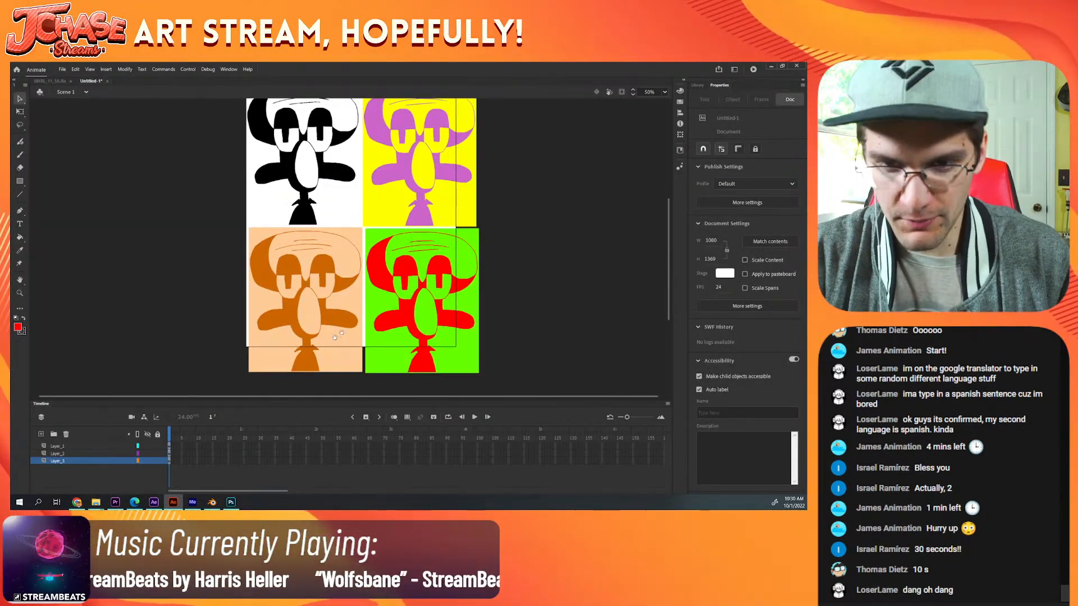
{"action": "left_click_drag", "start_coordinate": [235, 384], "coordinate": [356, 230]}
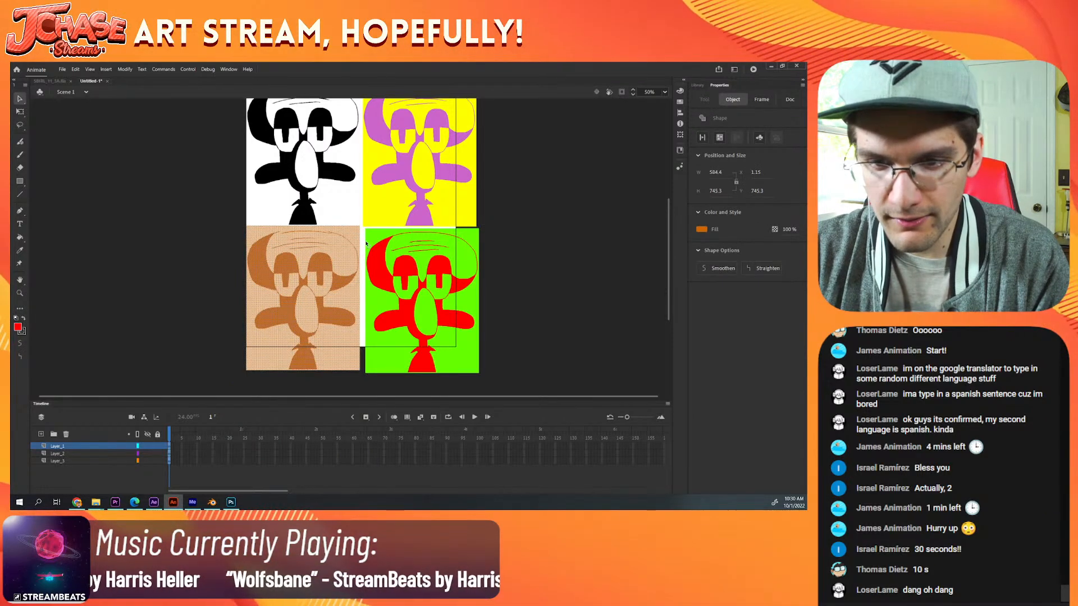
{"action": "left_click", "coordinate": [359, 219]}
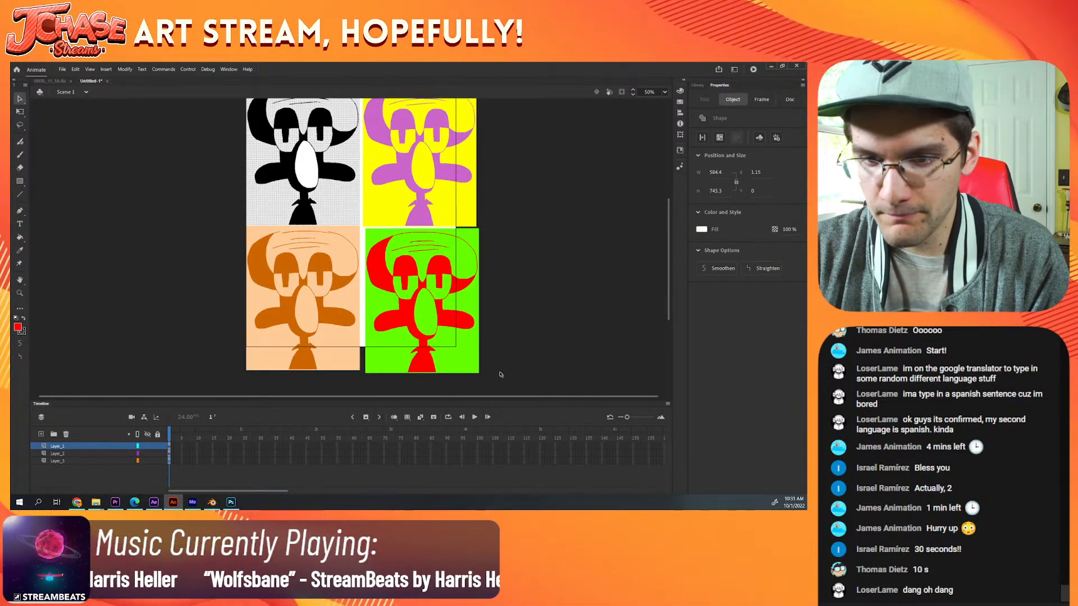
Step: Fill the white background of the upper-left panel with dark blue
{"action": "left_click_drag", "start_coordinate": [501, 373], "coordinate": [543, 306]}
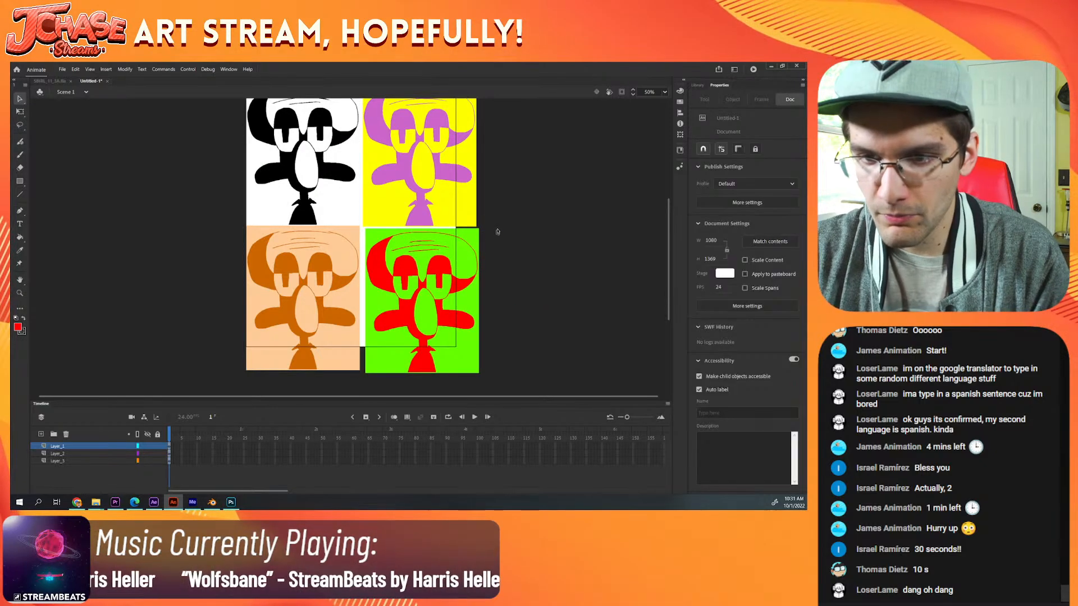
{"action": "scroll", "coordinate": [497, 232], "scroll_direction": "up", "scroll_amount": 2}
{"action": "left_click", "coordinate": [372, 275]}
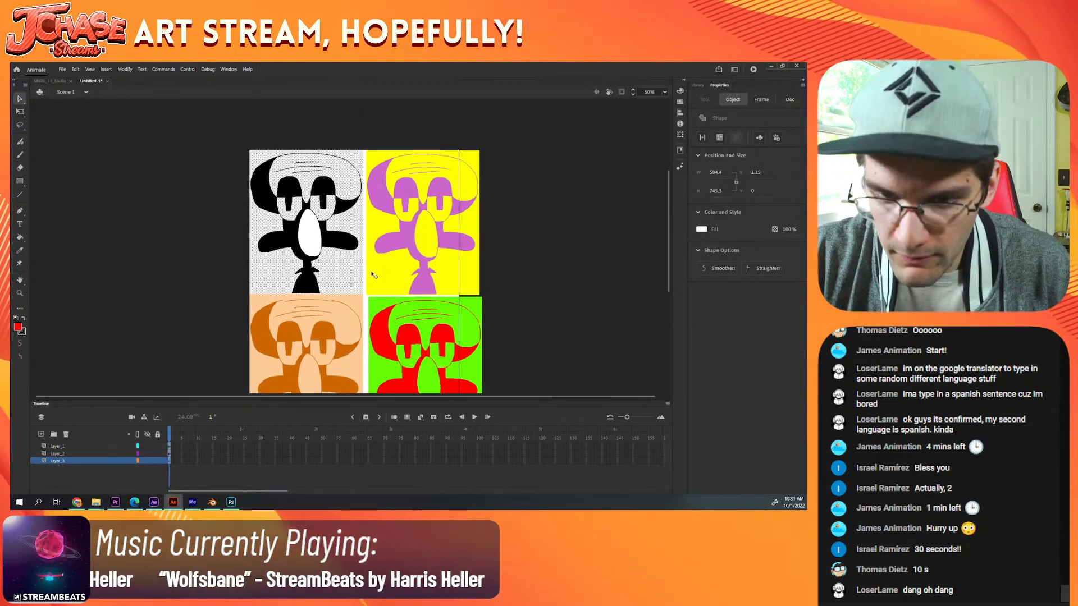
{"action": "left_click", "coordinate": [372, 275]}
{"action": "left_click_drag", "start_coordinate": [506, 131], "coordinate": [413, 226]}
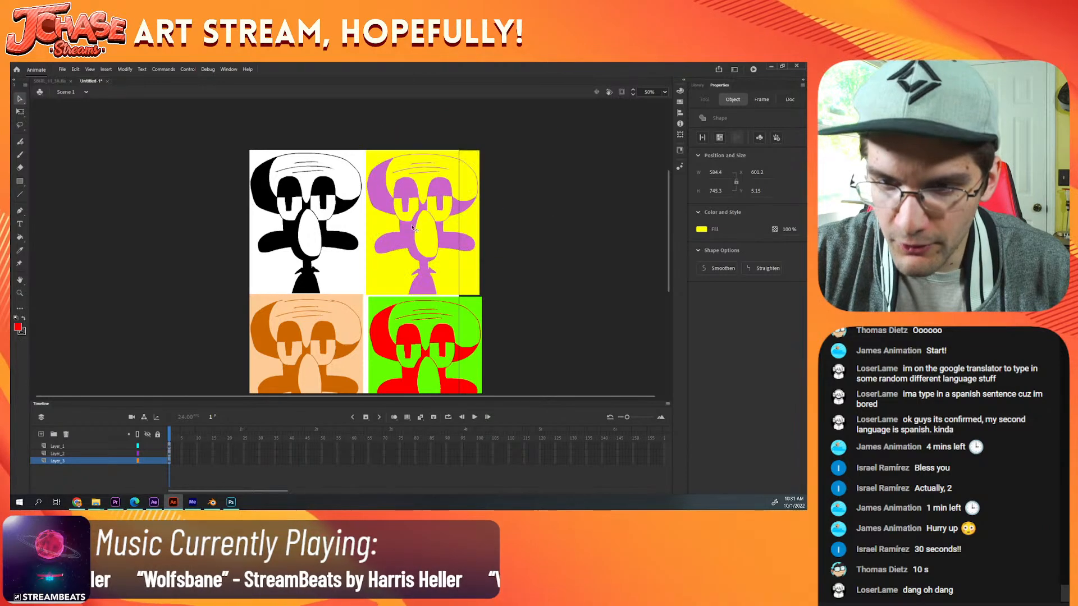
{"action": "left_click", "coordinate": [344, 268]}
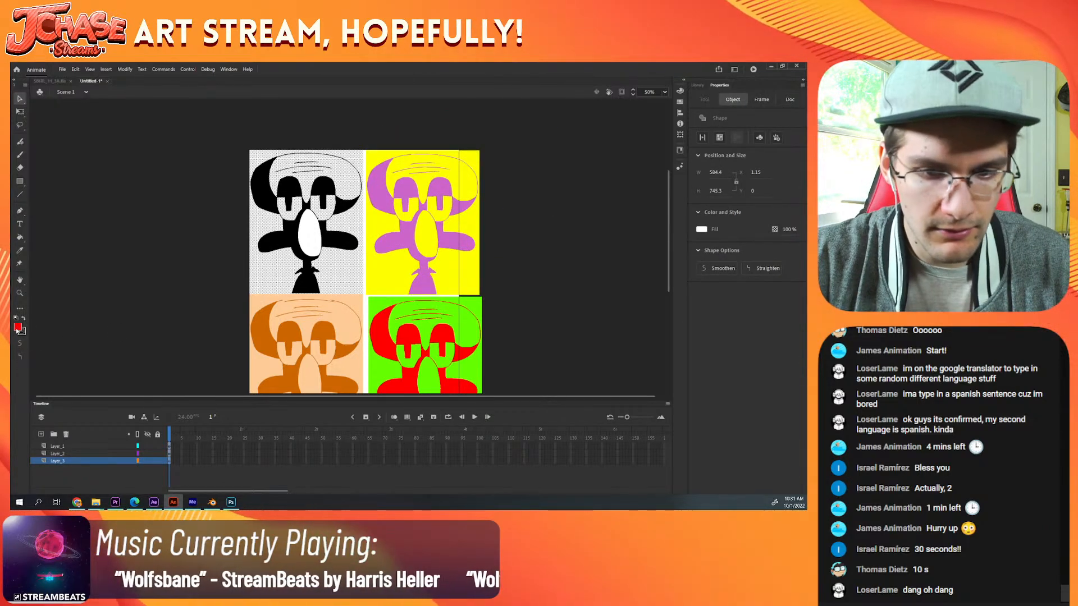
{"action": "left_click", "coordinate": [17, 328]}
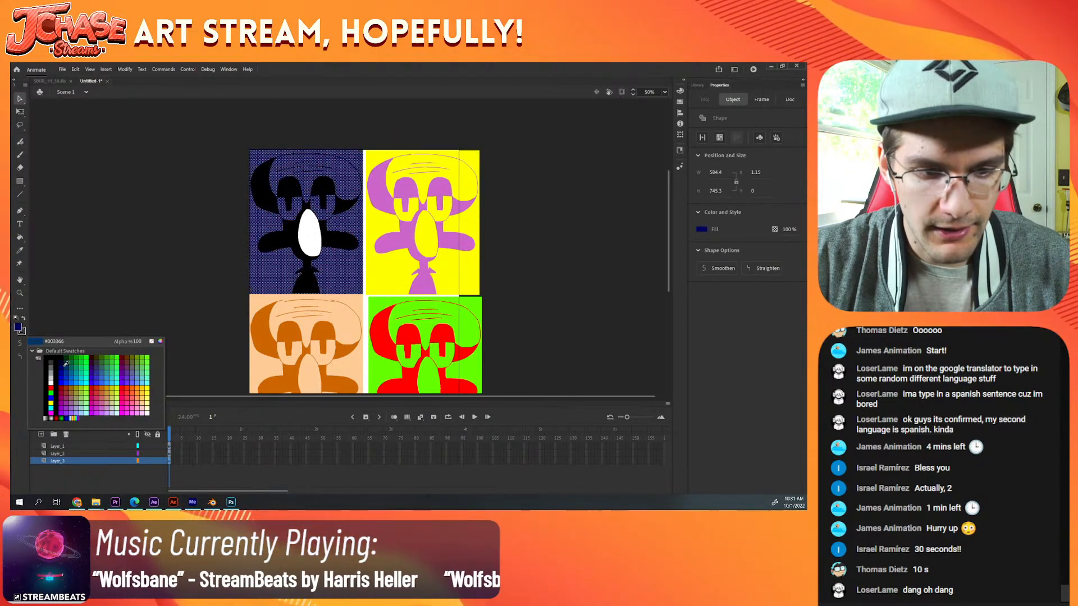
{"action": "left_click", "coordinate": [67, 364]}
Step: Move the yellow panel flush against the upper-left panel with their tops aligned, at X 585.55 and Y 0.65
{"action": "left_click_drag", "start_coordinate": [495, 142], "coordinate": [437, 293]}
{"action": "key", "text": "ctrl+="}
{"action": "left_click_drag", "start_coordinate": [319, 194], "coordinate": [311, 190]}
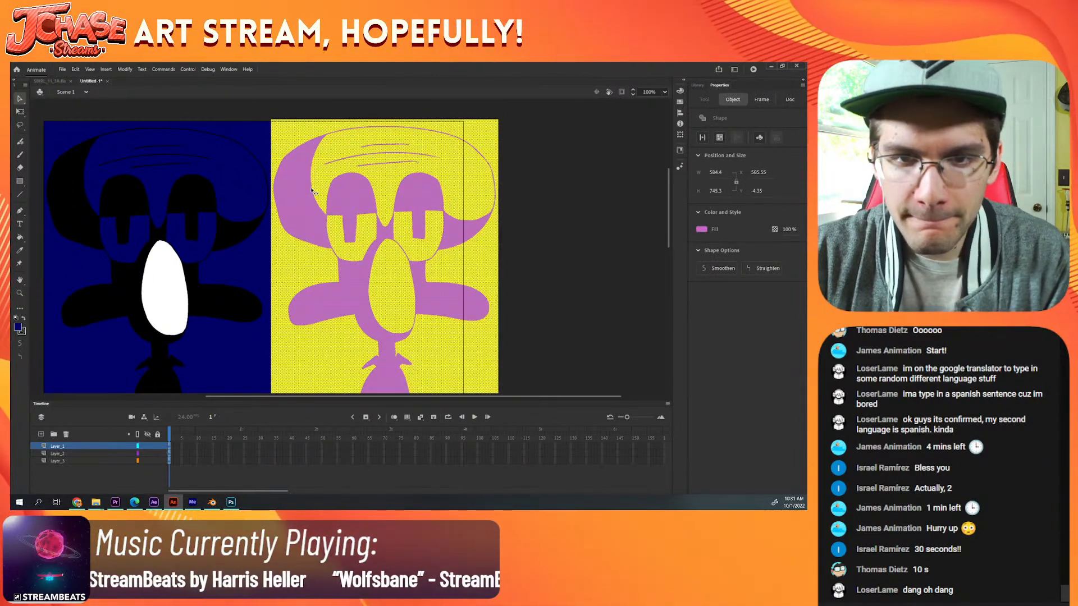
{"action": "key", "text": "Down"}
{"action": "key", "text": "Down"}
{"action": "key", "text": "Down"}
{"action": "key", "text": "Down"}
{"action": "key", "text": "Down"}
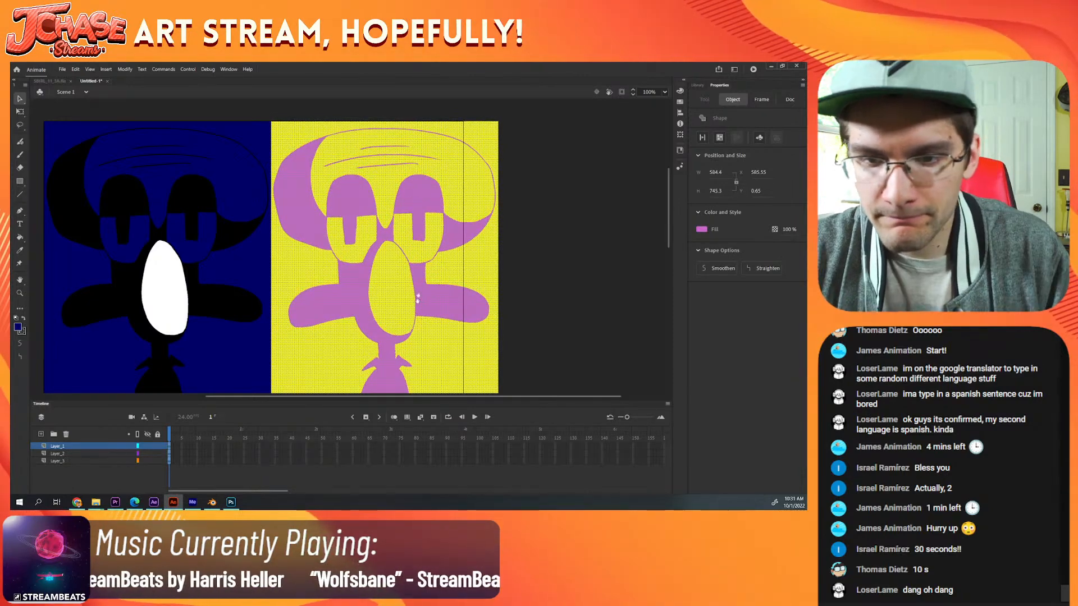
Step: Move the green panel flush against the orange panel and beneath the yellow one, at X 585.8 and Y 745.95
{"action": "scroll", "coordinate": [418, 297], "scroll_direction": "down", "scroll_amount": 10}
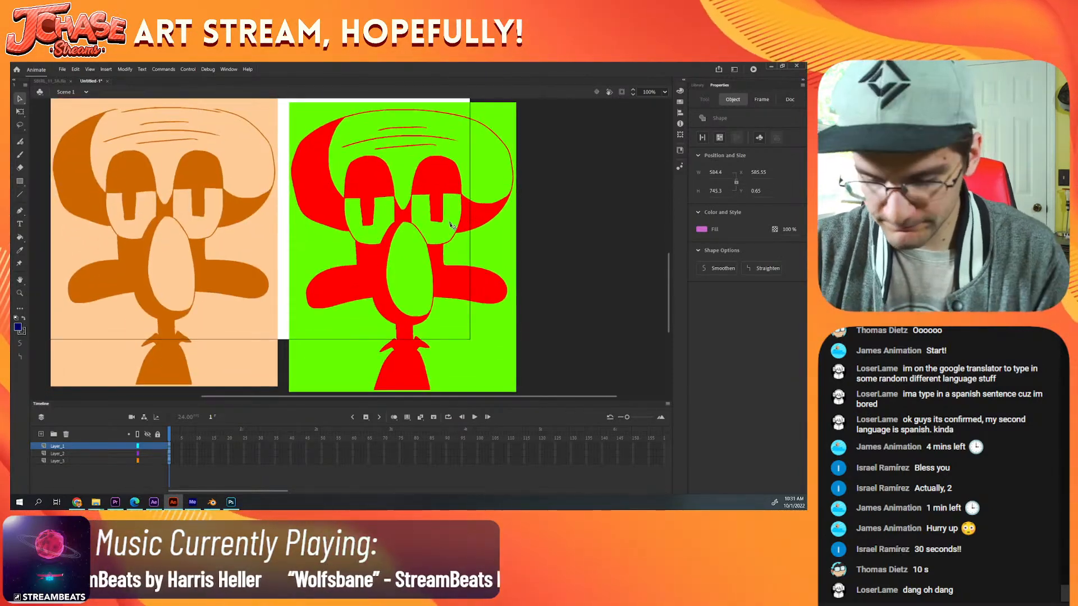
{"action": "scroll", "coordinate": [451, 224], "scroll_direction": "down", "scroll_amount": 1}
{"action": "left_click_drag", "start_coordinate": [502, 344], "coordinate": [364, 178]}
{"action": "key", "text": "ctrl+equal"}
{"action": "left_click_drag", "start_coordinate": [267, 131], "coordinate": [308, 193]}
{"action": "key", "text": "Left"}
{"action": "key", "text": "Left"}
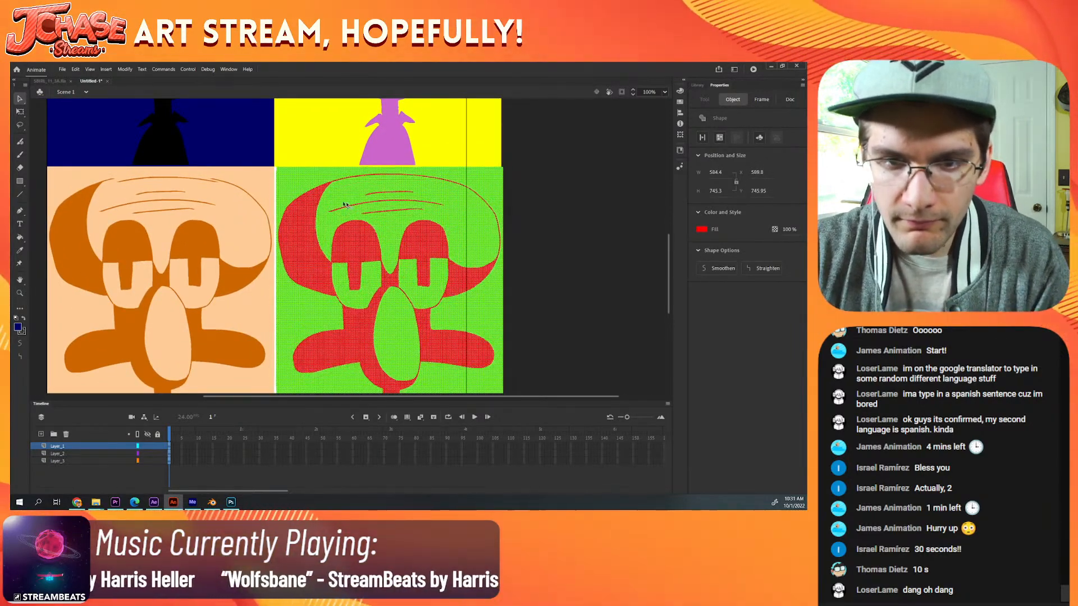
{"action": "key", "text": "Left"}
{"action": "key", "text": "Left"}
{"action": "key", "text": "Left"}
{"action": "key", "text": "Left"}
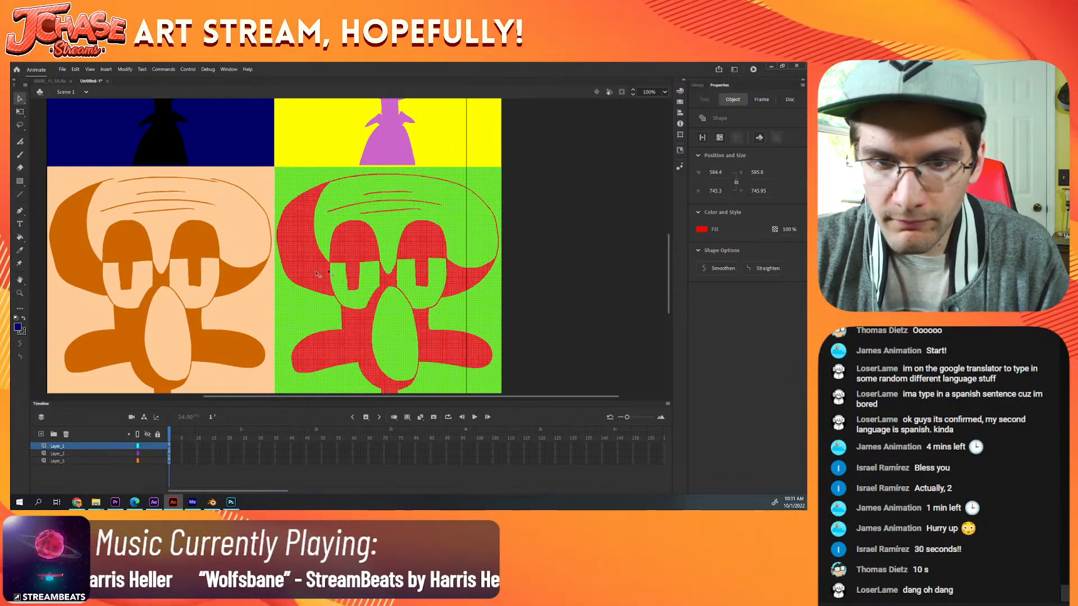
Step: Nudge the whole orange panel slightly right to X 1.65, closing the gap to the green panel
{"action": "left_click_drag", "start_coordinate": [283, 279], "coordinate": [362, 215]}
{"action": "left_click", "coordinate": [335, 240]}
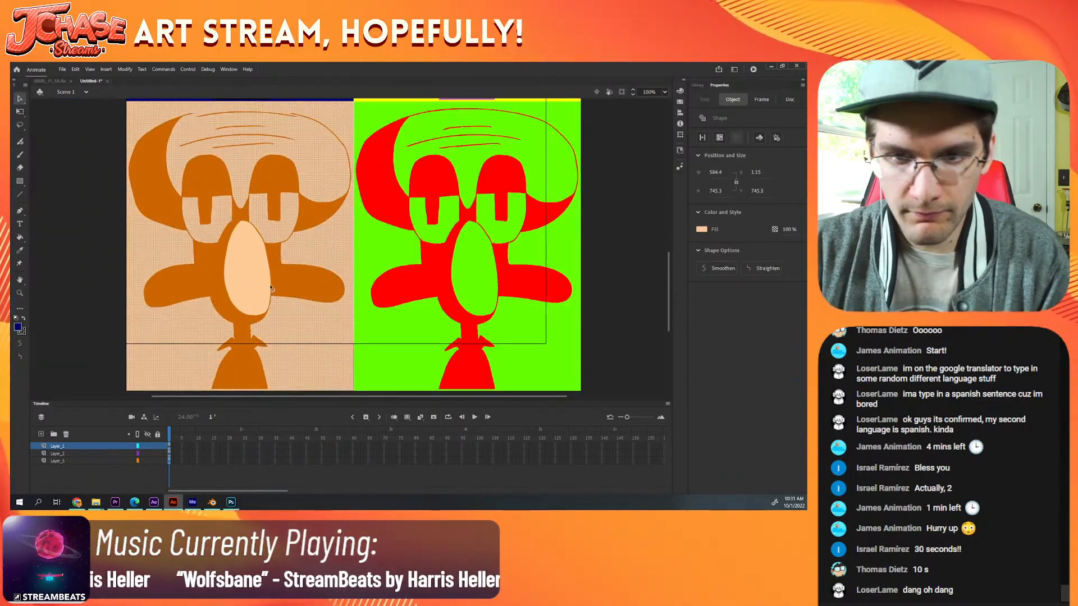
{"action": "key", "text": "ctrl+minus"}
{"action": "mouse_move", "coordinate": [218, 343]}
{"action": "left_mouse_down"}
{"action": "mouse_move", "coordinate": [359, 179]}
{"action": "mouse_move", "coordinate": [271, 276]}
{"action": "left_mouse_up"}
{"action": "key", "text": "ctrl+equal"}
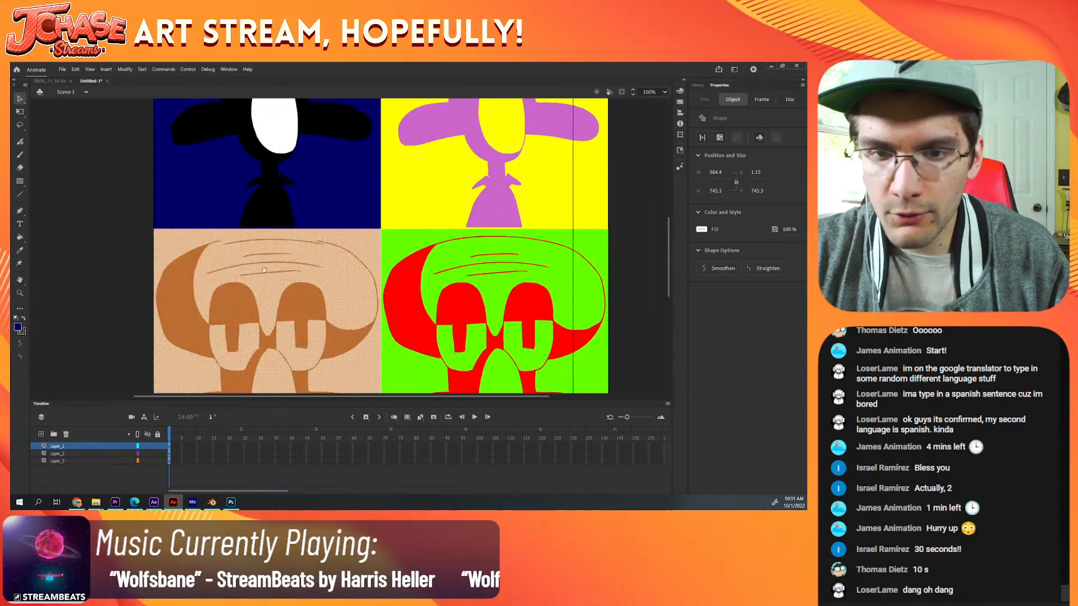
{"action": "key", "text": "ctrl+equal"}
{"action": "left_click_drag", "start_coordinate": [395, 171], "coordinate": [303, 392]}
{"action": "key", "text": "Right"}
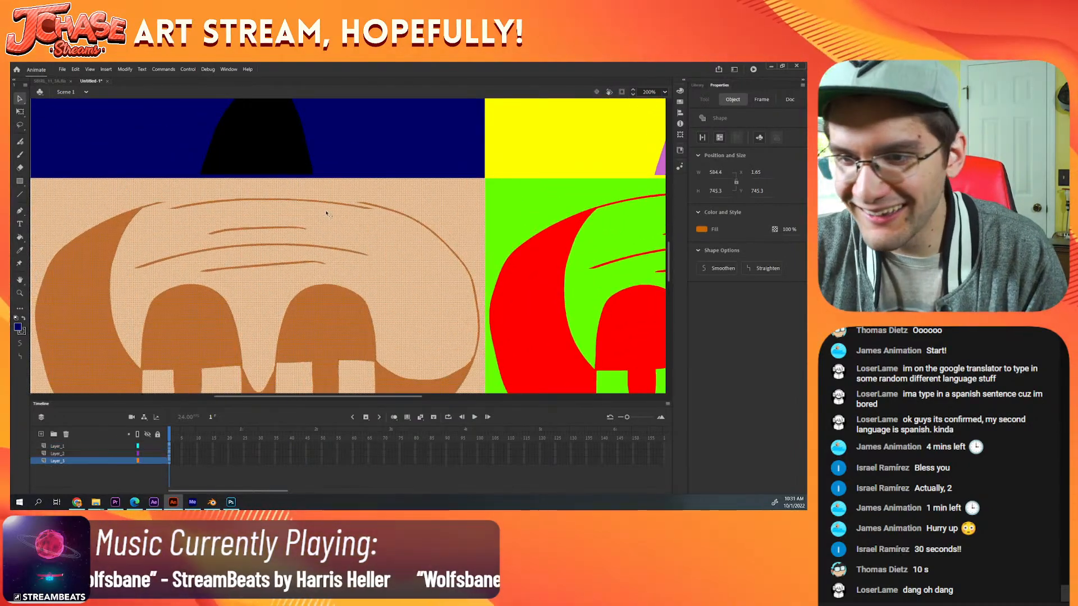
Step: Move the displaced head-outline segment of the orange Squidward back into line, at X 165 and Y 762.45
{"action": "key", "text": "ctrl+minus"}
{"action": "left_click", "coordinate": [157, 248]}
{"action": "key", "text": "ctrl+equal"}
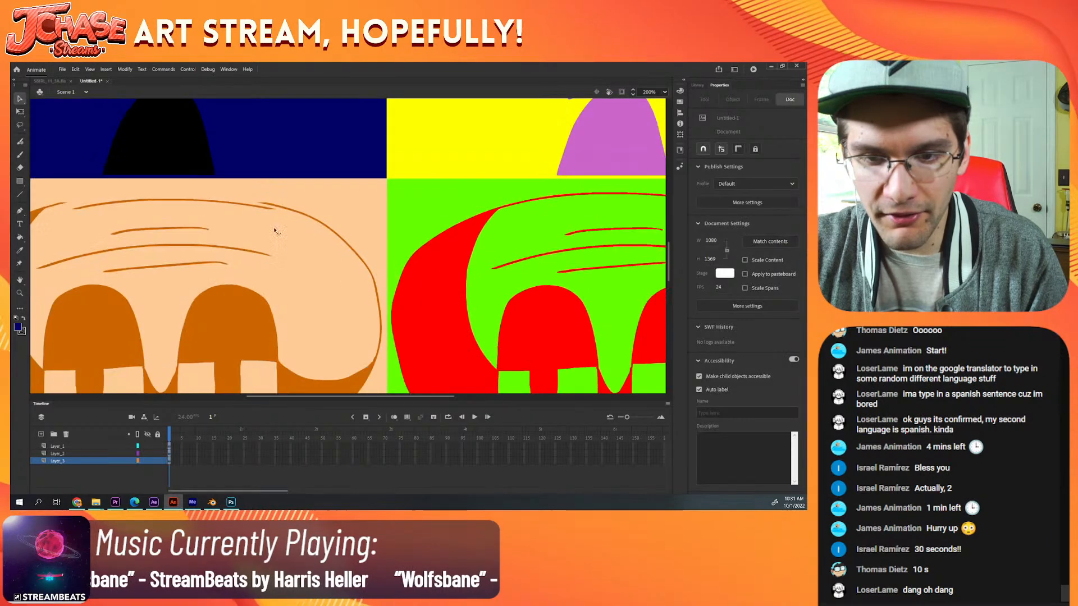
{"action": "left_click", "coordinate": [262, 211]}
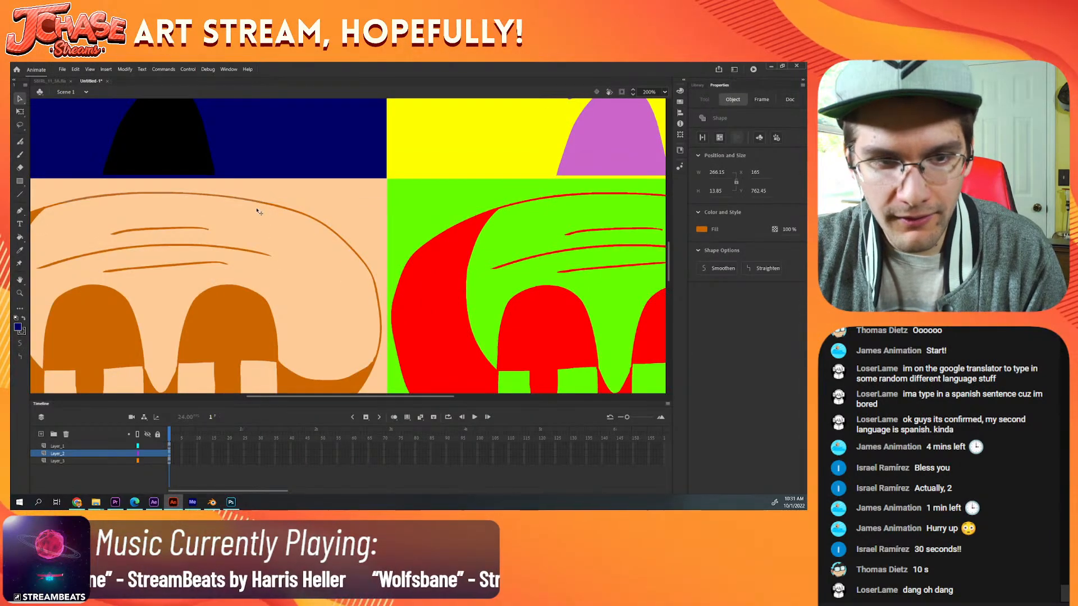
{"action": "key", "text": "ctrl+minus"}
{"action": "left_click", "coordinate": [198, 269]}
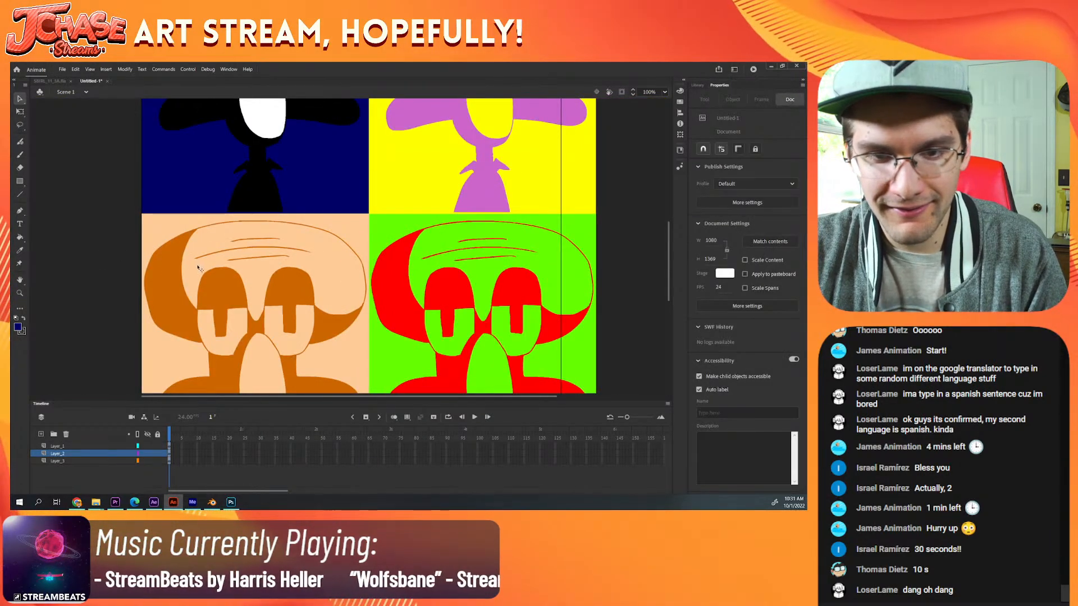
{"action": "key", "text": "ctrl+minus"}
{"action": "key", "text": "ctrl+minus"}
{"action": "key", "text": "ctrl+equal"}
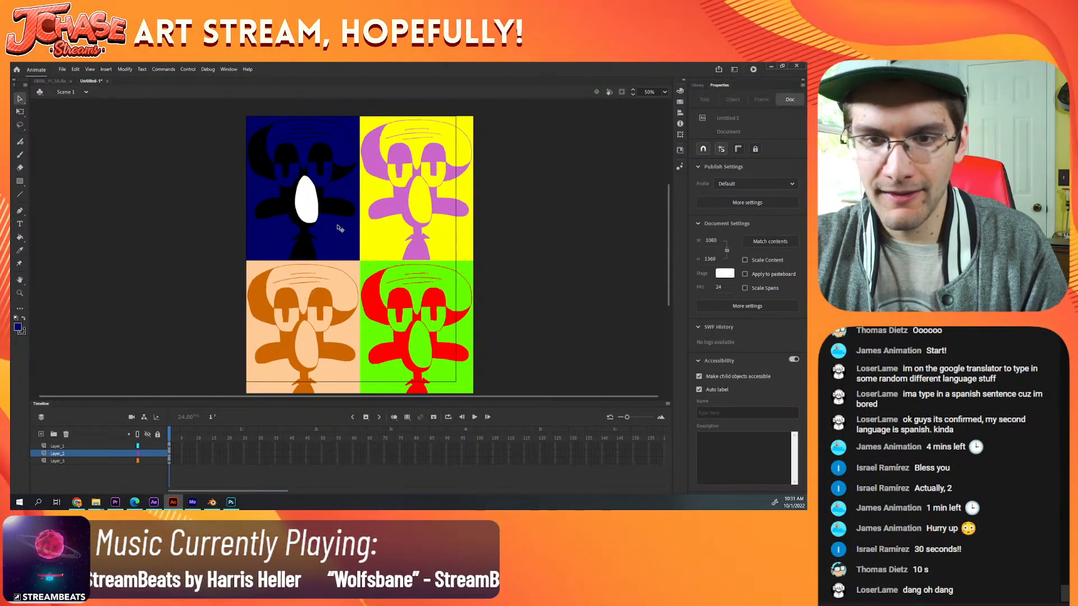
Step: Sample white from the upper-left Squidward's nose and fill the dark blue areas of that panel with it
{"action": "key", "text": "i"}
{"action": "left_click", "coordinate": [306, 201]}
{"action": "left_click", "coordinate": [328, 233]}
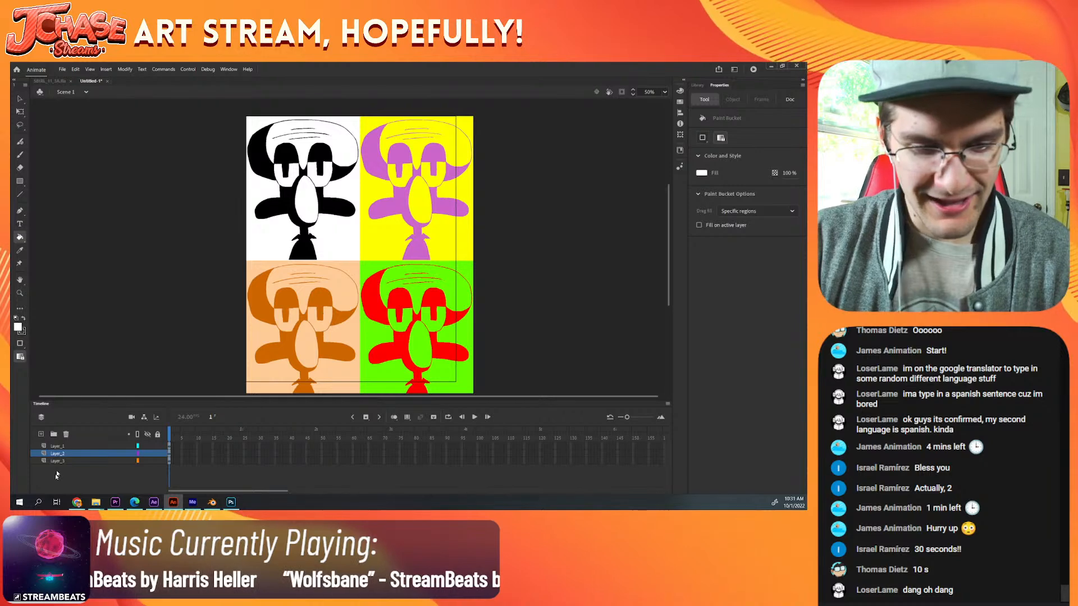
Step: Select the artwork on all three layers and scale the whole four-panel grid down to about 1078.85 by 1376.2 px to fit the canvas
{"action": "left_click", "coordinate": [63, 447]}
{"action": "left_click", "coordinate": [66, 461], "text": "shift"}
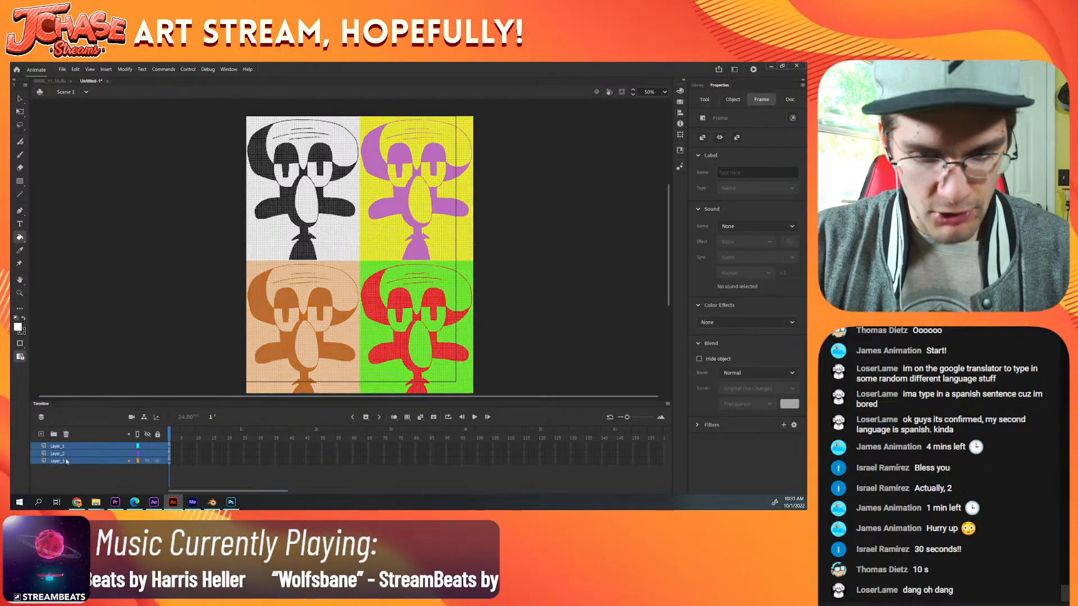
{"action": "left_click", "coordinate": [20, 113]}
{"action": "key", "text": "ctrl+minus"}
{"action": "left_click_drag", "start_coordinate": [414, 326], "coordinate": [403, 318]}
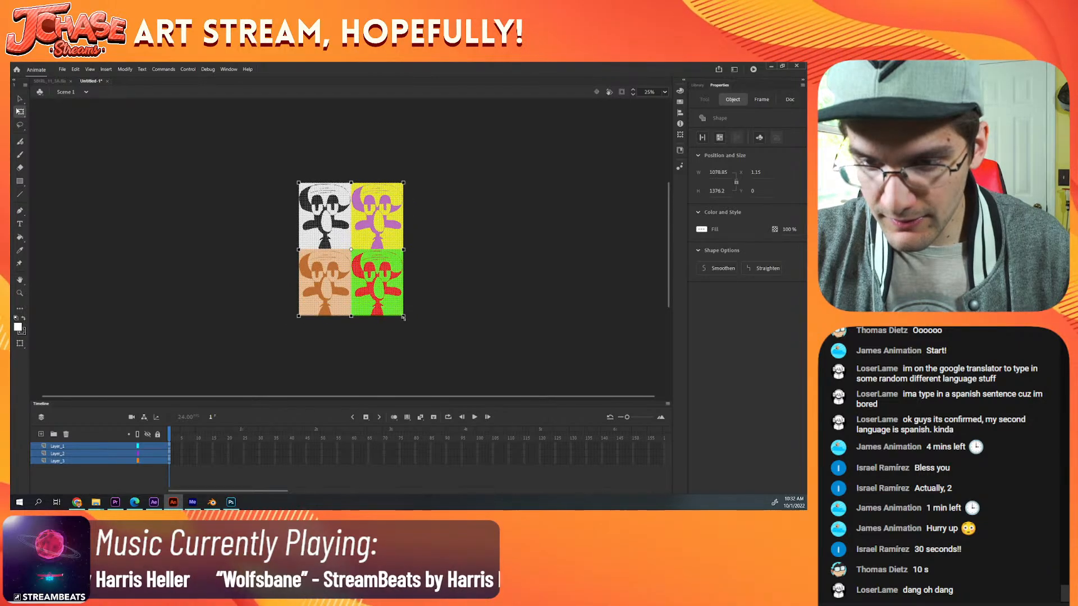
{"action": "left_click", "coordinate": [419, 316]}
{"action": "key", "text": "ctrl+equal"}
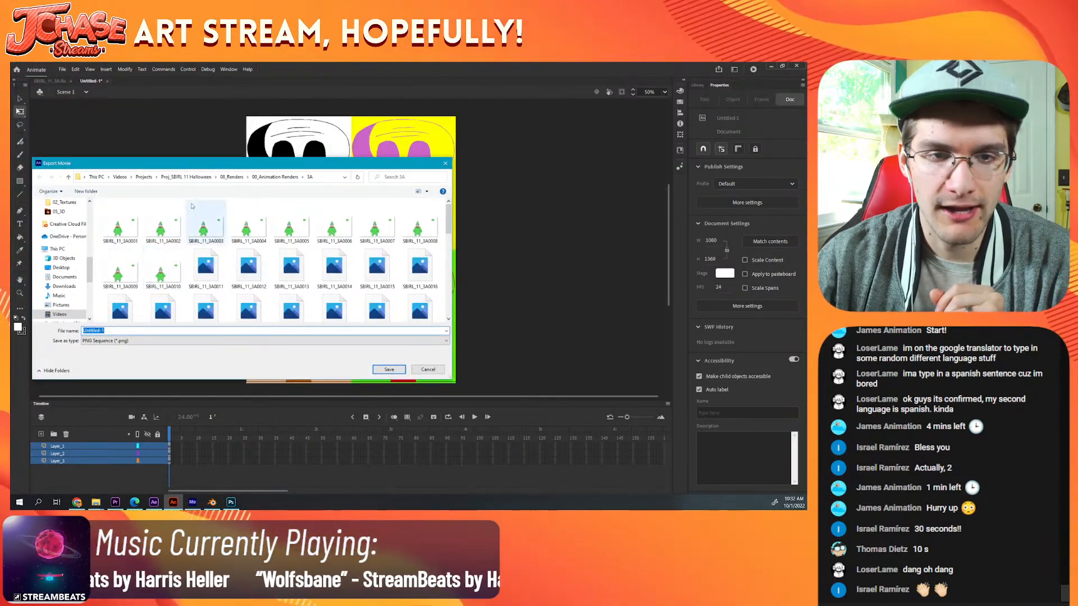
Step: Set the movie export destination to the _Squidward Art folder under Videos, Projects, _Streaming
{"action": "left_click", "coordinate": [63, 314]}
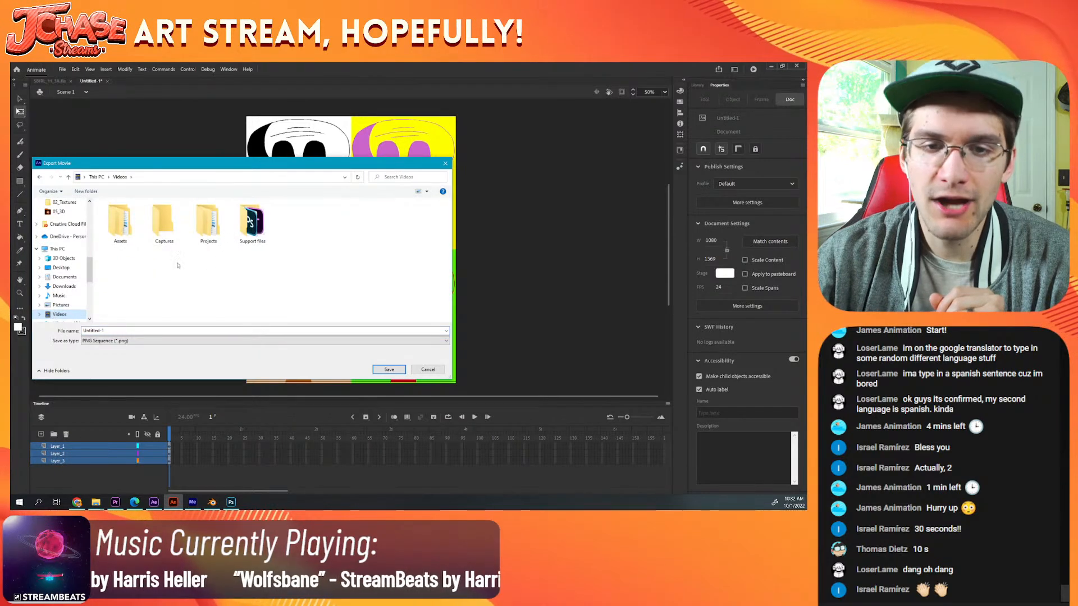
{"action": "double_click", "coordinate": [216, 218]}
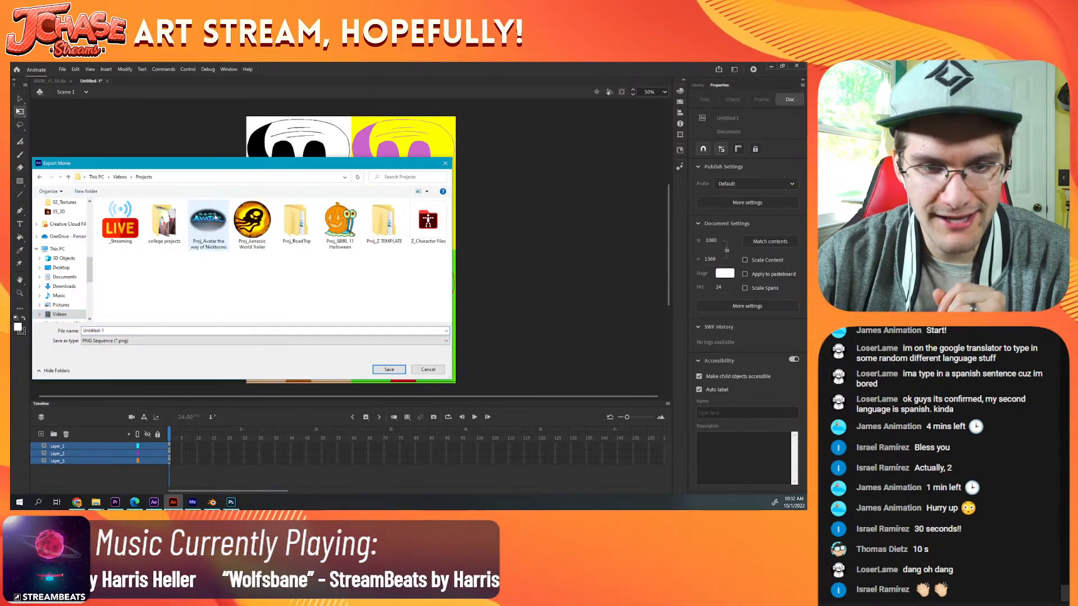
{"action": "double_click", "coordinate": [121, 222]}
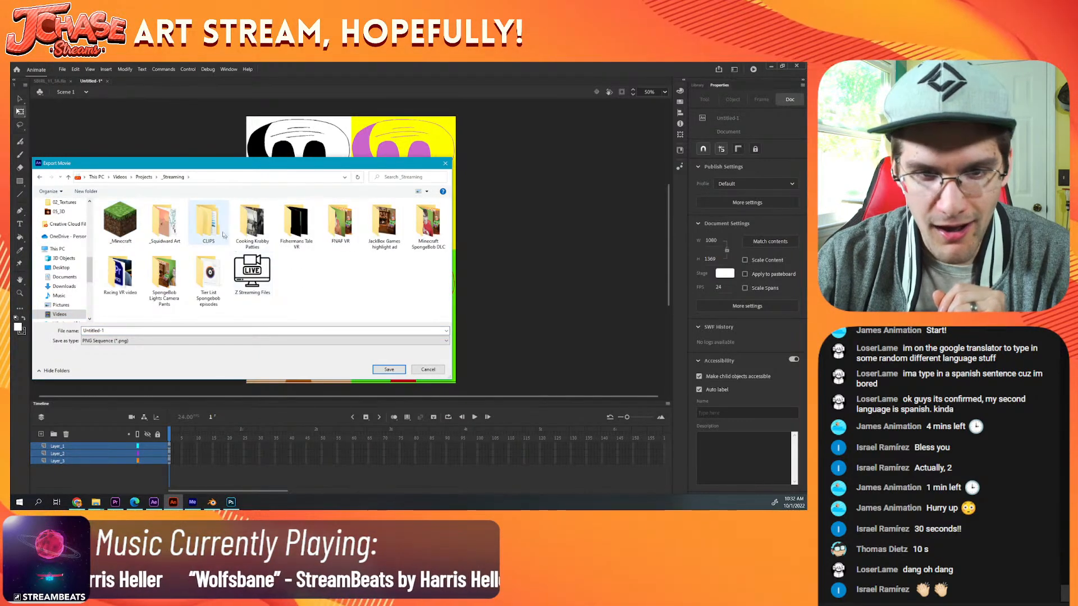
{"action": "left_click", "coordinate": [157, 226]}
{"action": "double_click", "coordinate": [156, 227]}
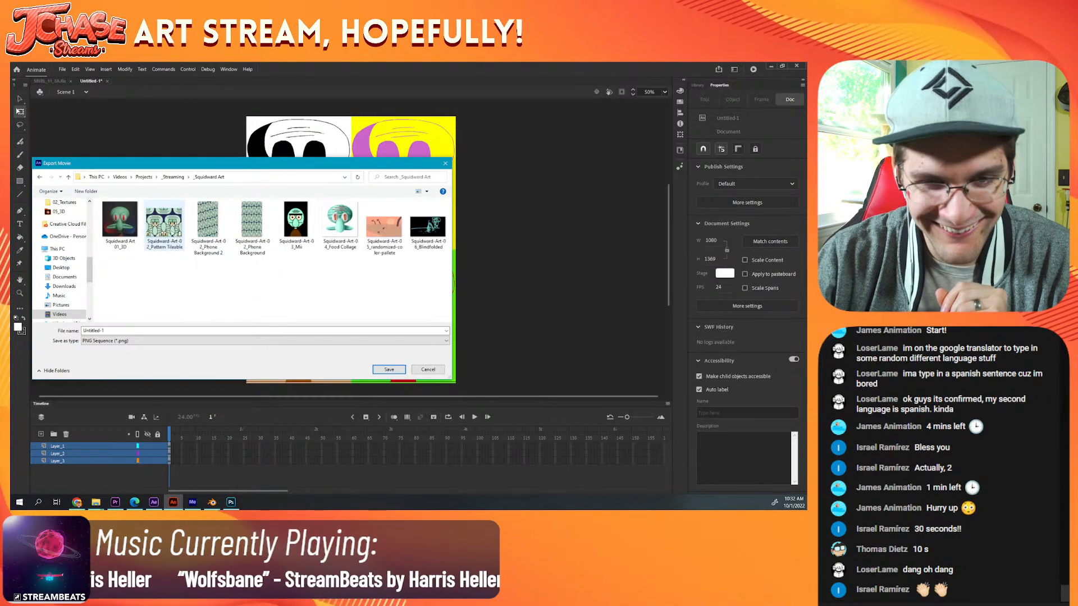
Step: Name the export Squidward-Art-07_PopArt and export it as a PNG sequence at 1080 by 1369 pixels, 72 dpi and 32 bit
{"action": "left_click", "coordinate": [437, 239]}
{"action": "left_click", "coordinate": [122, 332]}
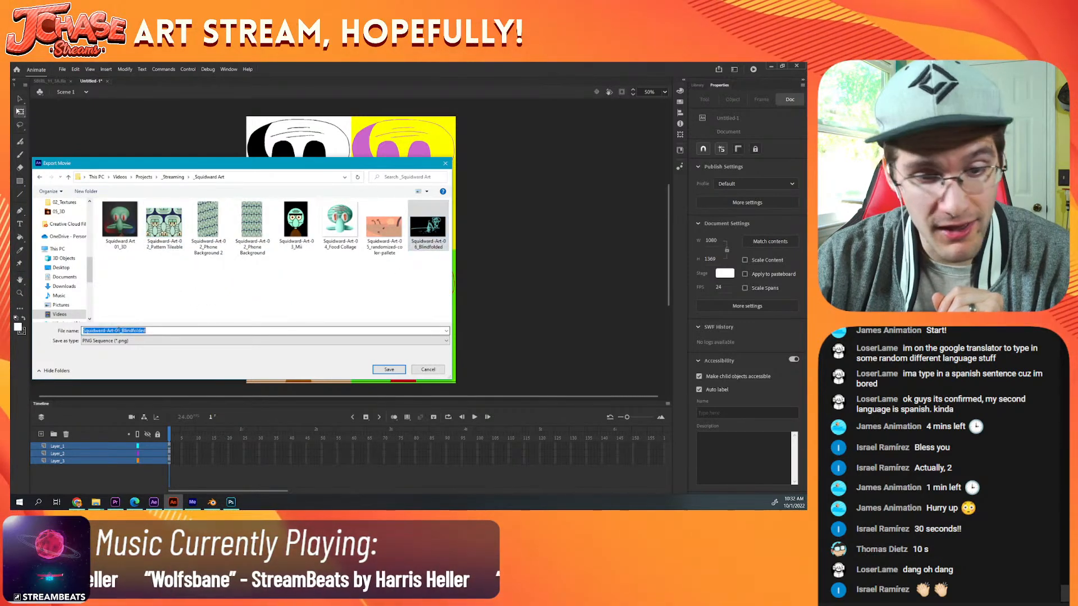
{"action": "left_click_drag", "start_coordinate": [121, 331], "coordinate": [117, 331]}
{"action": "type", "text": "7"}
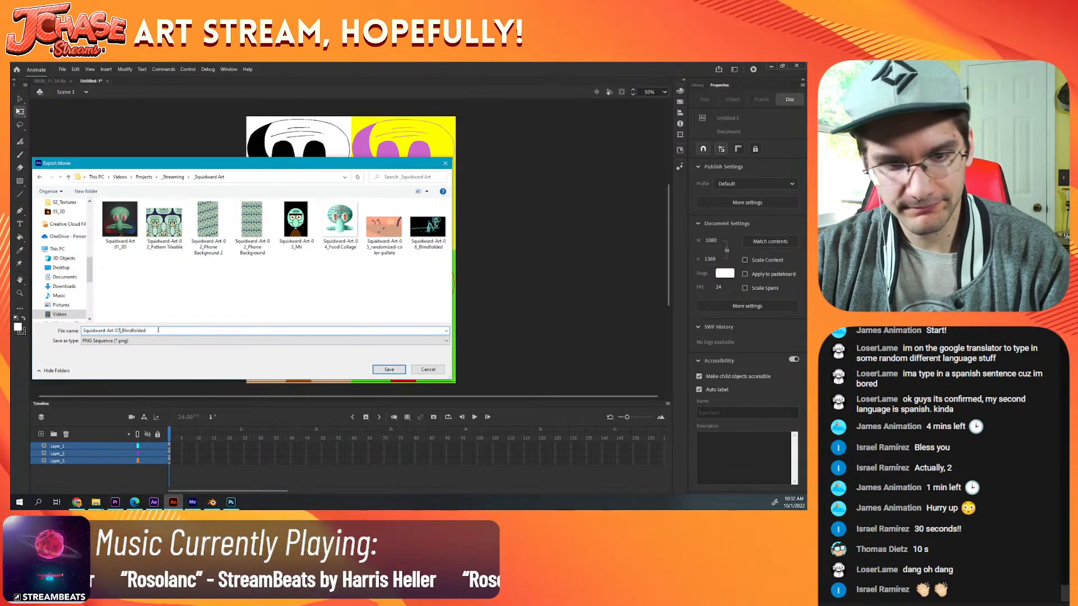
{"action": "key", "text": "BackSpace"}
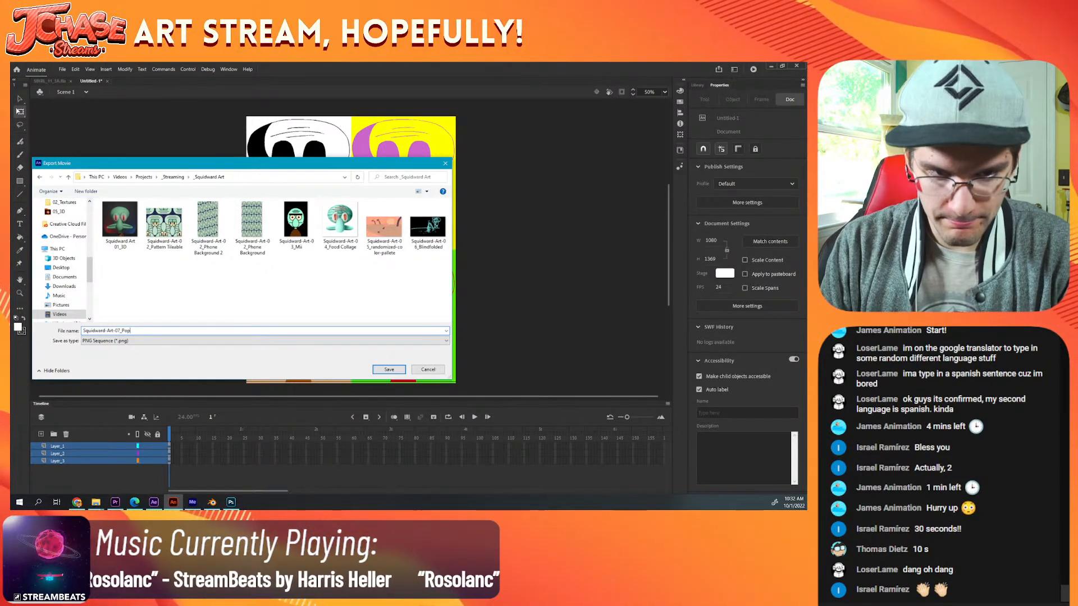
{"action": "type", "text": "PopArt"}
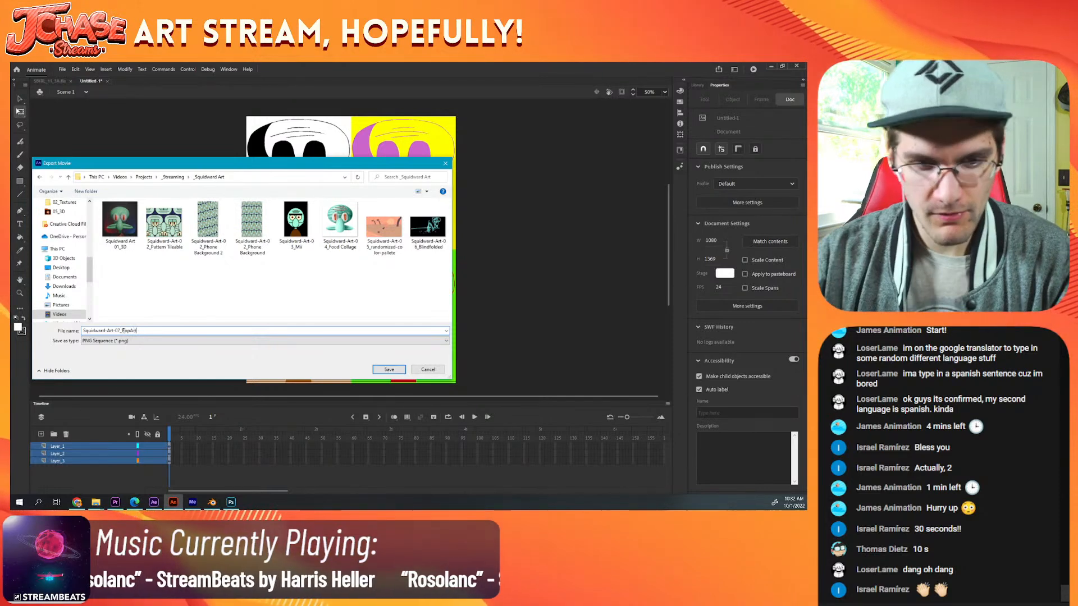
{"action": "left_click", "coordinate": [389, 370]}
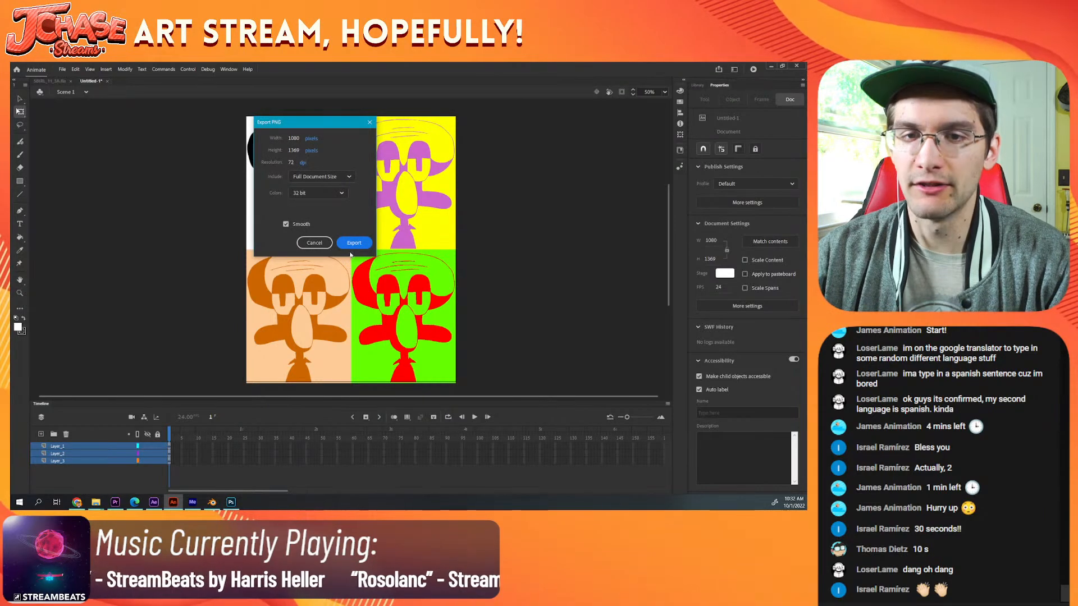
{"action": "left_click", "coordinate": [352, 246]}
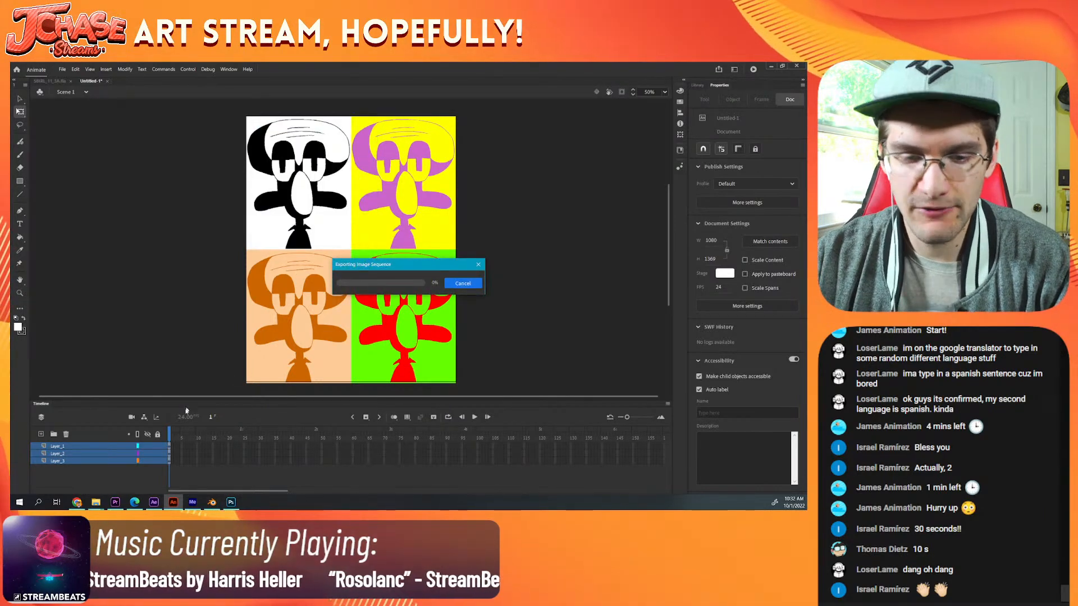
Step: Switch to Chrome and open the bookmarked SpinTheWheel.app wheel for Squidward paintings in a new tab
{"action": "left_click", "coordinate": [75, 503]}
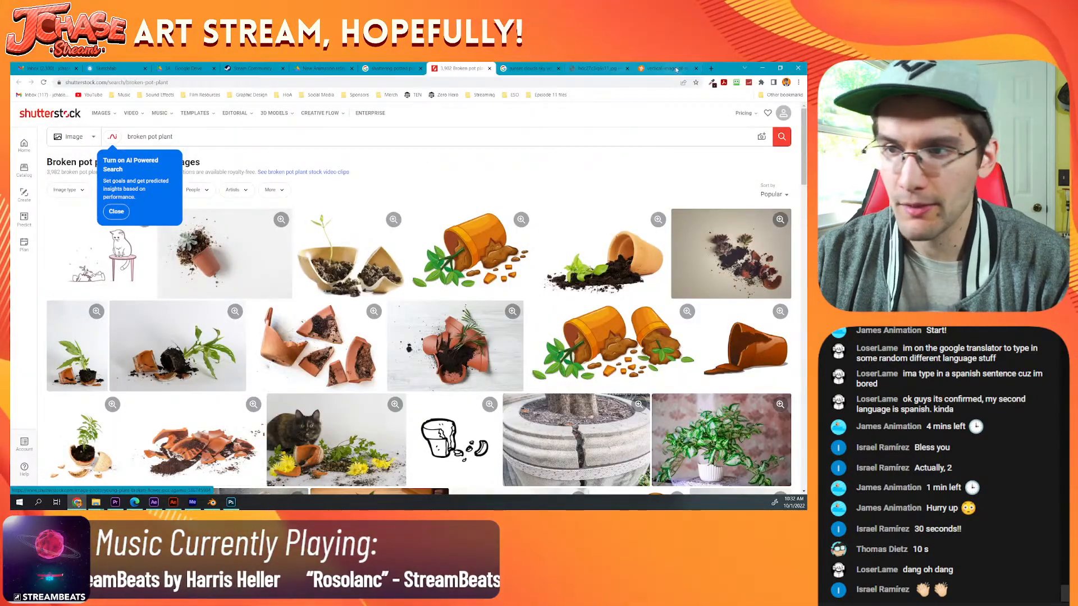
{"action": "key", "text": "ctrl+t"}
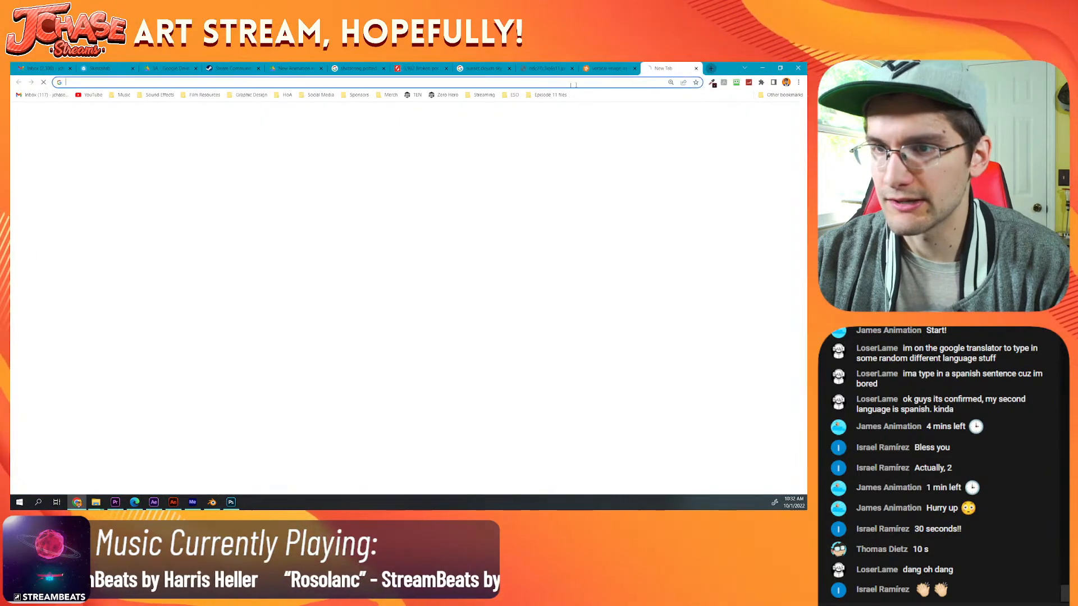
{"action": "left_click", "coordinate": [485, 95]}
{"action": "left_click", "coordinate": [491, 108]}
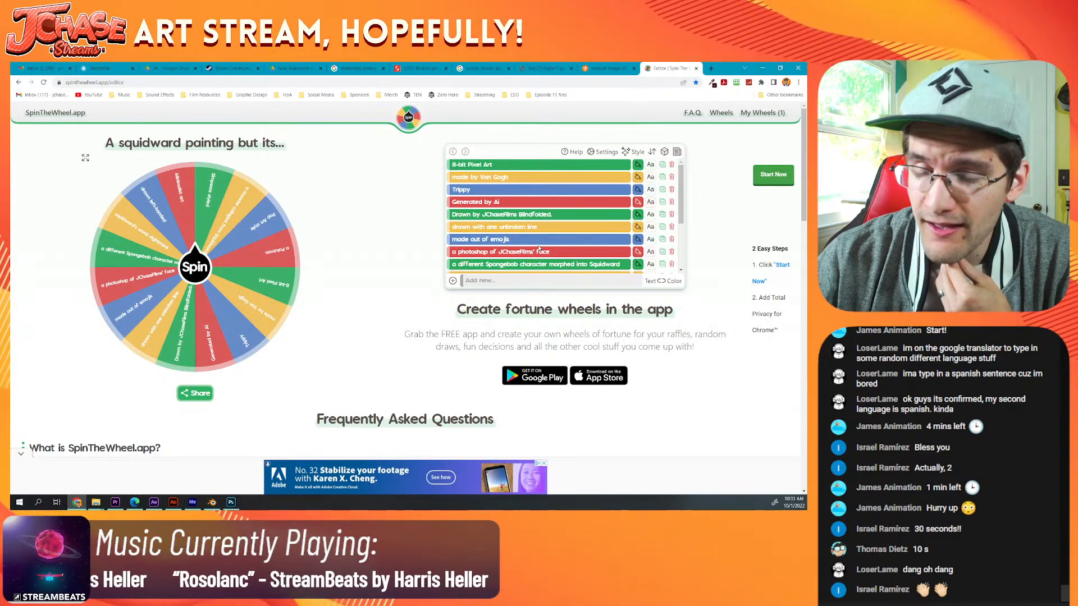
Step: Remove the "Drawn by JChaseFilms Blindfolded" slice from the wheel, choosing to separate text from color
{"action": "left_click", "coordinate": [671, 215]}
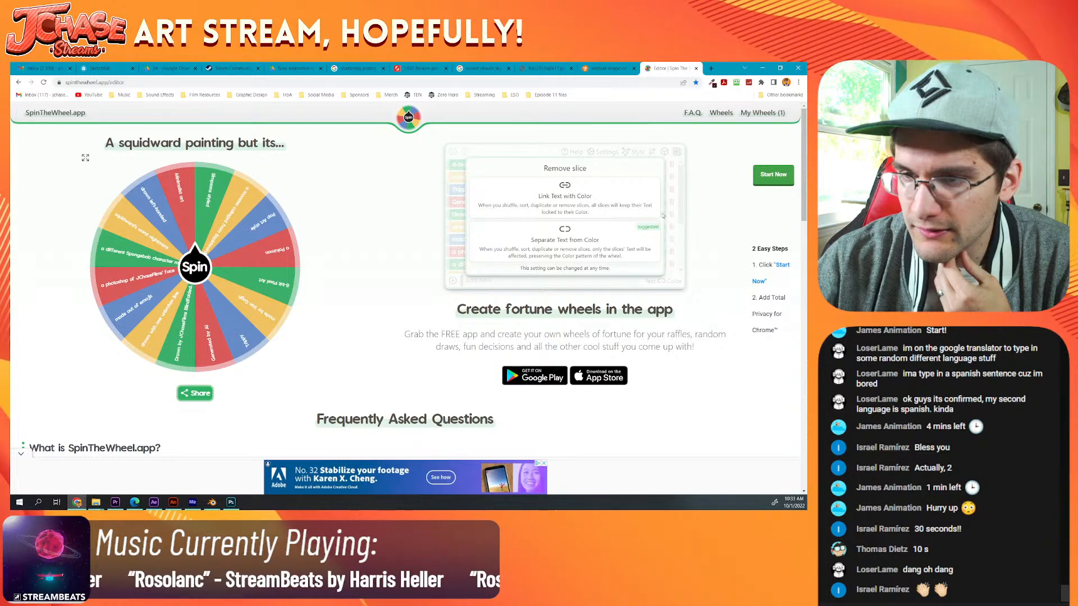
{"action": "left_click", "coordinate": [542, 242]}
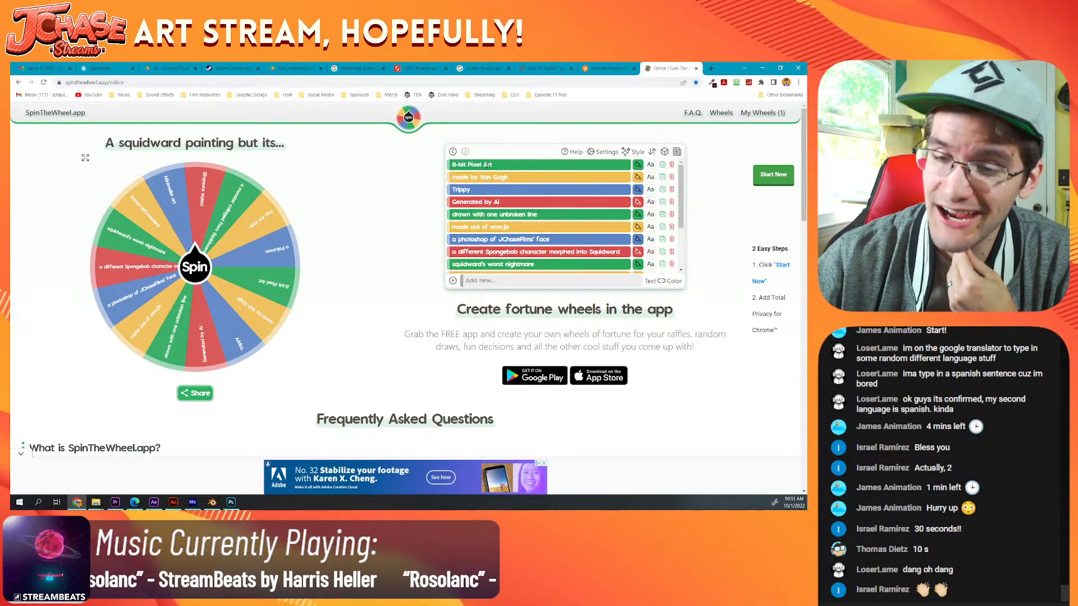
Step: Review the remaining wheel entries and remove the "Pop Art style" slice
{"action": "scroll", "coordinate": [575, 242], "scroll_direction": "down", "scroll_amount": 1}
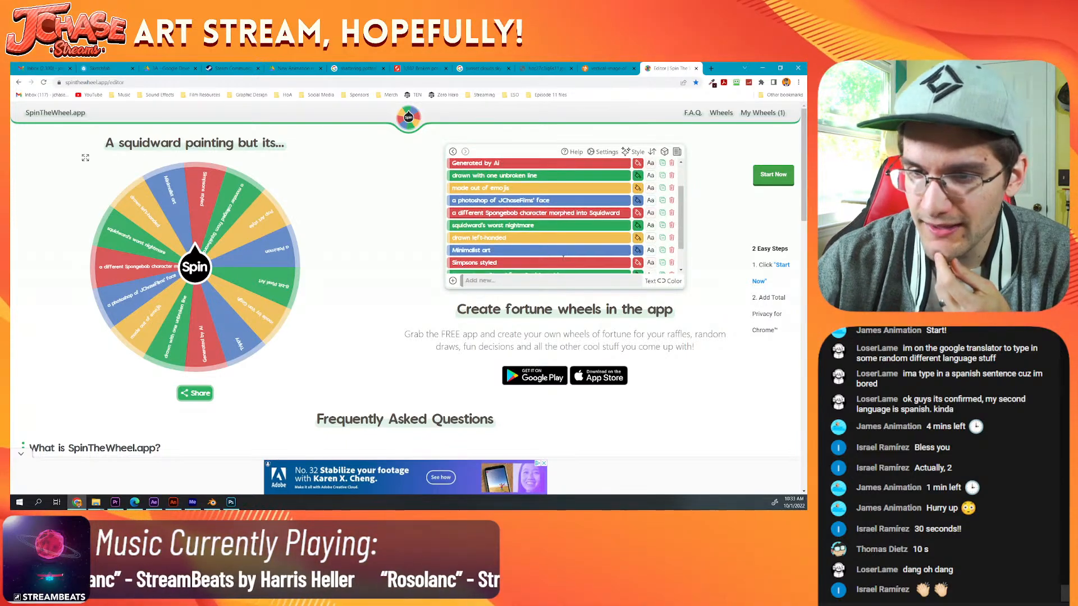
{"action": "scroll", "coordinate": [530, 225], "scroll_direction": "down", "scroll_amount": 1}
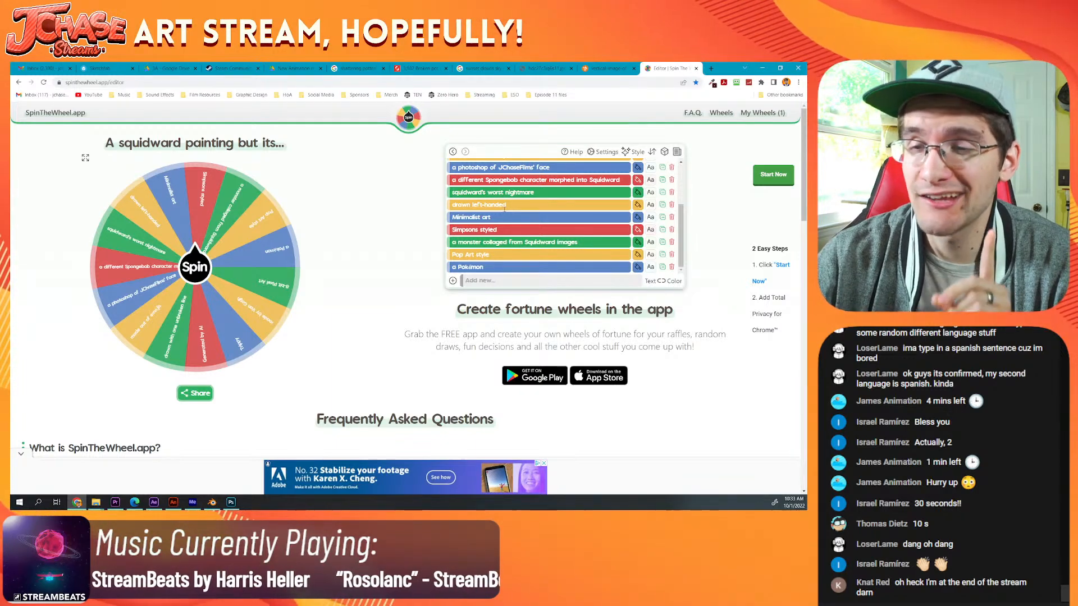
{"action": "scroll", "coordinate": [505, 207], "scroll_direction": "down", "scroll_amount": 1}
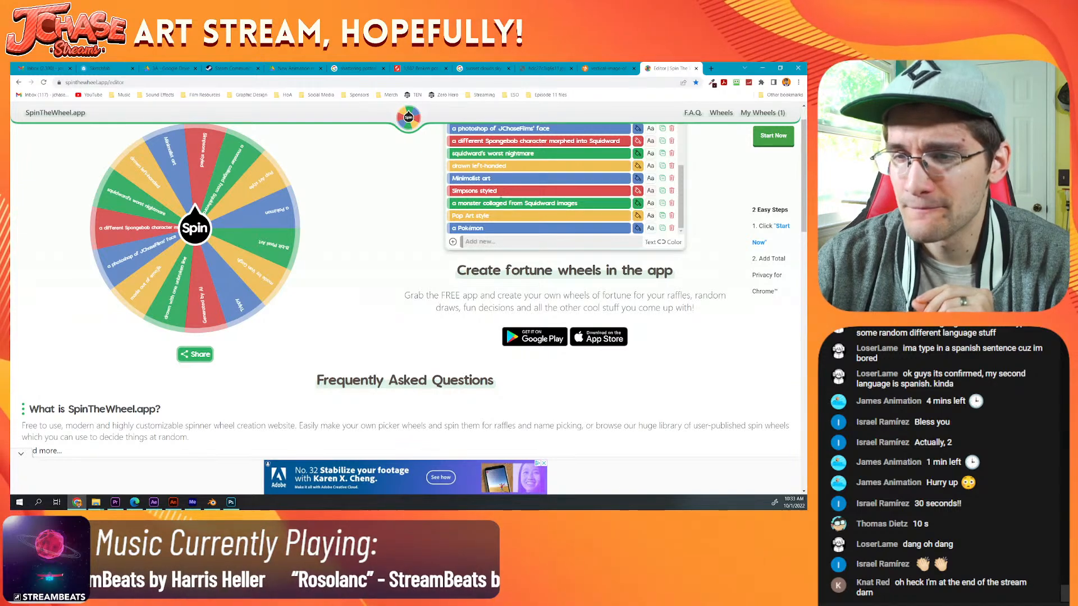
{"action": "scroll", "coordinate": [501, 203], "scroll_direction": "up", "scroll_amount": 1}
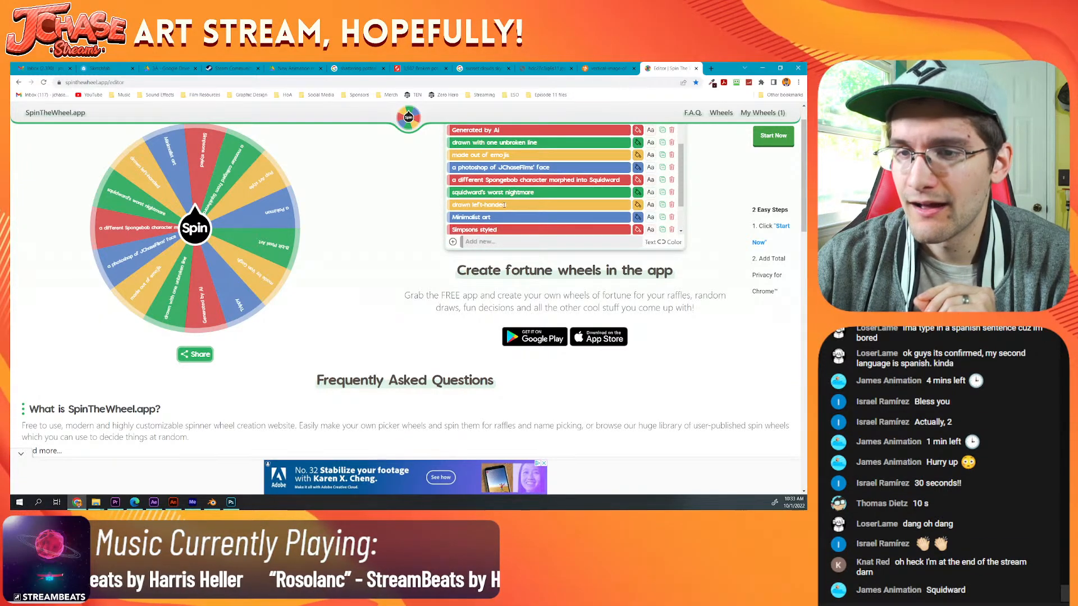
{"action": "scroll", "coordinate": [505, 205], "scroll_direction": "up", "scroll_amount": 2}
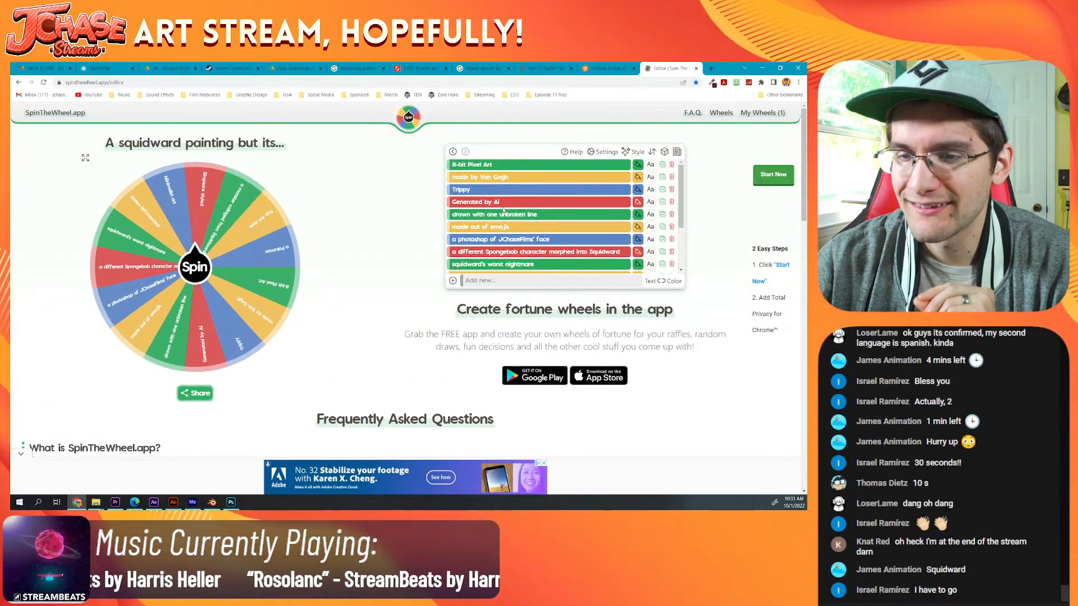
{"action": "scroll", "coordinate": [504, 211], "scroll_direction": "down", "scroll_amount": 4}
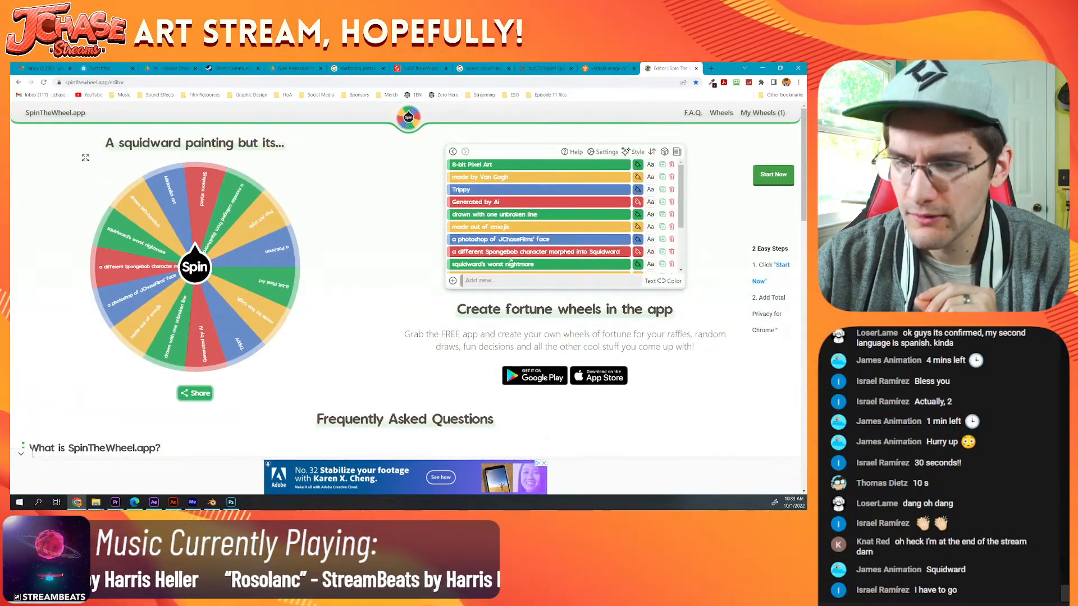
{"action": "scroll", "coordinate": [510, 249], "scroll_direction": "down", "scroll_amount": 1}
{"action": "scroll", "coordinate": [510, 249], "scroll_direction": "down", "scroll_amount": 1}
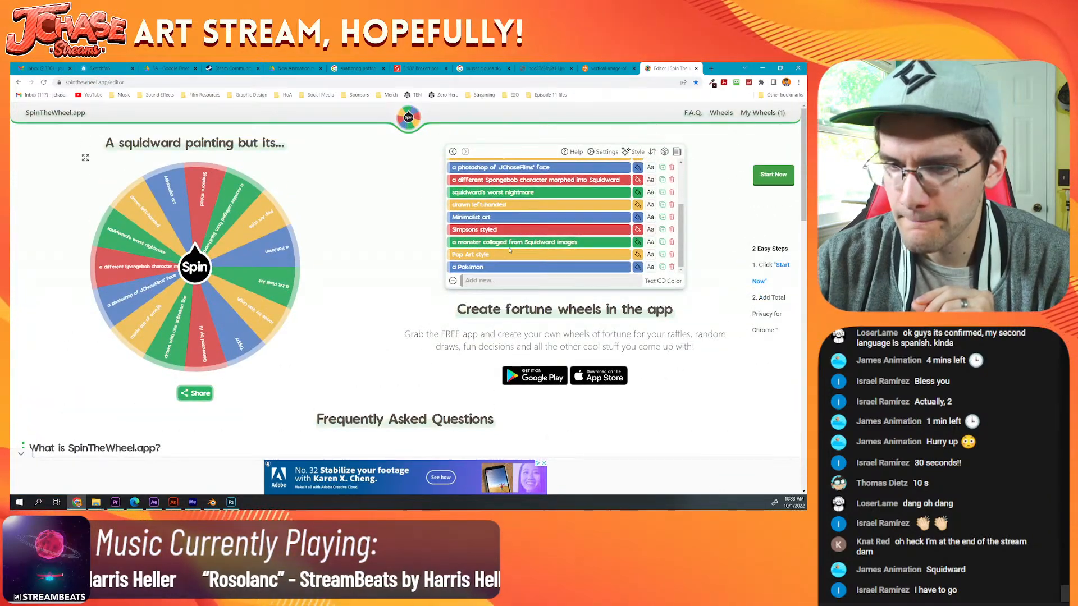
{"action": "left_click", "coordinate": [672, 255]}
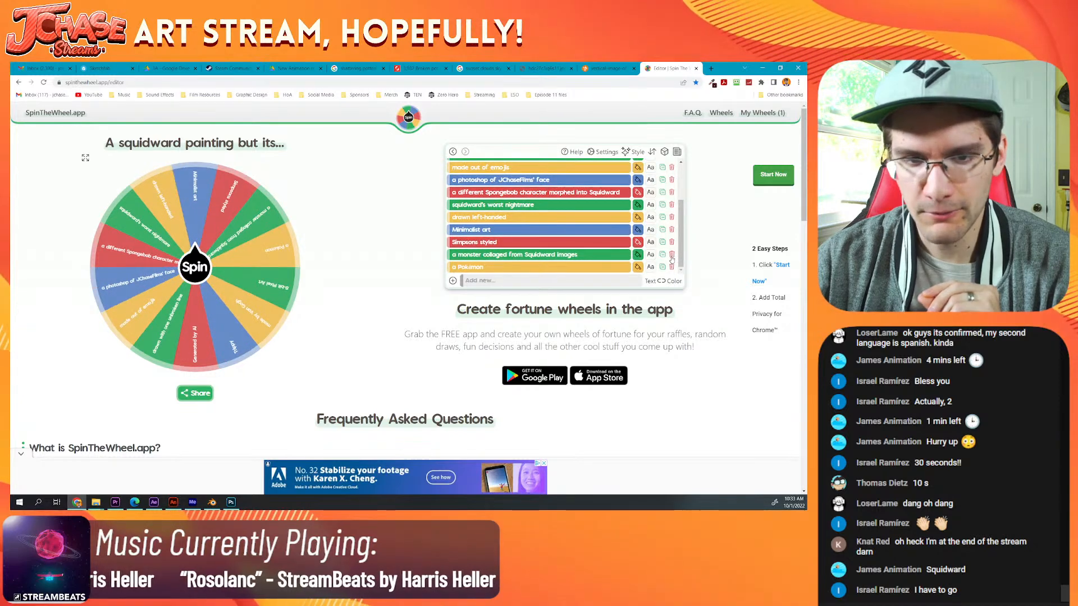